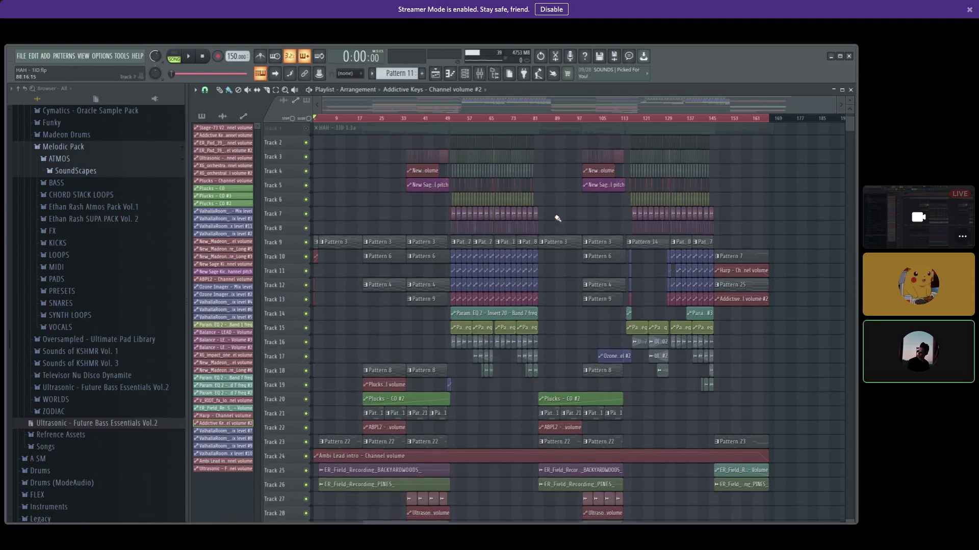
- Stop the song playback and look over the full arrangement in the playlist
scroll(546, 266, down, 3)
scroll(557, 260, up, 3)
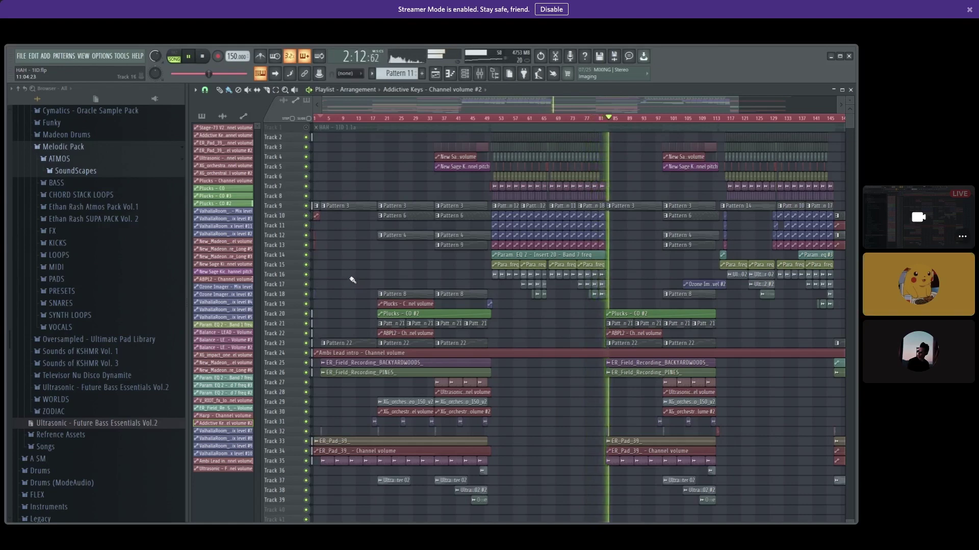
key(space)
scroll(332, 280, up, 5)
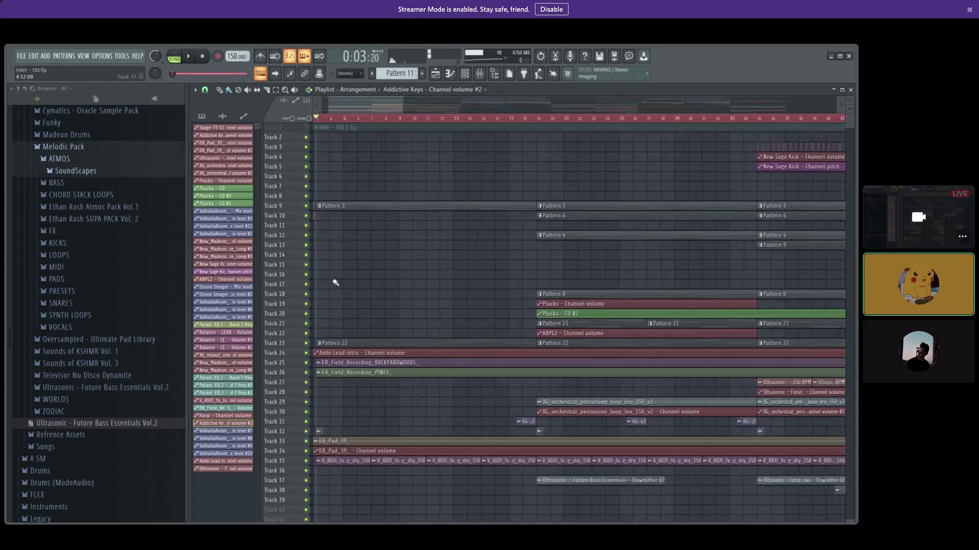
scroll(334, 281, down, 5)
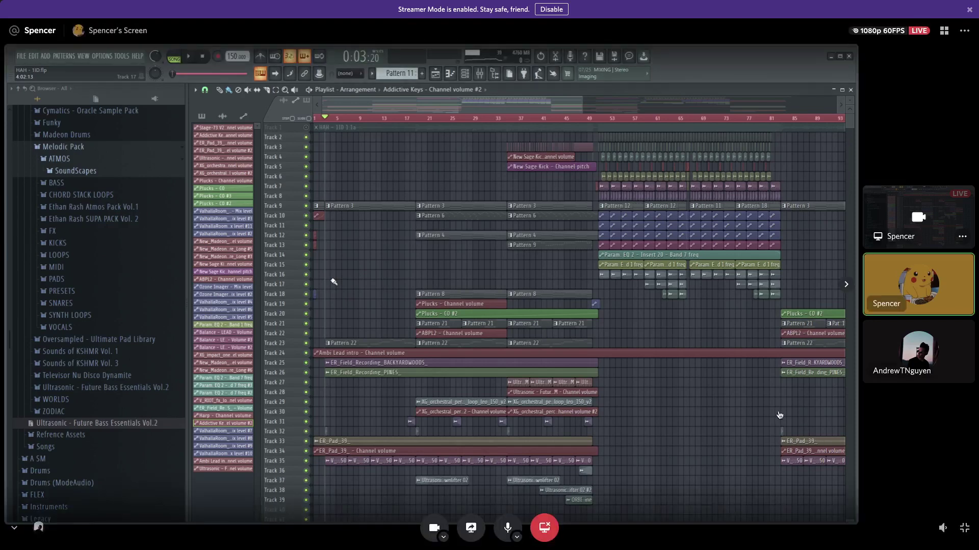
- Raise the playback volume of the shared screen stream in the call window
mouse_move(939, 527)
drag(943, 511, 944, 491)
mouse_move(943, 527)
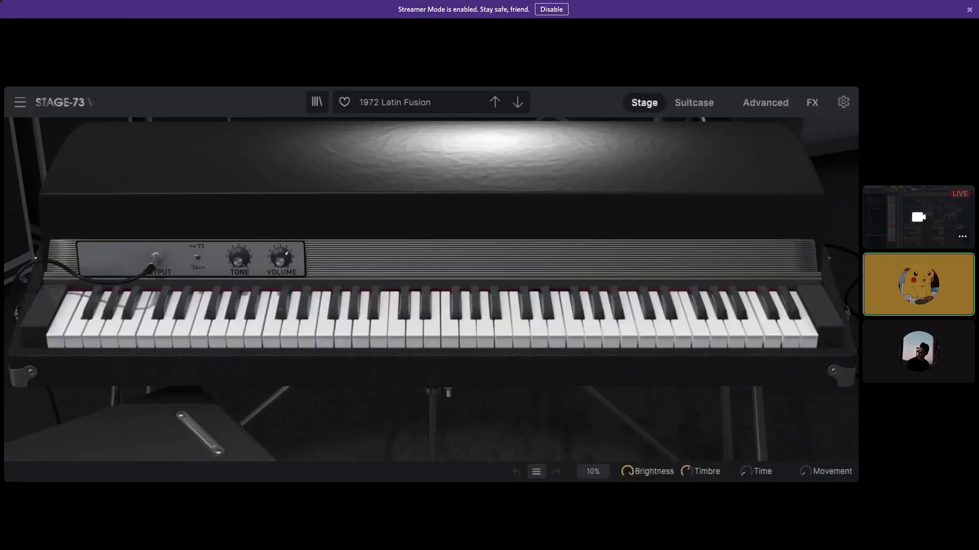
- Toggle the ValhallaRoom_x64 effect on the Organ mixer track and bring its plugin window back to the front
mouse_move(664, 345)
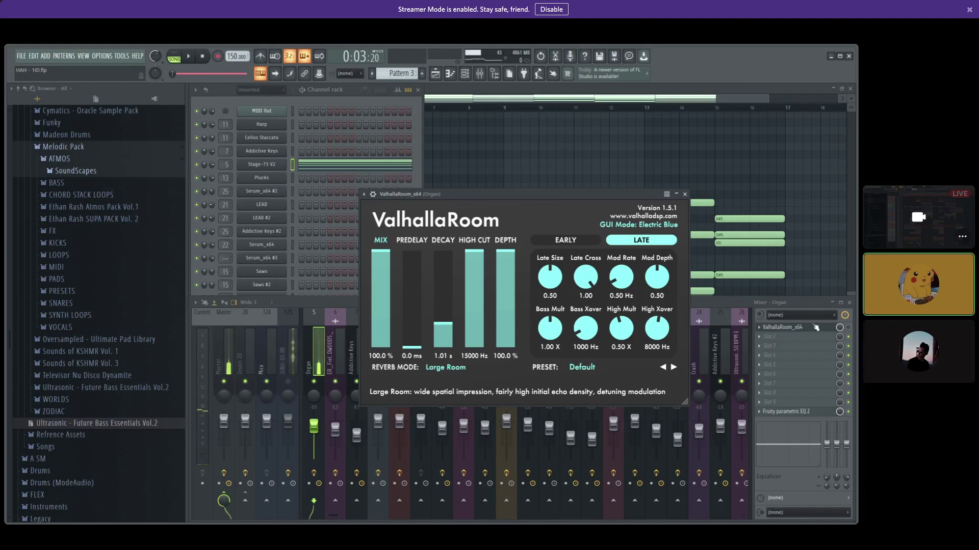
click(853, 331)
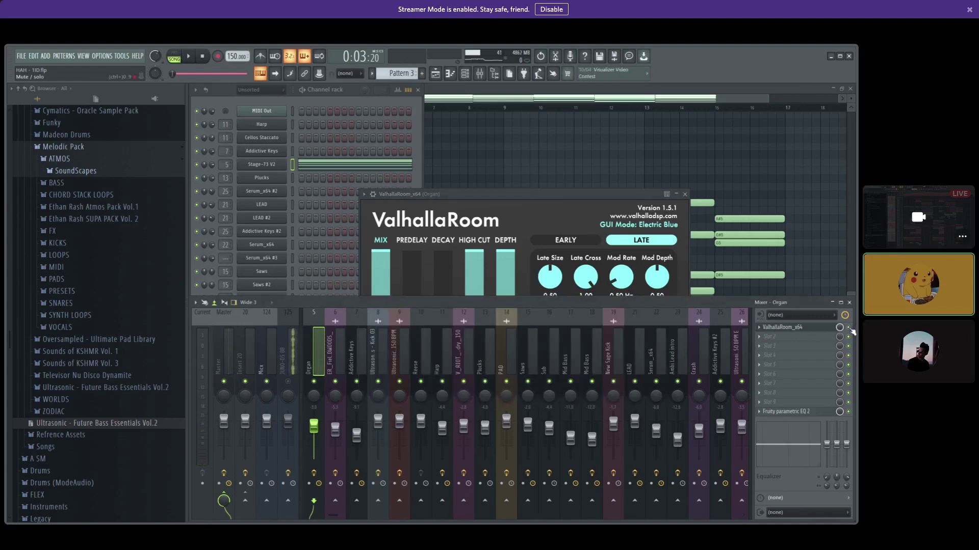
click(467, 193)
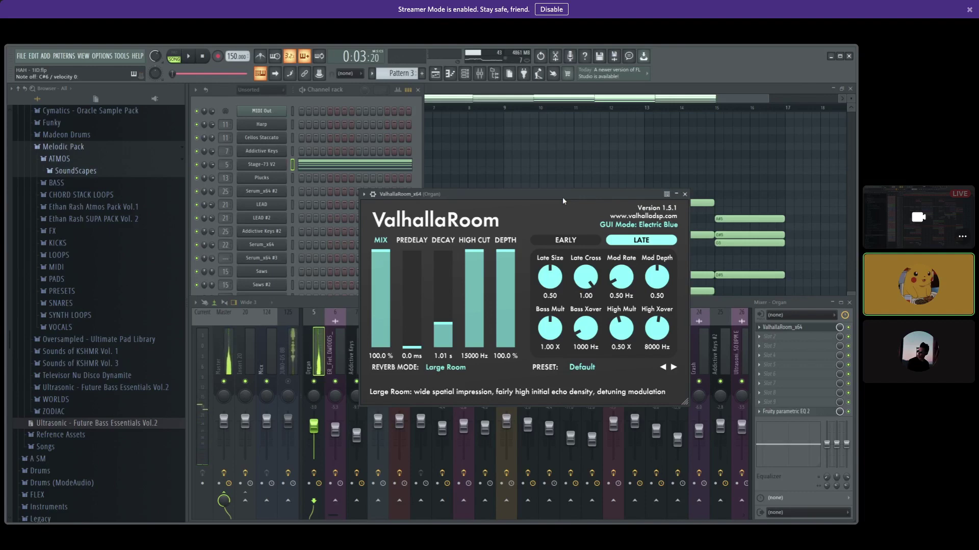
- Close the reverb window and play Pattern 3's Stage-73 V2 chords in the piano roll in pattern mode
click(685, 195)
click(524, 190)
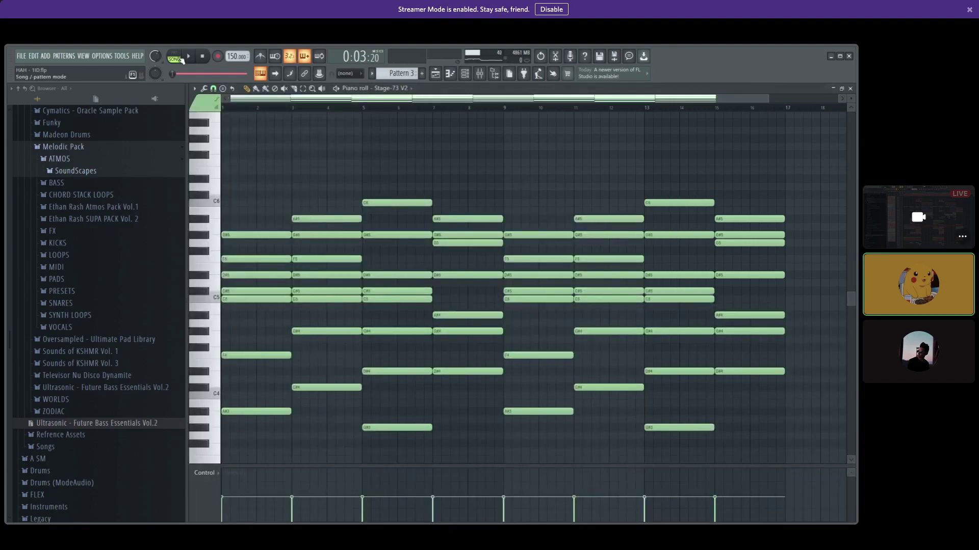
key(space)
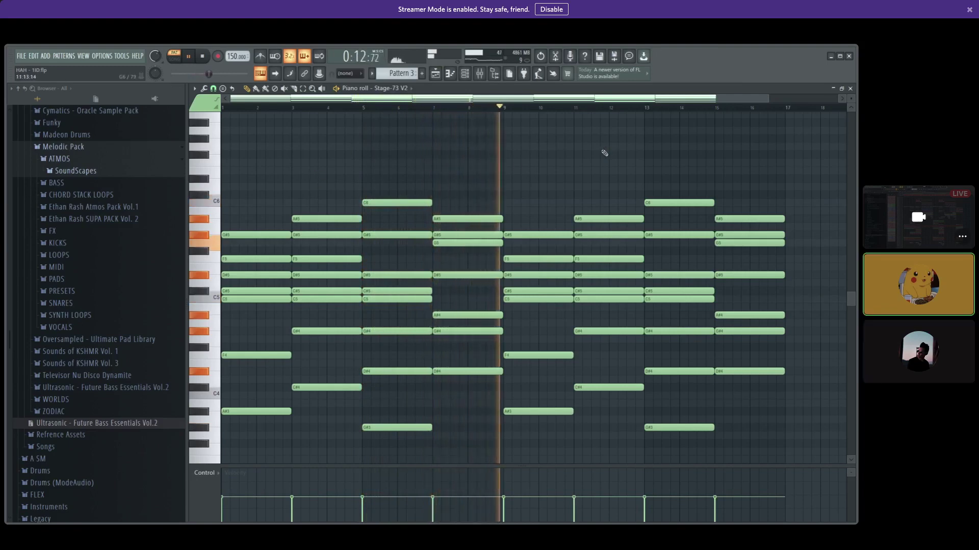
key(space)
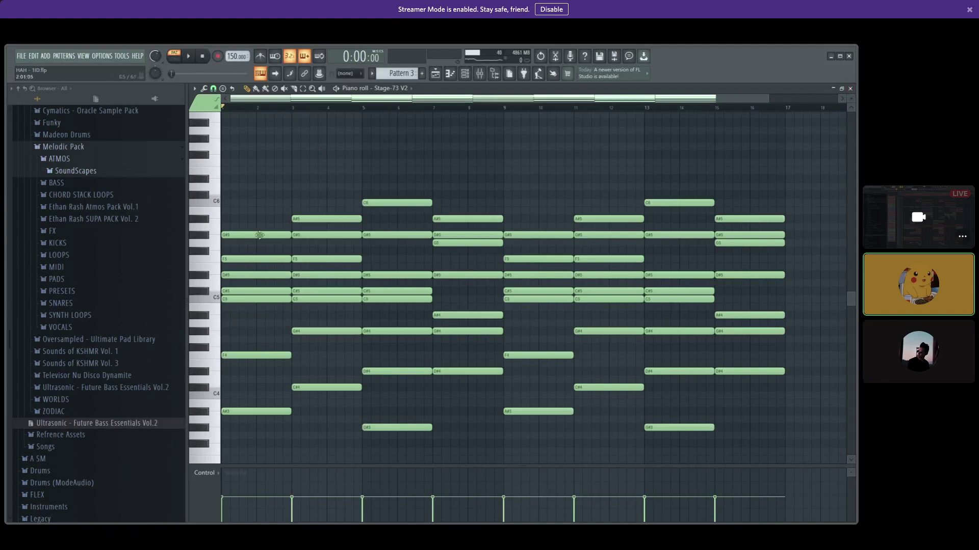
- Try transposing all of Pattern 3's notes up four semitones, audition the result, and undo the transposition
key(ctrl+a)
drag(240, 410, 246, 377)
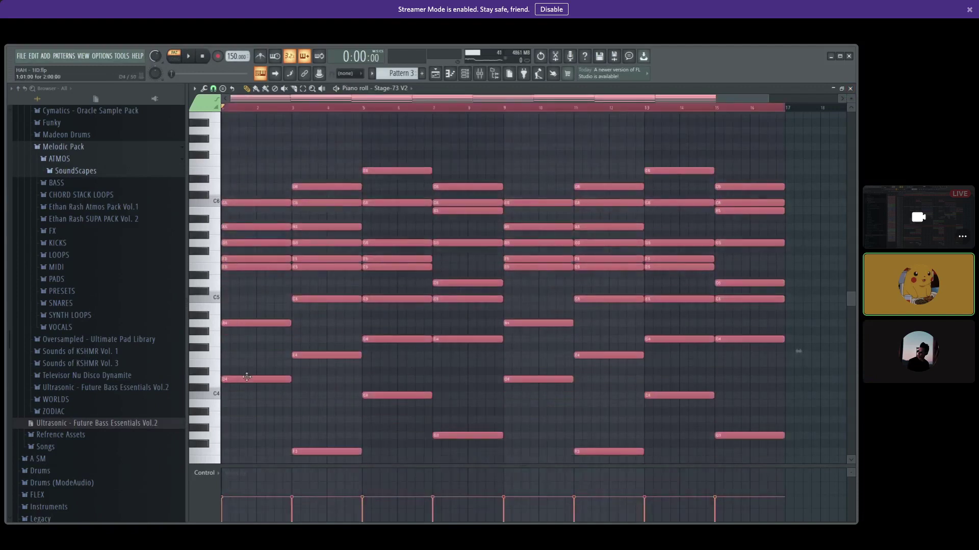
key(space)
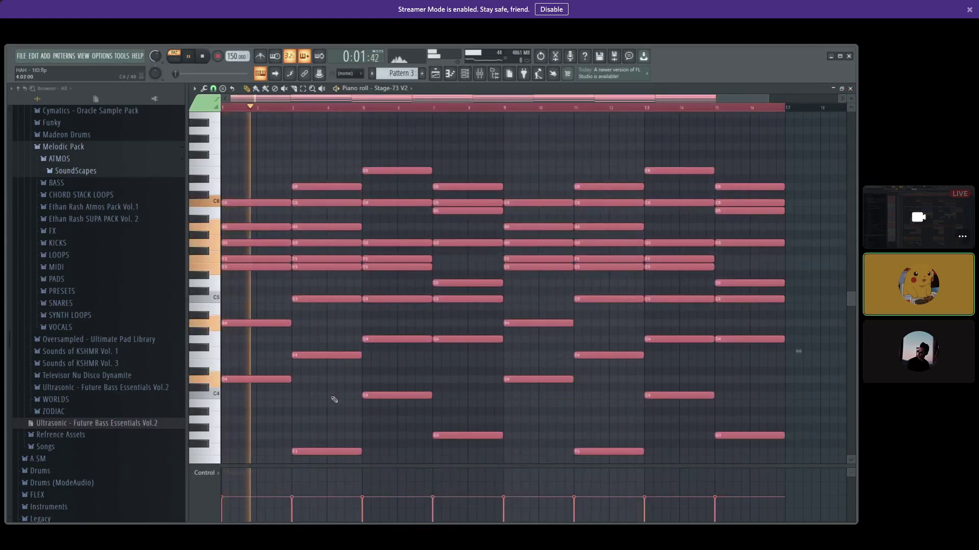
key(space)
key(ctrl+z)
ctrl+click(320, 408)
- Play the Stage-73 V2 chords while examining their low and high notes, and close the piano roll
scroll(319, 409, down, 3)
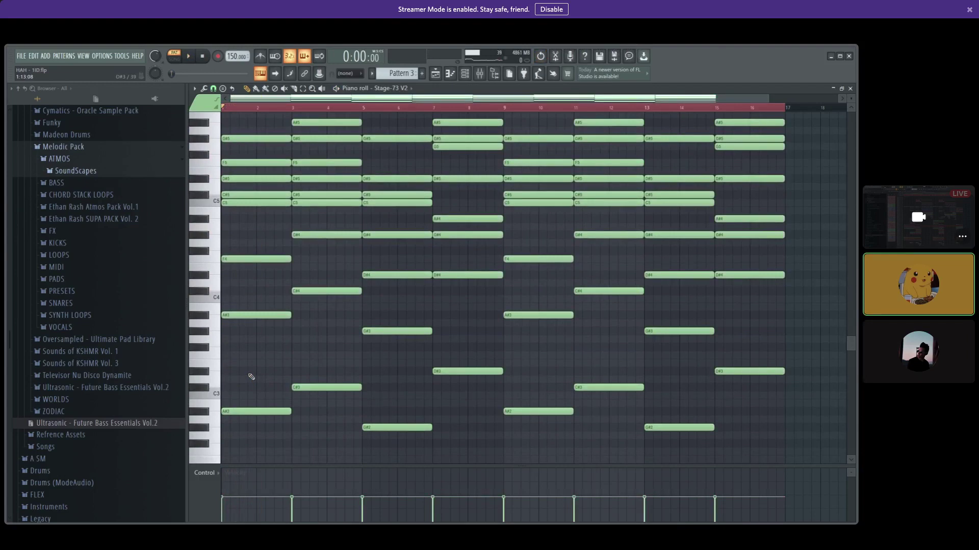
key(space)
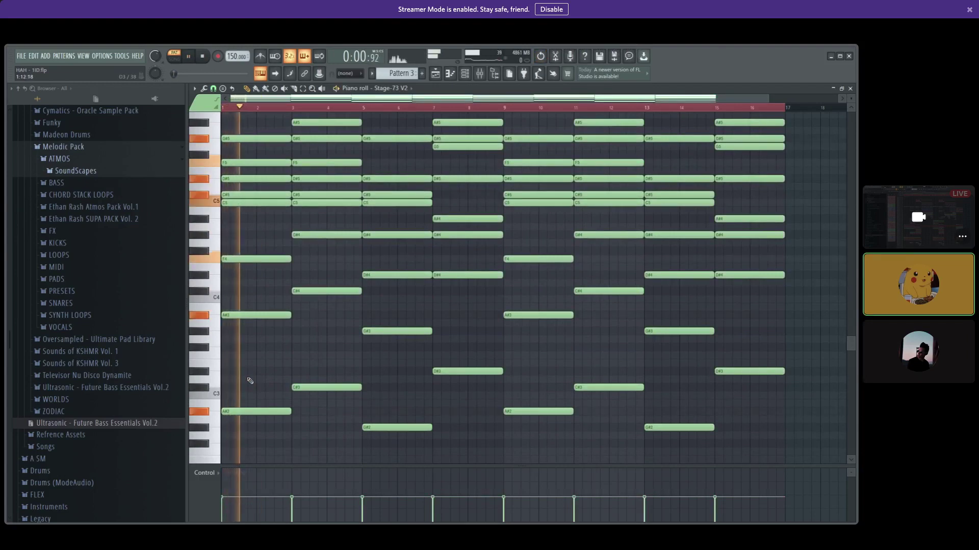
scroll(285, 383, up, 3)
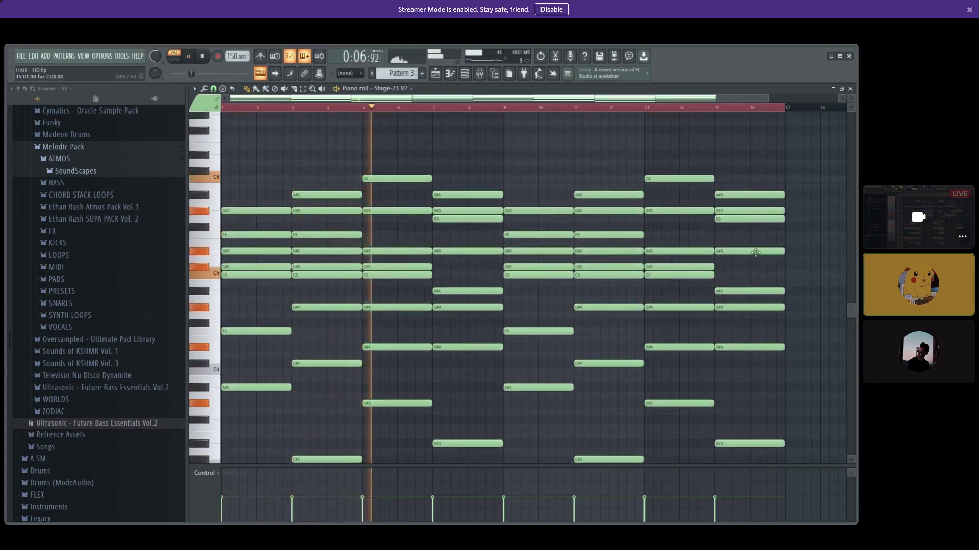
key(space)
click(851, 89)
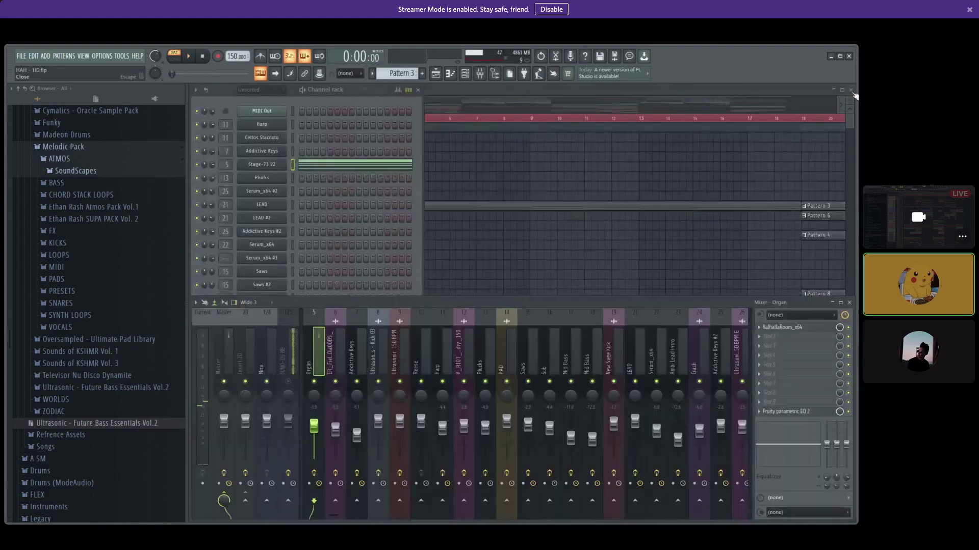
- Open the Pattern 22 clip on Track 23 in the piano roll and play its Ambi Lead intro melody
click(575, 222)
scroll(357, 288, down, 2)
scroll(343, 289, up, 3)
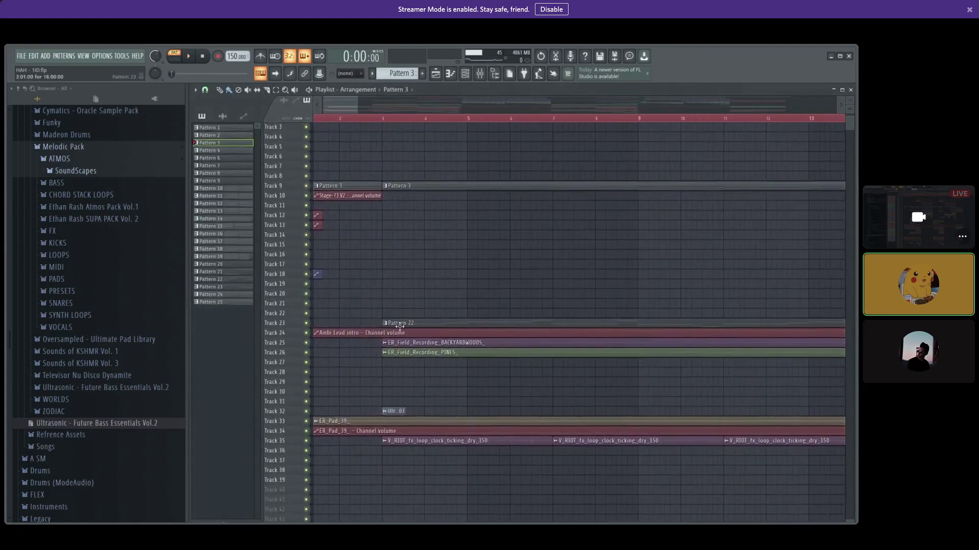
click(399, 326)
scroll(403, 285, down, 5)
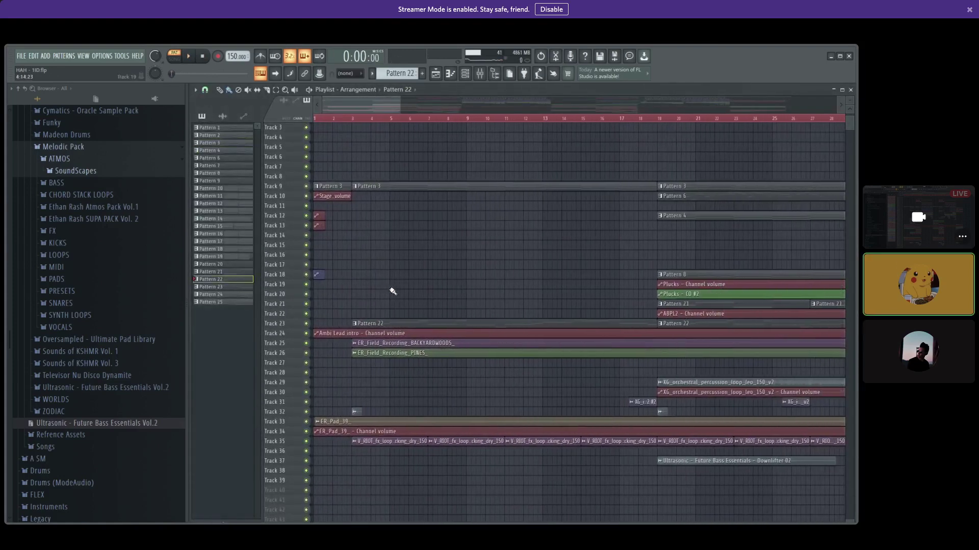
double_click(388, 324)
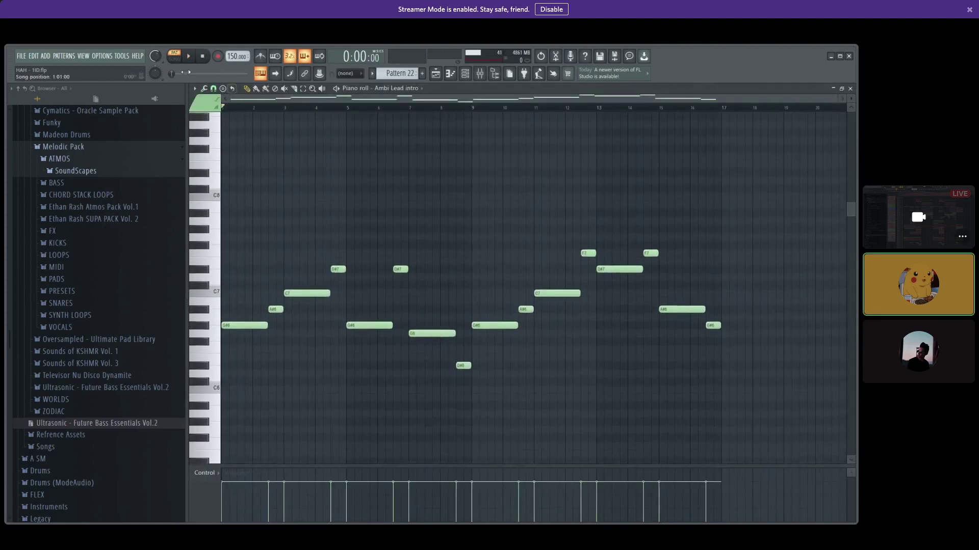
key(space)
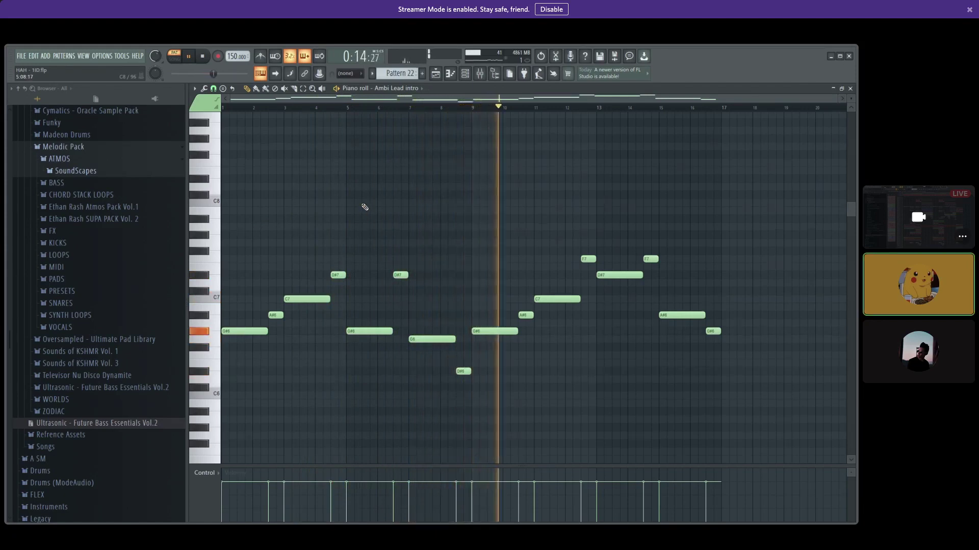
key(space)
- Close the melody's piano roll and open the Pattern 3 clip on Track 9 to review its chord notes
click(851, 89)
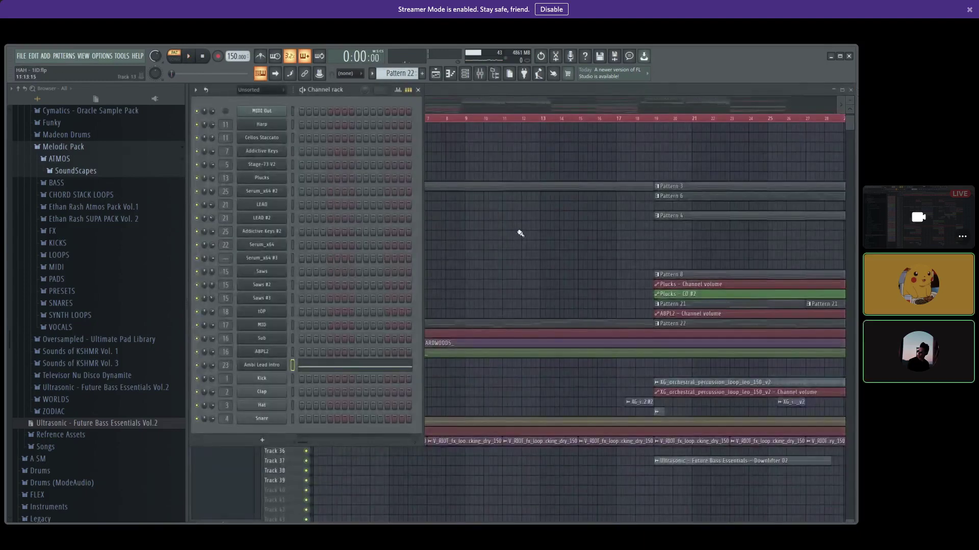
click(521, 241)
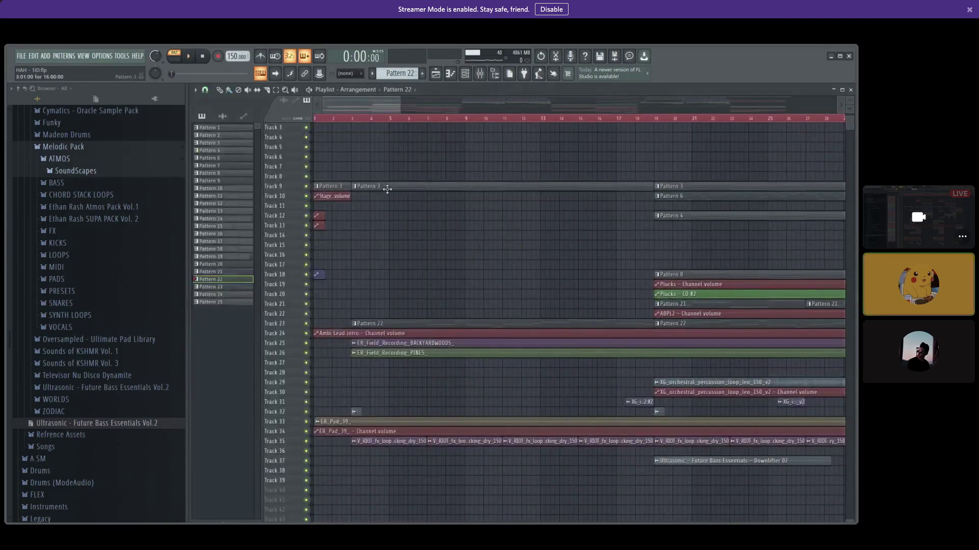
double_click(388, 190)
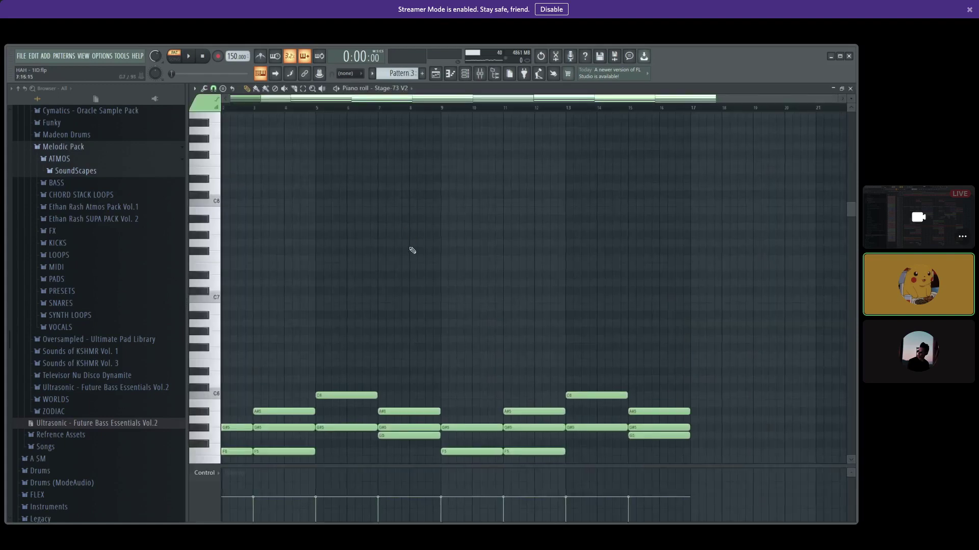
scroll(413, 278, down, 3)
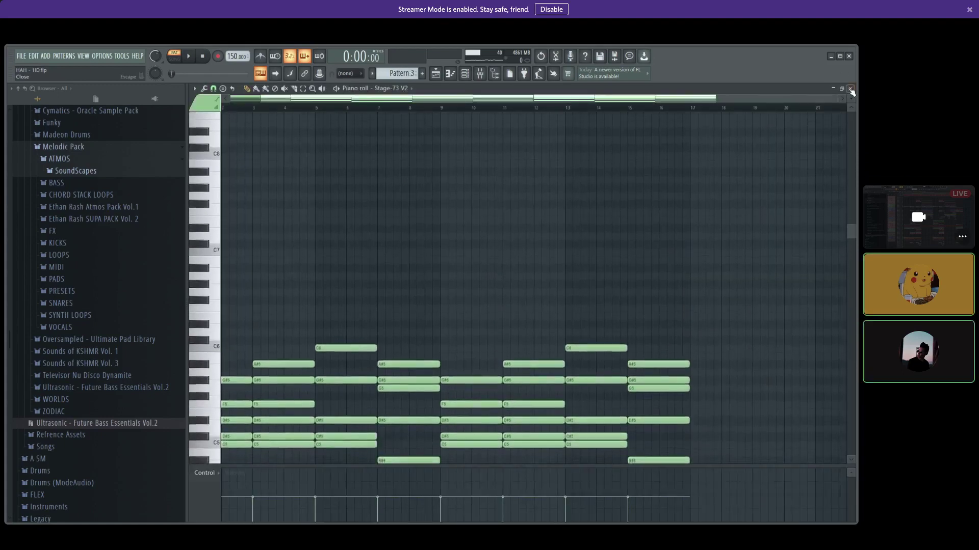
- Reopen Pattern 22's notes from the playlist and open the Ambi Lead intro channel's instrument from the channel rack
click(850, 89)
click(504, 247)
double_click(381, 326)
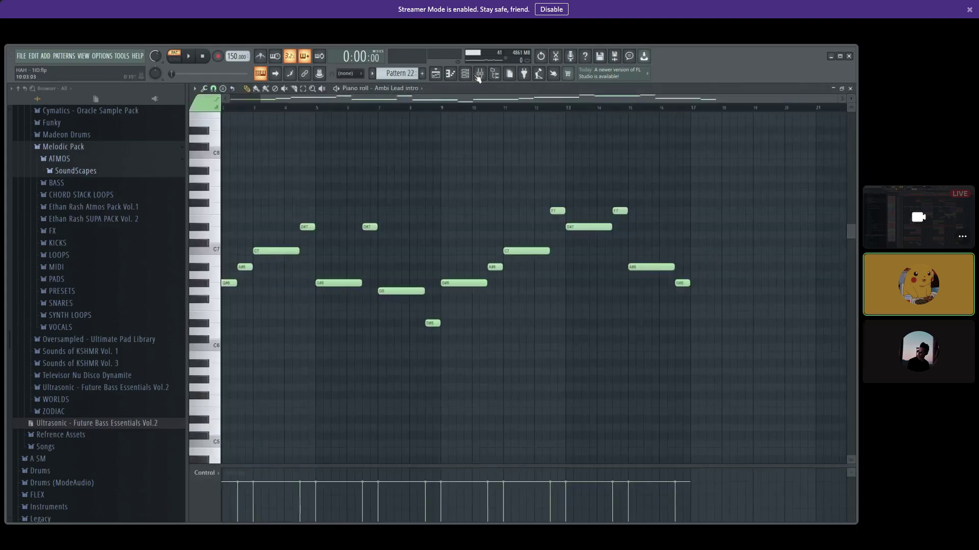
click(465, 73)
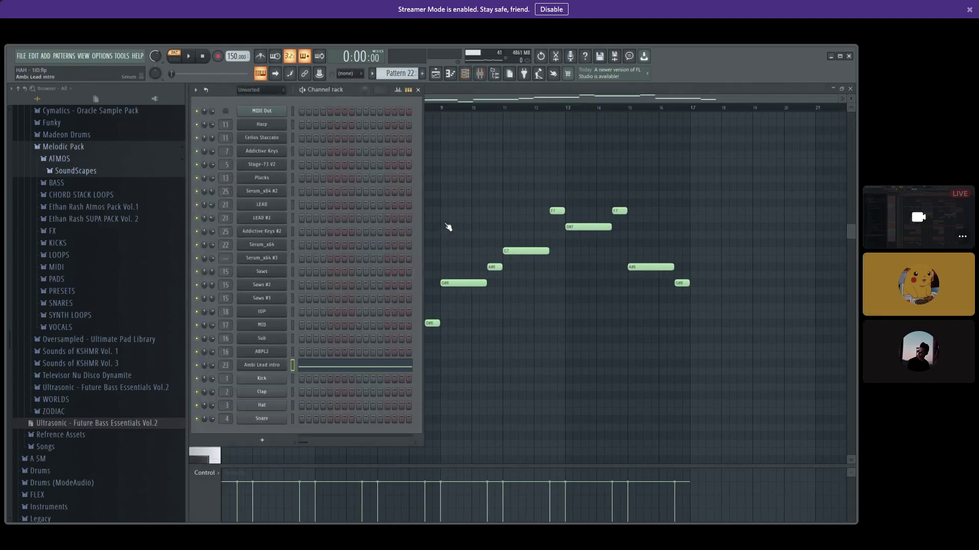
click(262, 365)
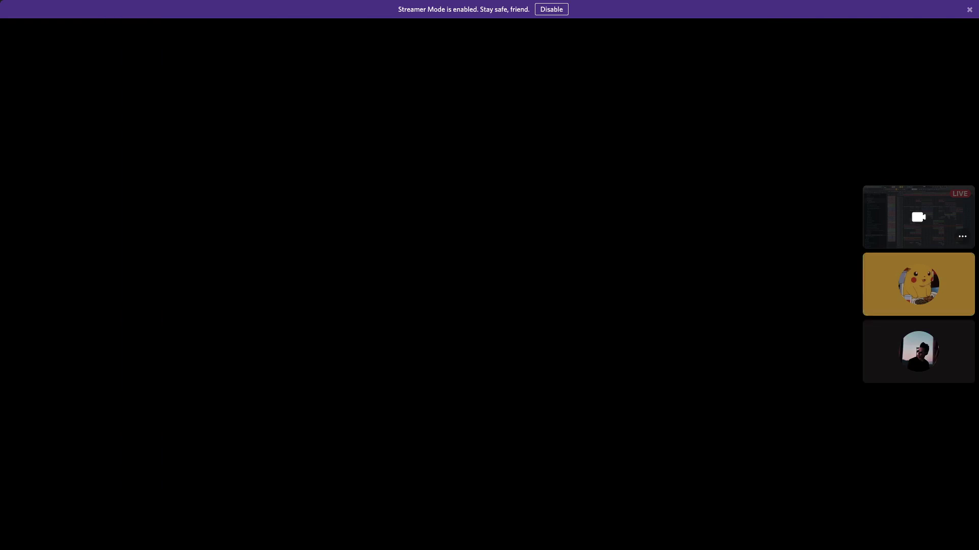
mouse_move(661, 203)
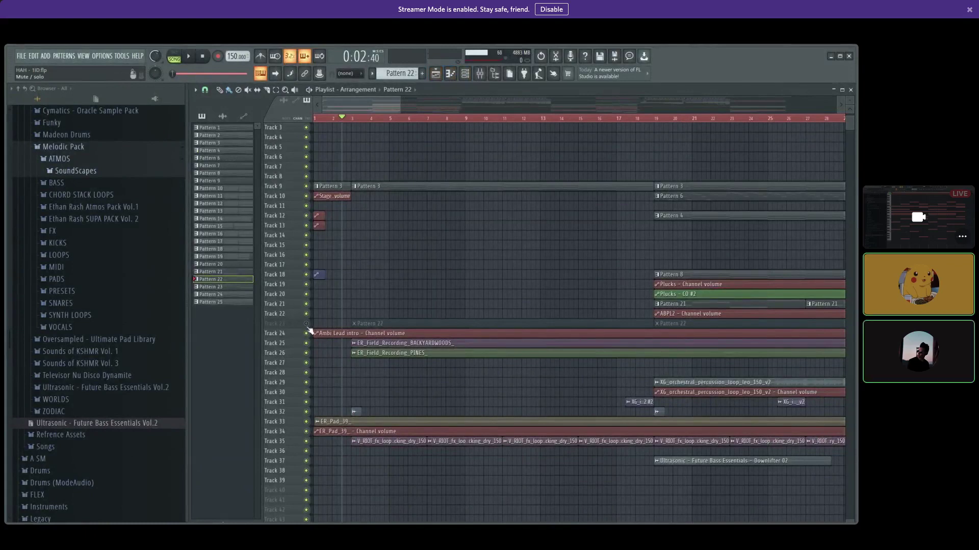
- Play the intro in song mode and compare it with Track 23 muted and unmuted
click(307, 324)
click(307, 324)
key(space)
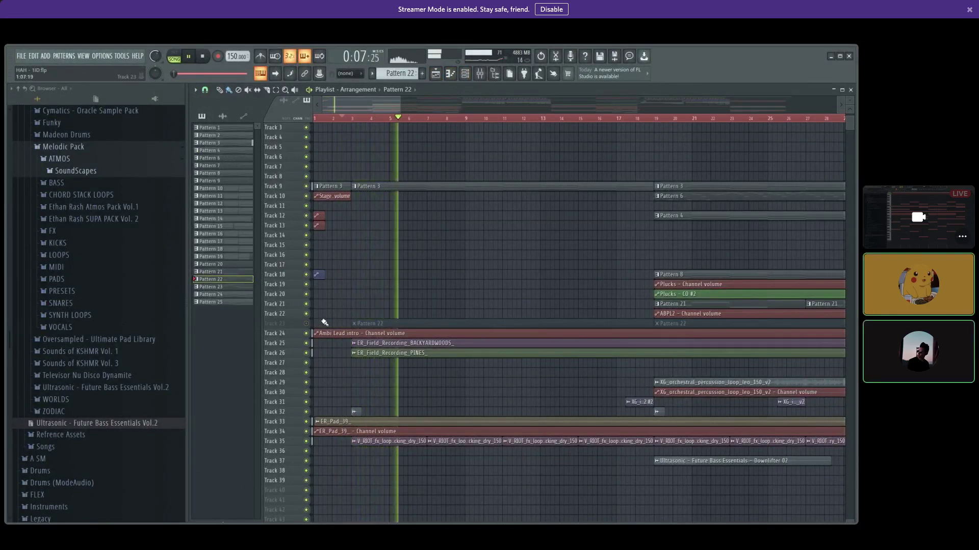
click(306, 324)
key(space)
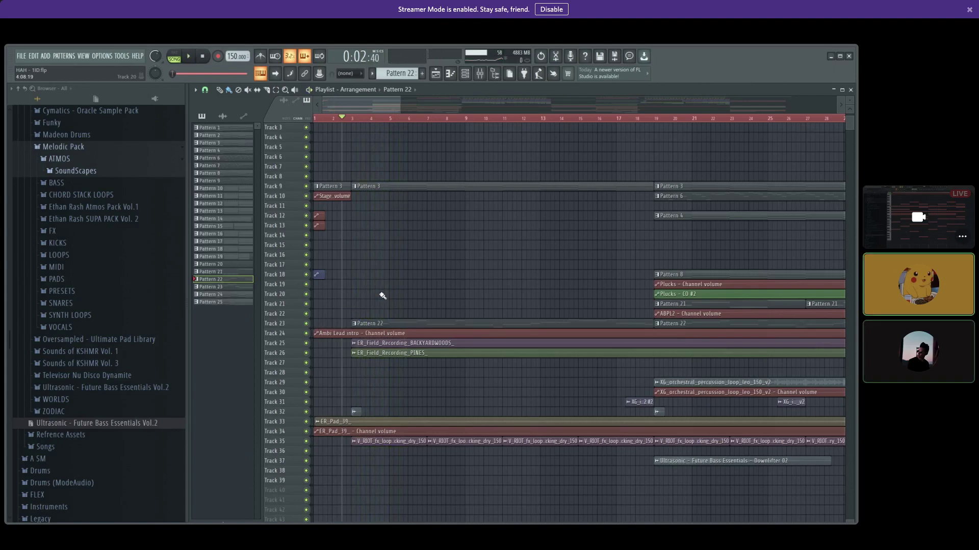
- Play the song from the start with Track 33's ER_Pad_39_ clip soloed and Track 34's volume automation enabled
drag(850, 100, 849, 77)
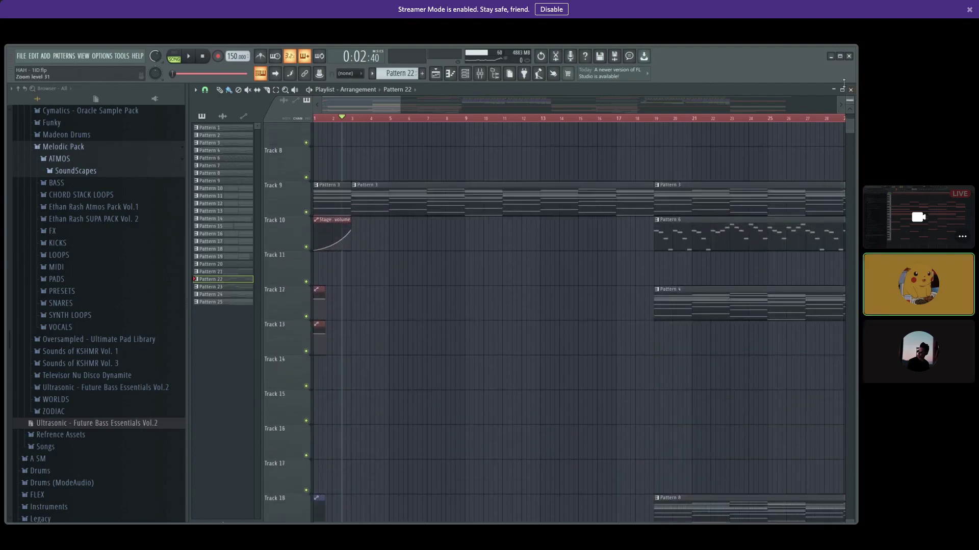
scroll(384, 267, down, 3)
scroll(384, 268, down, 8)
scroll(320, 269, up, 3)
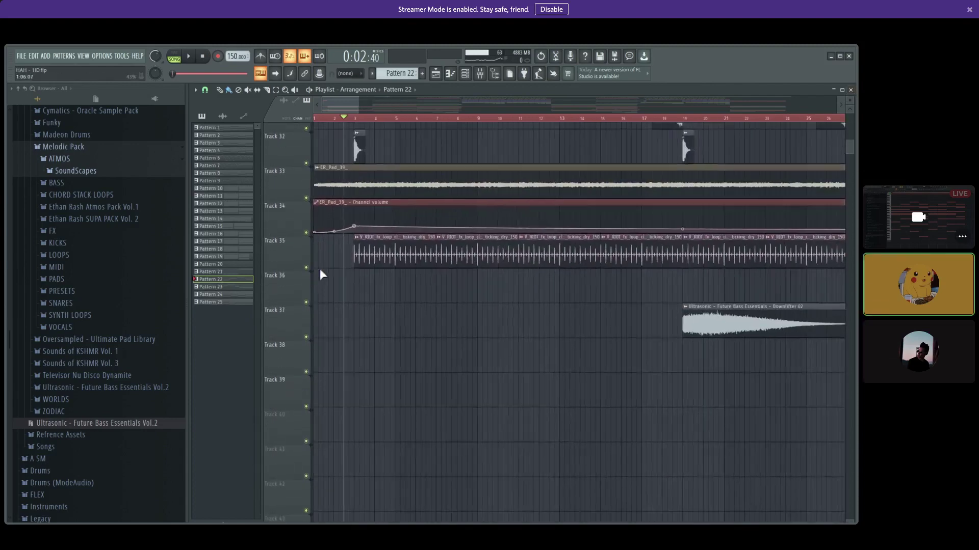
scroll(340, 178, up, 2)
drag(322, 109, 310, 152)
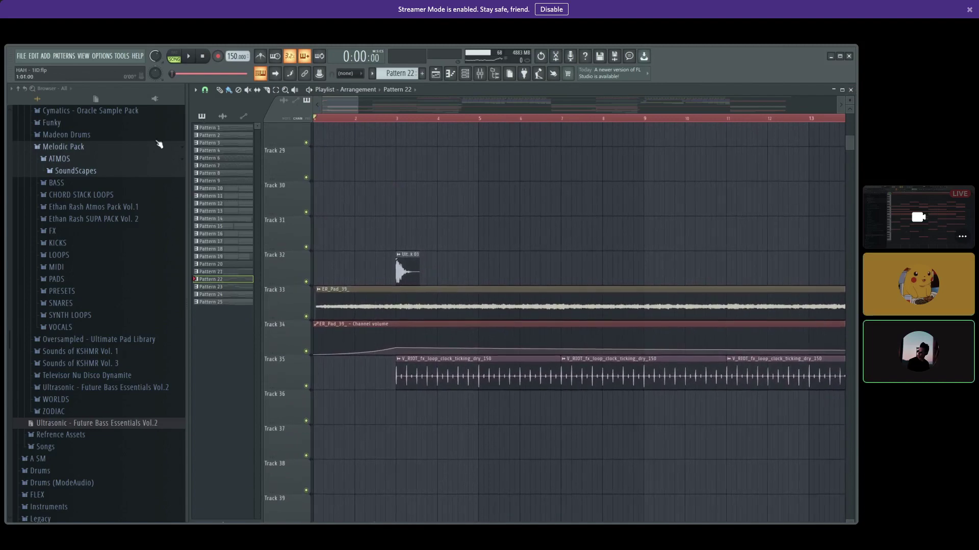
key(space)
right_click(305, 316)
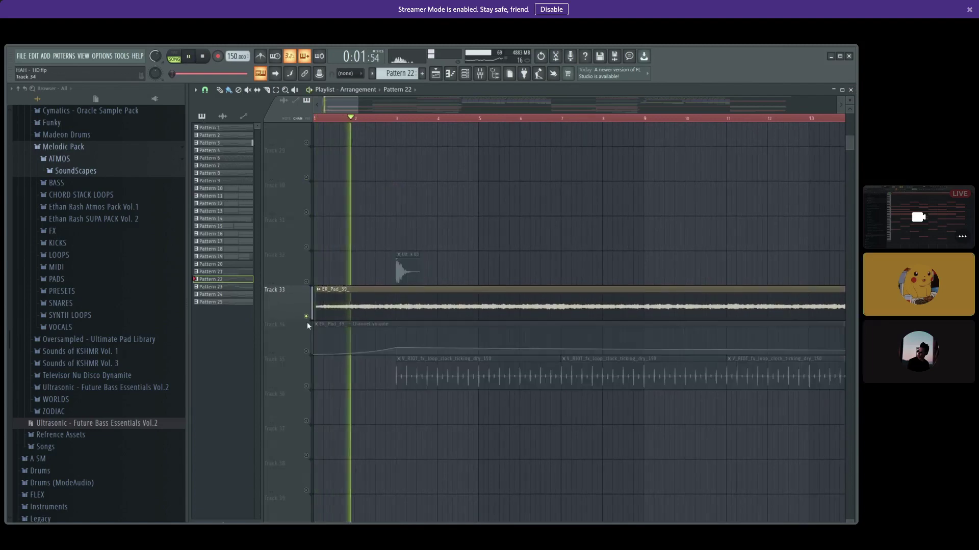
click(305, 352)
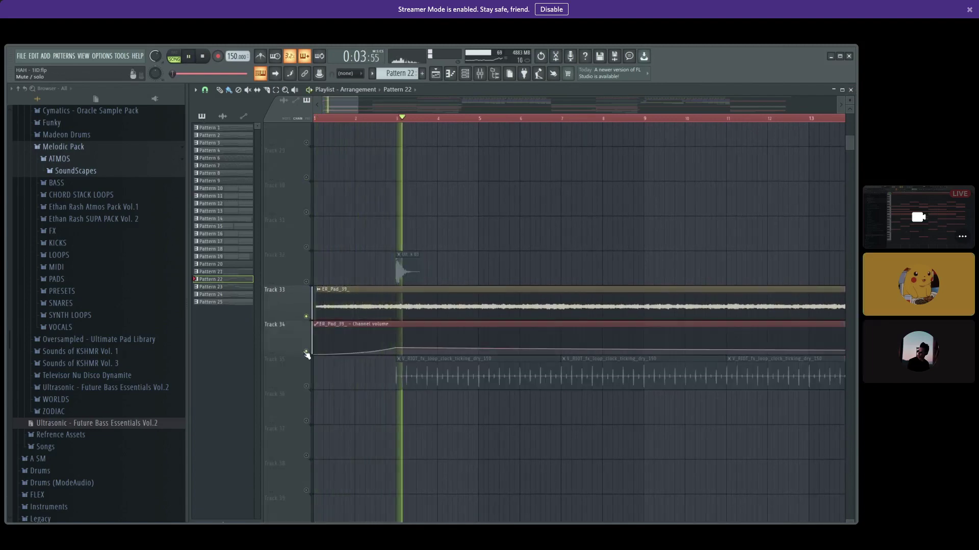
- Examine the ER_Pad_39_ clips on Track 33 across the whole arrangement, then stop playback and unsolo the track
scroll(380, 418, down, 2)
scroll(380, 418, down, 2)
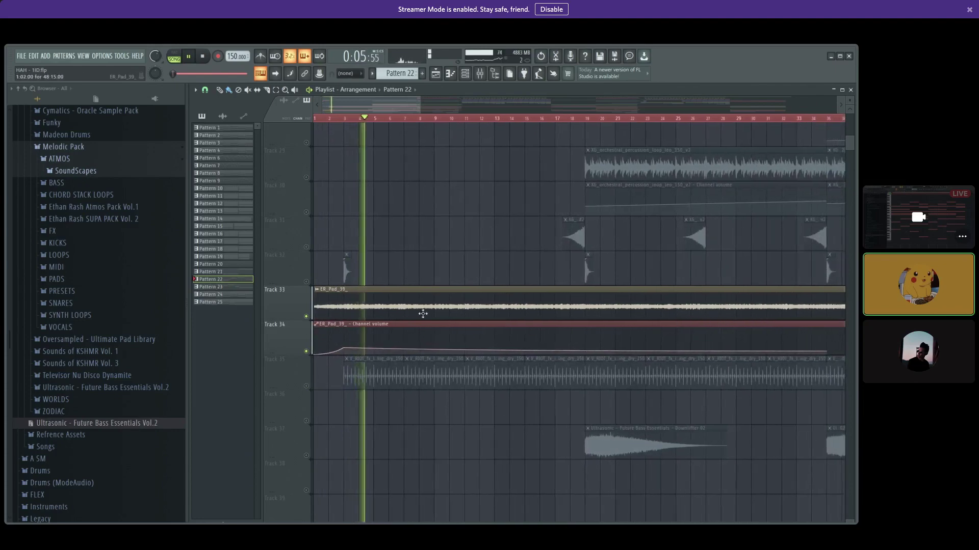
scroll(435, 400, down, 1)
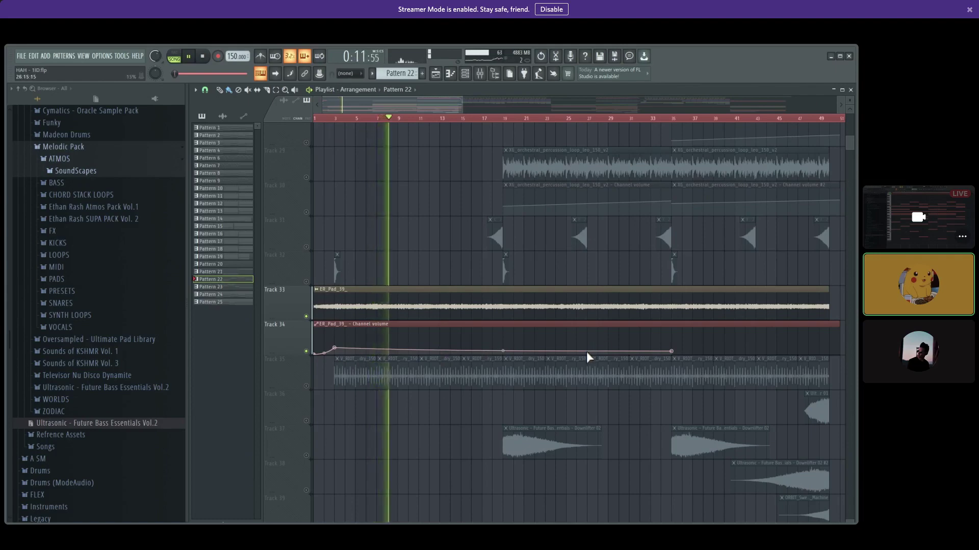
scroll(531, 289, down, 4)
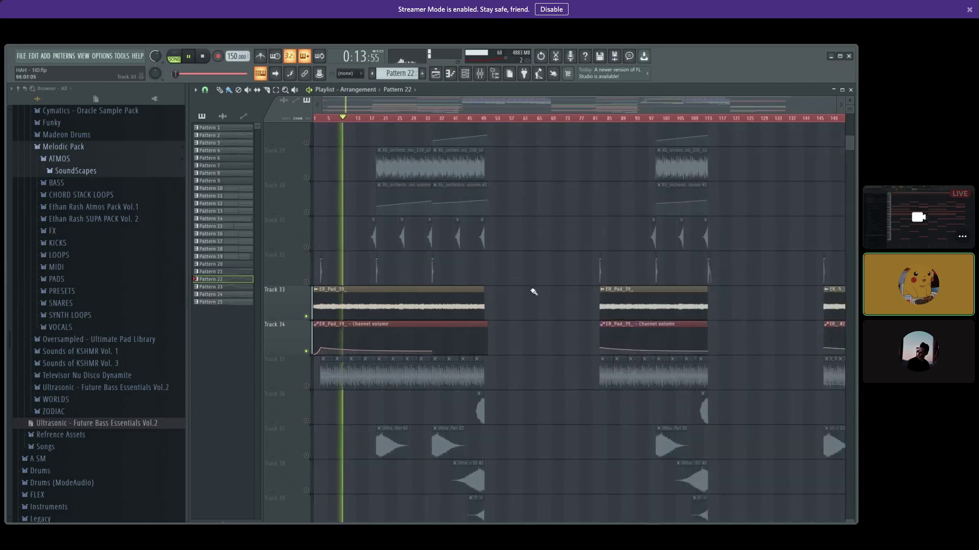
drag(407, 305, 734, 316)
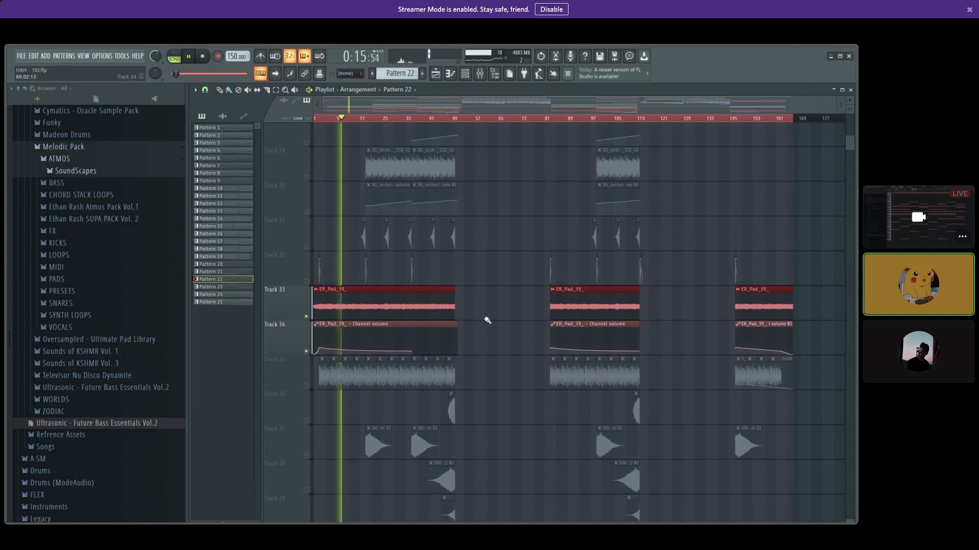
drag(488, 319, 387, 305)
drag(488, 296, 855, 296)
ctrl+click(509, 327)
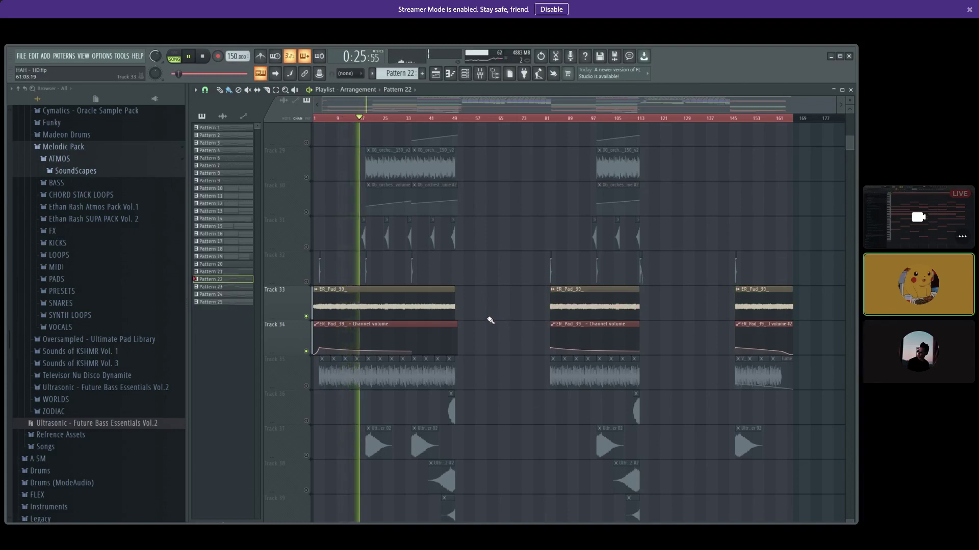
key(space)
right_click(307, 317)
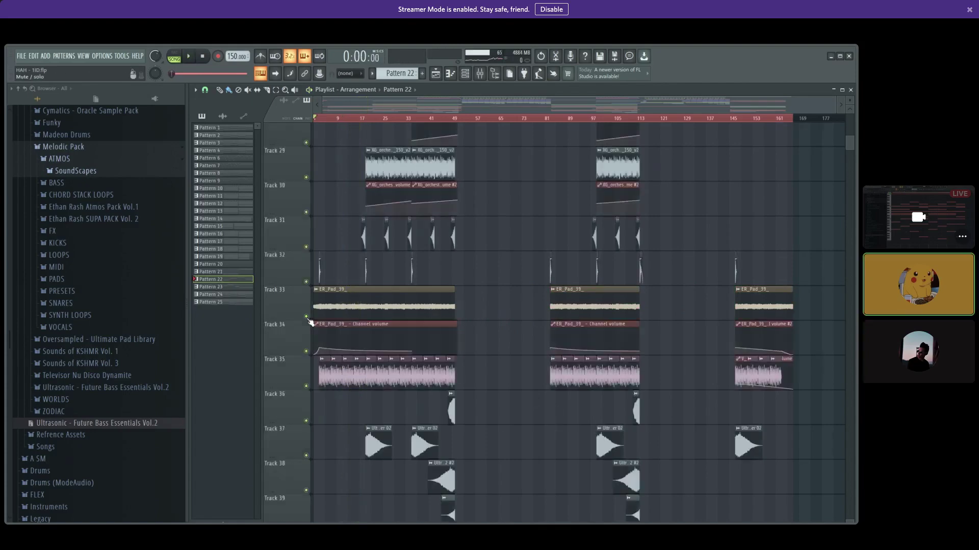
- Solo Track 35's clock ticking loop and play it from bar 3
right_click(306, 386)
scroll(304, 425, up, 4)
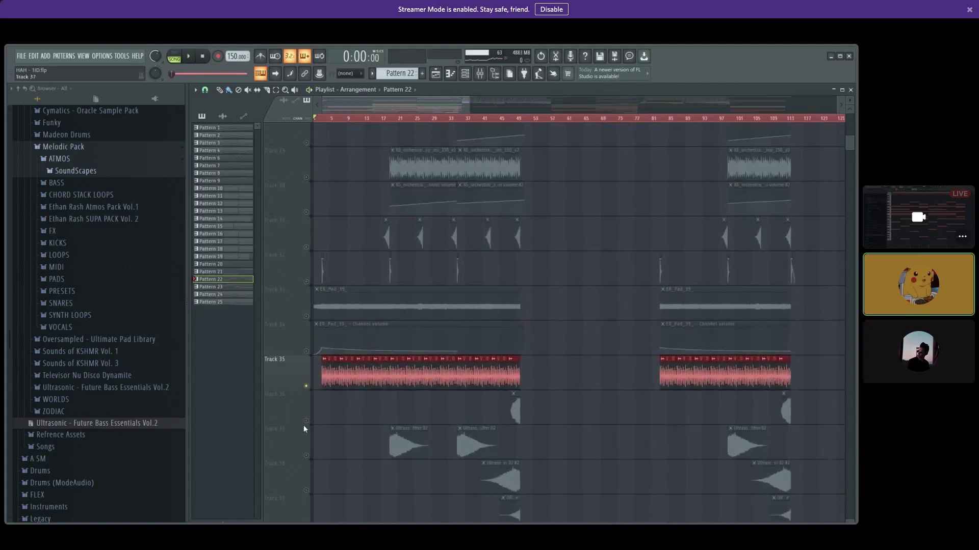
scroll(333, 405, up, 3)
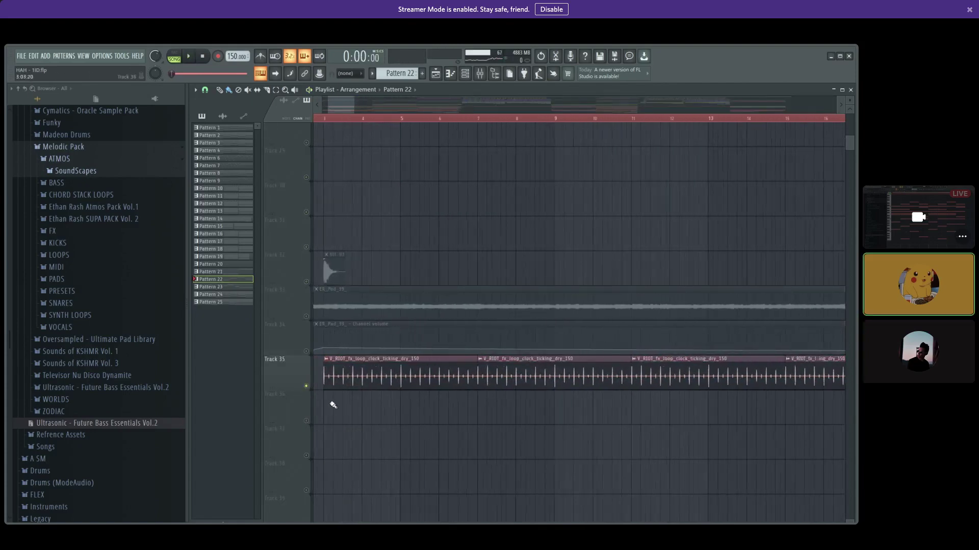
click(324, 122)
key(space)
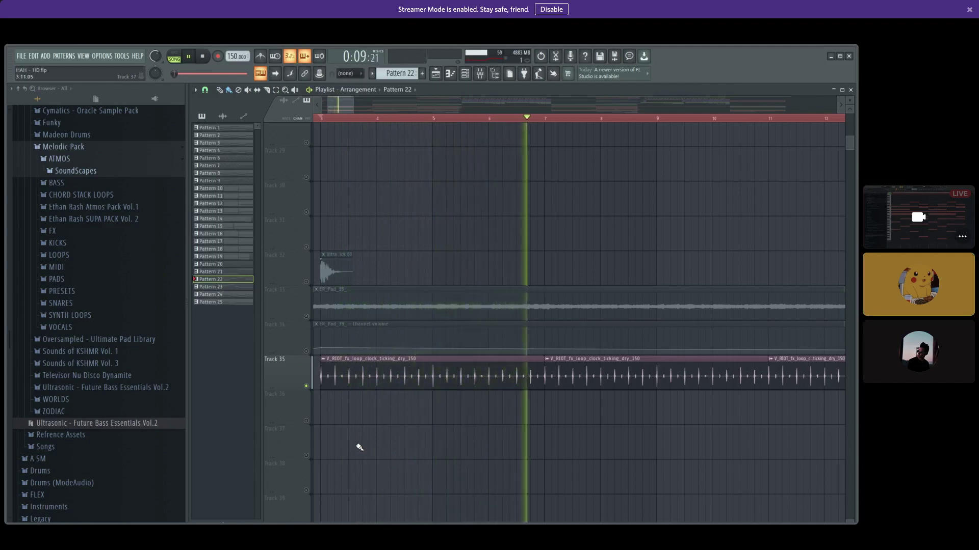
- Unsolo Track 35 to hear the ticking loop within the full mix, then stop playback
right_click(307, 387)
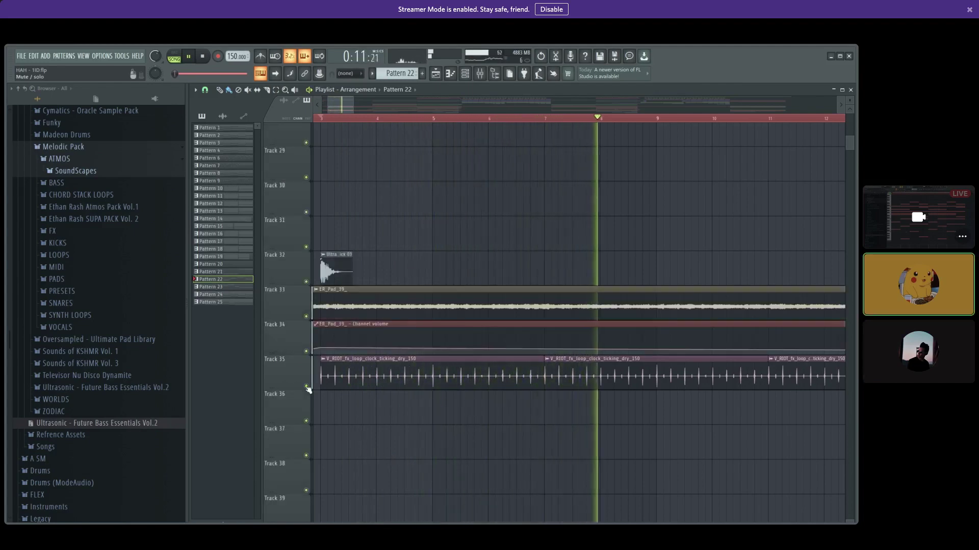
scroll(456, 457, down, 3)
scroll(455, 457, down, 5)
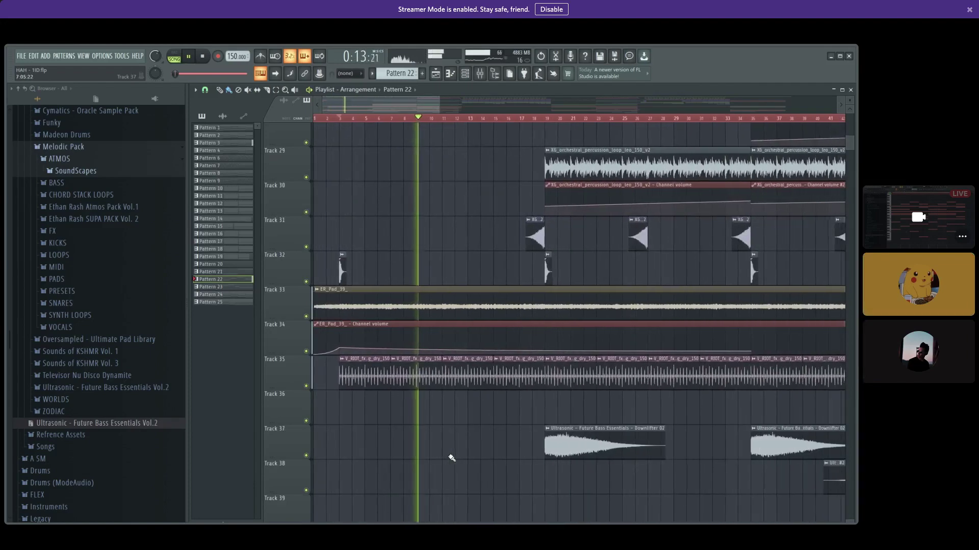
key(space)
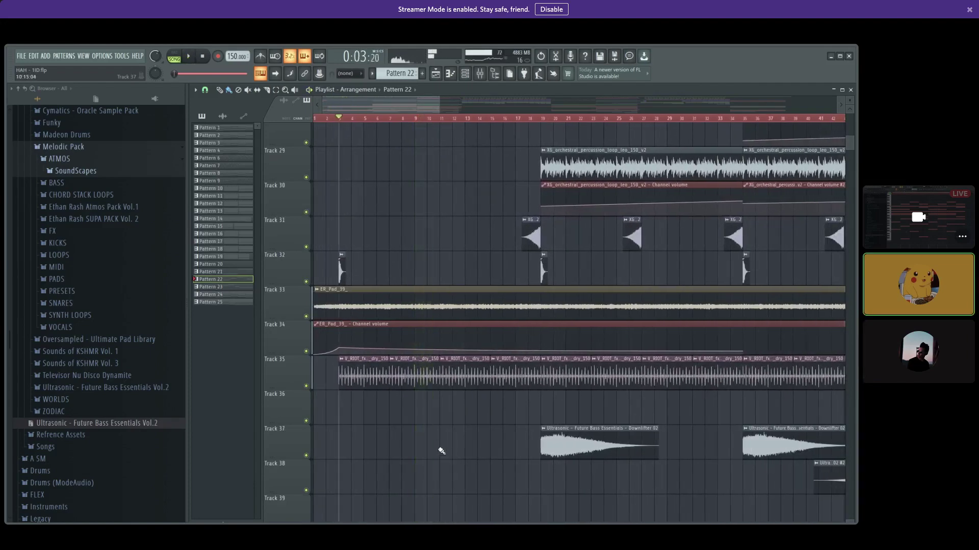
- Solo the field recordings on Tracks 25 and 26, play them from bar 3, then stop and restore all tracks
scroll(439, 450, down, 4)
scroll(305, 327, up, 3)
scroll(305, 326, up, 6)
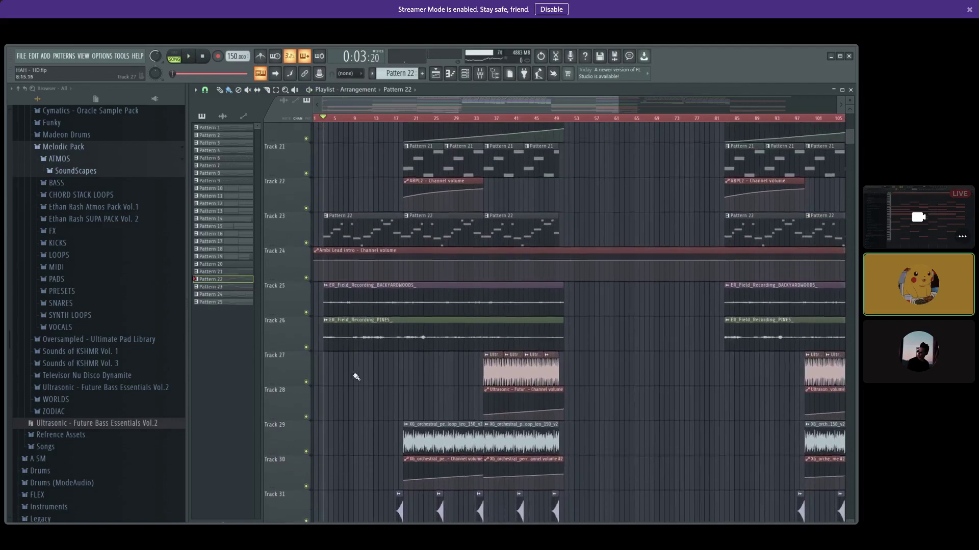
click(638, 325)
right_click(307, 317)
click(307, 352)
key(space)
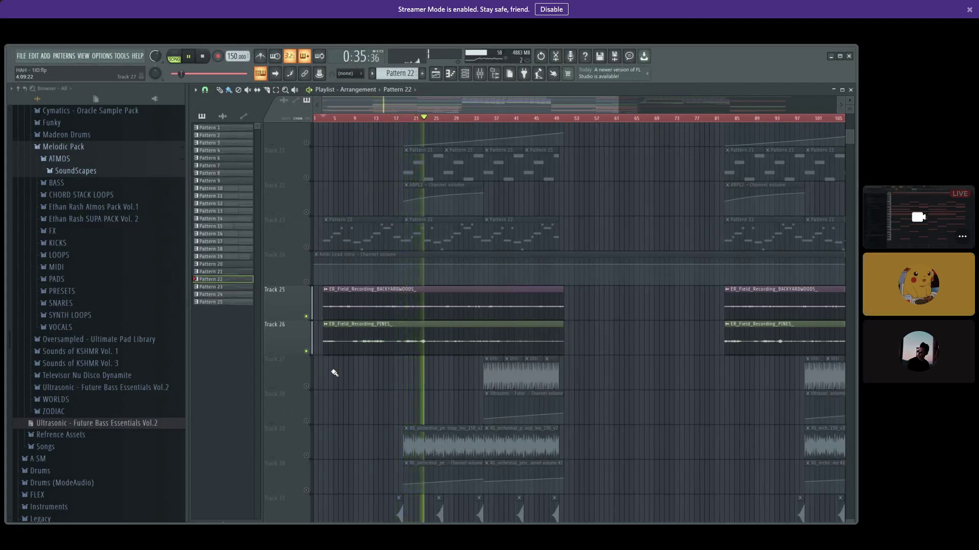
key(space)
right_click(306, 352)
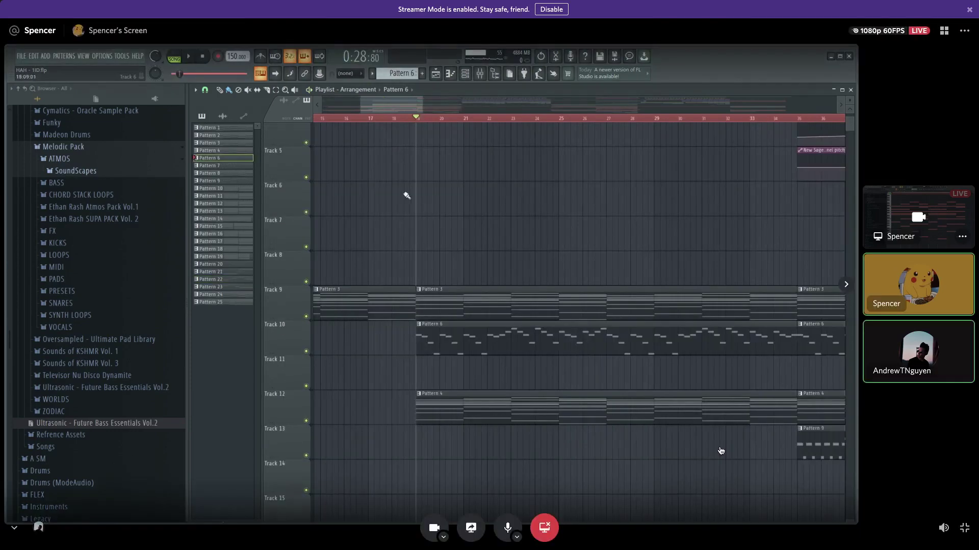
- Select the Pattern 6 clip on Track 10 and play it on its own in pattern mode
scroll(407, 195, down, 10)
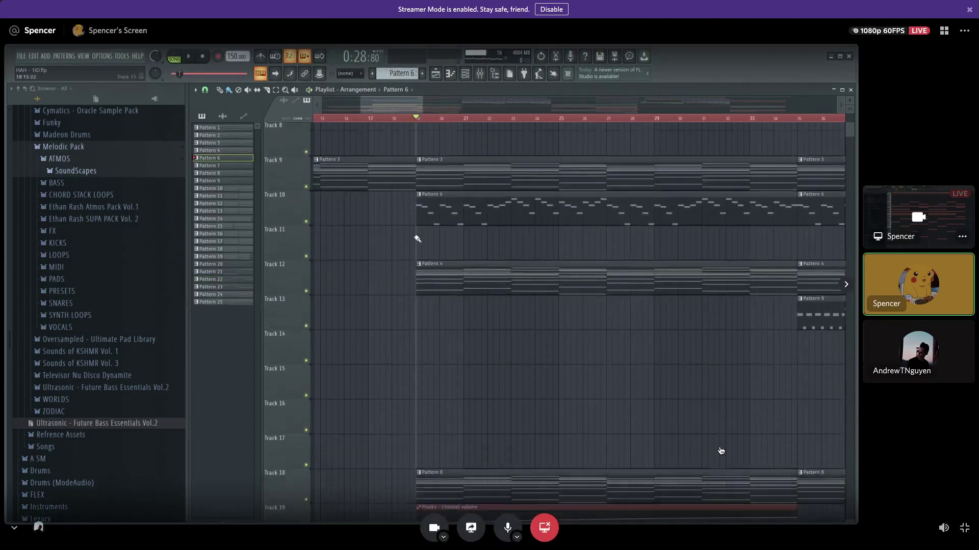
scroll(390, 260, up, 10)
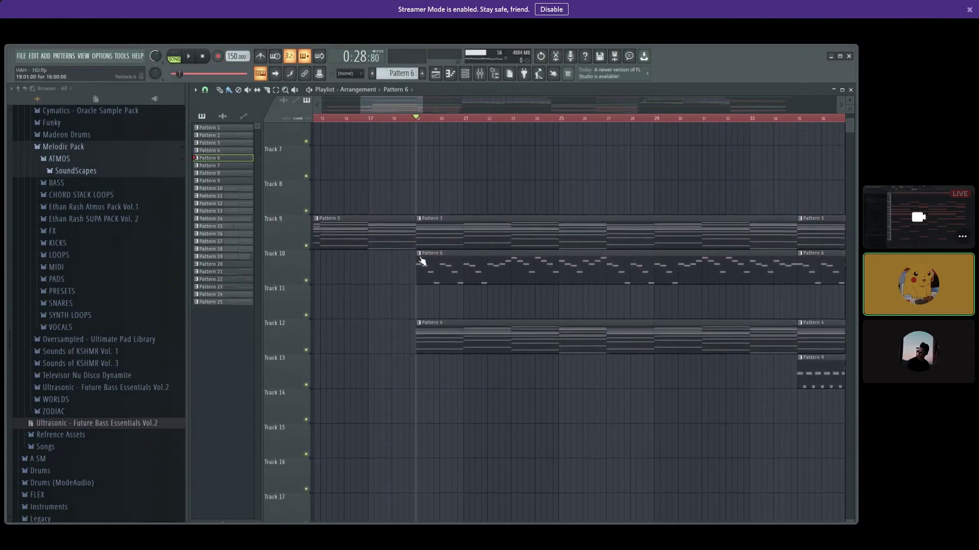
click(420, 256)
key(l)
key(space)
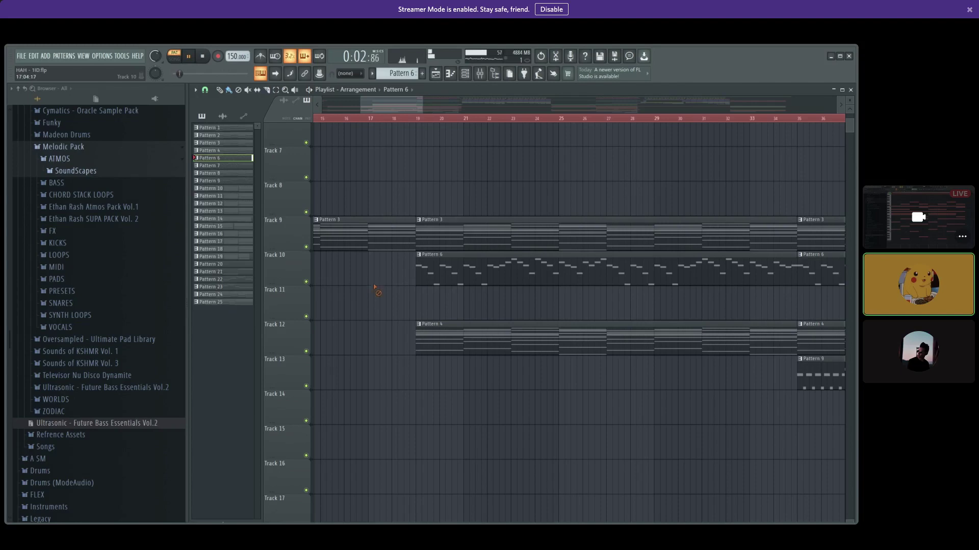
- Examine the other layers that start at bar 19, then stop playback and place the song-mode playhead at bar 19
scroll(375, 288, down, 10)
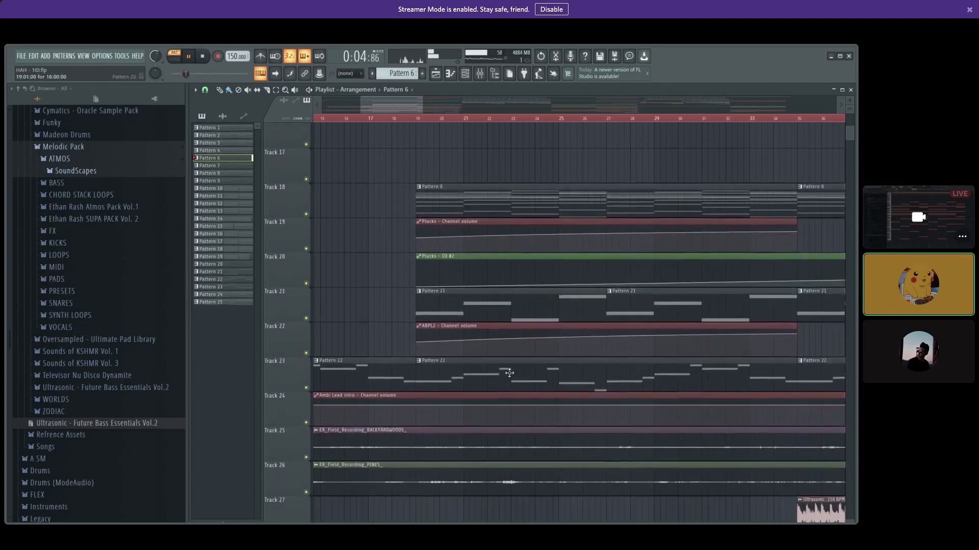
scroll(388, 334, down, 11)
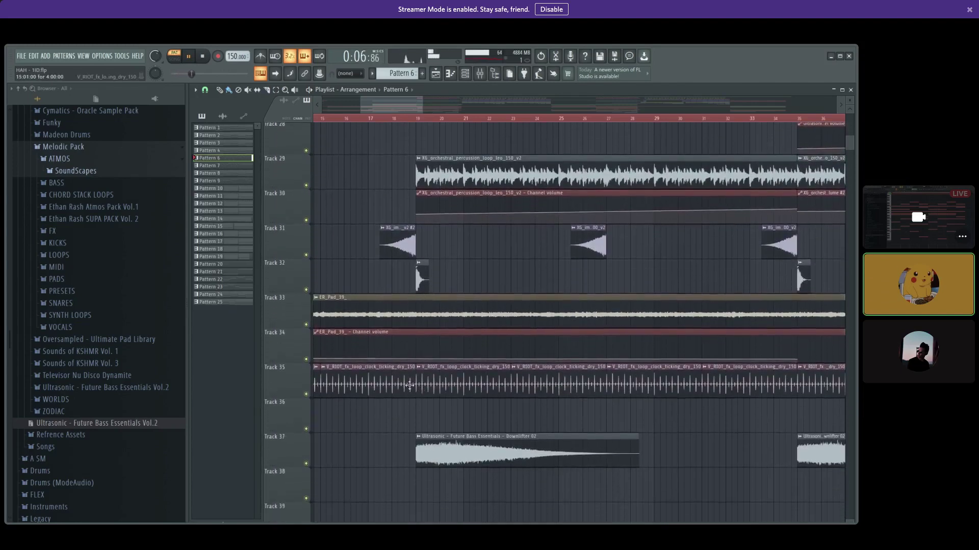
scroll(403, 357, up, 9)
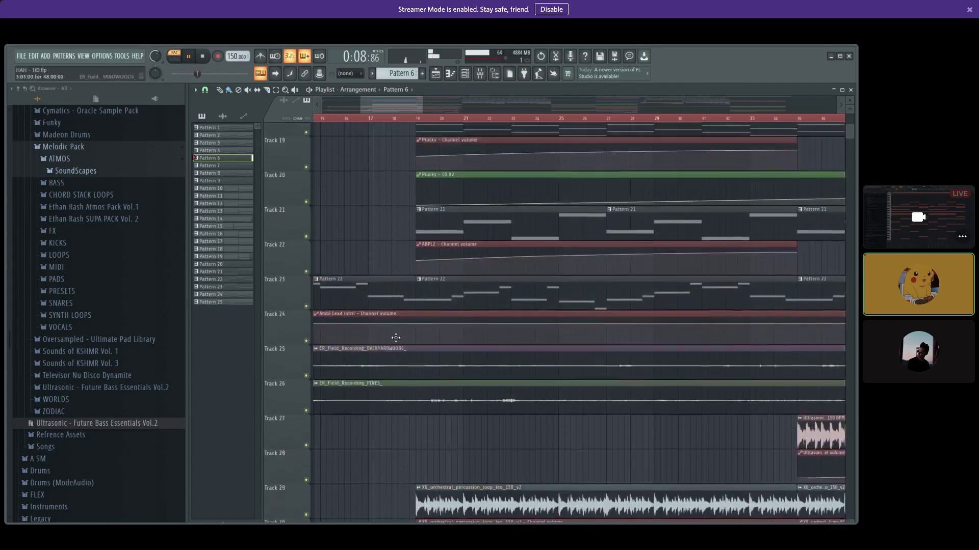
scroll(396, 338, up, 10)
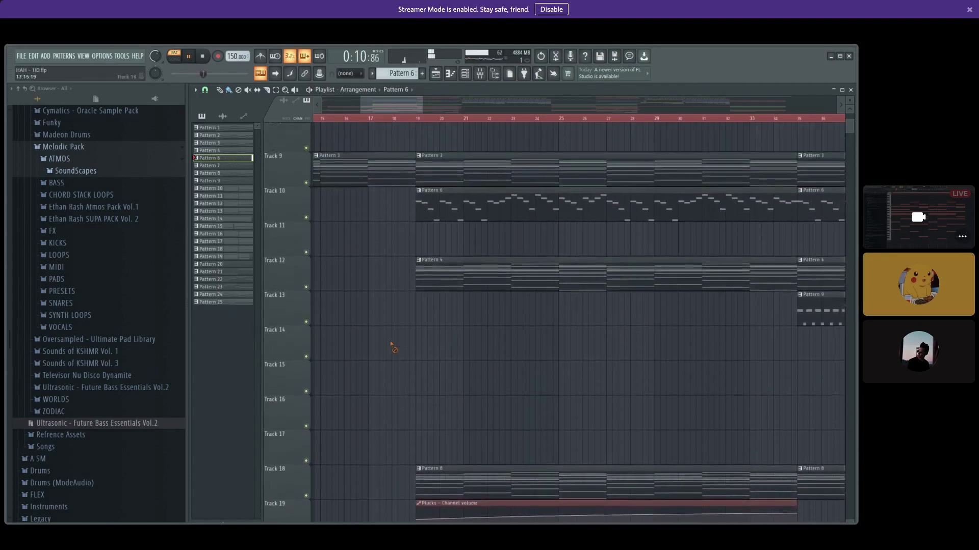
scroll(391, 346, up, 1)
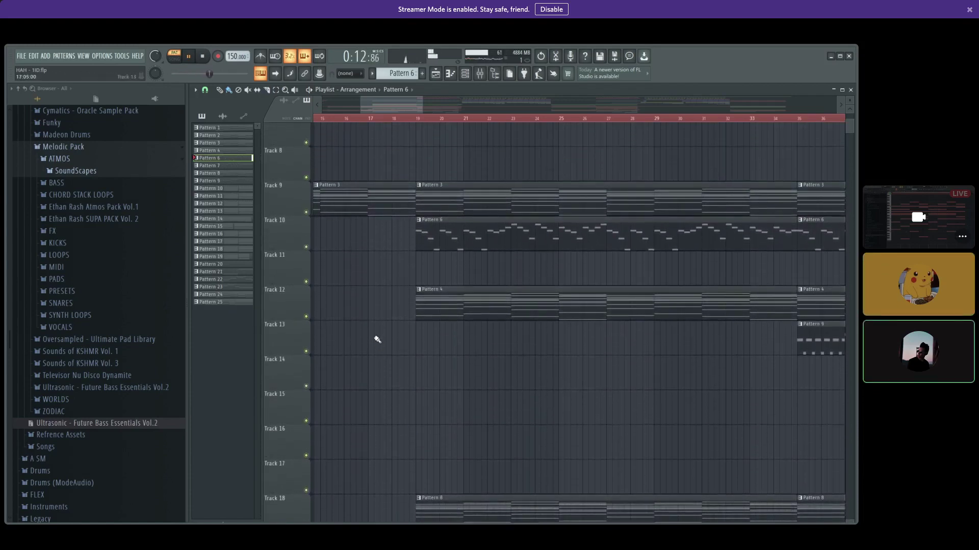
key(space)
click(417, 121)
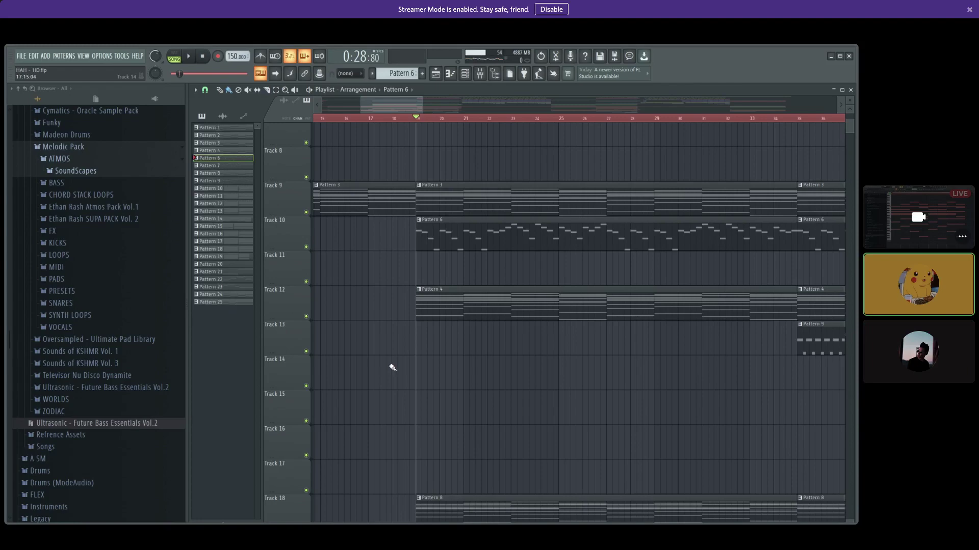
- Review Pattern 6's Harp notes in the piano roll and its channel in the channel rack, then return to the playlist
click(451, 75)
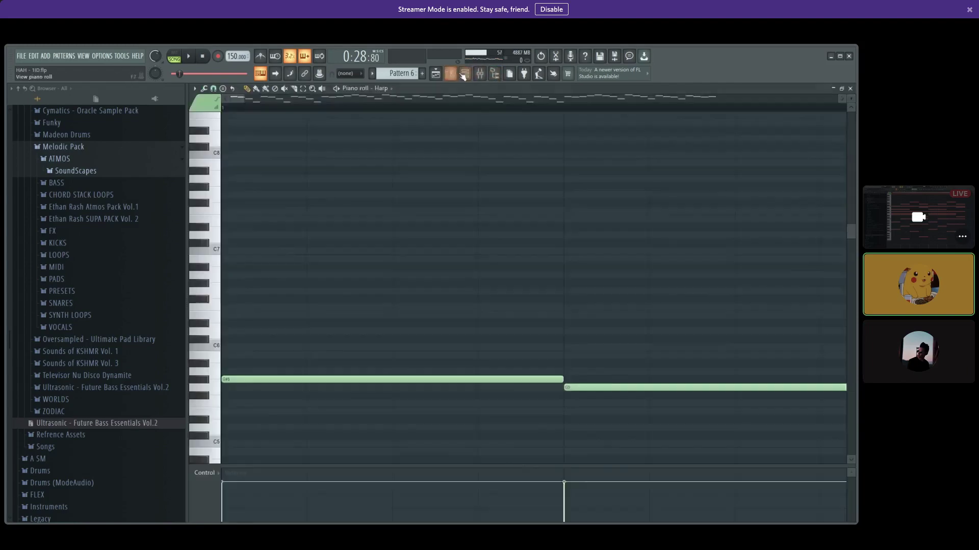
click(465, 75)
click(850, 89)
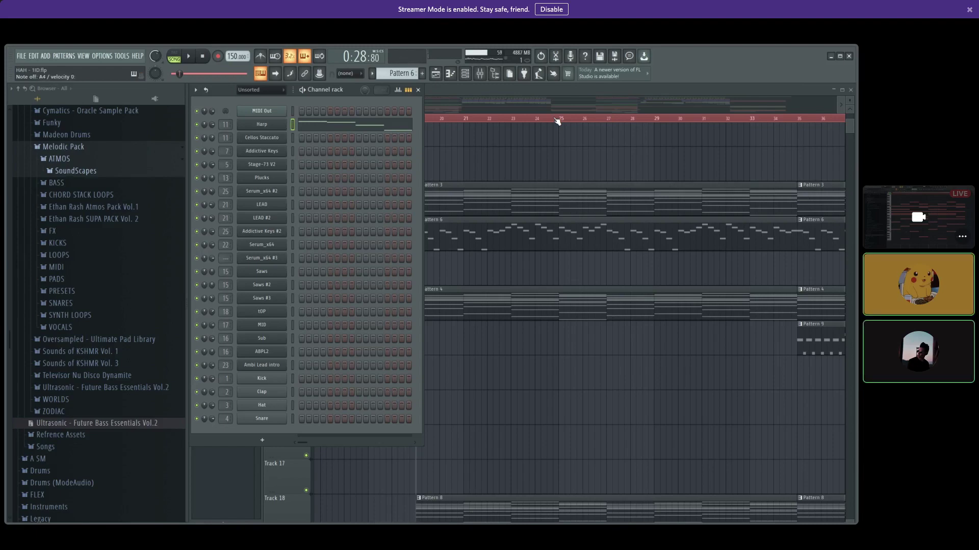
click(535, 95)
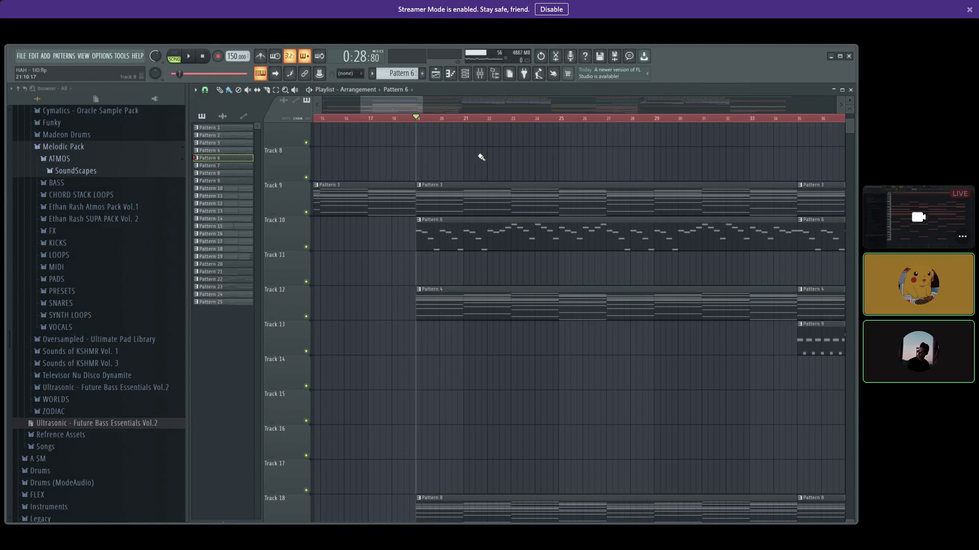
- Solo Track 18's Pattern 8 with the Plucks automation on Tracks 19 and 20, play from bar 19, and open the channel rack
scroll(373, 256, down, 3)
scroll(373, 253, down, 3)
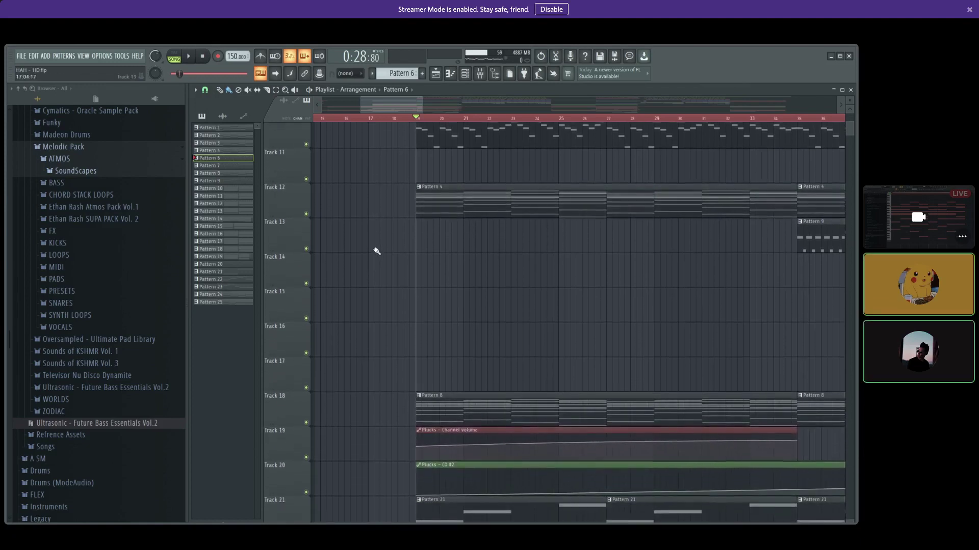
scroll(376, 246, up, 6)
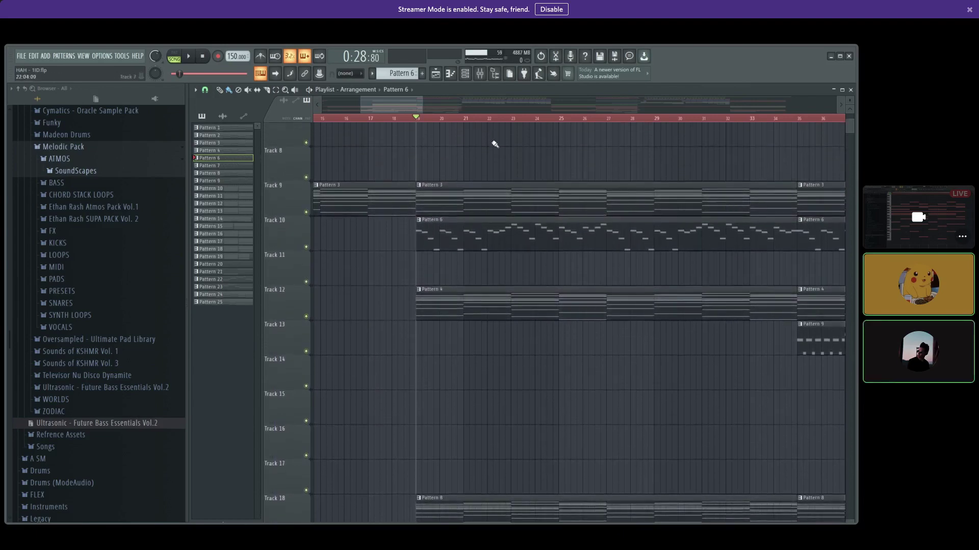
scroll(454, 411, down, 2)
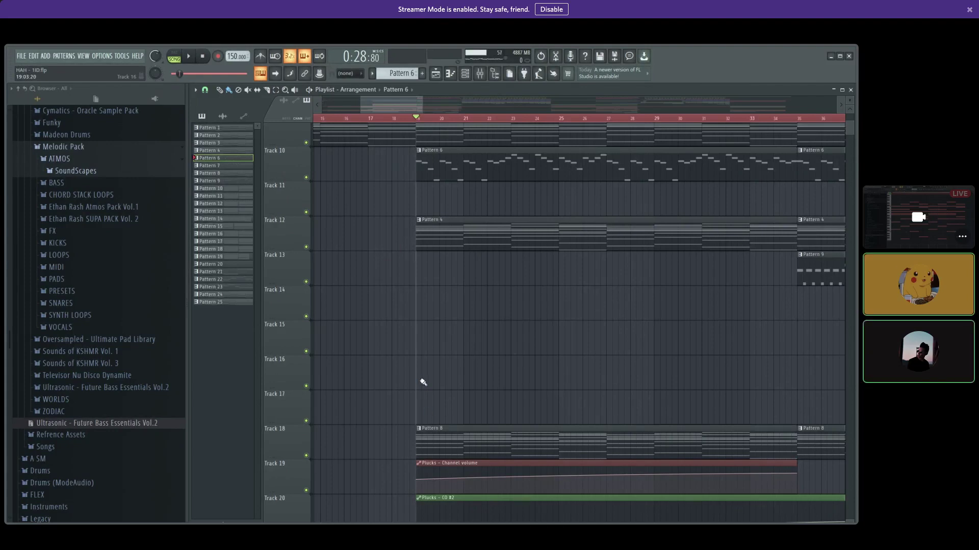
scroll(423, 382, down, 1)
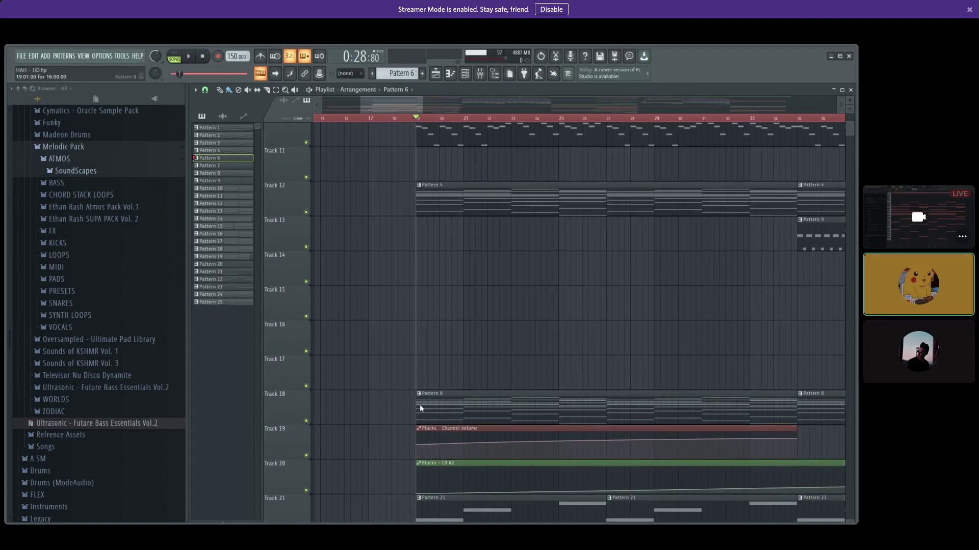
scroll(328, 404, down, 2)
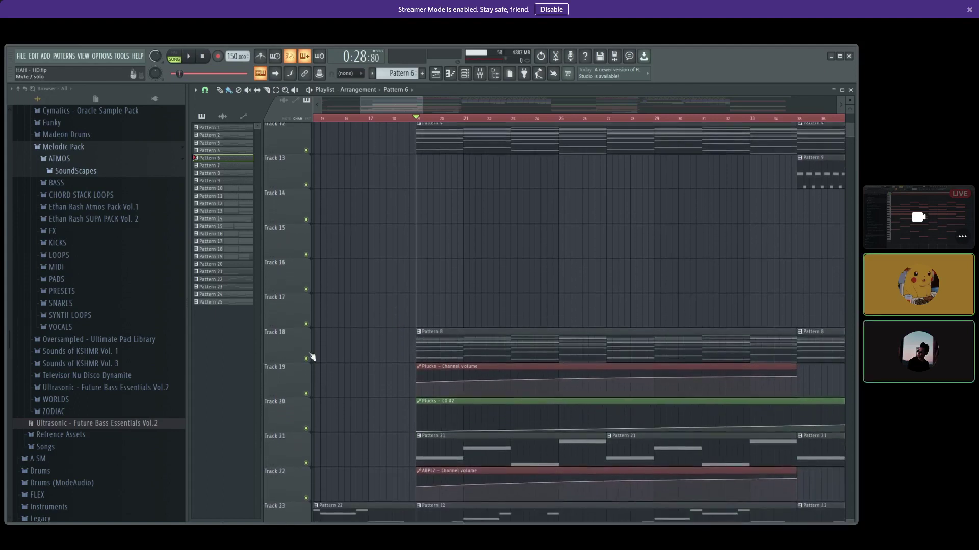
right_click(306, 351)
click(307, 385)
click(307, 421)
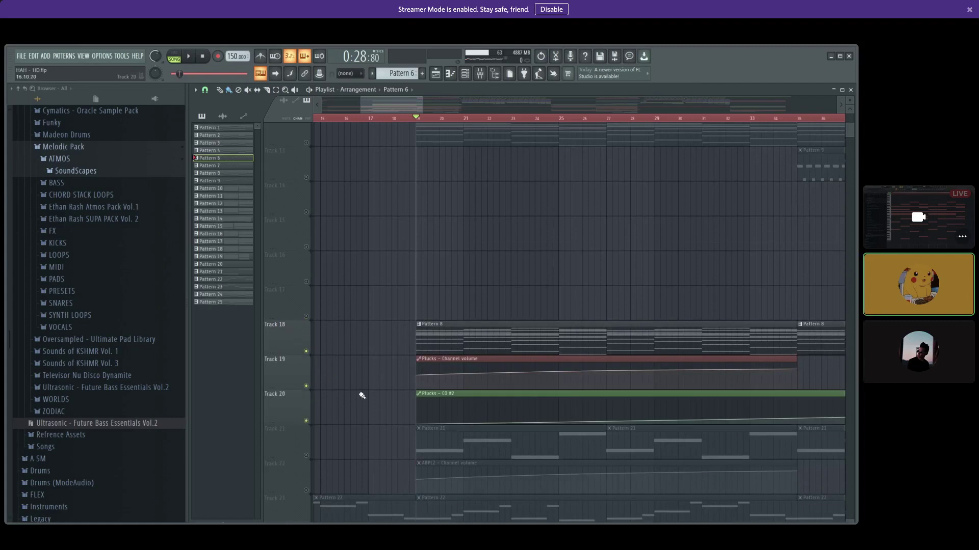
key(space)
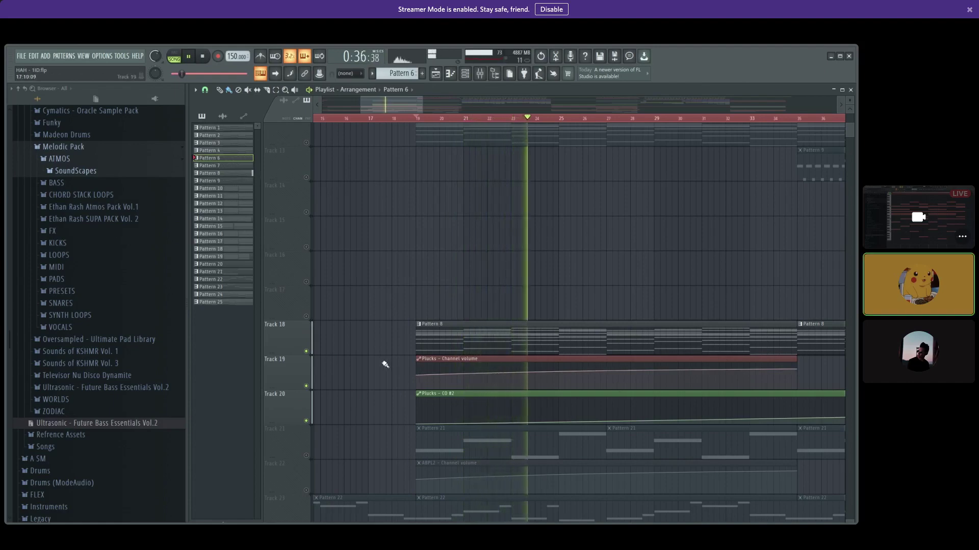
click(465, 74)
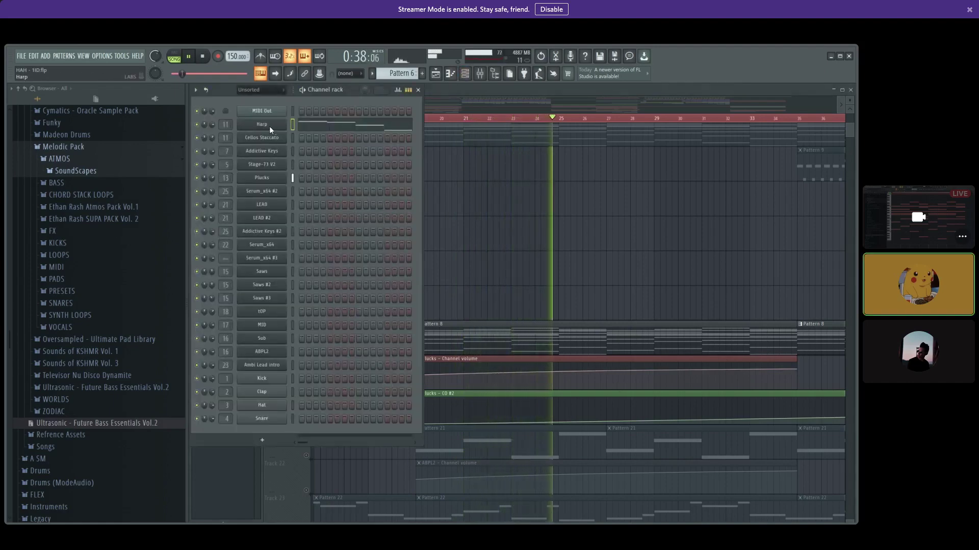
- Review the Plucks channel's Serum patch from the channel rack, then stop playback and unsolo the pluck tracks
click(266, 125)
click(275, 190)
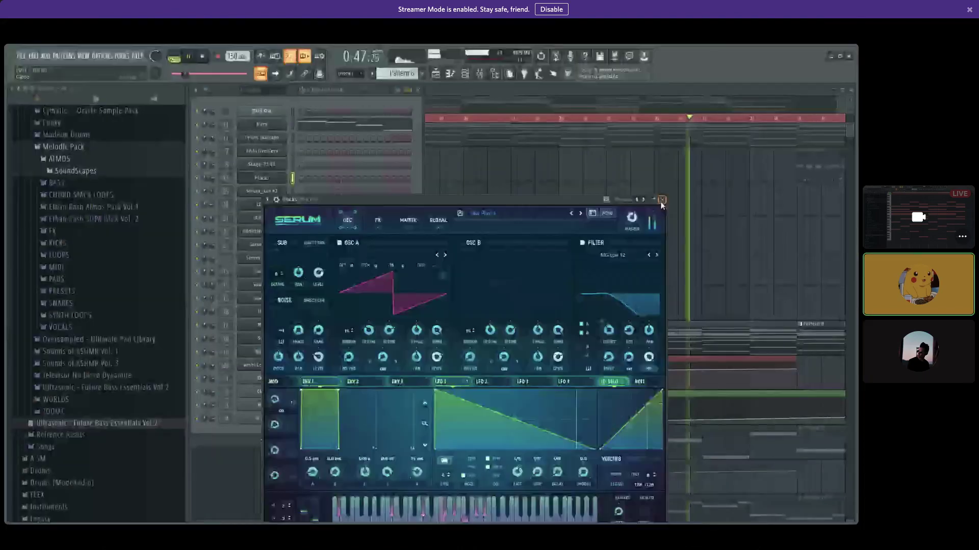
click(660, 204)
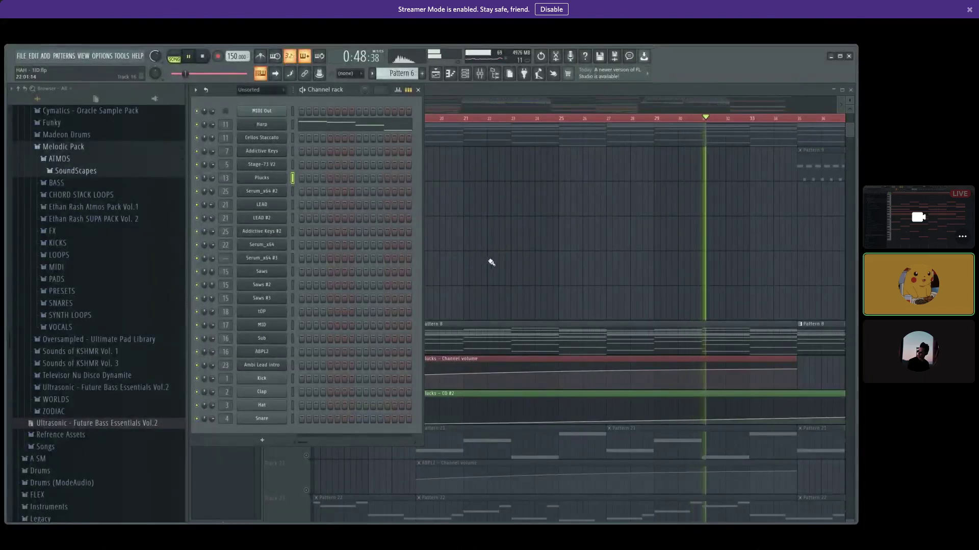
key(F6)
key(space)
right_click(306, 352)
right_click(306, 352)
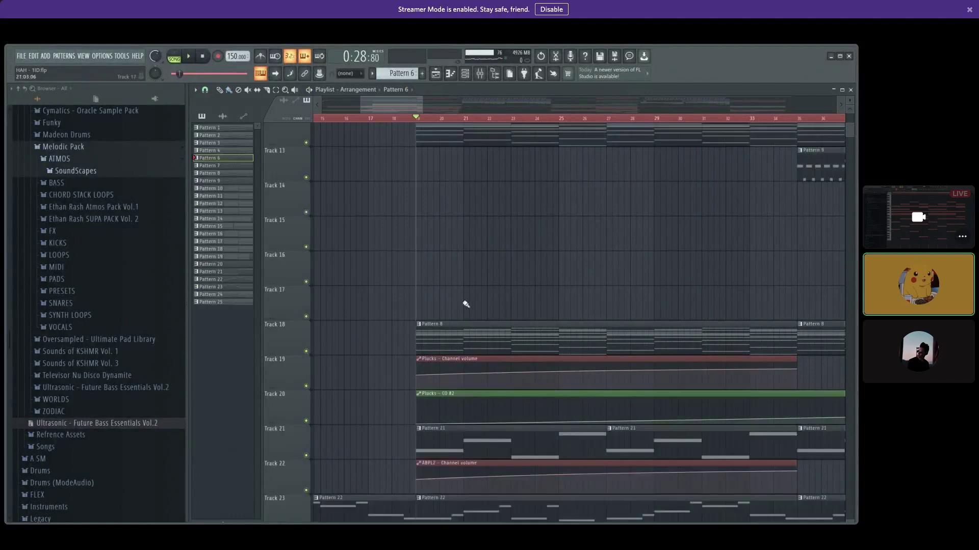
- Solo Track 21's Pattern 21 with the ABPL2 volume automation on Track 22 and play from bar 19
scroll(391, 376, down, 3)
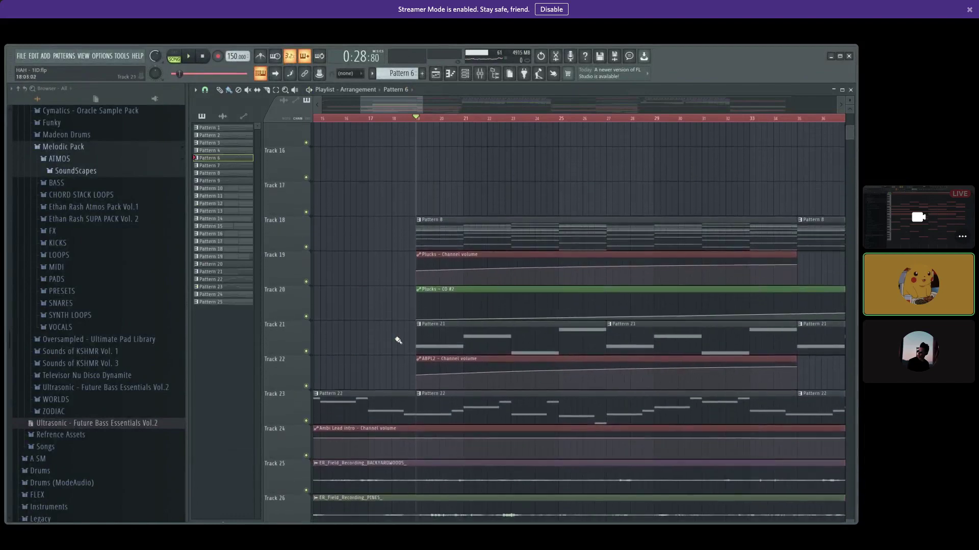
ctrl+click(306, 351)
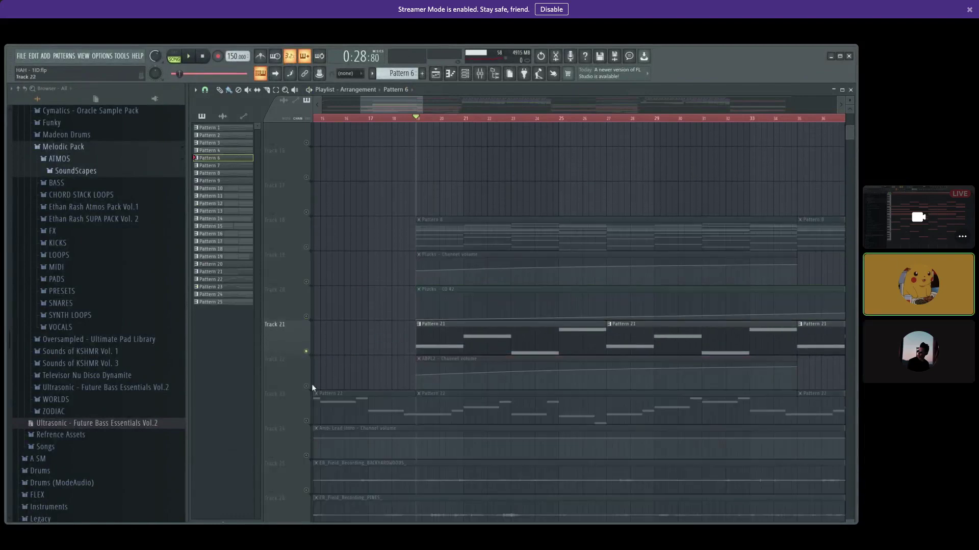
click(306, 386)
key(space)
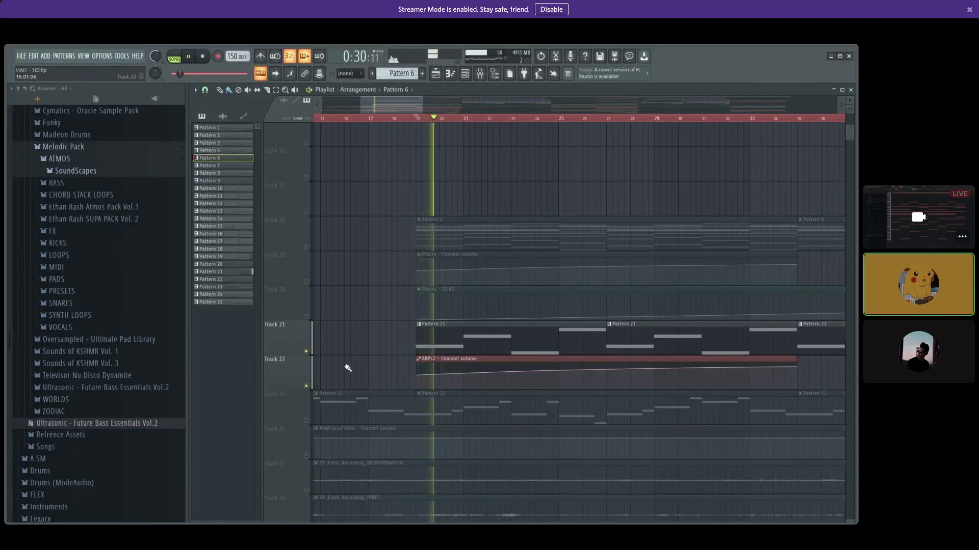
- Review the ABPL2 channel's Ample Bass instrument from the channel rack, then stop playback and unsolo Tracks 21 and 22
scroll(352, 364, down, 2)
scroll(352, 364, down, 2)
key(F6)
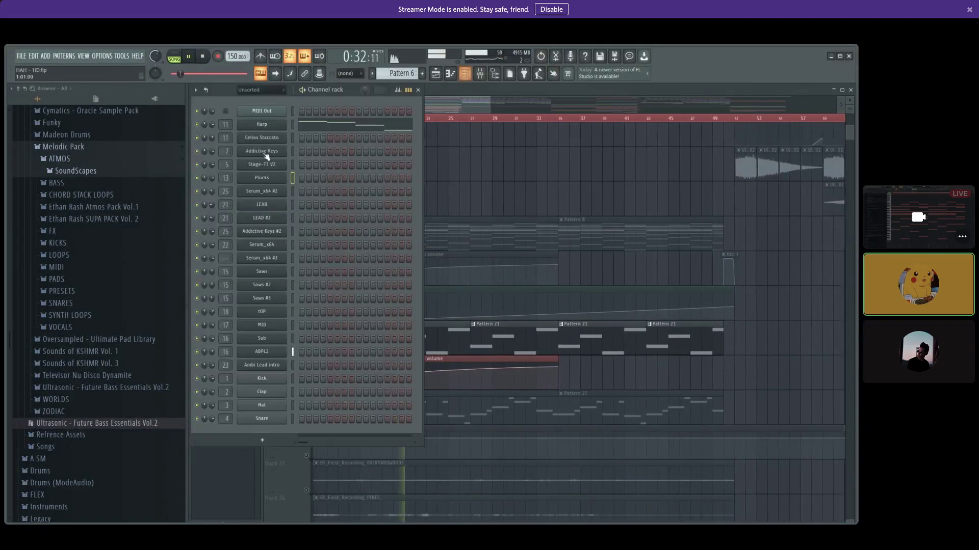
click(264, 358)
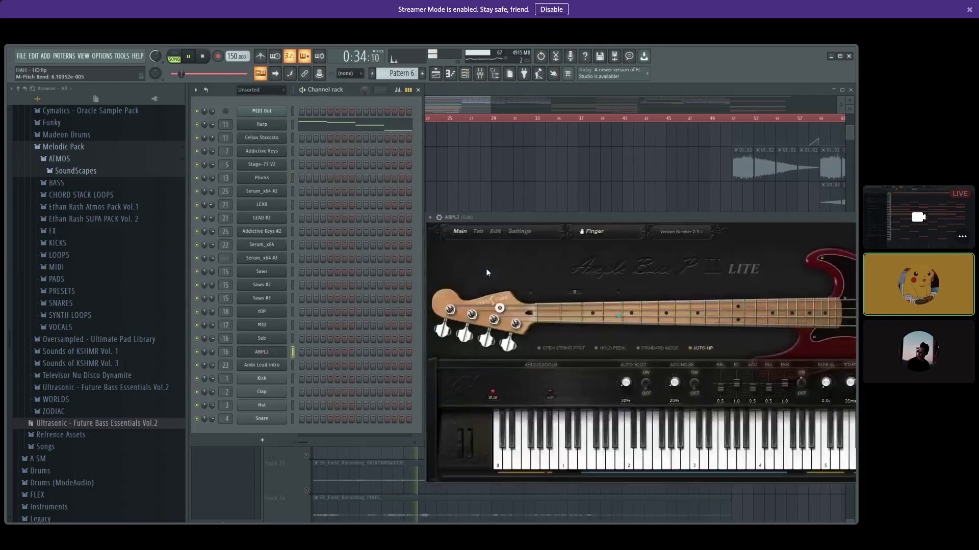
drag(579, 218, 387, 197)
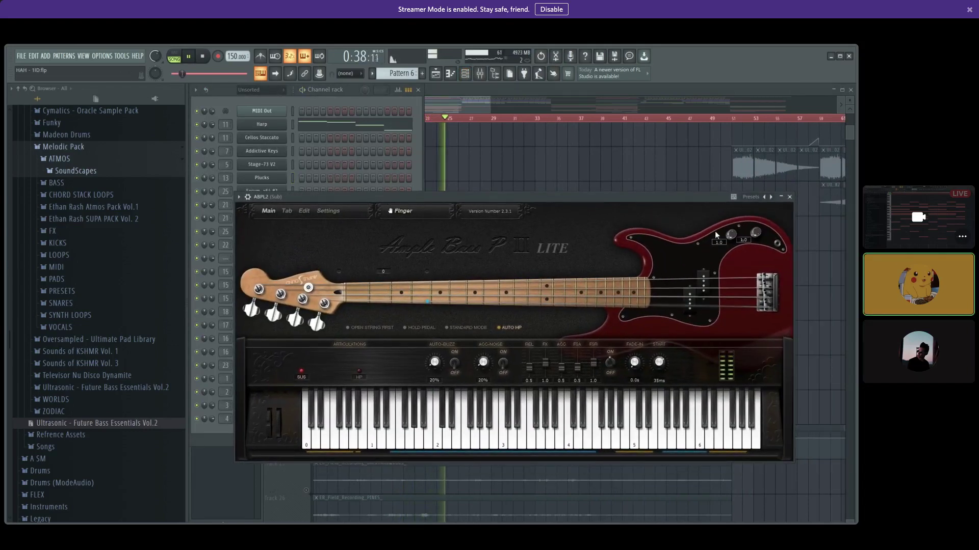
click(789, 197)
right_click(542, 184)
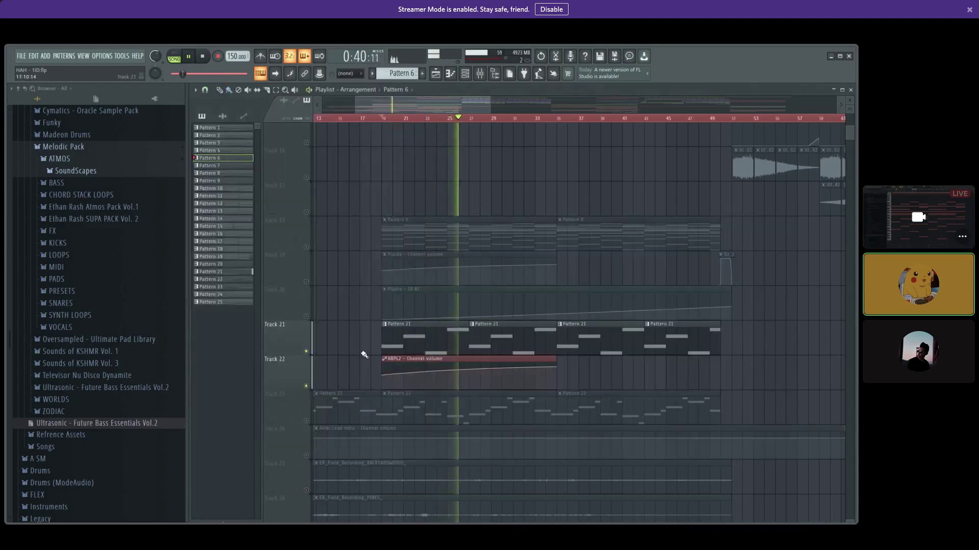
right_click(306, 351)
right_click(306, 351)
key(space)
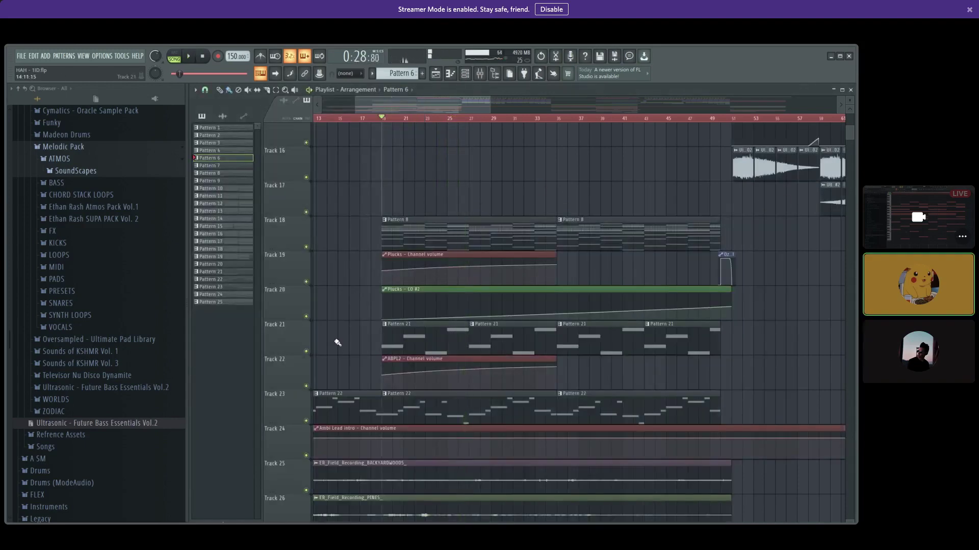
- Briefly play all layers together from bar 19, then check the Master channel in the mixer and close the mixer
key(space)
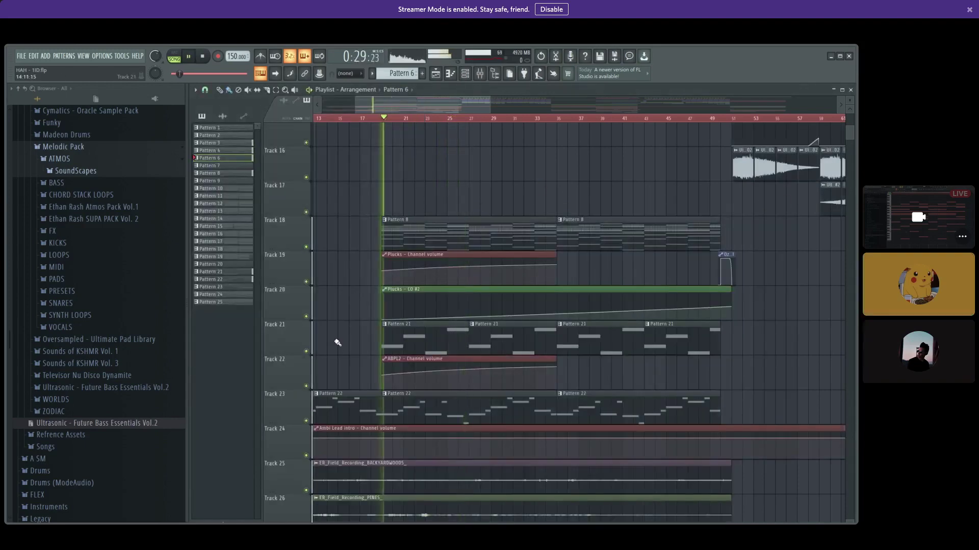
key(space)
scroll(373, 274, up, 9)
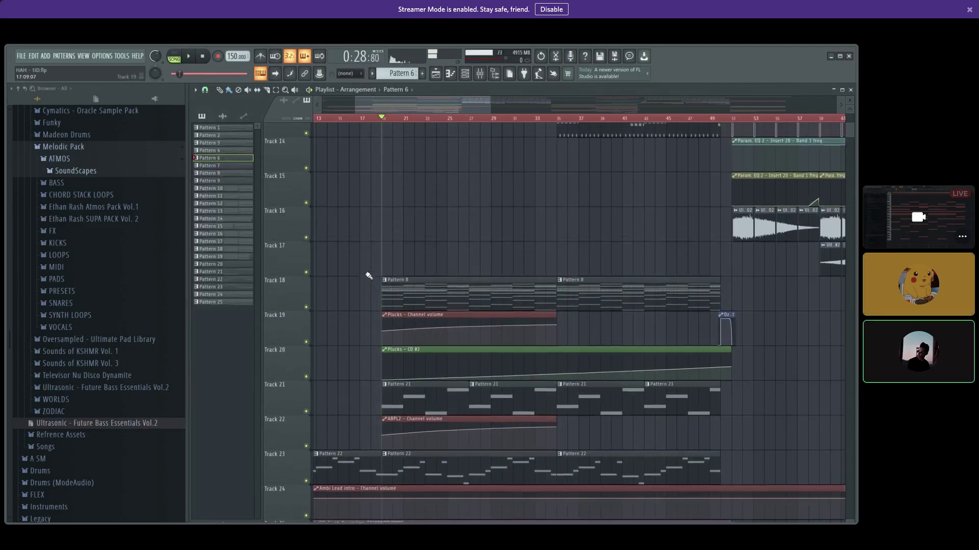
key(F9)
click(222, 403)
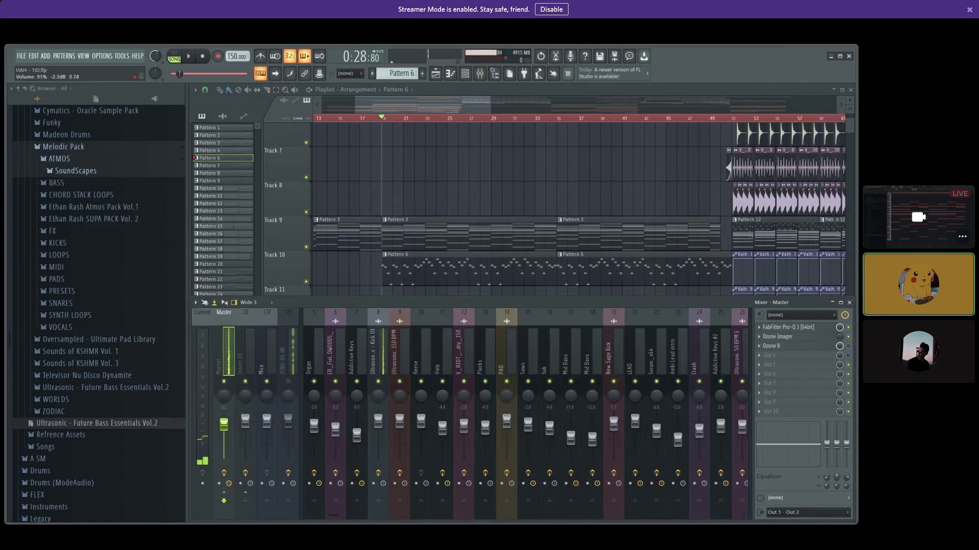
key(F9)
- Play the full arrangement from bar 19, set the master volume to 91%, and stop playback
scroll(350, 288, down, 5)
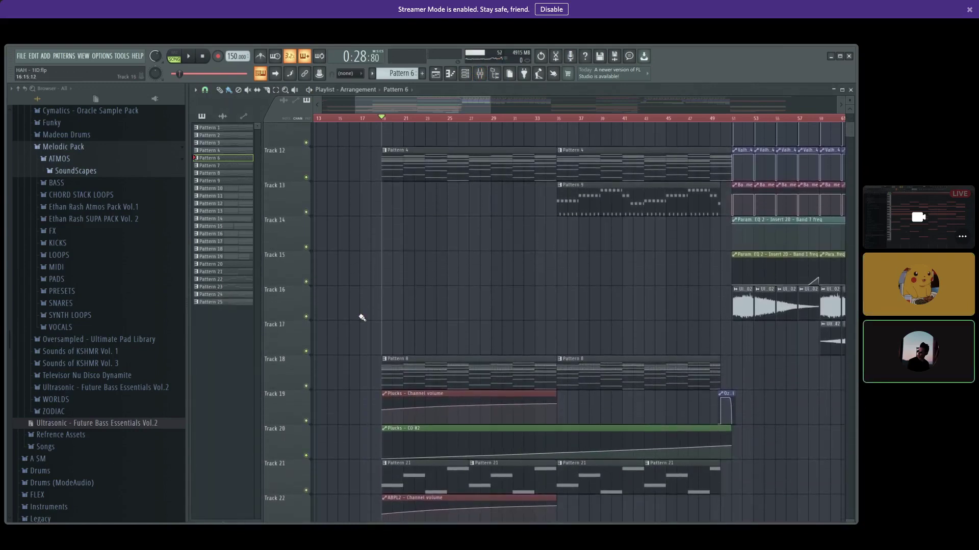
scroll(377, 336, up, 5)
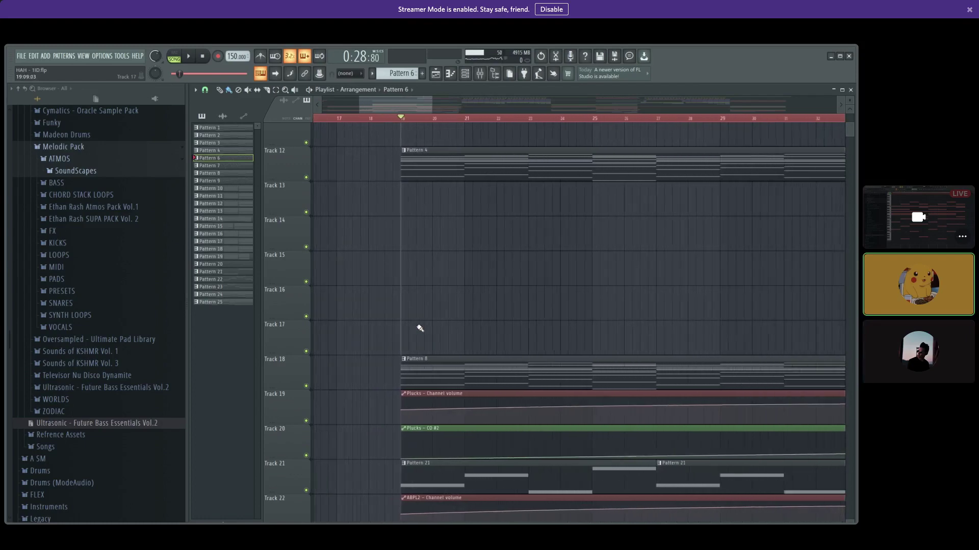
scroll(420, 328, down, 2)
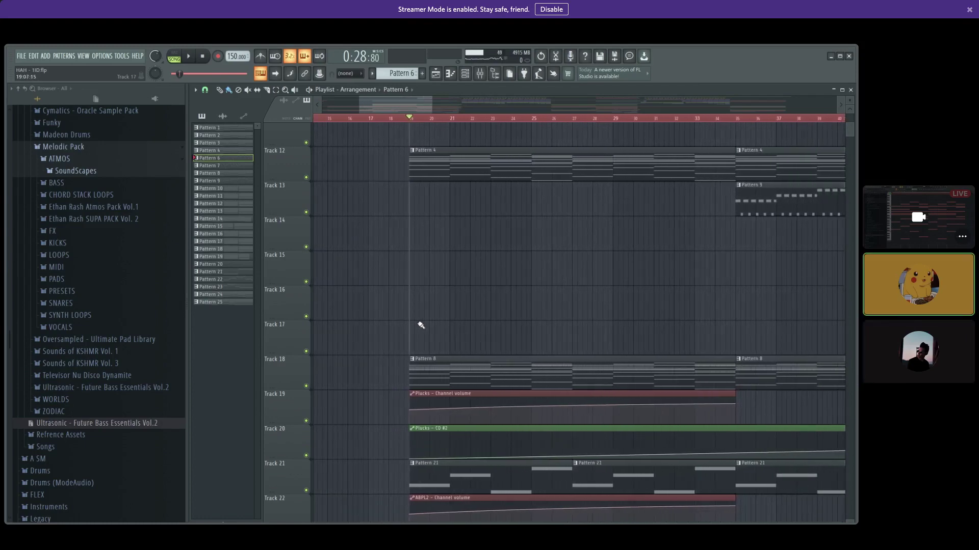
key(space)
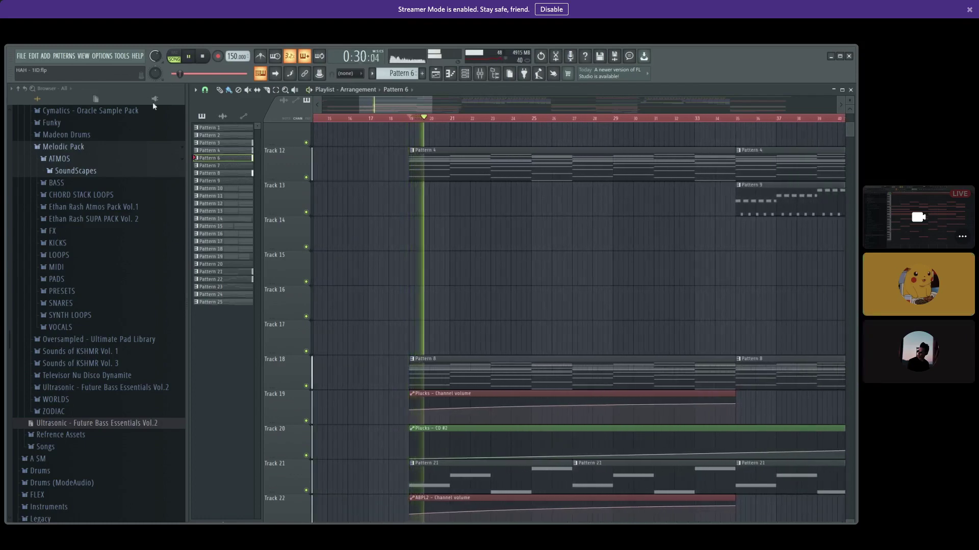
scroll(155, 57, up, 5)
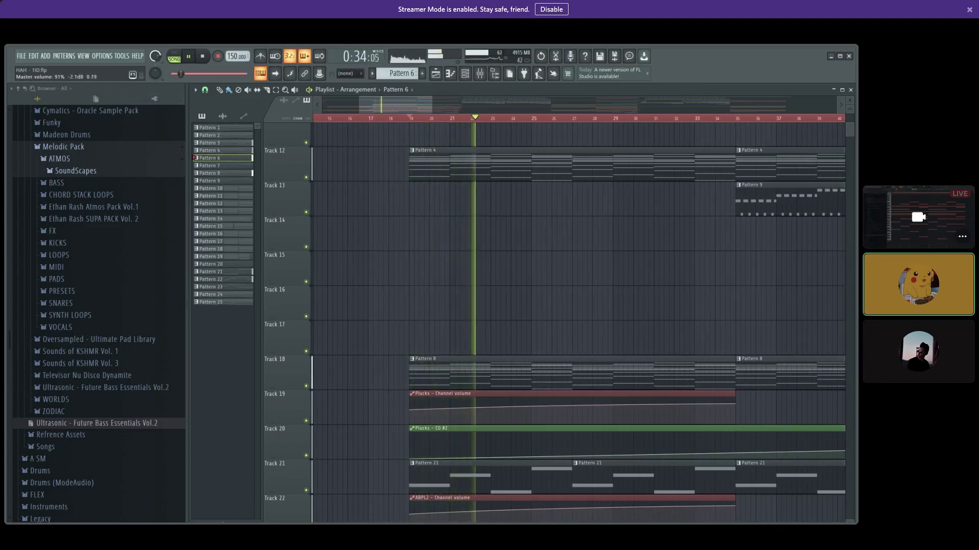
scroll(419, 258, down, 10)
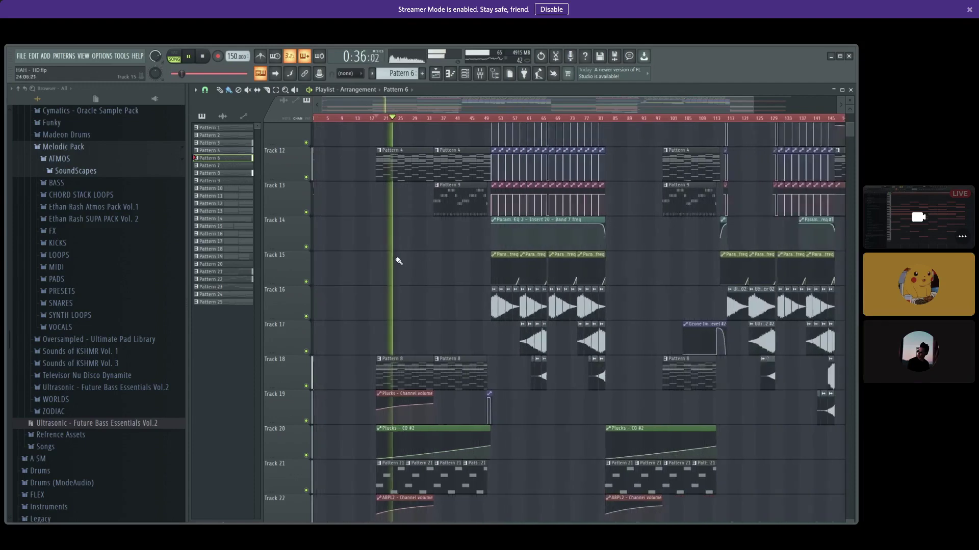
key(space)
- Examine the percussion loops, their volume automation, and the impact and downlifter layers on Tracks 27 to 37 from bar 19 onward
scroll(433, 331, down, 4)
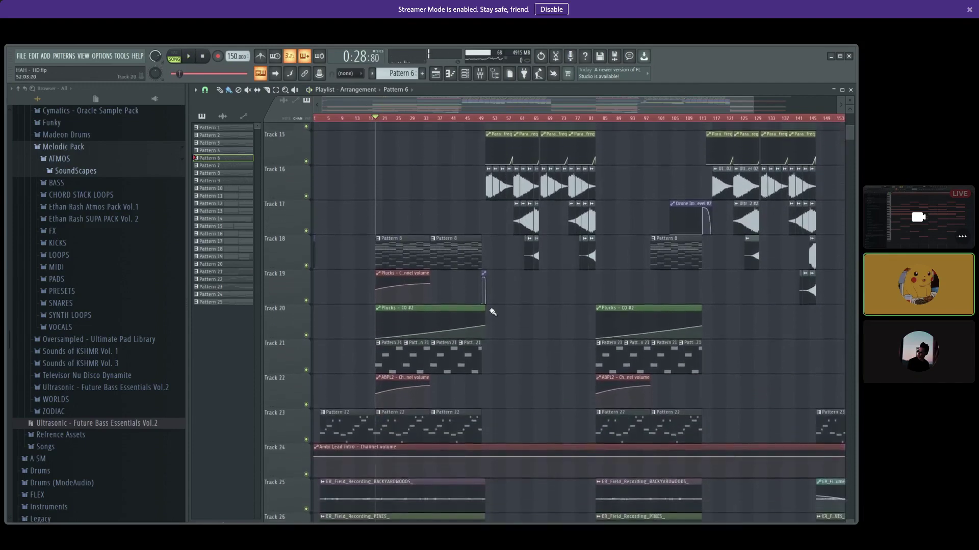
scroll(449, 405, down, 7)
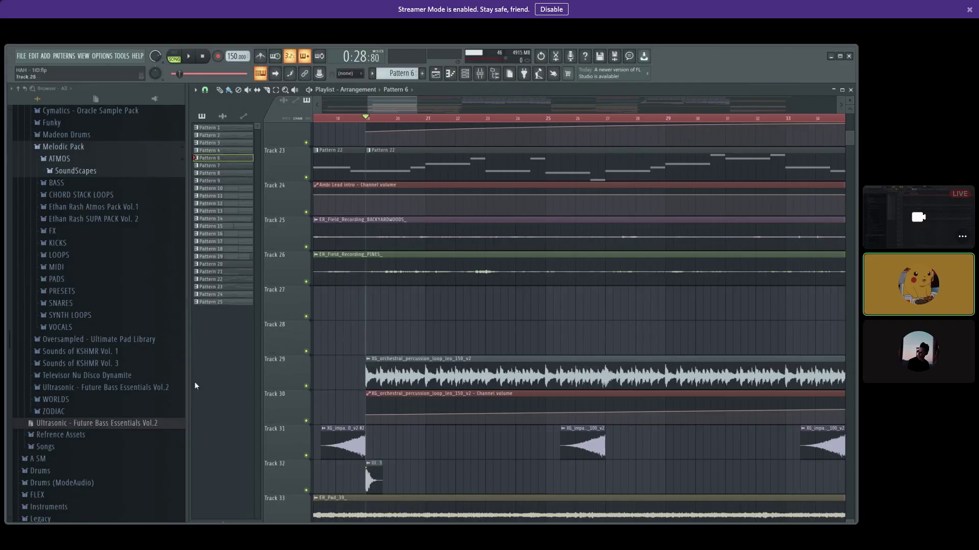
scroll(384, 312, down, 2)
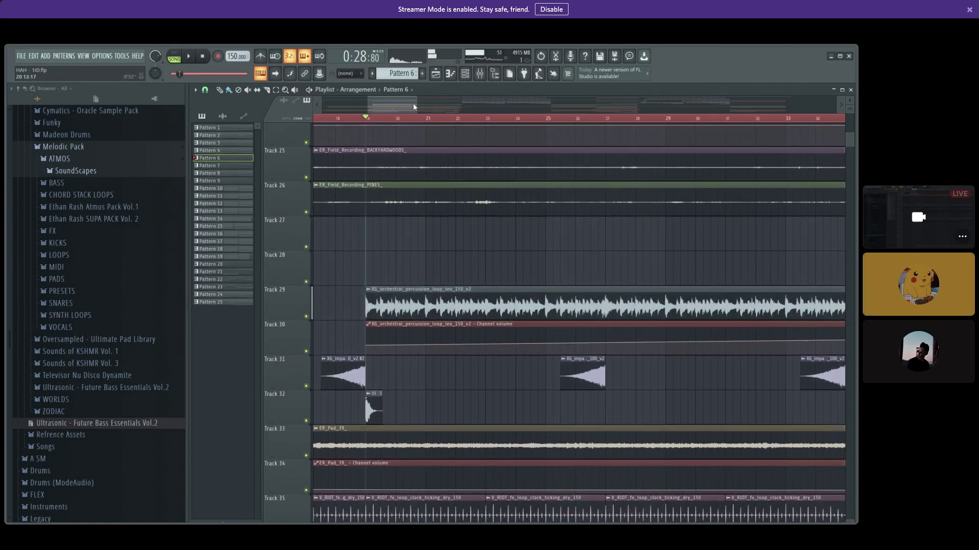
drag(414, 107, 435, 120)
scroll(457, 286, down, 3)
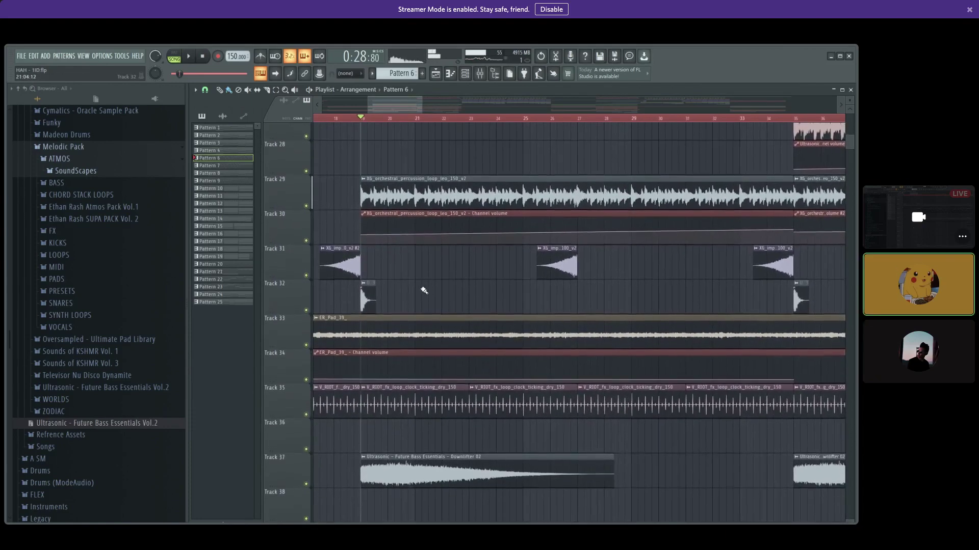
scroll(422, 280, up, 3)
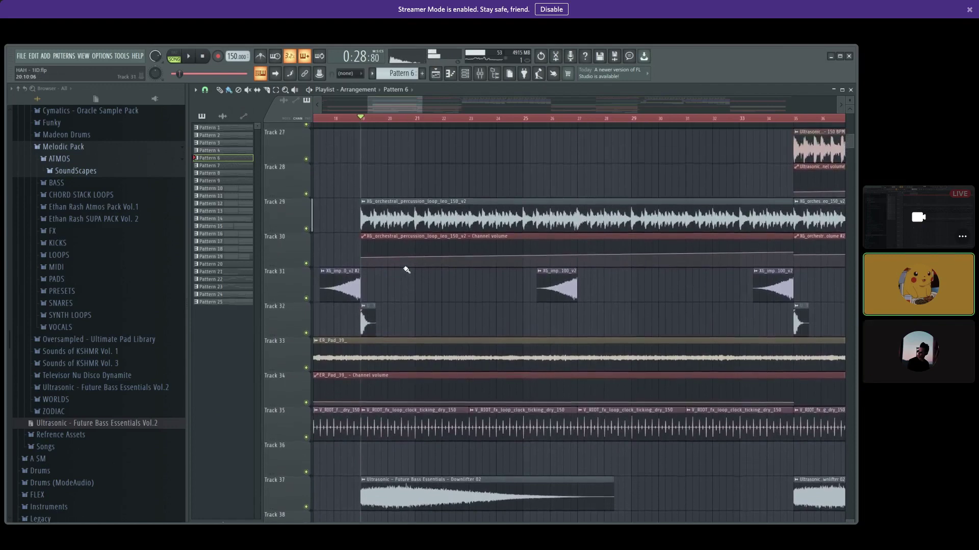
scroll(402, 271, down, 4)
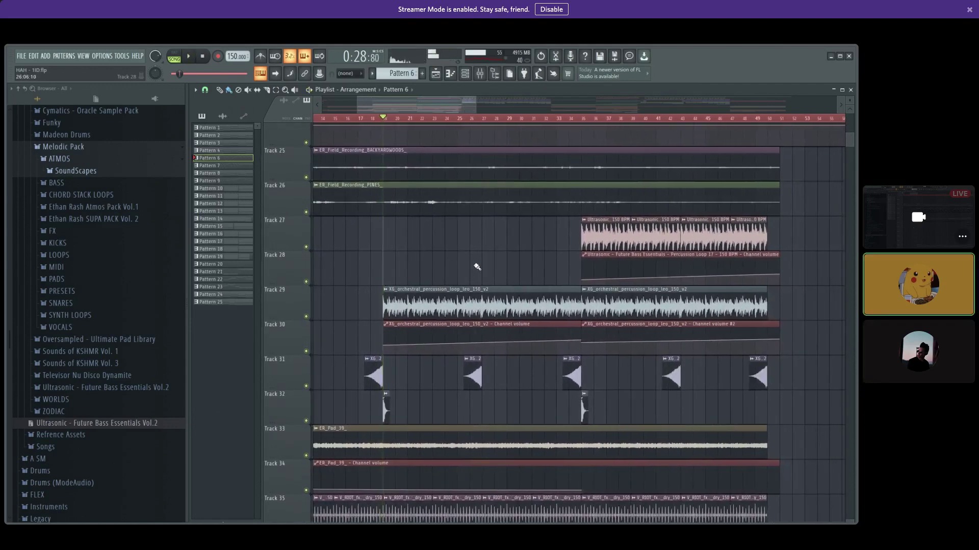
scroll(629, 303, up, 6)
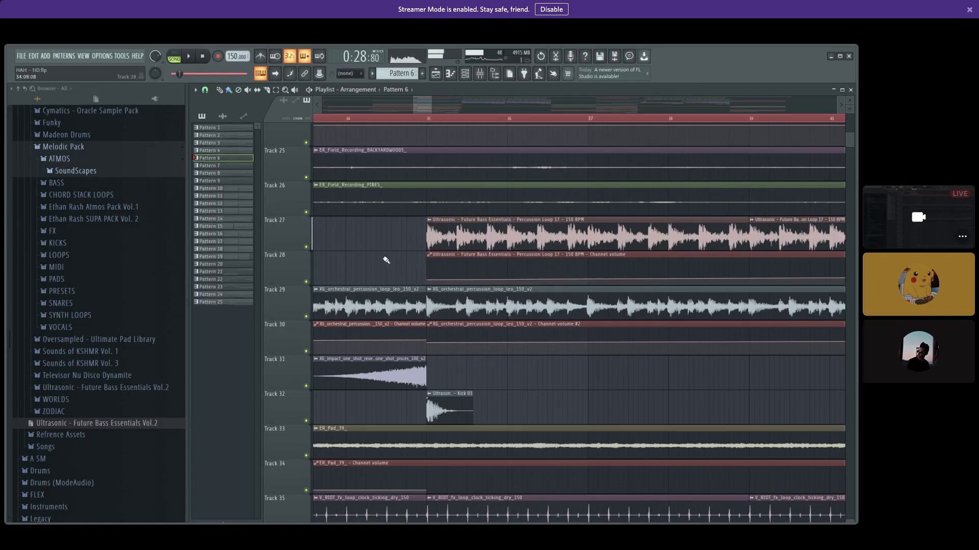
- Solo the two percussion loops and their volume automation on Tracks 27 to 30 and play from bar 35
click(307, 247)
right_click(306, 248)
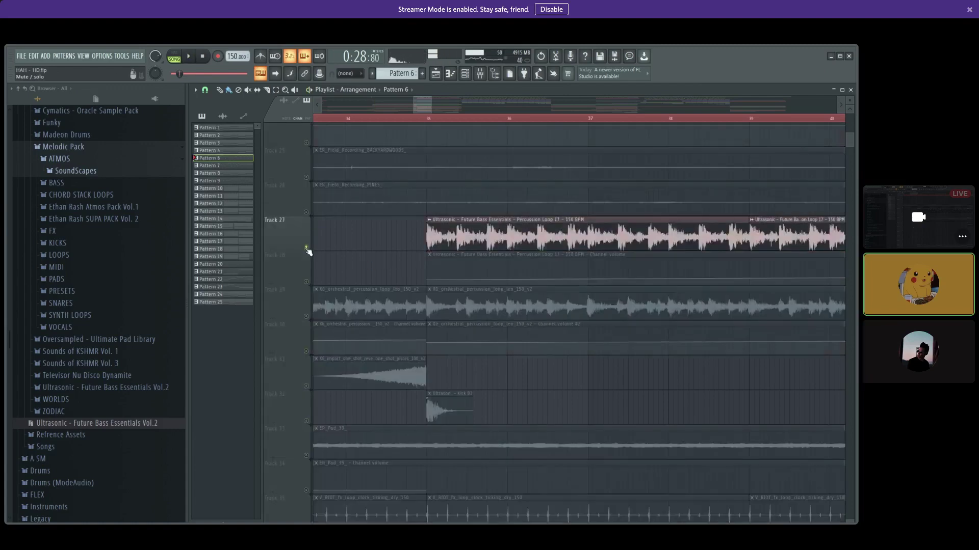
click(307, 282)
click(306, 317)
click(306, 351)
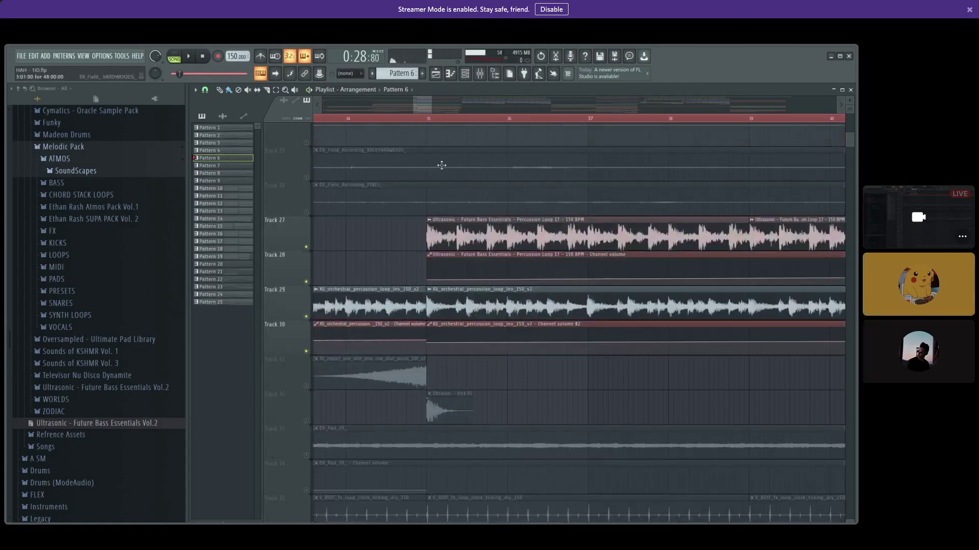
click(431, 122)
key(space)
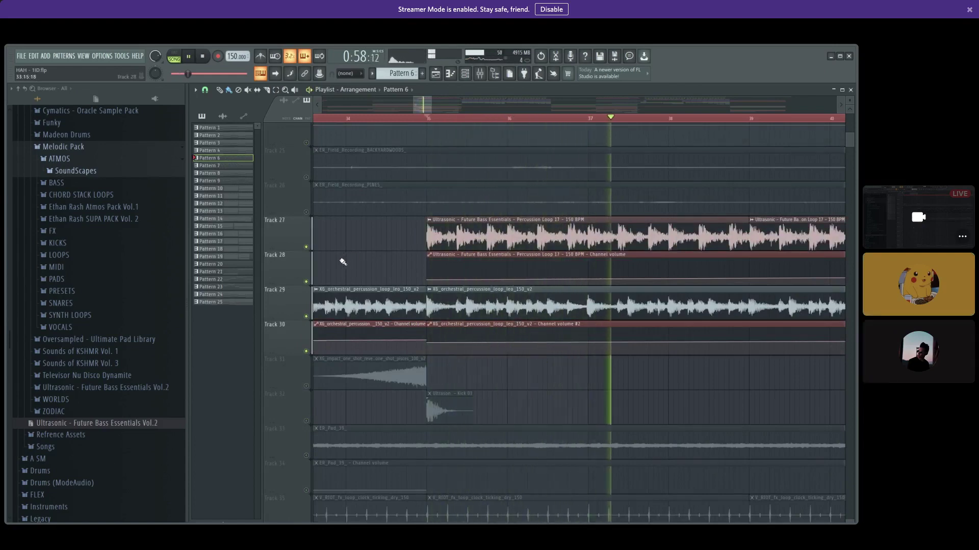
- Stop playback, end the solo on Tracks 27 to 30, and mute Track 27
key(space)
scroll(326, 258, down, 4)
right_click(306, 247)
right_click(307, 247)
click(307, 247)
scroll(323, 255, down, 1)
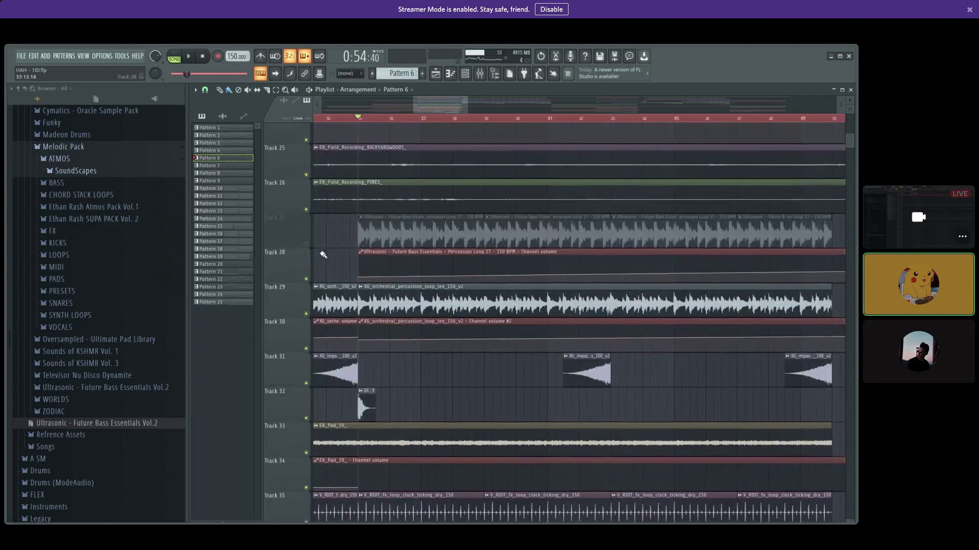
- Solo Track 3's kick build-up with its volume and pitch automation on Tracks 4 and 5, and play from bar 35
scroll(323, 255, down, 4)
scroll(415, 372, down, 4)
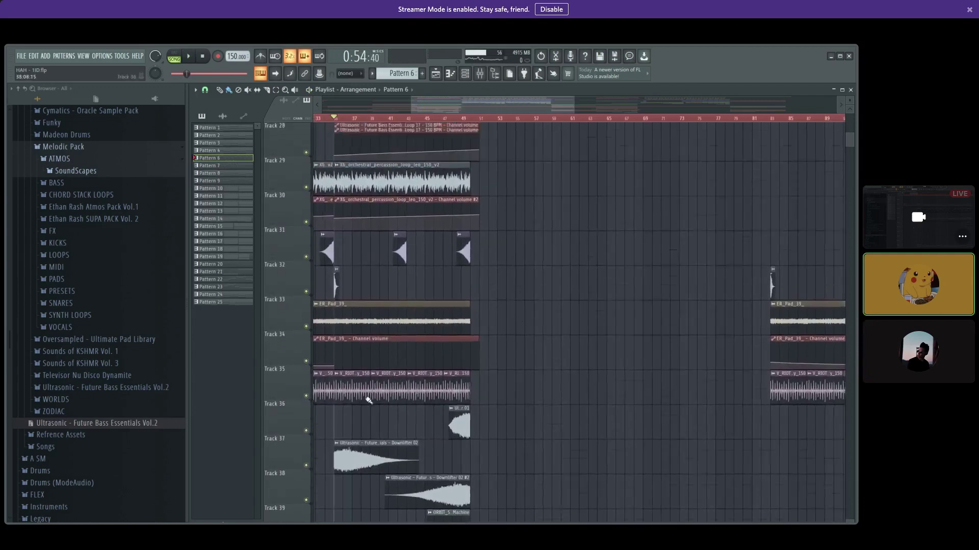
scroll(504, 405, up, 8)
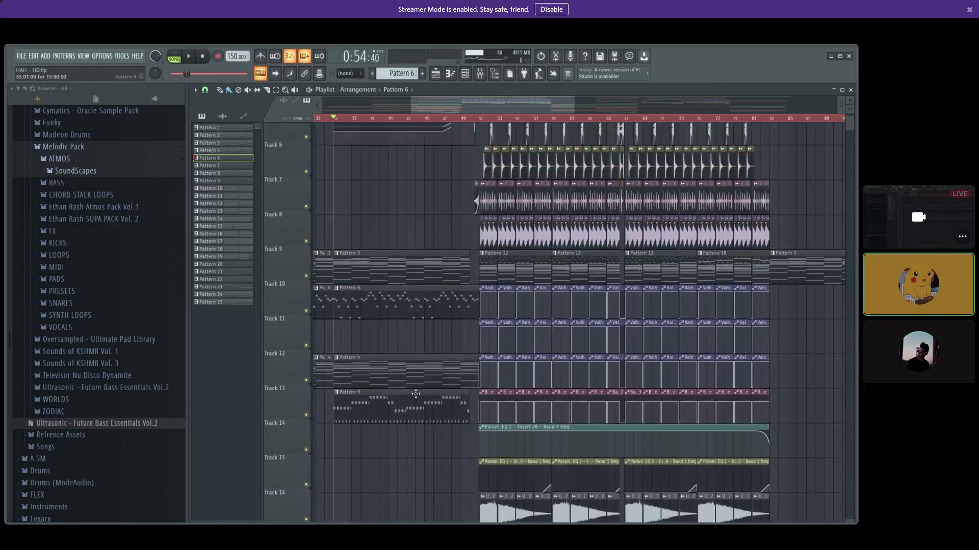
scroll(415, 394, up, 2)
right_click(305, 223)
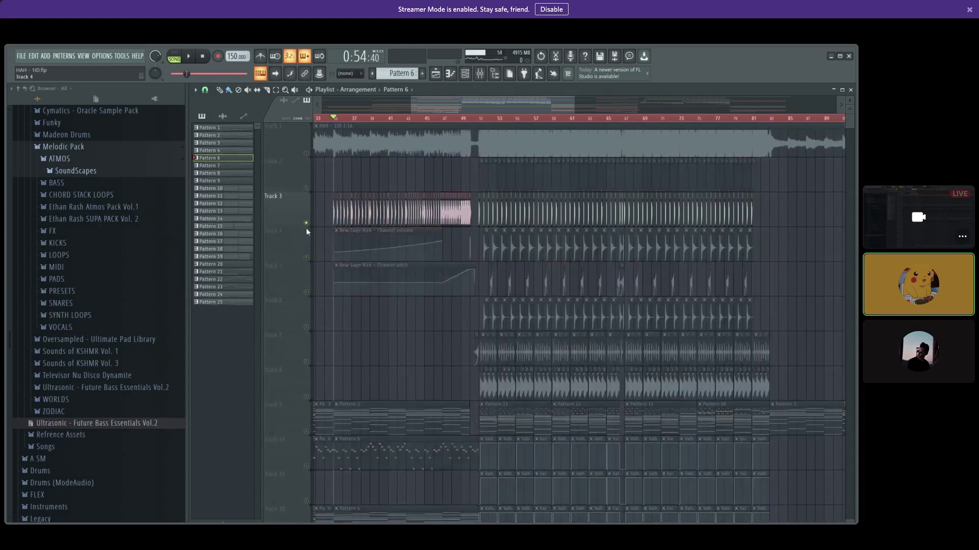
click(306, 258)
click(306, 292)
key(space)
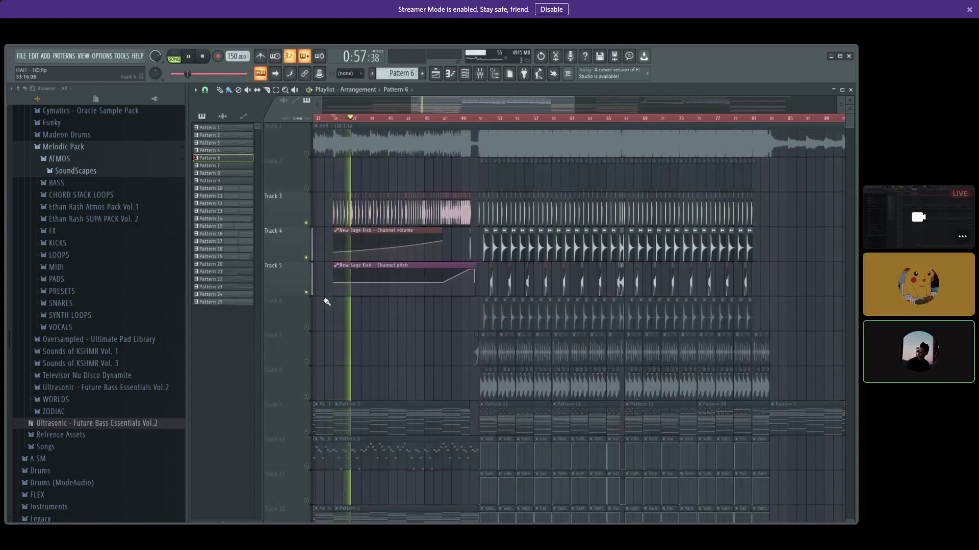
- Play the soloed kick build-up from bar 46, stop and end the solo, and examine the final kicks at bar 50 on Tracks 3 and 4
click(440, 119)
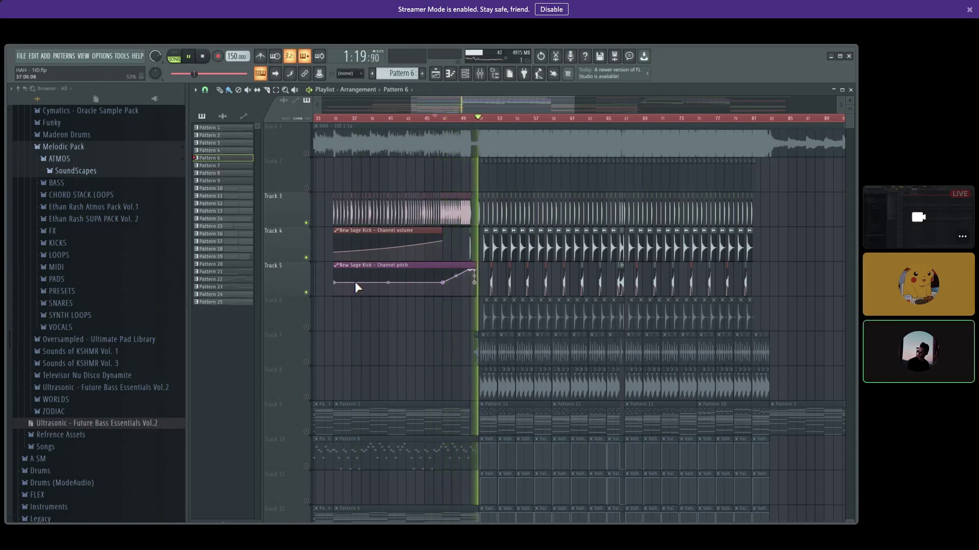
key(space)
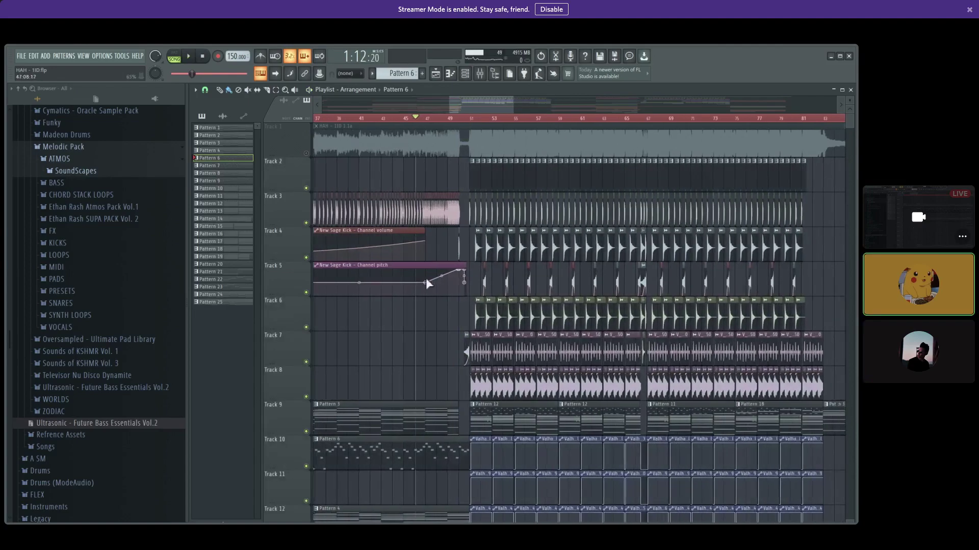
scroll(426, 266, up, 10)
drag(563, 243, 463, 242)
scroll(510, 242, down, 1)
drag(662, 209, 596, 240)
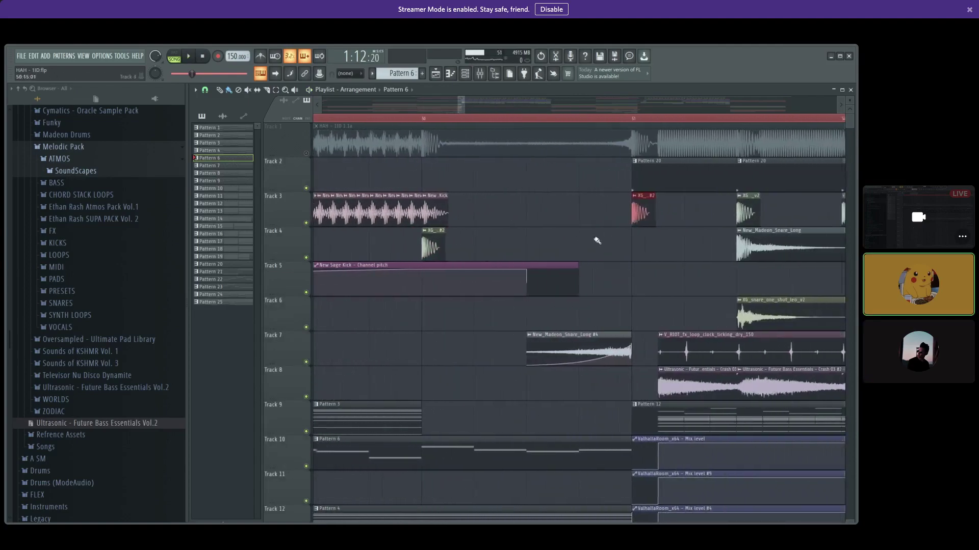
scroll(597, 240, down, 1)
click(437, 236)
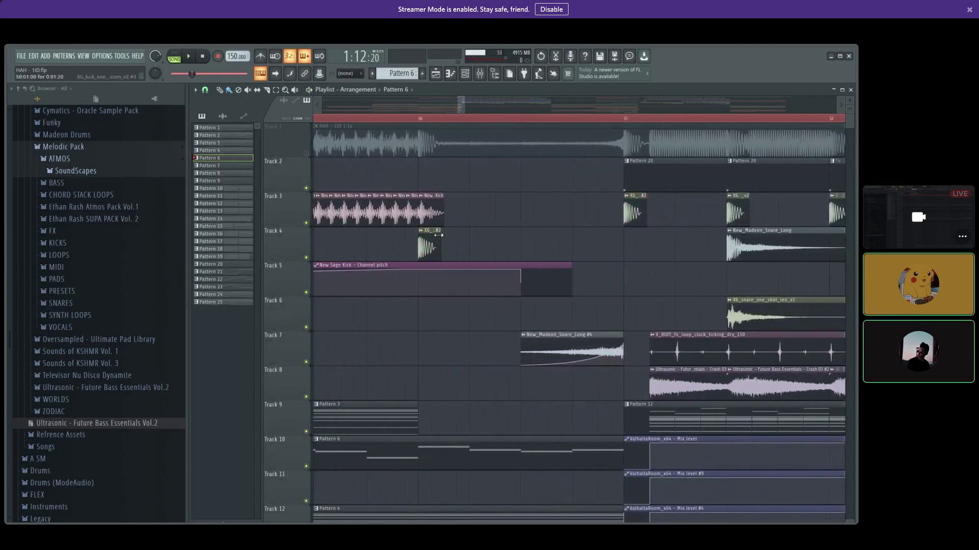
drag(459, 213, 455, 210)
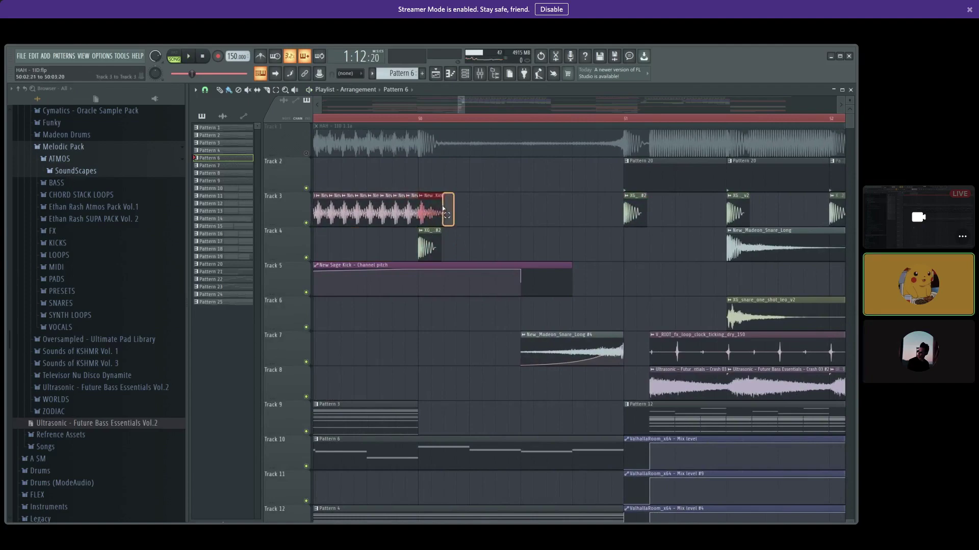
- Unmute the percussion loop on Track 27
scroll(479, 215, down, 8)
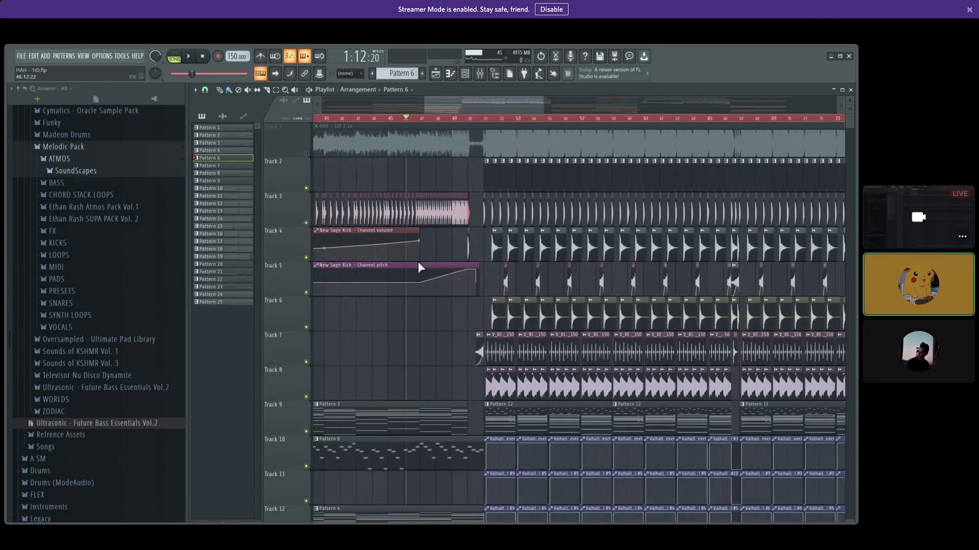
scroll(417, 261, down, 2)
scroll(449, 337, down, 10)
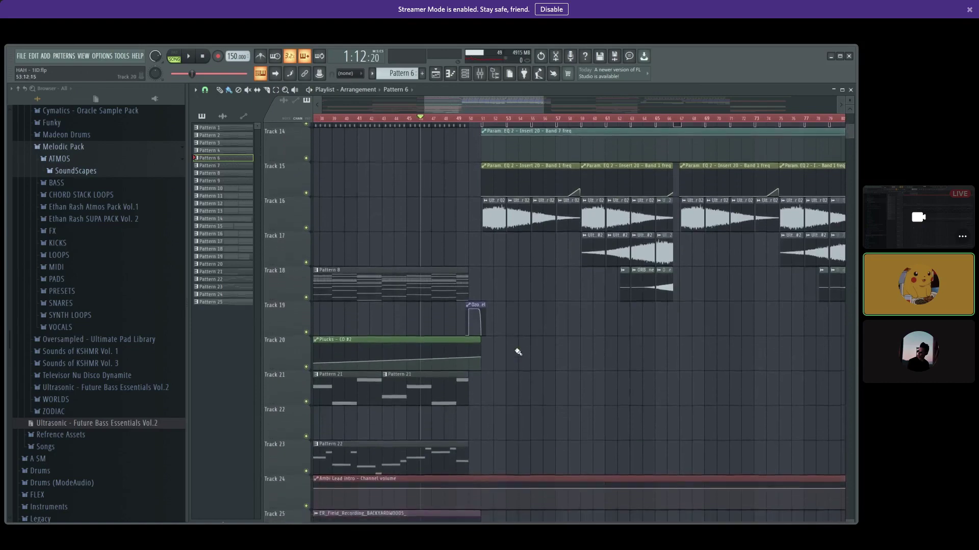
scroll(510, 351, down, 4)
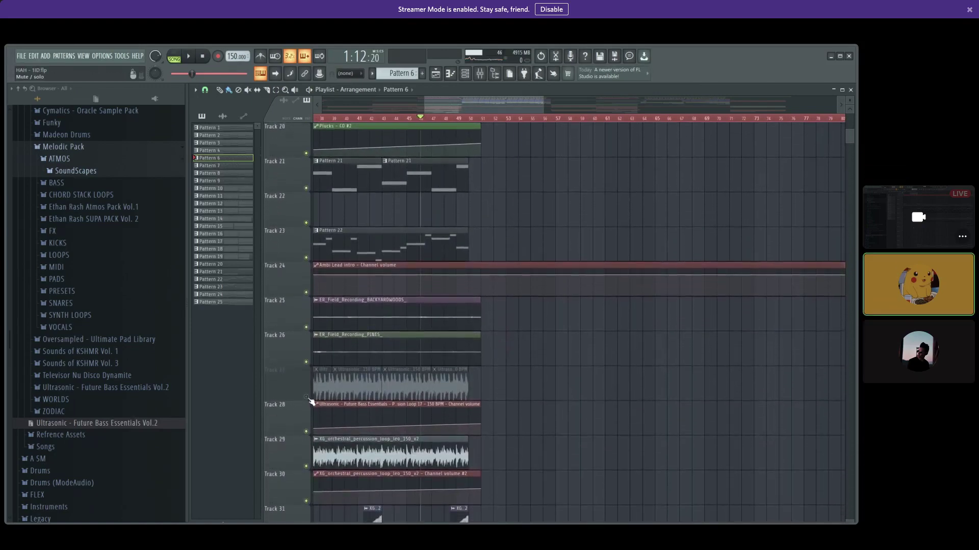
scroll(561, 378, down, 6)
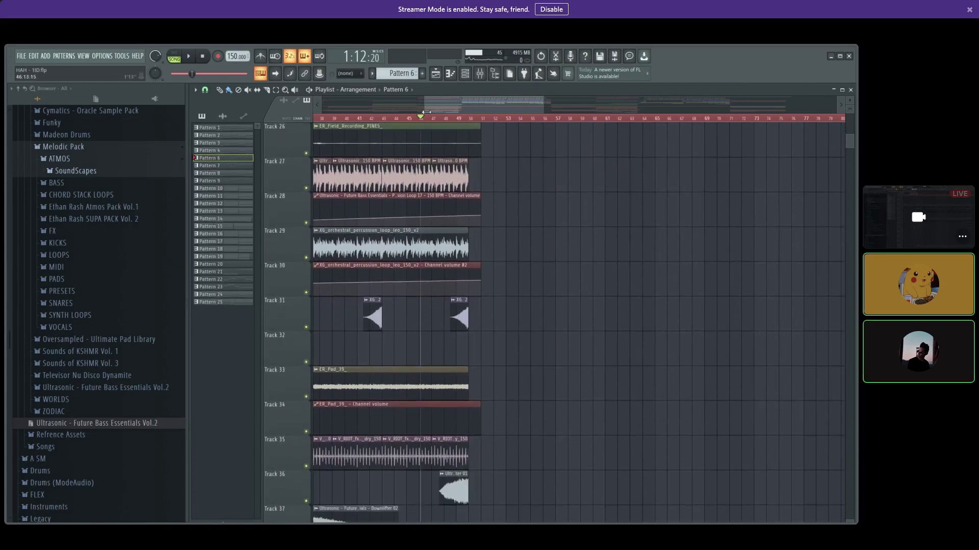
- Examine the reversed impact on Track 31 and the kick on Track 32 around bar 19
drag(426, 112, 322, 112)
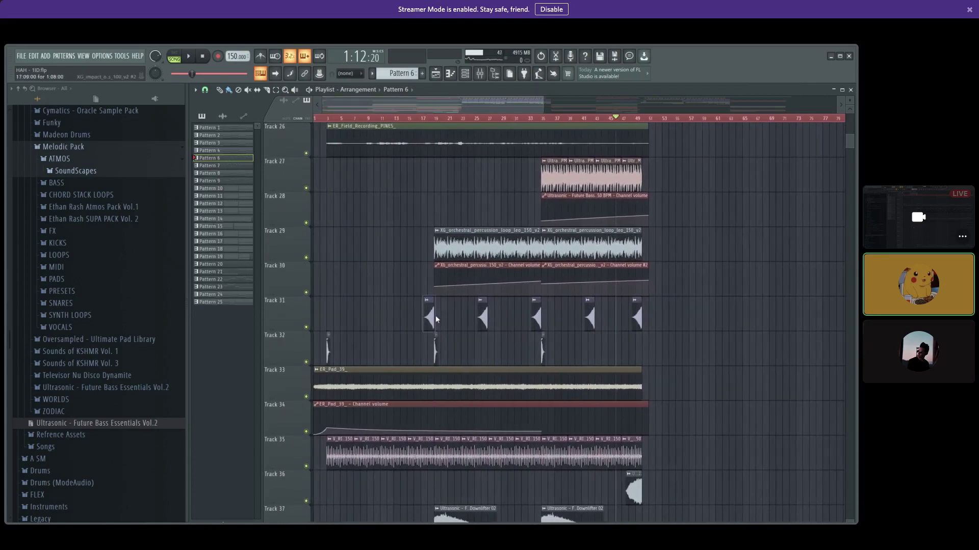
scroll(435, 316, up, 10)
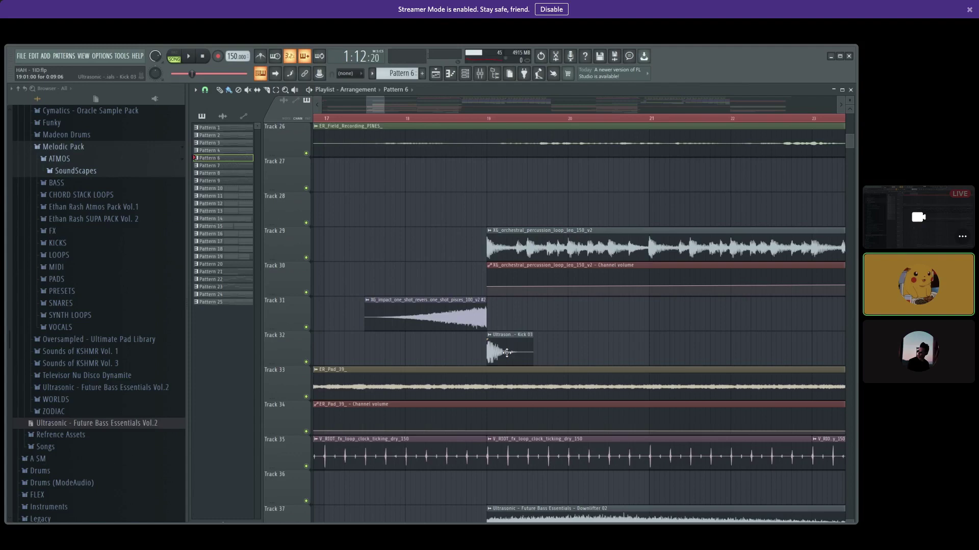
scroll(480, 347, down, 8)
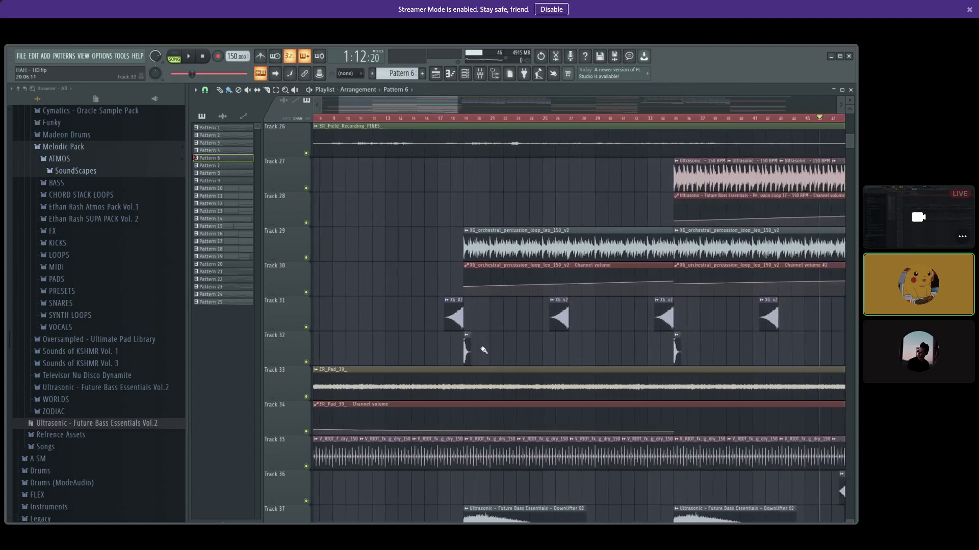
- Examine the downlifter clips on Tracks 37 and 38 and the neighbouring transition effects on Tracks 36 and 39
scroll(525, 359, down, 8)
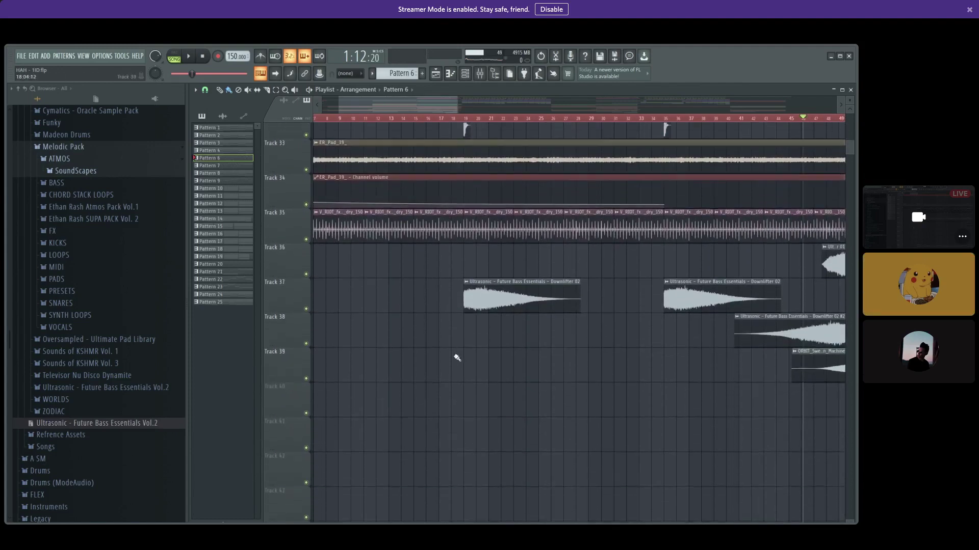
scroll(454, 357, up, 2)
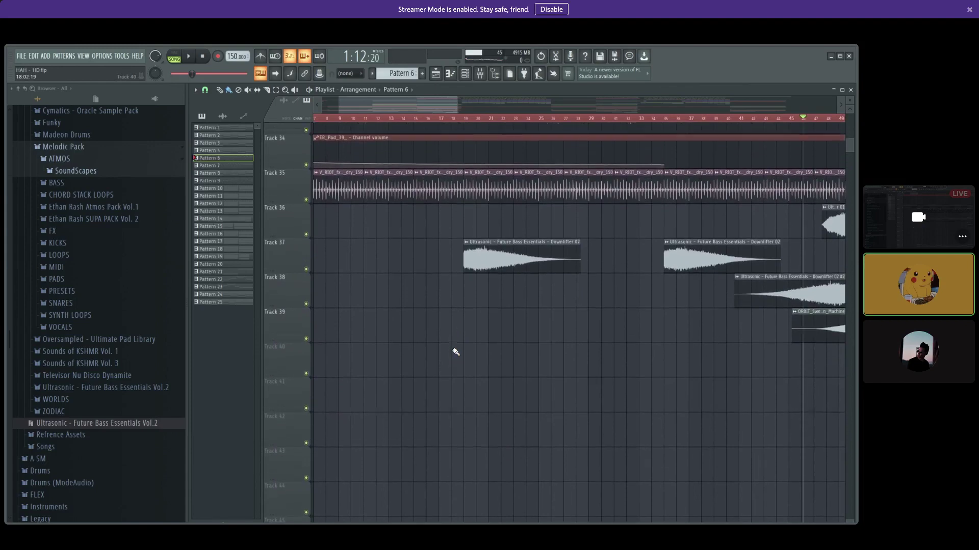
scroll(454, 364, up, 1)
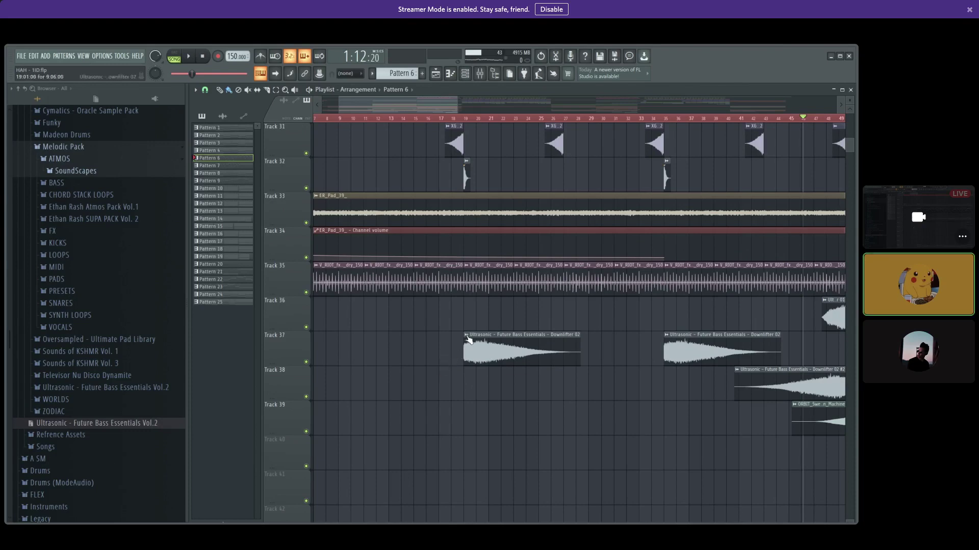
scroll(449, 323, down, 3)
drag(681, 434, 421, 312)
ctrl+click(421, 312)
right_click(378, 347)
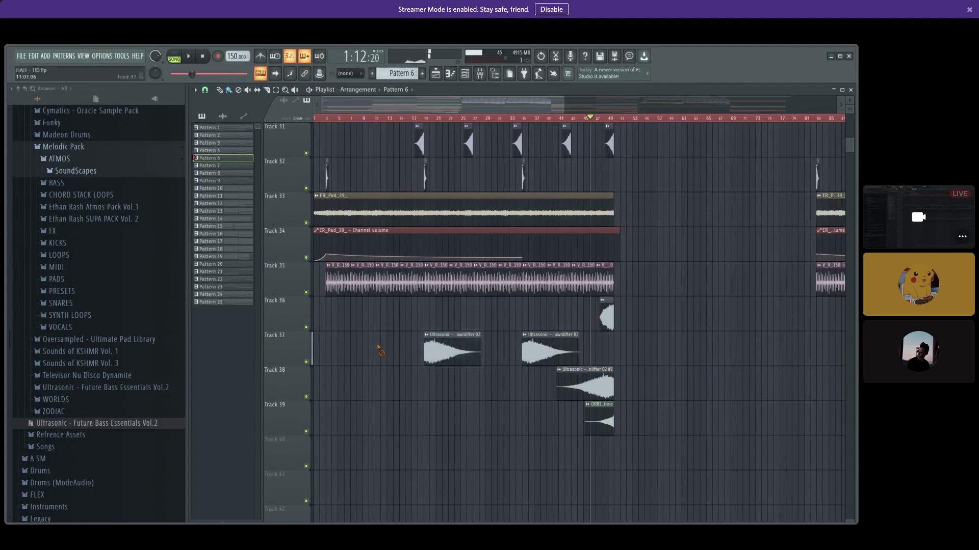
- Place the playhead at bar 50 and examine the Ozone Imager mix level automation on Track 19
scroll(717, 350, up, 6)
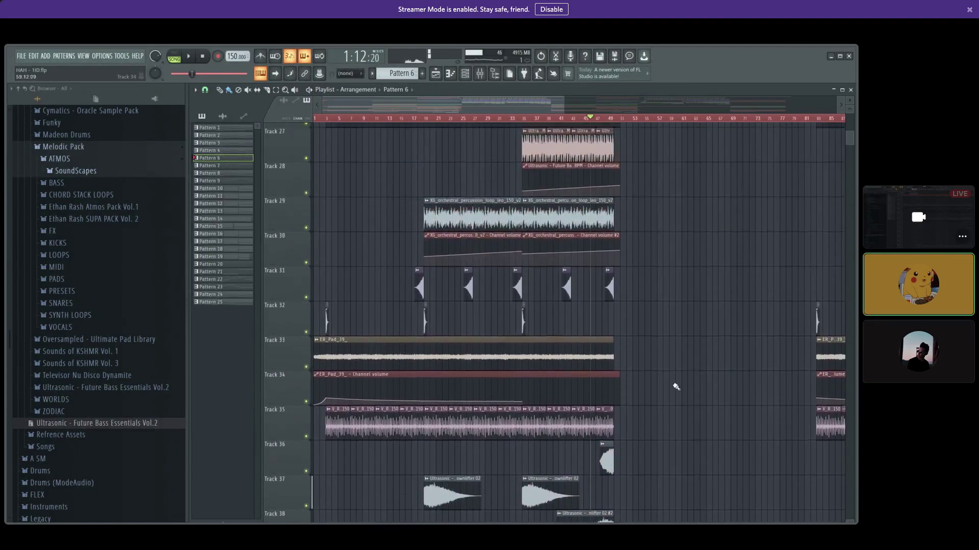
scroll(612, 357, up, 4)
ctrl+scroll(591, 352, up, 5)
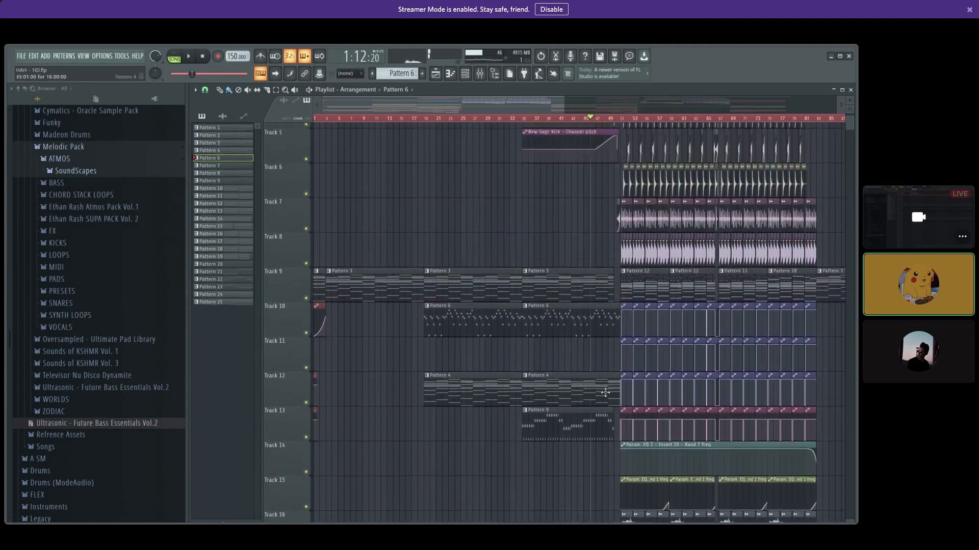
ctrl+scroll(591, 345, up, 4)
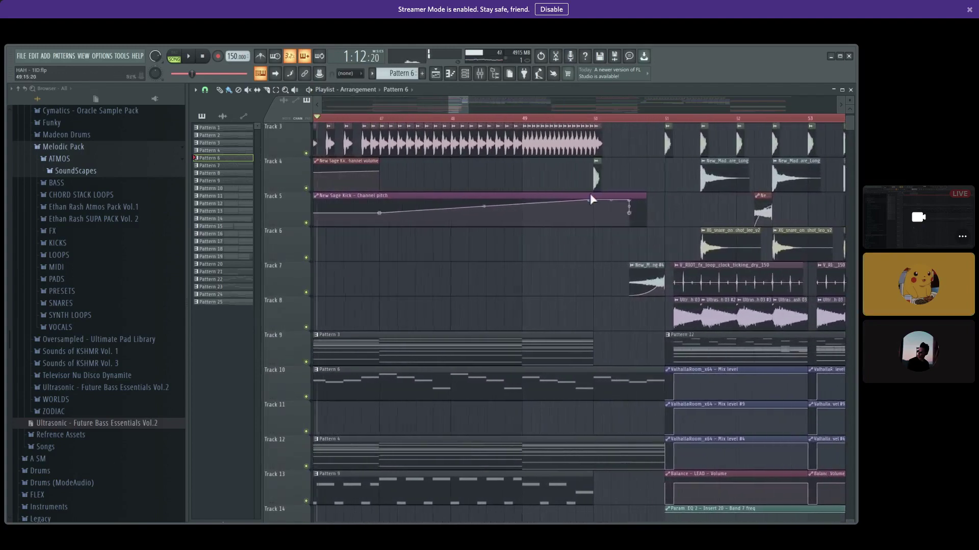
scroll(612, 308, down, 5)
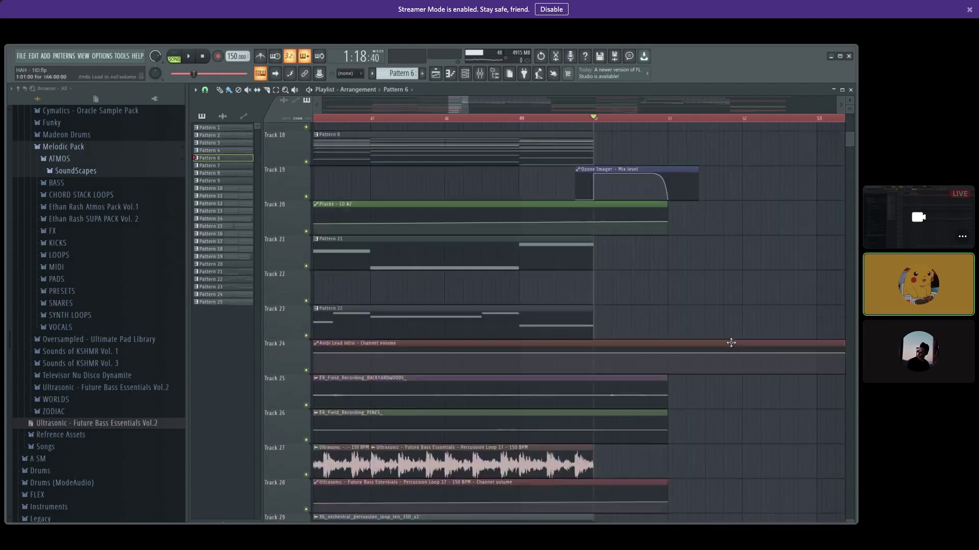
ctrl+scroll(556, 334, up, 3)
scroll(514, 327, up, 4)
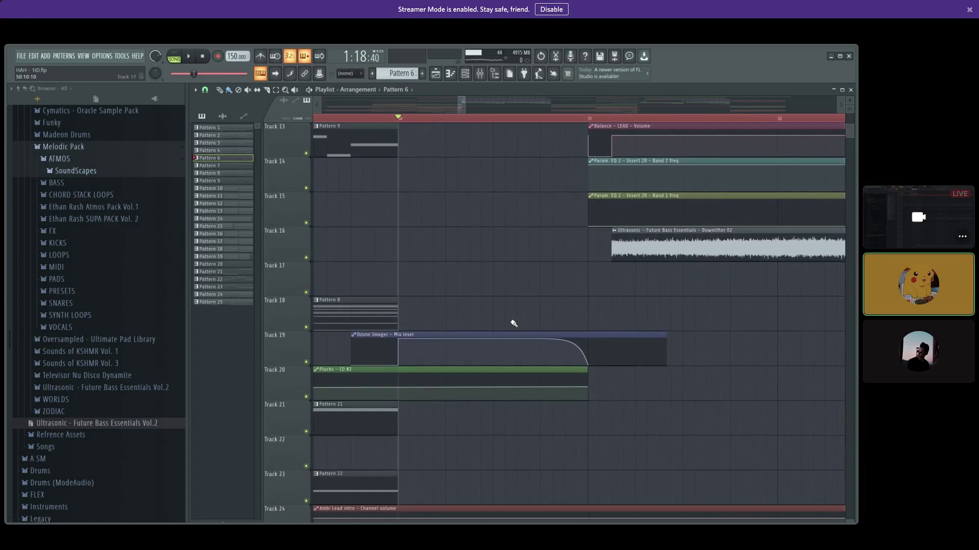
- Inspect the Ozone Imager settings on the Master mixer track, and close the plugin and the mixer
click(481, 77)
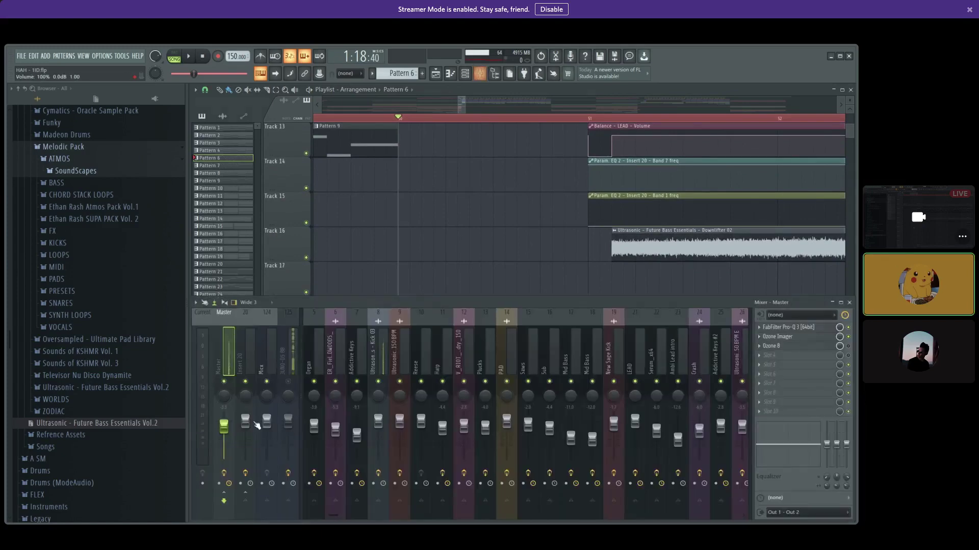
click(788, 336)
click(786, 338)
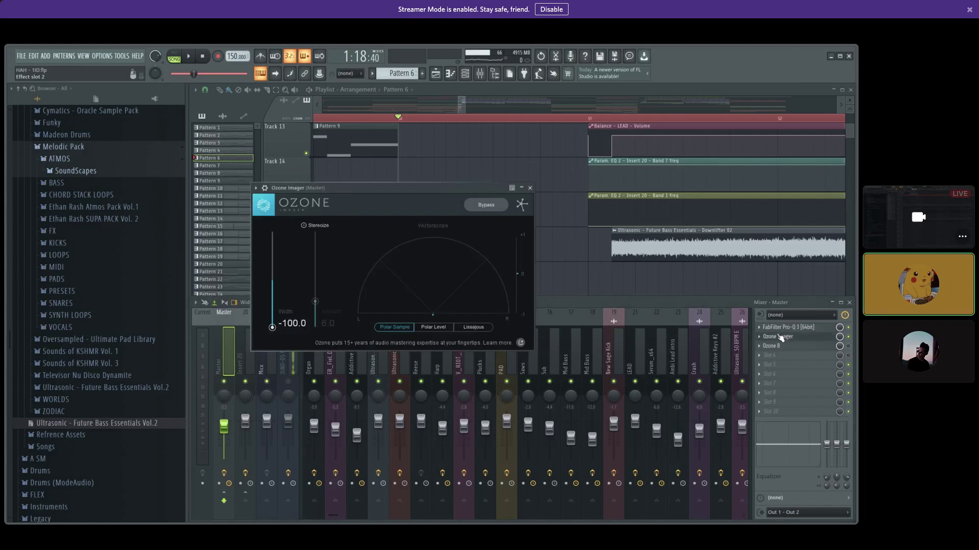
drag(429, 189, 441, 243)
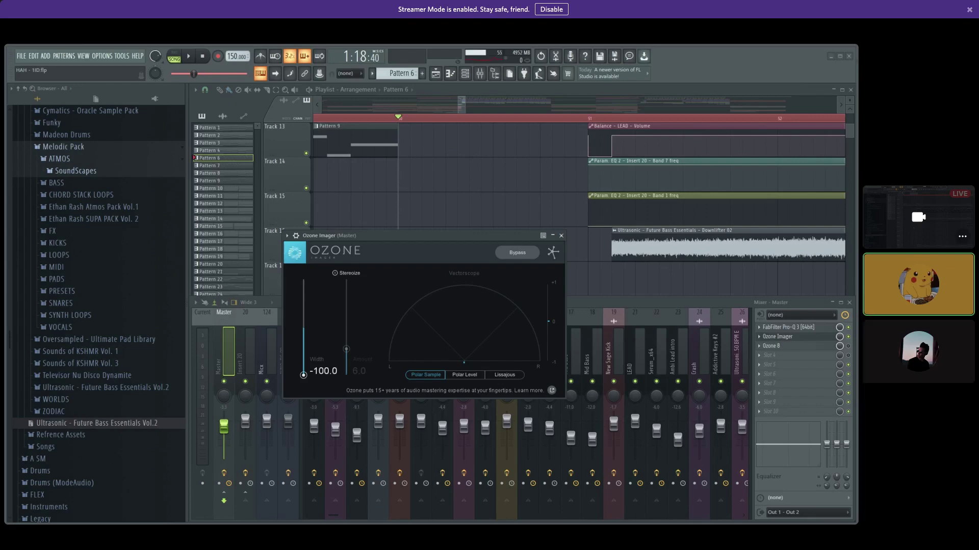
click(561, 236)
- Solo Track 10's Pattern 6 together with the Ozone Imager automation on Track 19 and play from bar 48
scroll(426, 204, down, 5)
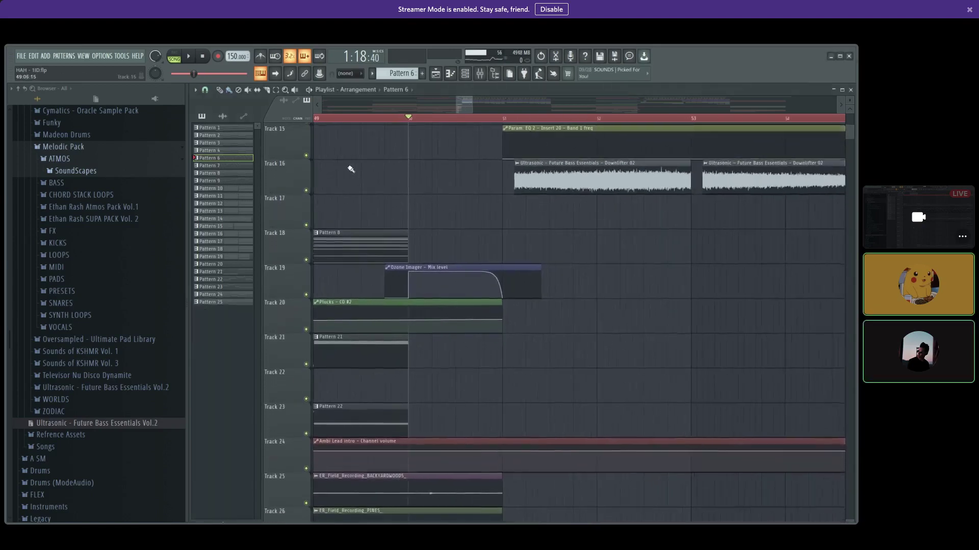
scroll(406, 218, down, 3)
scroll(362, 245, up, 8)
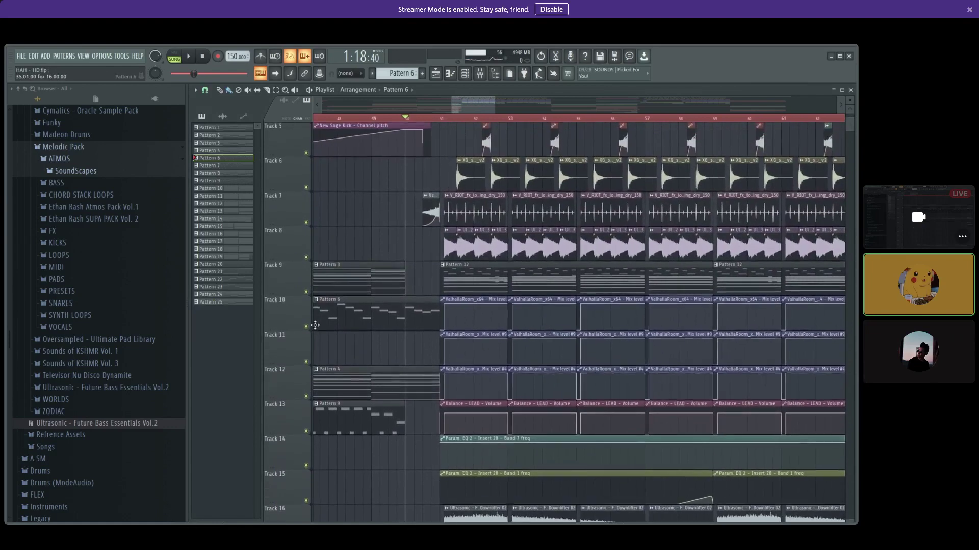
right_click(306, 327)
scroll(362, 325, down, 3)
click(337, 118)
scroll(387, 364, down, 6)
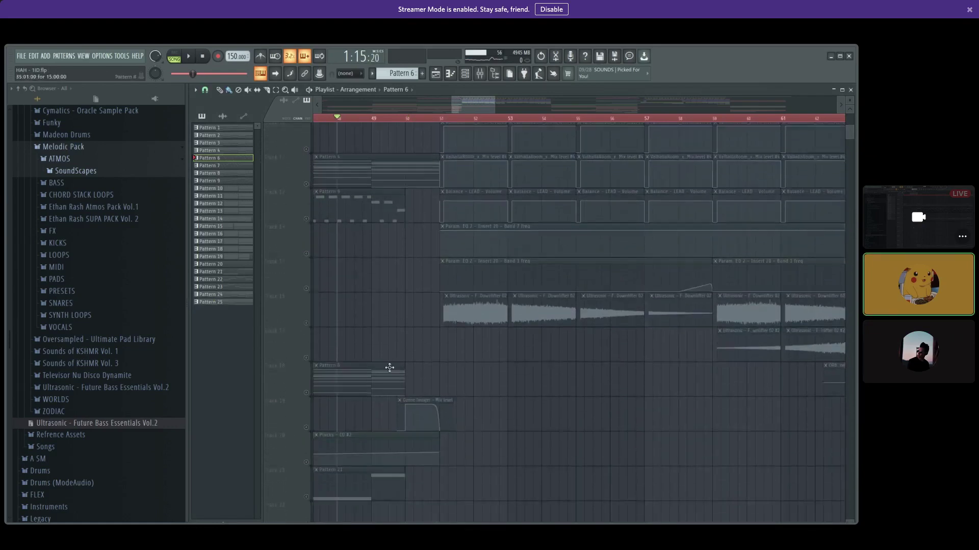
click(306, 309)
key(space)
scroll(380, 341, up, 5)
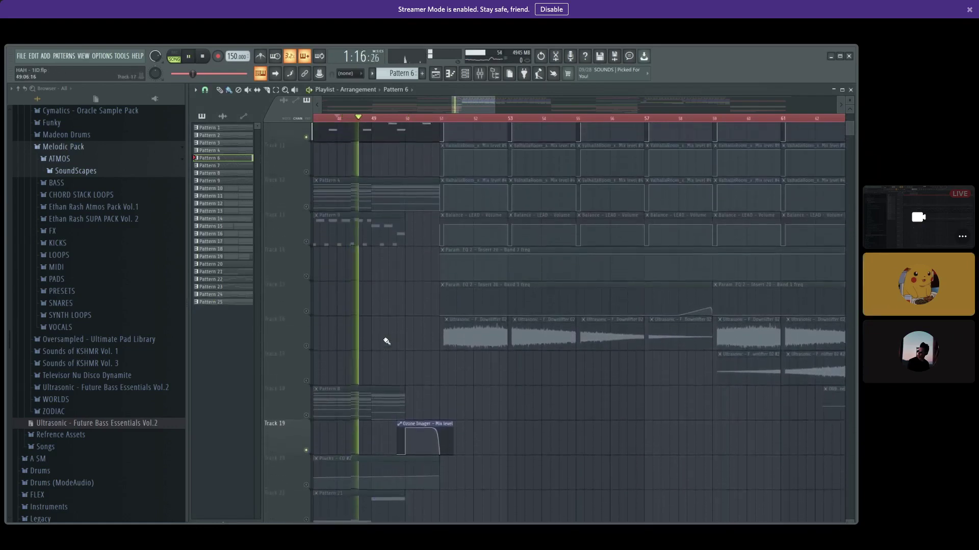
scroll(387, 340, up, 1)
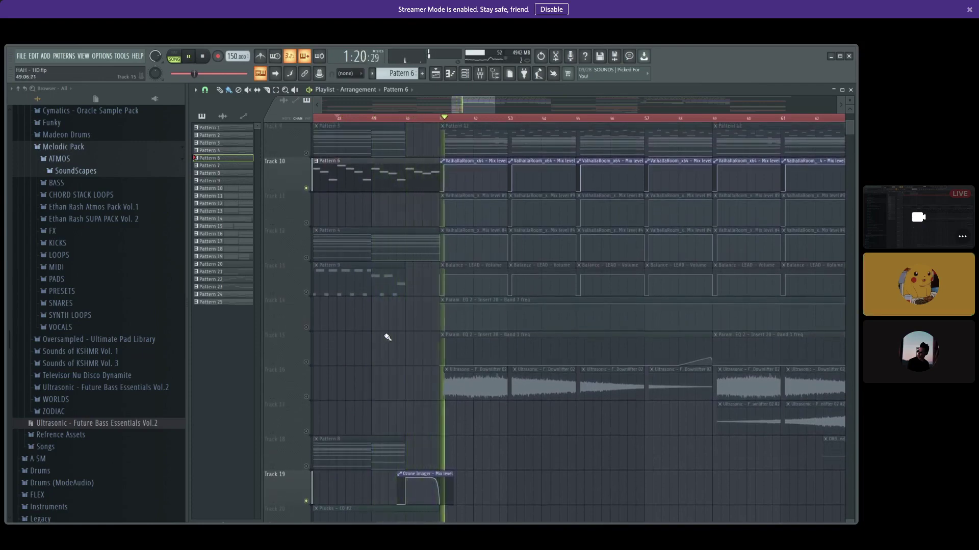
- End the solo on Tracks 10 and 19 and play the full arrangement from bar 48 through the start of bar 50
key(space)
ctrl+click(307, 188)
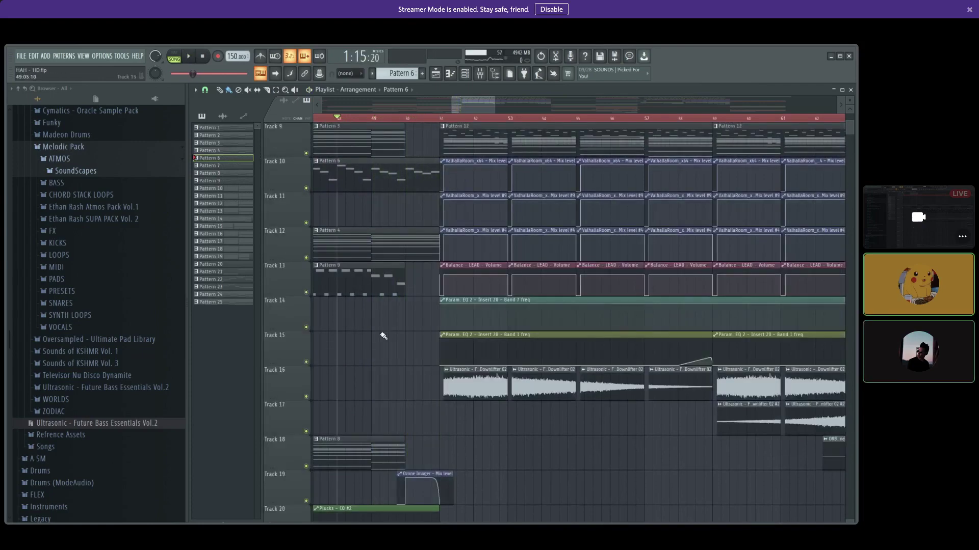
key(space)
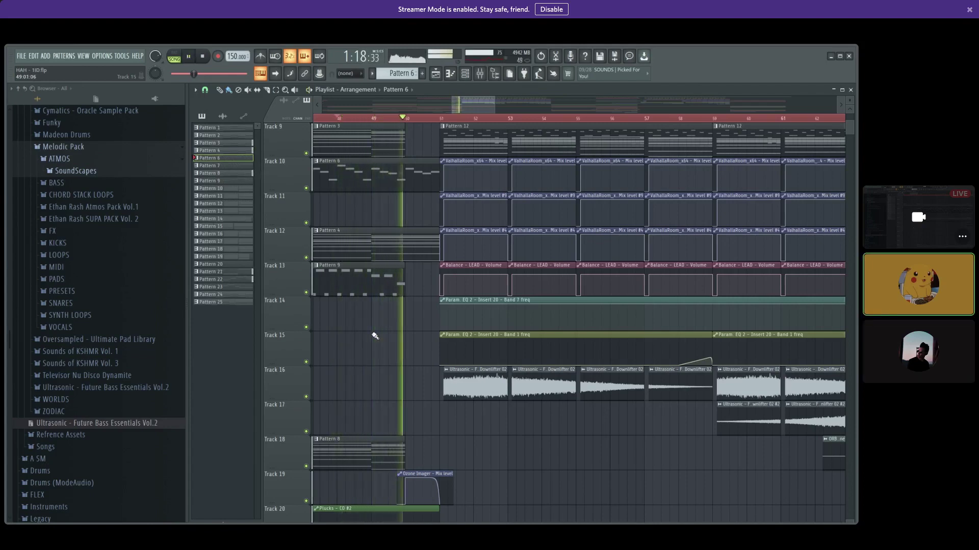
key(space)
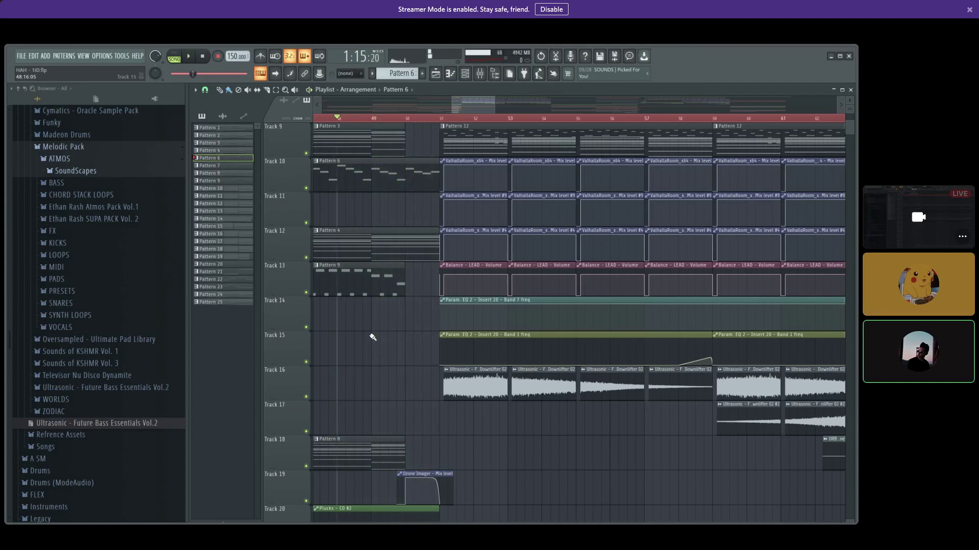
- Place the playhead midway through bar 50 and examine the clips on Tracks 2 through 19 leading into the drop
scroll(403, 355, up, 8)
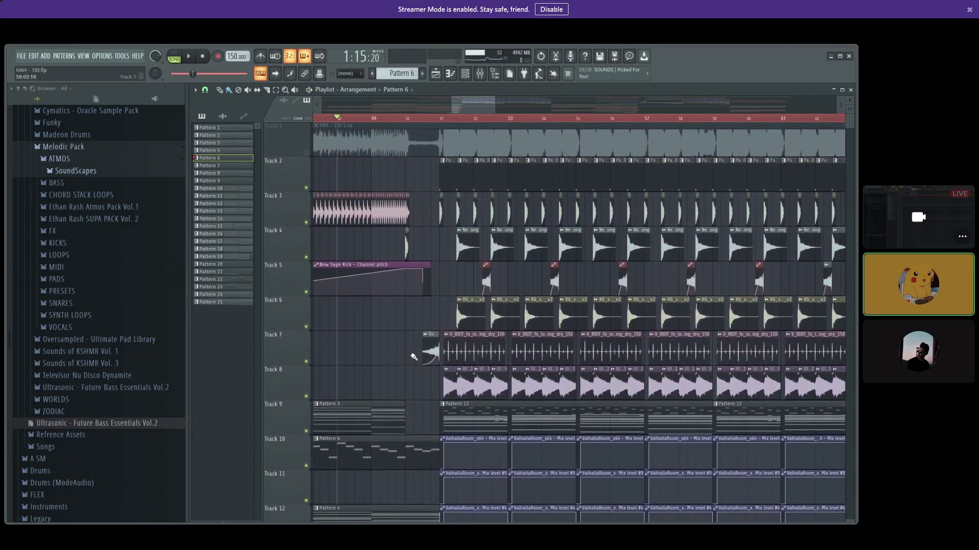
scroll(484, 268, up, 5)
click(447, 119)
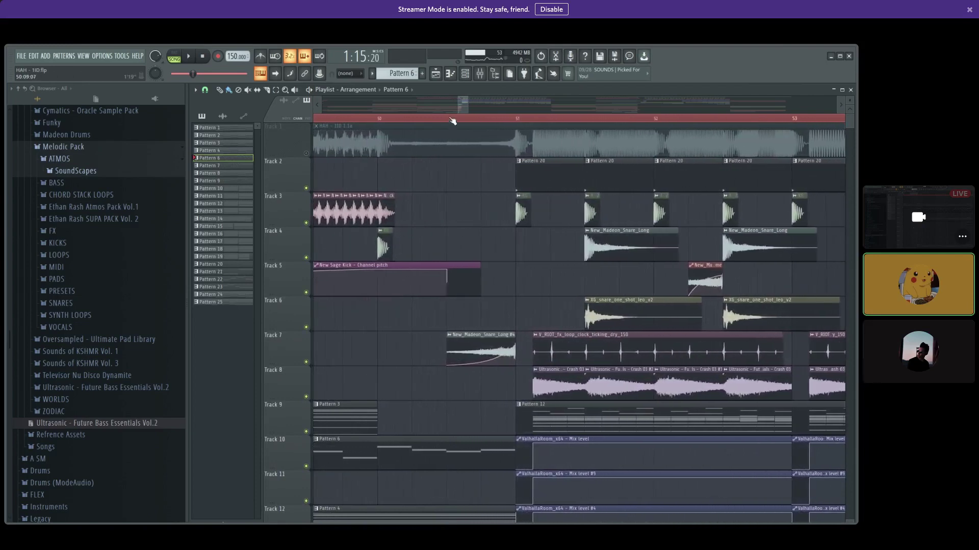
scroll(371, 389, down, 1)
scroll(478, 362, down, 1)
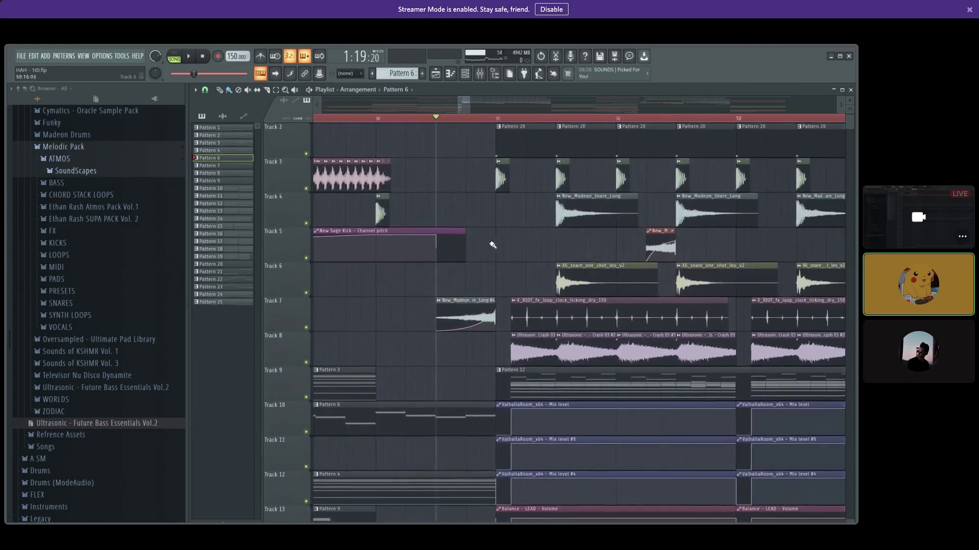
scroll(479, 267, down, 5)
scroll(486, 273, down, 3)
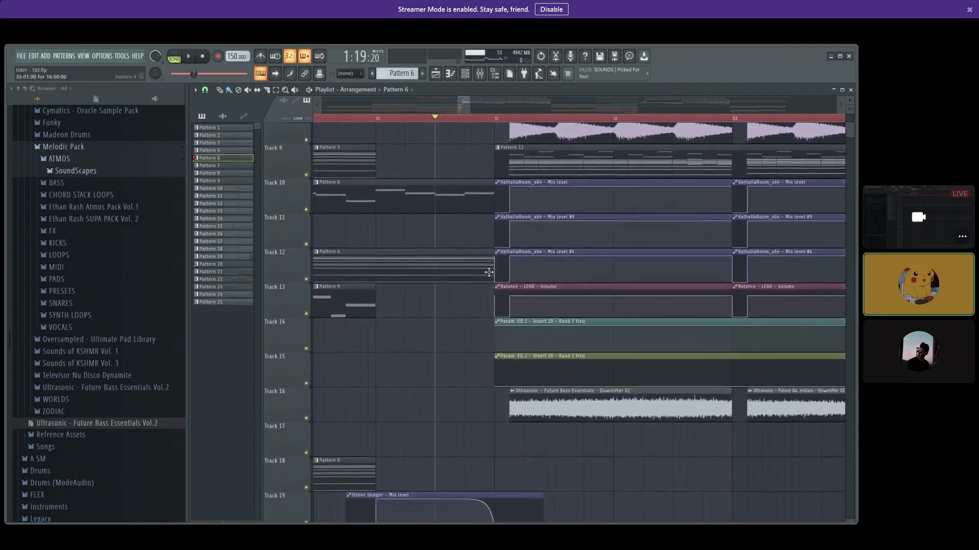
scroll(482, 268, up, 8)
scroll(480, 272, up, 1)
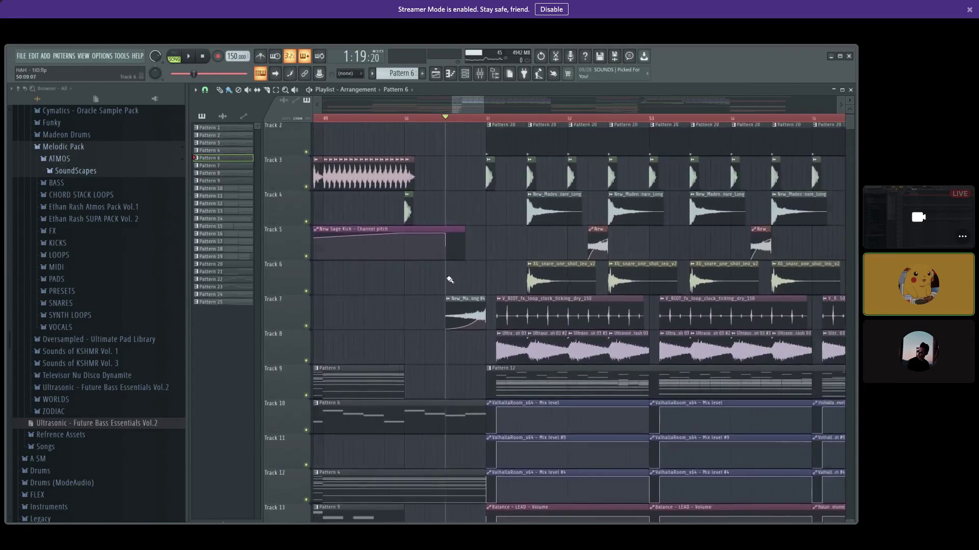
ctrl+scroll(447, 275, down, 6)
ctrl+scroll(443, 262, up, 8)
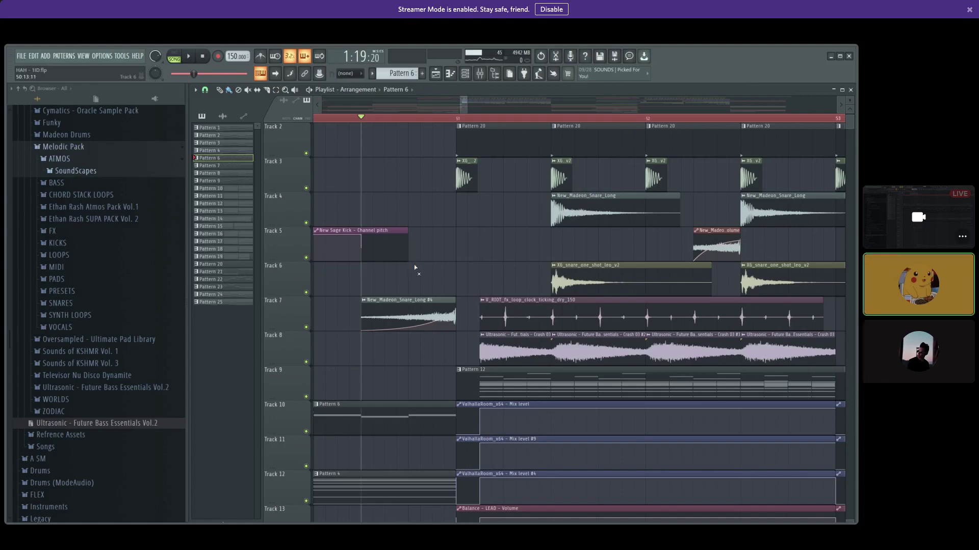
- Examine the start of the drop at bar 51, comparing the gap before Pattern 12 with the kick, snare and mix level clips
drag(509, 239, 586, 219)
click(479, 233)
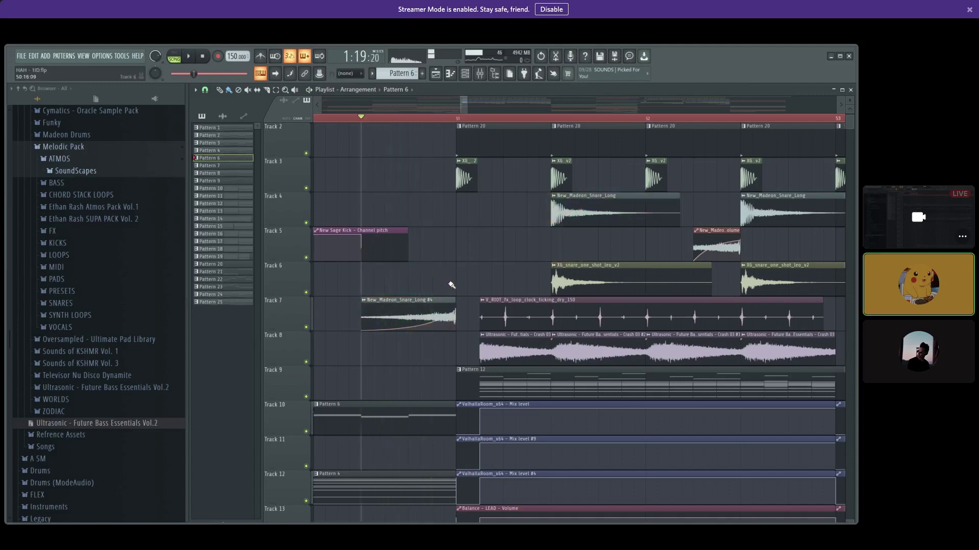
ctrl+click(464, 182)
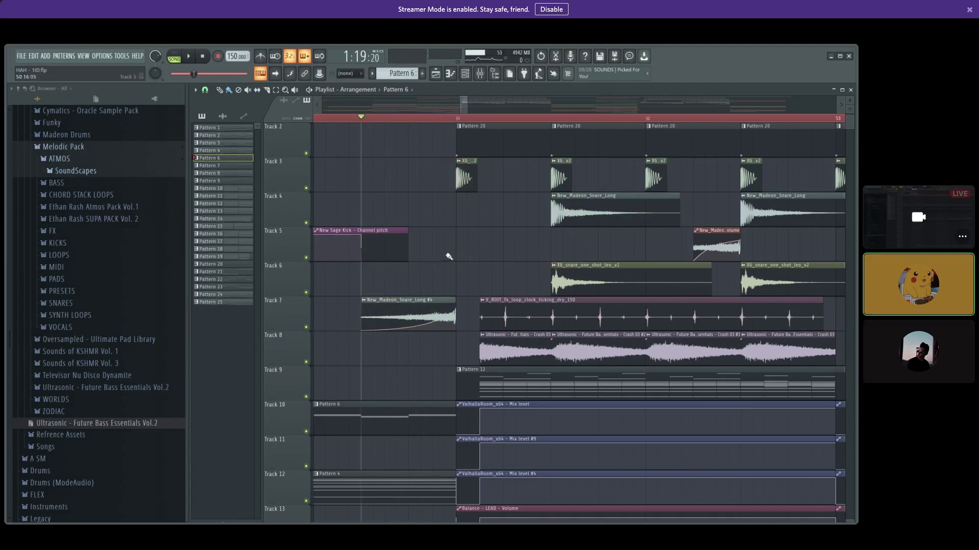
scroll(449, 257, down, 2)
scroll(454, 316, down, 6)
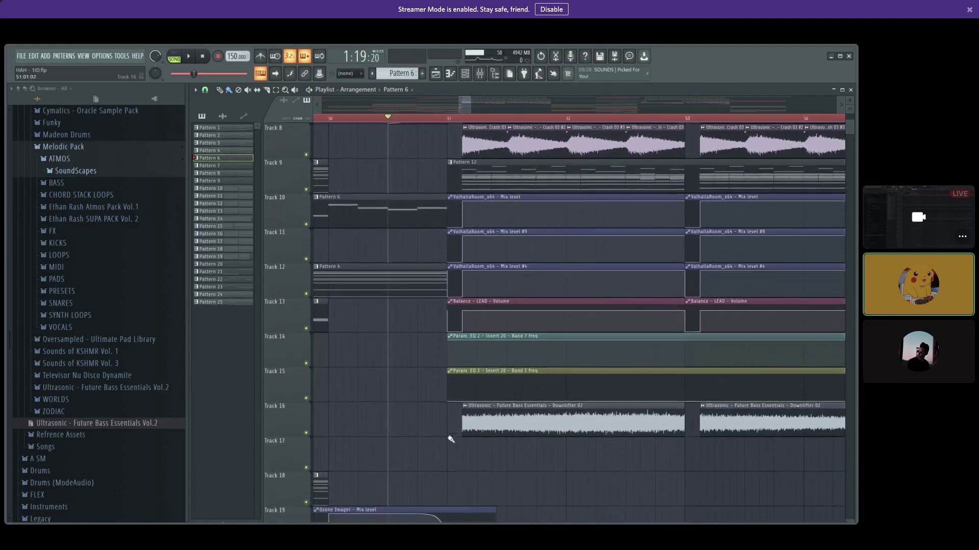
scroll(525, 333, up, 3)
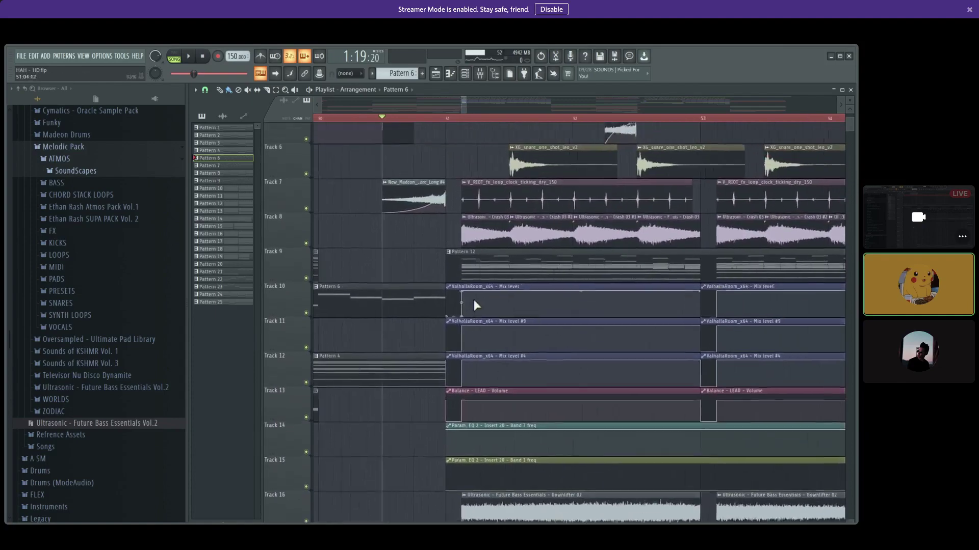
scroll(420, 288, up, 3)
scroll(423, 289, down, 8)
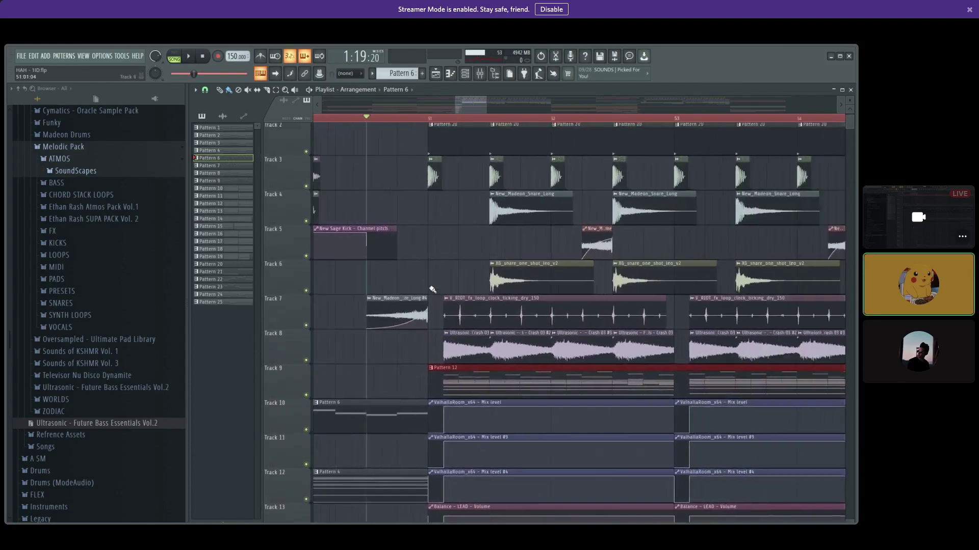
scroll(436, 364, down, 4)
scroll(377, 394, up, 5)
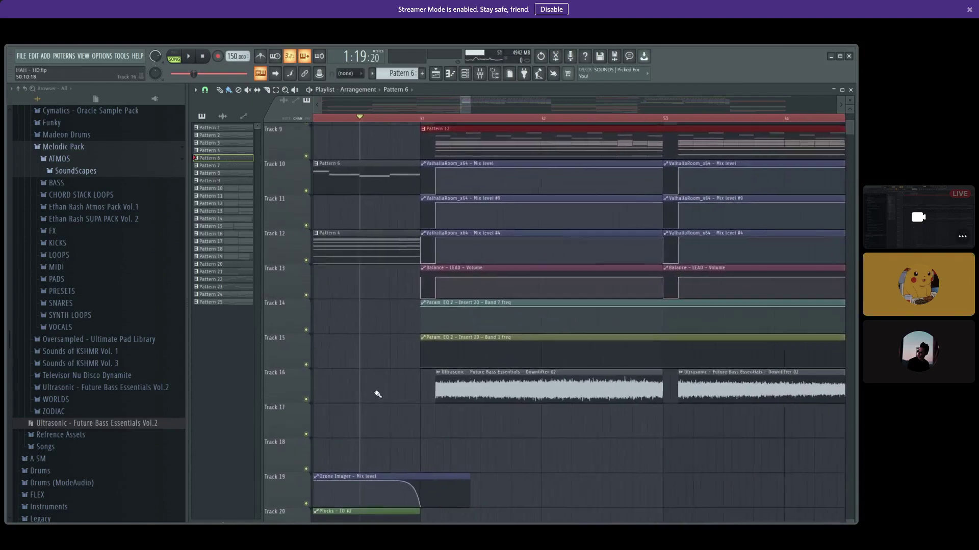
scroll(388, 397, up, 6)
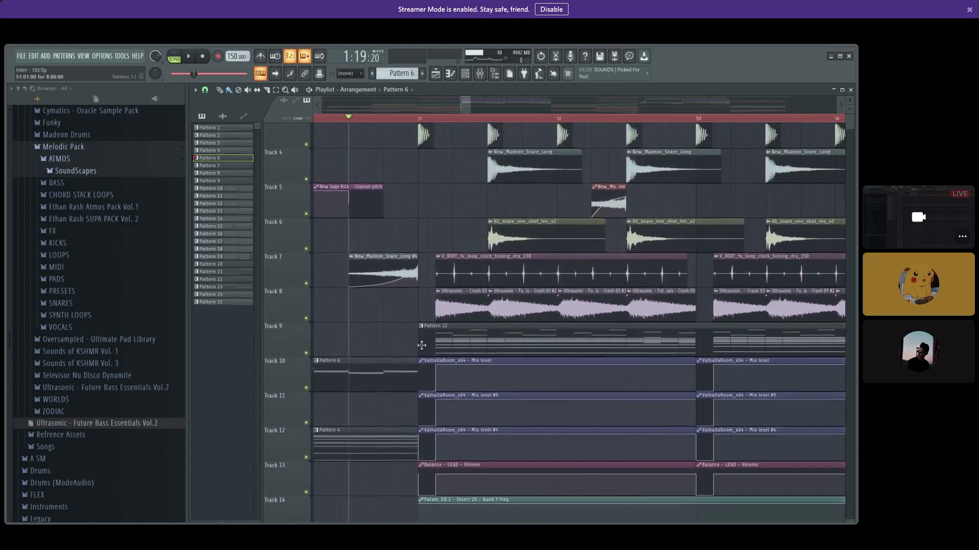
scroll(407, 314, down, 1)
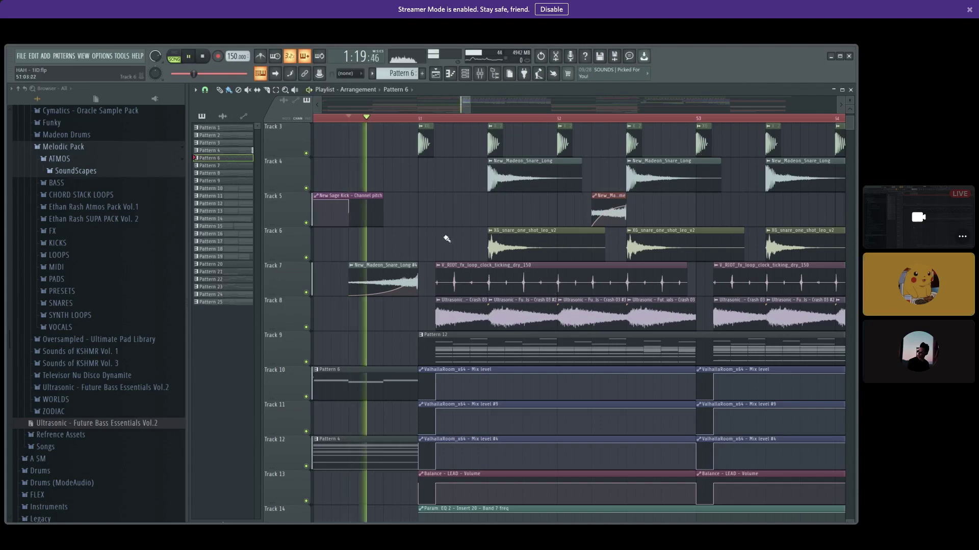
- Play the full arrangement from the middle of bar 50 through bar 54 of the drop
key(space)
scroll(431, 218, down, 3)
key(space)
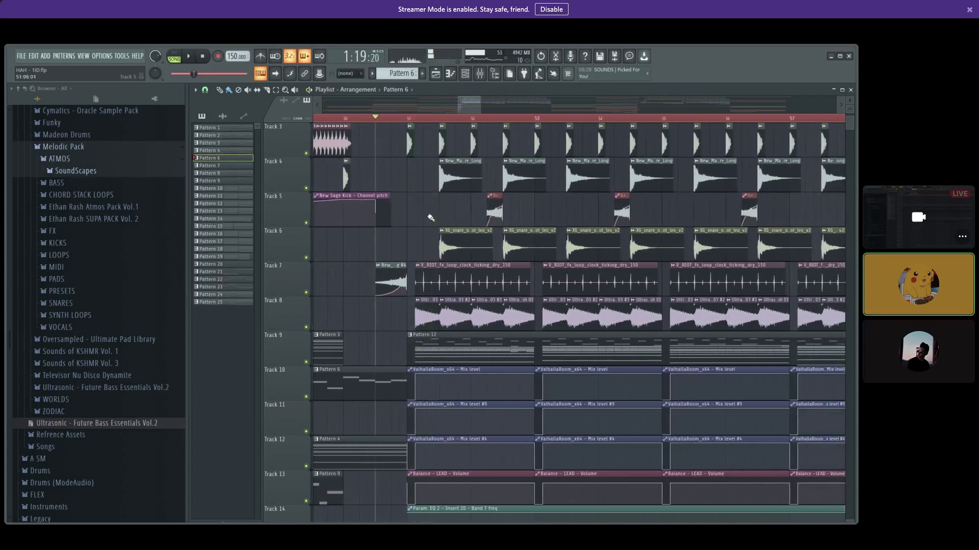
key(space)
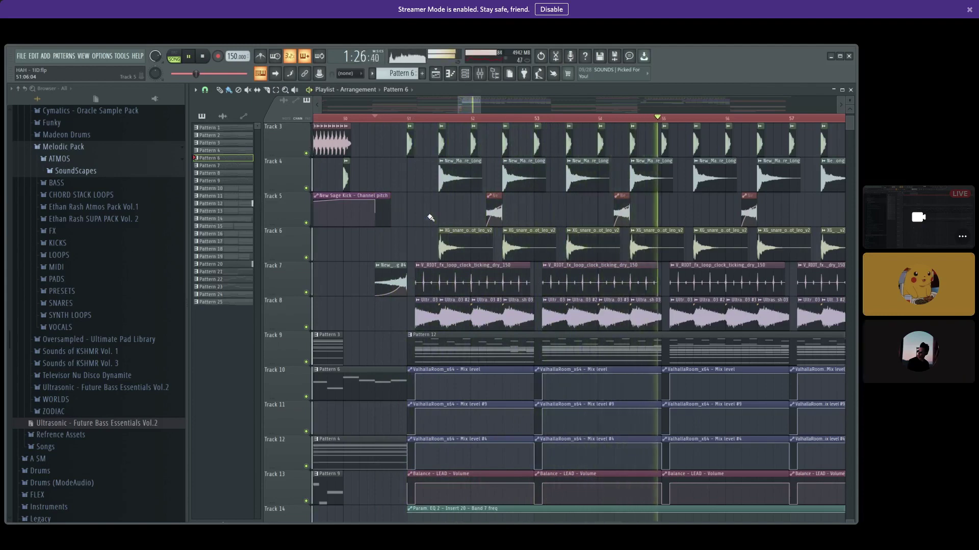
key(space)
- Solo the drum and effects clips on Tracks 3 through 8 for the drop
scroll(418, 295, down, 4)
scroll(403, 311, down, 1)
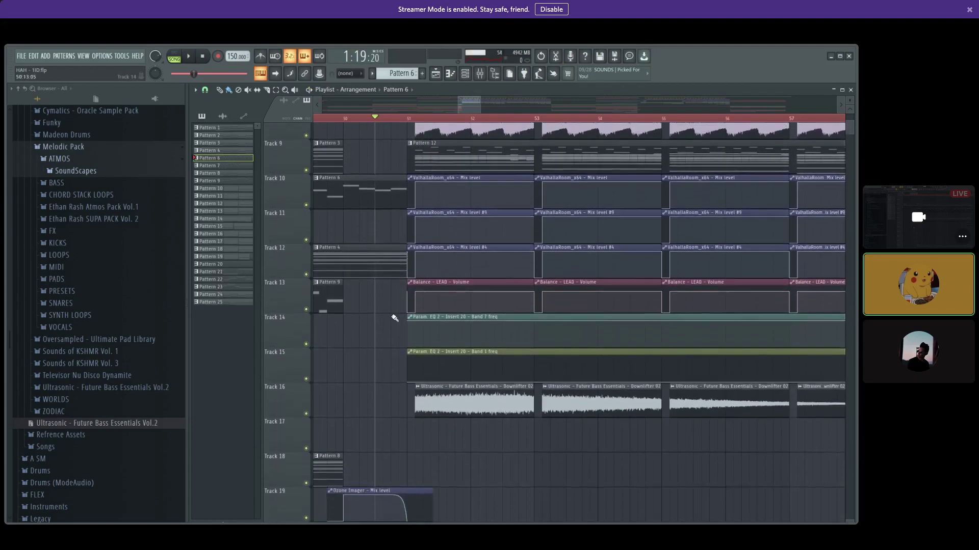
scroll(393, 318, up, 4)
scroll(387, 323, up, 1)
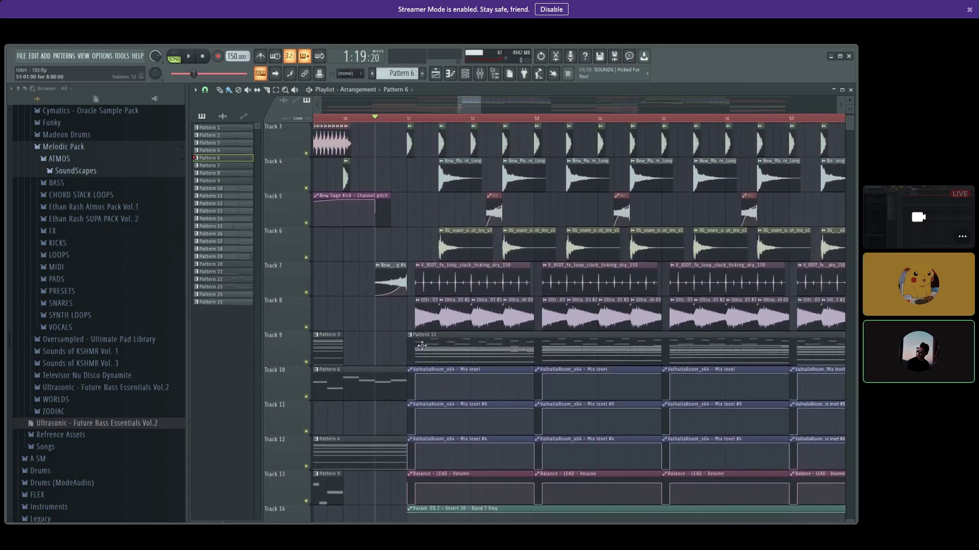
scroll(421, 348, up, 3)
scroll(418, 349, up, 2)
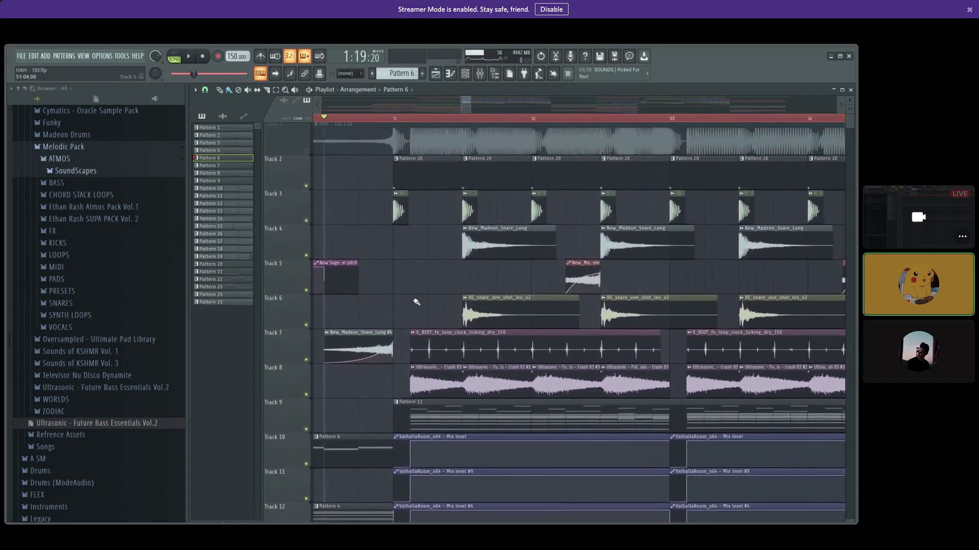
right_click(307, 223)
click(307, 258)
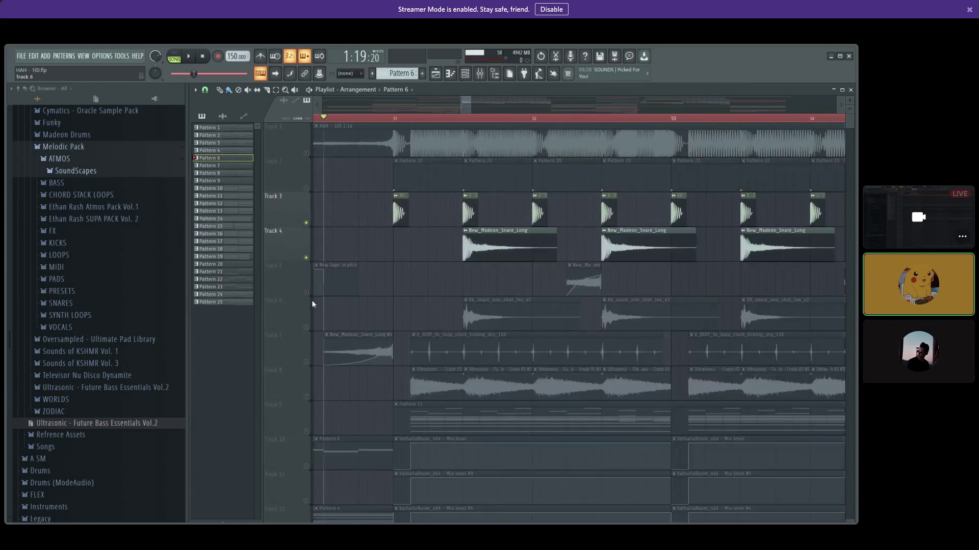
click(306, 327)
click(306, 292)
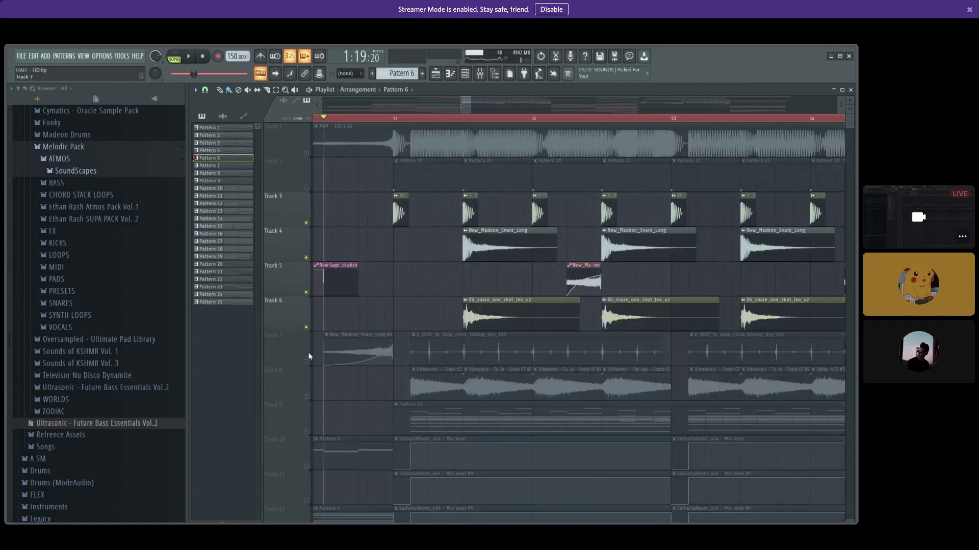
click(306, 362)
click(306, 397)
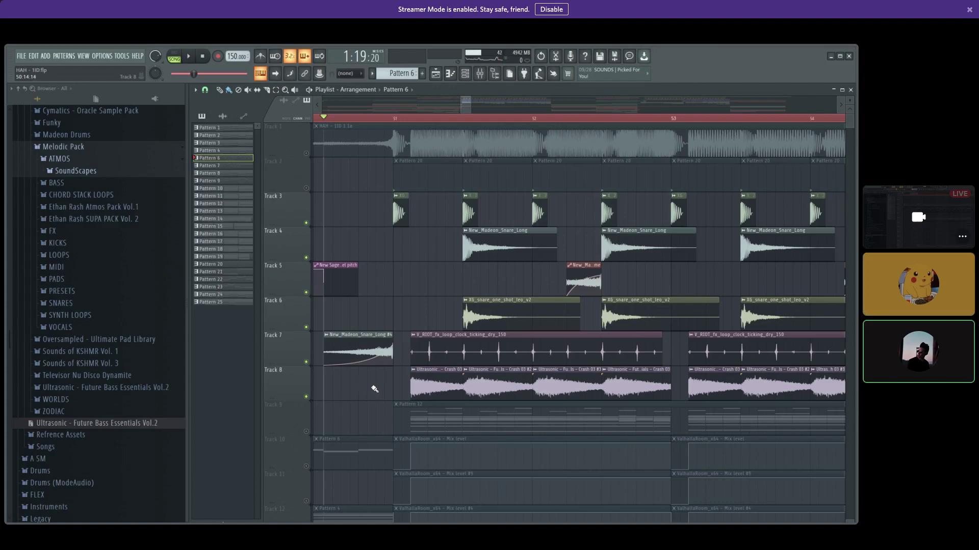
- Switch the solo to Pattern 12 on Track 9 and the ValhallaRoom and Balance automation on Tracks 10 through 13
scroll(317, 396, down, 5)
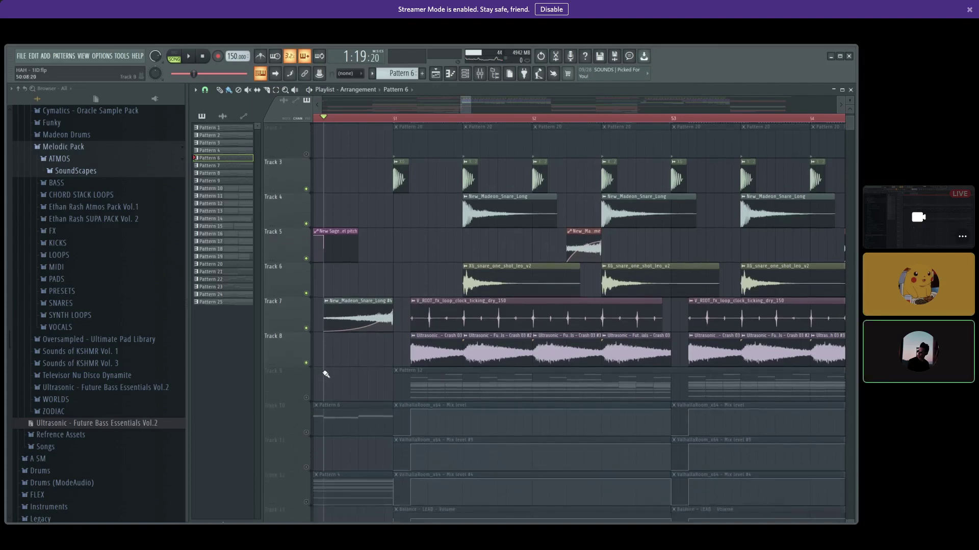
scroll(313, 369, down, 1)
click(307, 365)
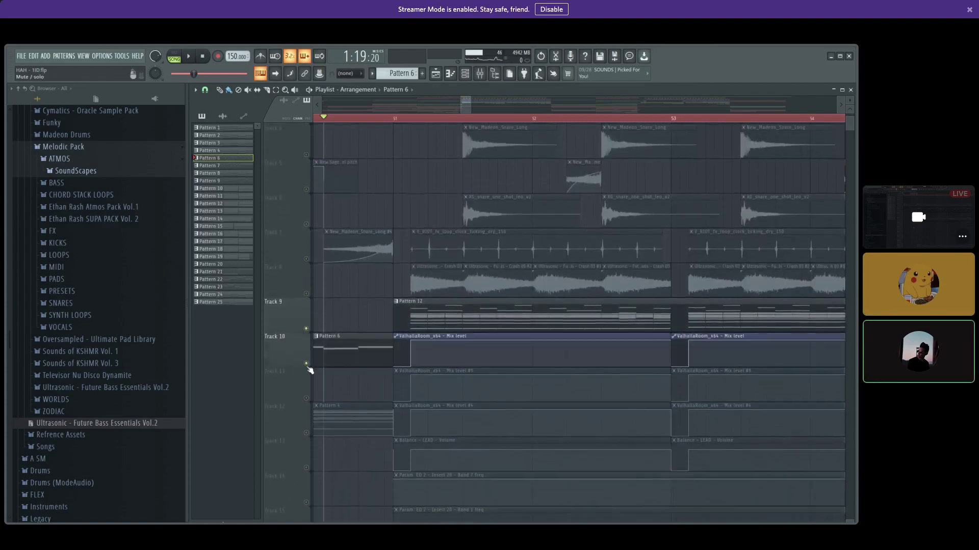
click(308, 400)
scroll(312, 389, down, 6)
click(307, 366)
click(307, 400)
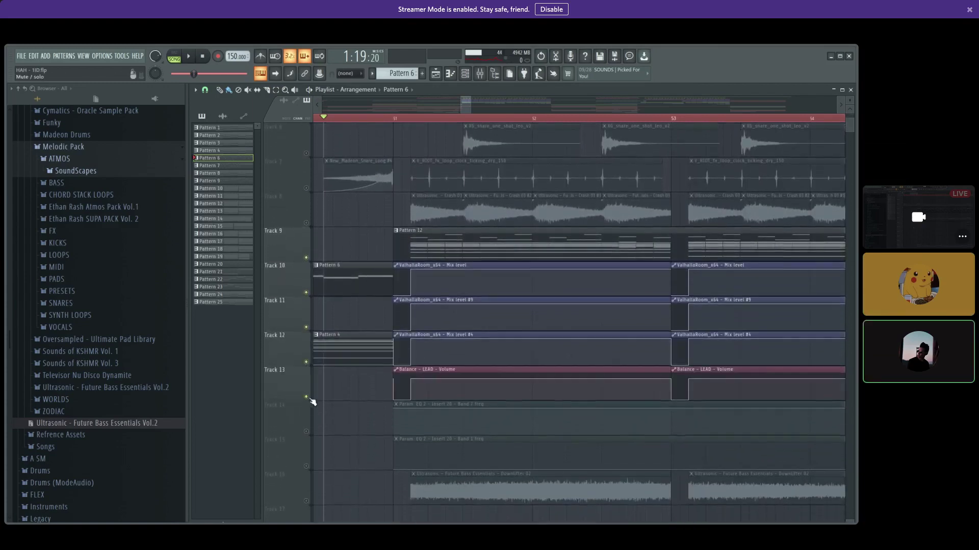
- Add the Param. EQ 2 automation on Tracks 14 and 15 and the Downlifter on Track 16 to the solo
scroll(307, 421, down, 5)
click(306, 364)
click(306, 398)
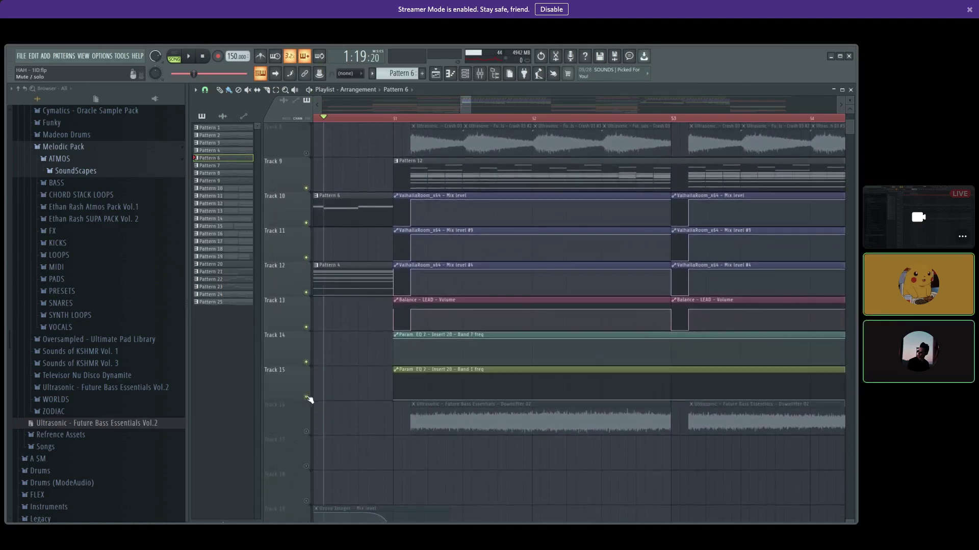
scroll(354, 414, up, 6)
scroll(336, 433, down, 3)
scroll(310, 459, down, 1)
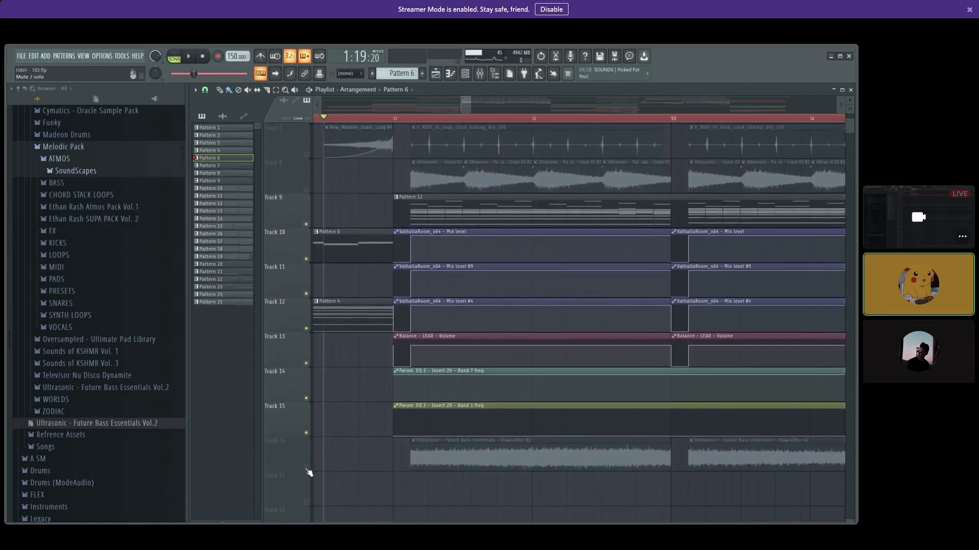
click(306, 467)
- Play the soloed Tracks 9 through 16 from the middle of bar 50 through bar 54
scroll(328, 457, down, 3)
scroll(322, 450, up, 6)
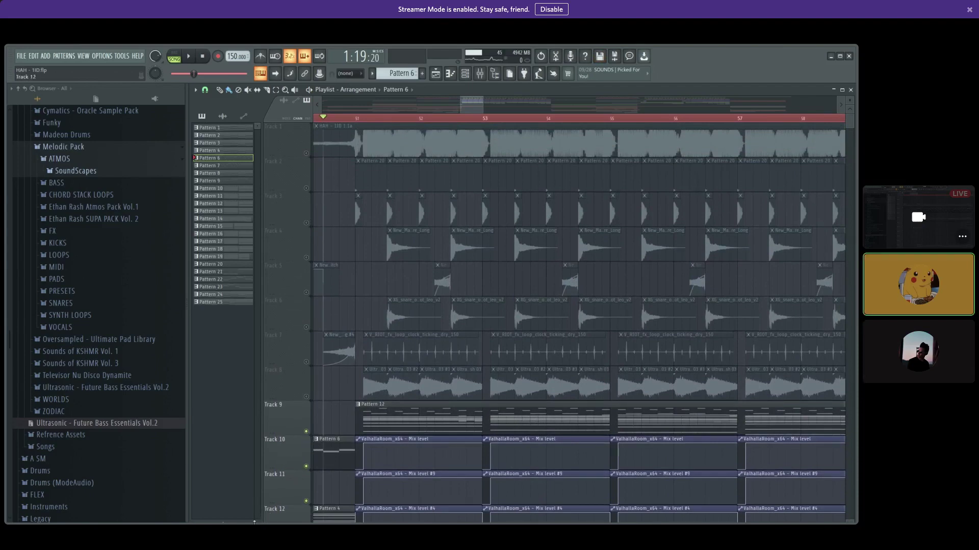
key(space)
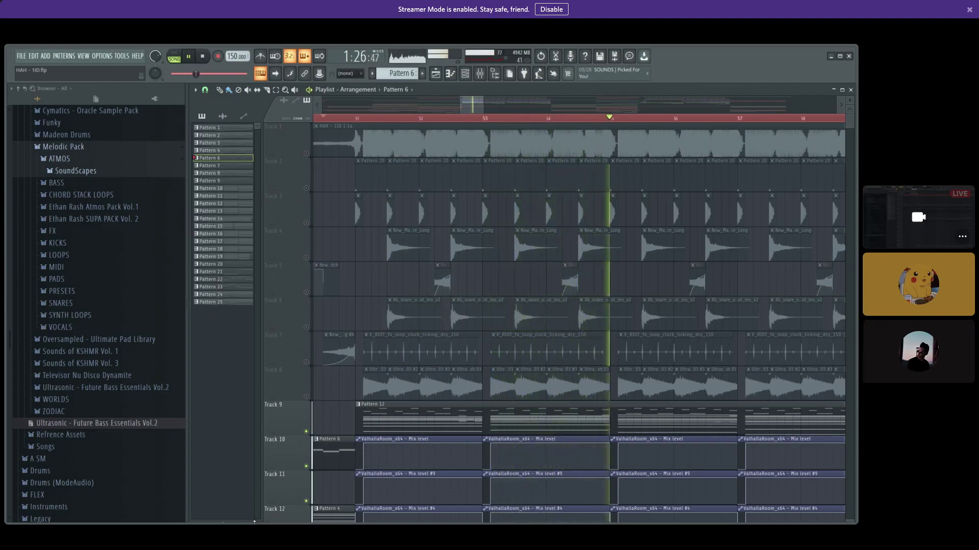
key(space)
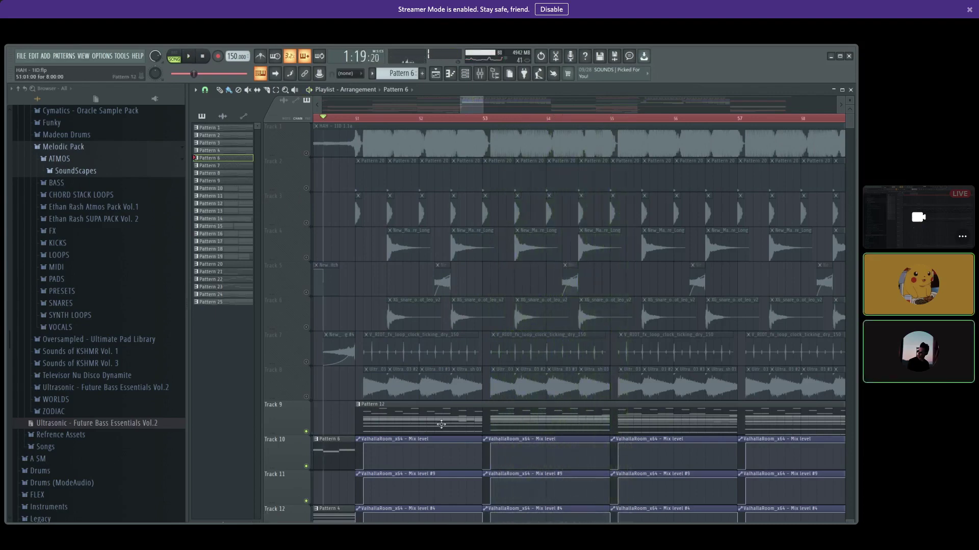
- Highlight the clips around bar 51 on Tracks 9 through 13 to examine the start of Pattern 12, and clear the selection
scroll(341, 414, down, 2)
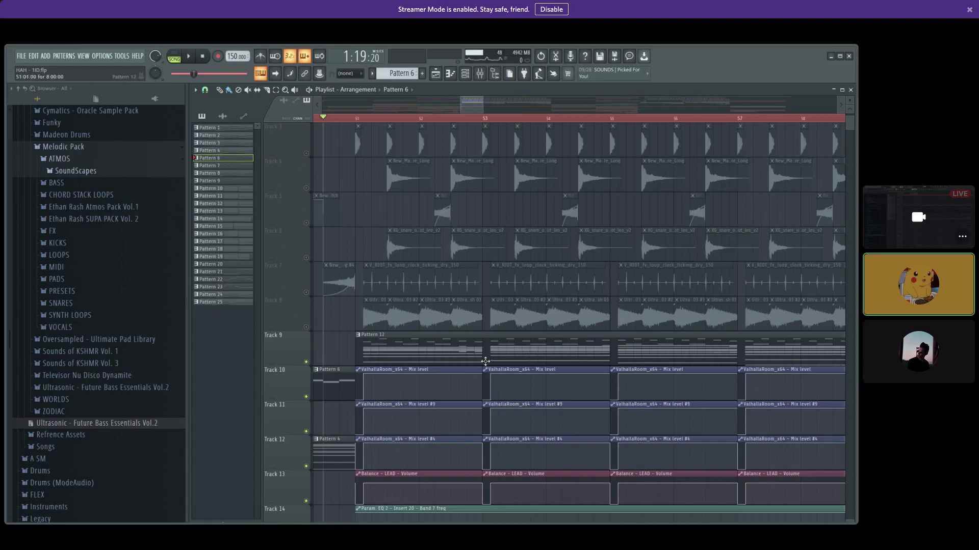
scroll(320, 308, down, 2)
ctrl+scroll(343, 279, up, 2)
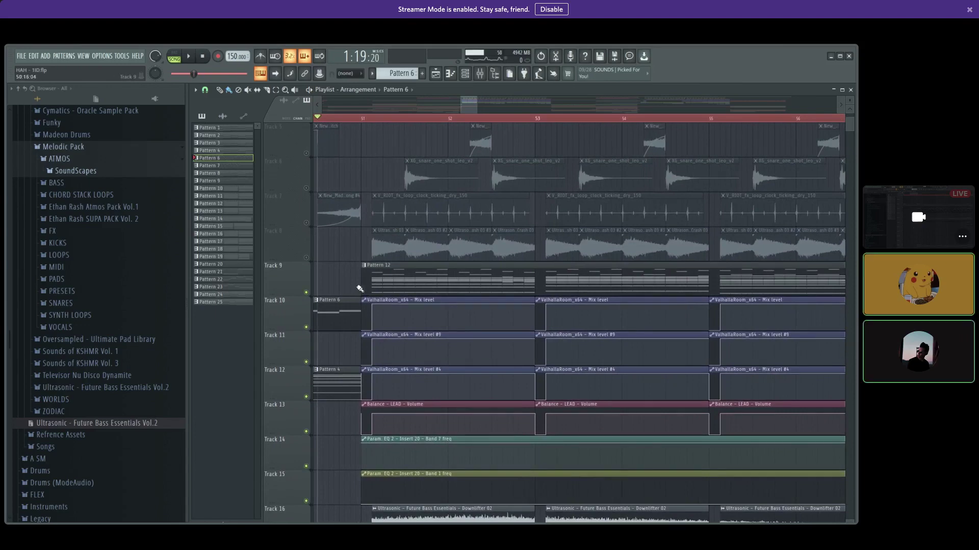
drag(360, 264, 379, 424)
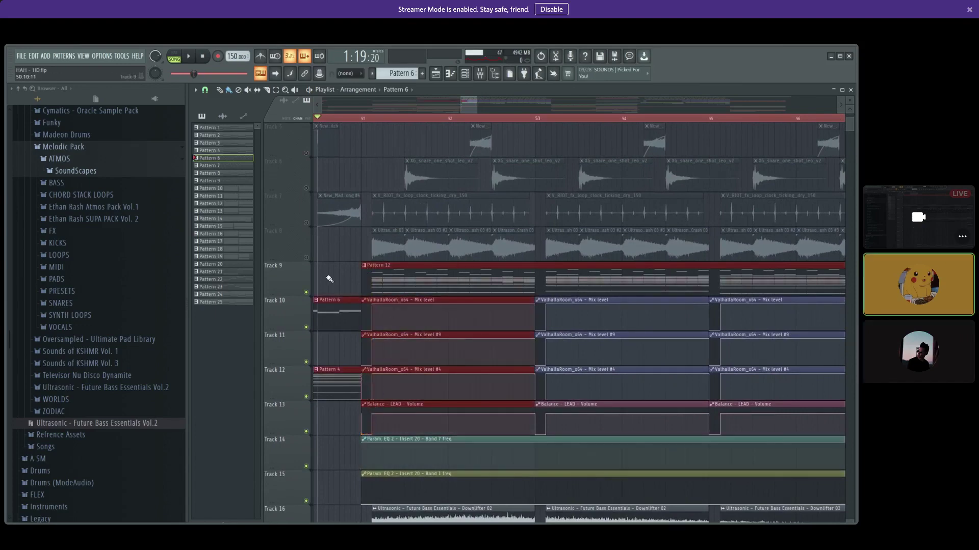
drag(366, 266, 536, 276)
ctrl+click(354, 275)
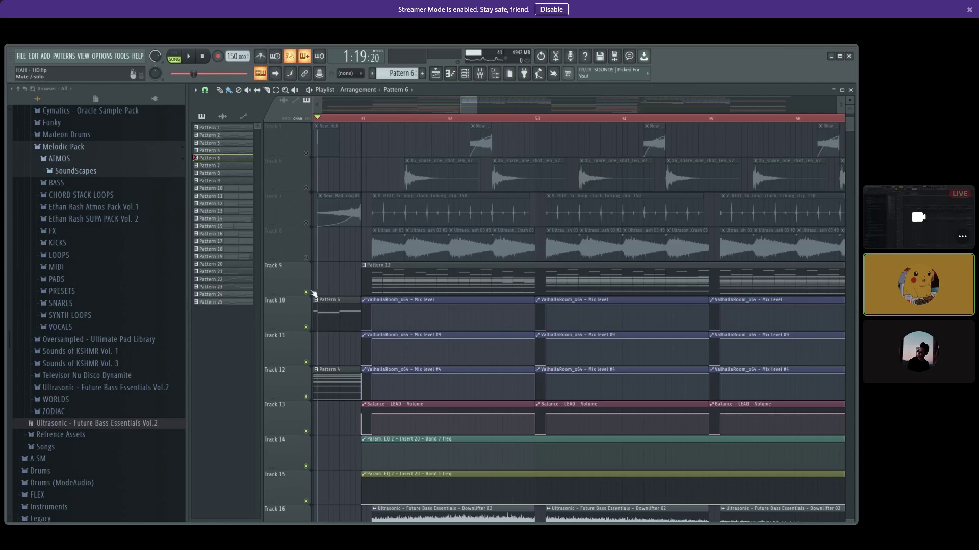
- End the solo on Tracks 9 through 16 and return to the full arrangement around bar 51
right_click(309, 292)
scroll(348, 284, down, 7)
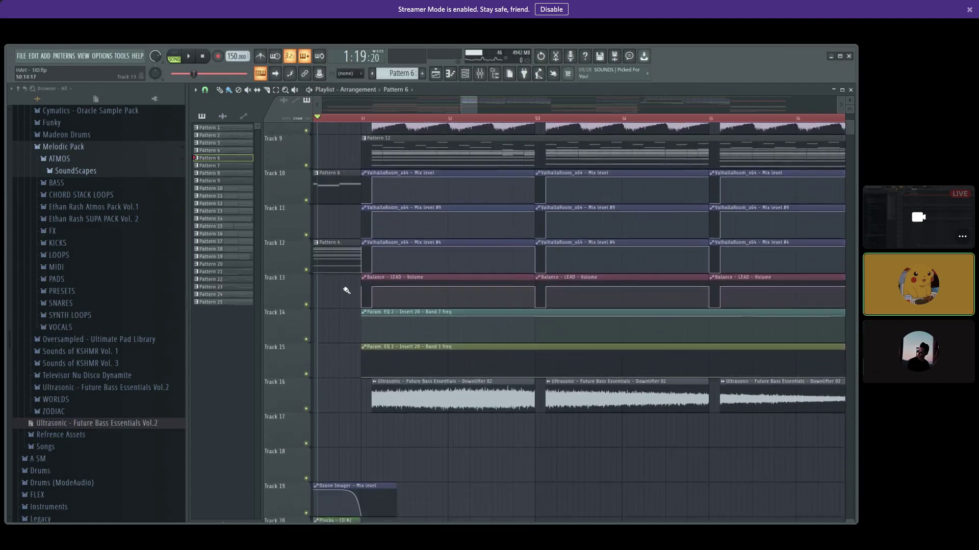
- Examine the drop's drum, crash, synth and automation clips on Tracks 1 through 18, focusing on the short gap at bar 53
scroll(339, 301, up, 11)
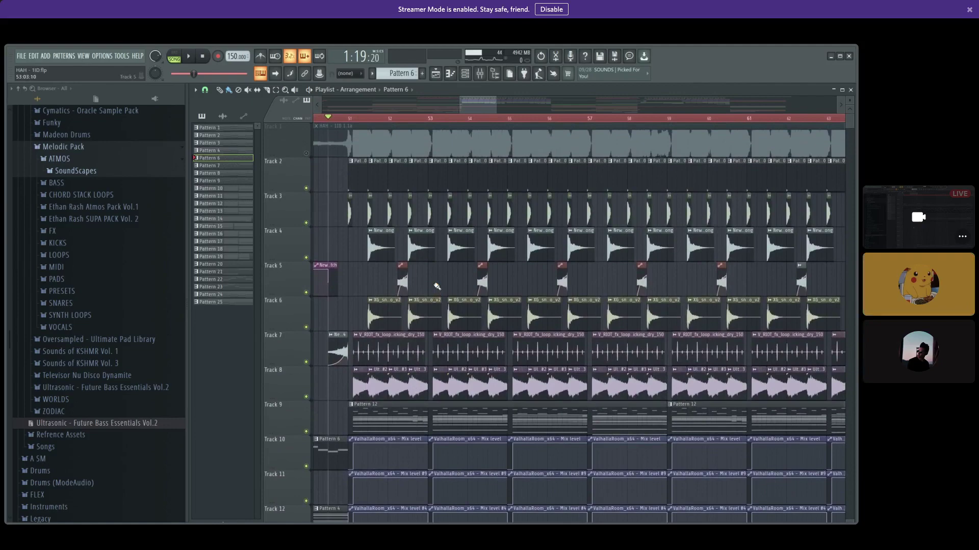
scroll(436, 278, down, 3)
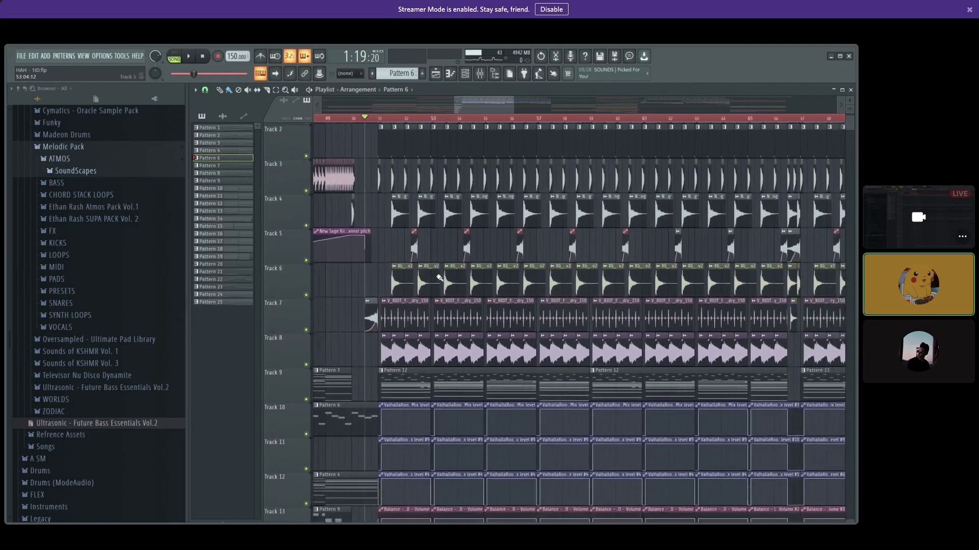
scroll(434, 277, down, 4)
scroll(434, 277, down, 6)
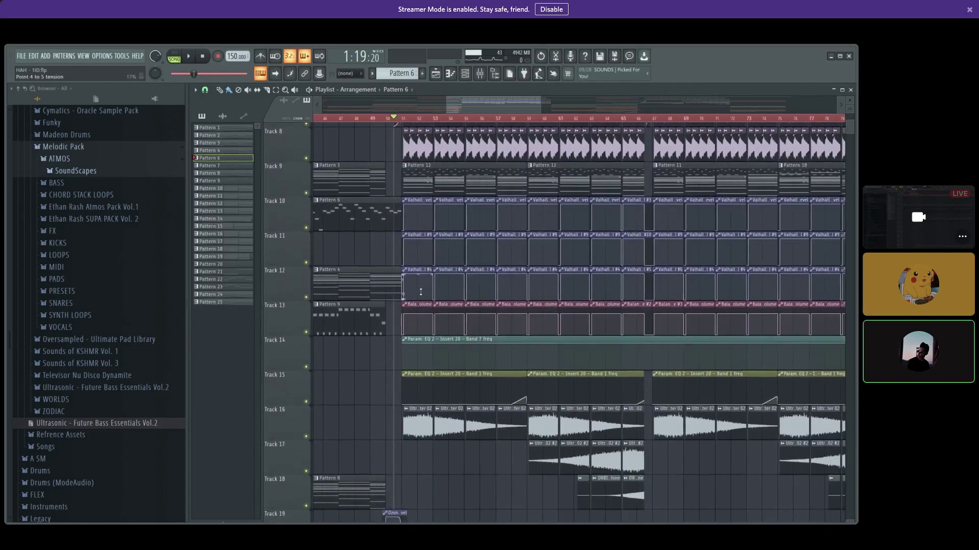
scroll(468, 346, up, 6)
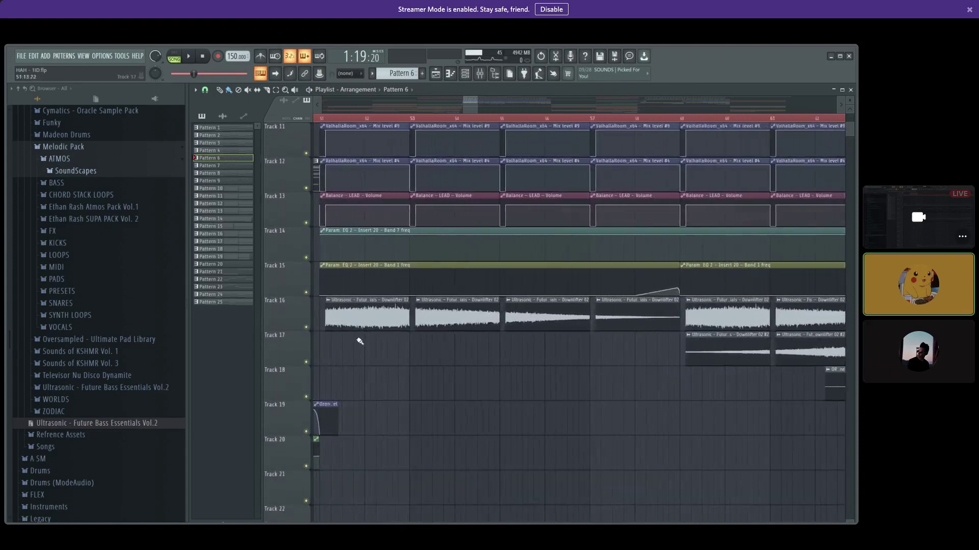
scroll(479, 327, up, 10)
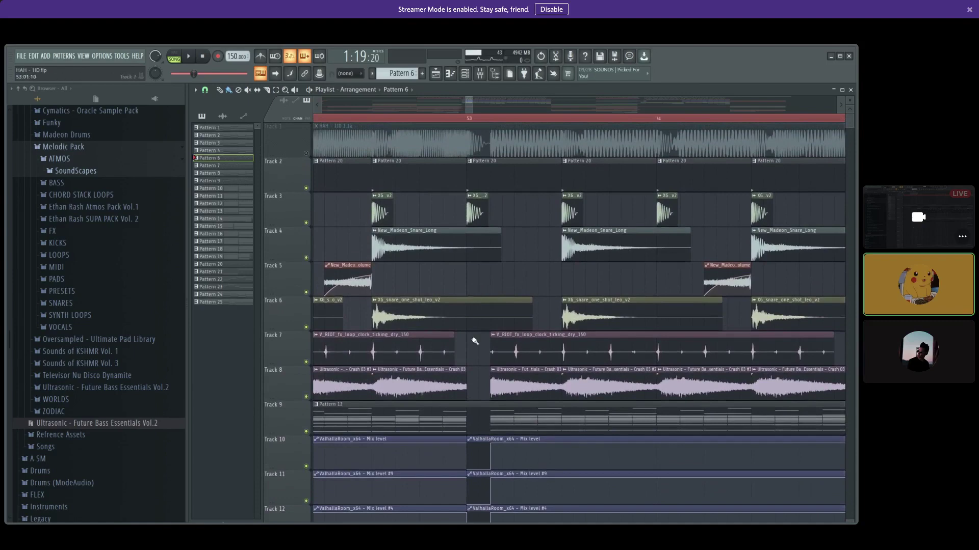
scroll(474, 278, up, 5)
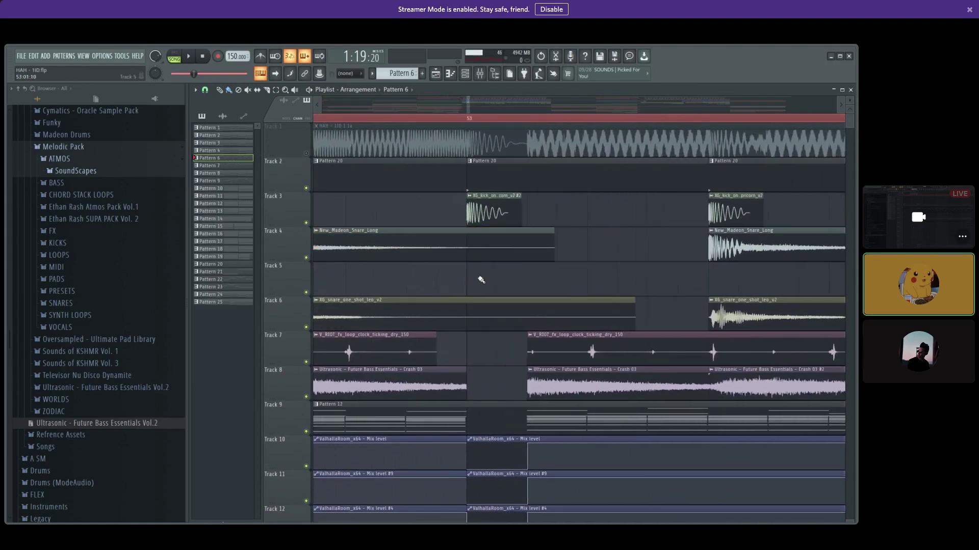
scroll(481, 279, down, 6)
scroll(476, 181, down, 2)
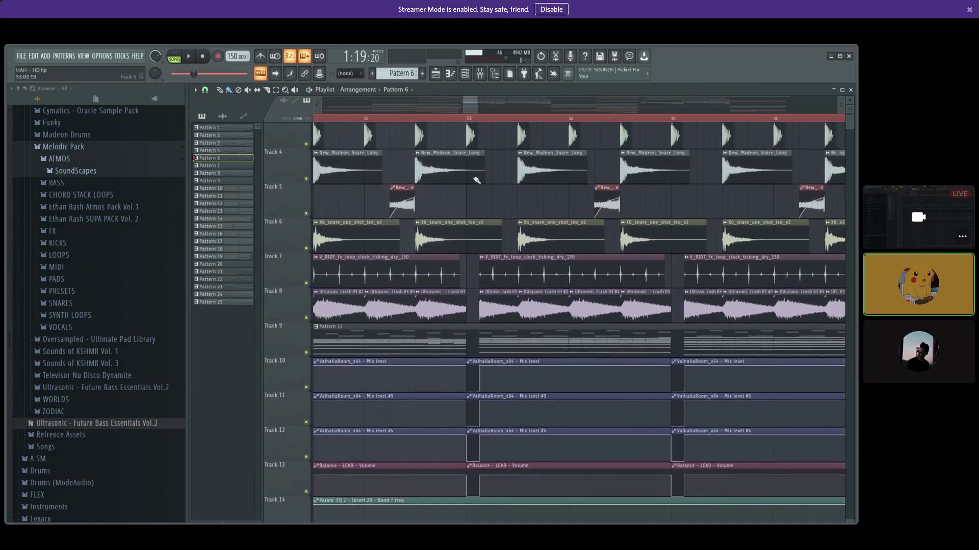
scroll(476, 181, down, 2)
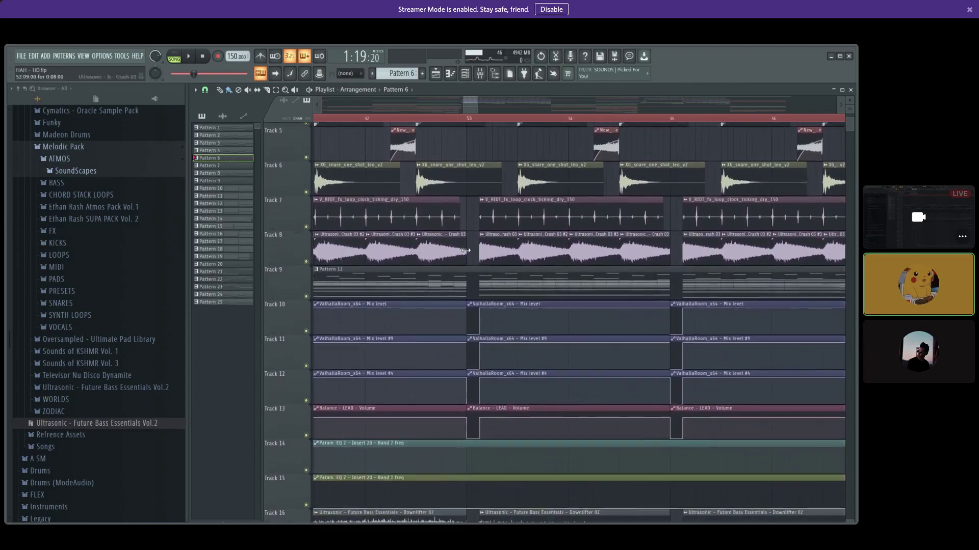
- Solo the Crash clips on Track 8, play them from the middle of bar 50 into bar 52, and end the solo
click(483, 240)
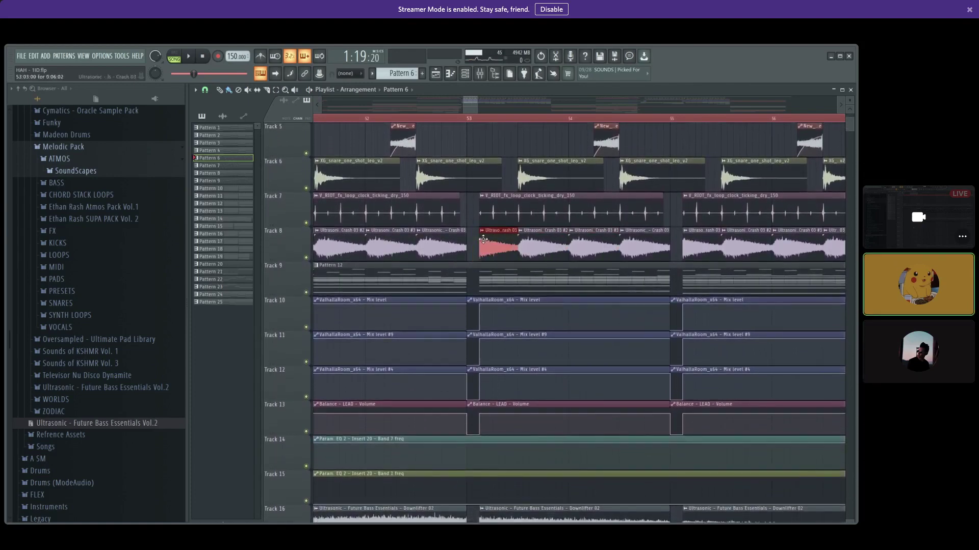
click(484, 238)
key(space)
right_click(306, 258)
key(space)
key(space)
scroll(462, 252, down, 2)
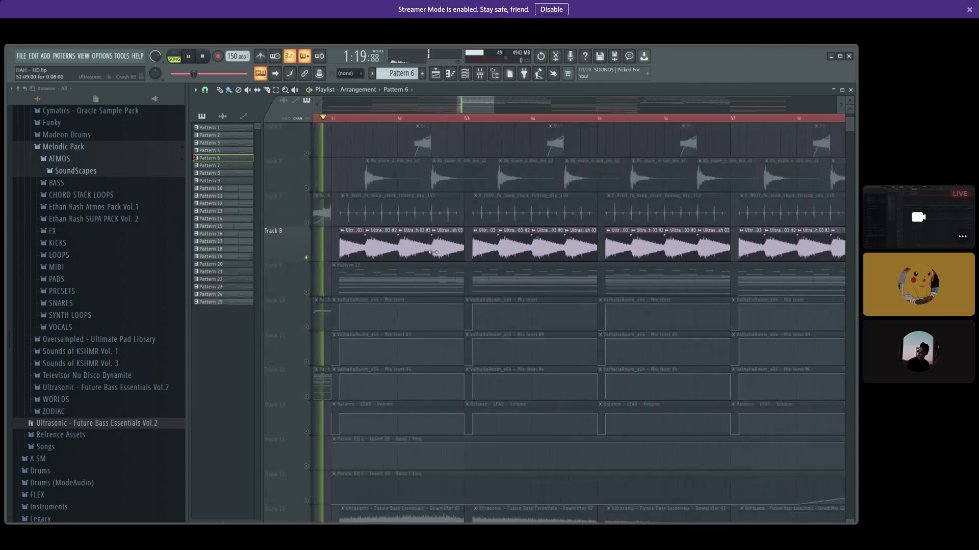
scroll(350, 243, down, 2)
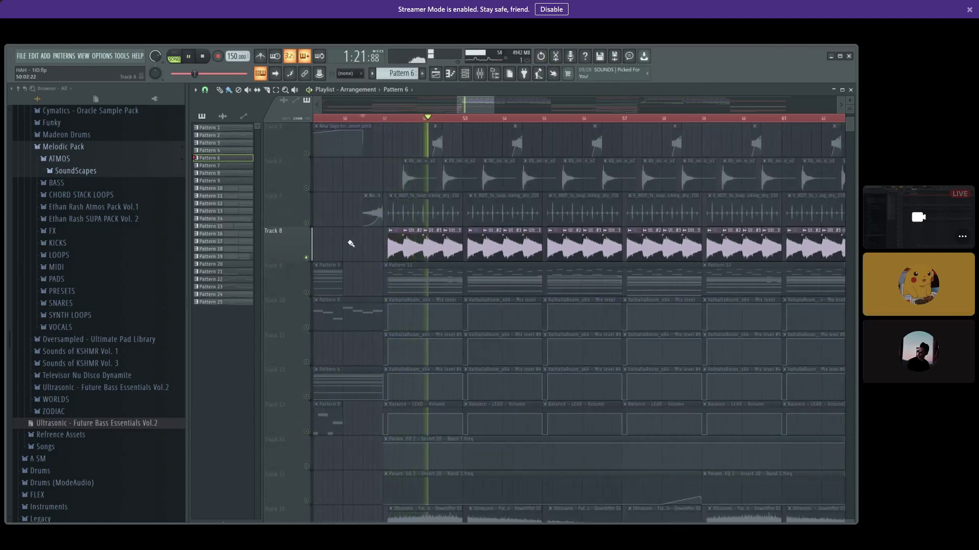
key(space)
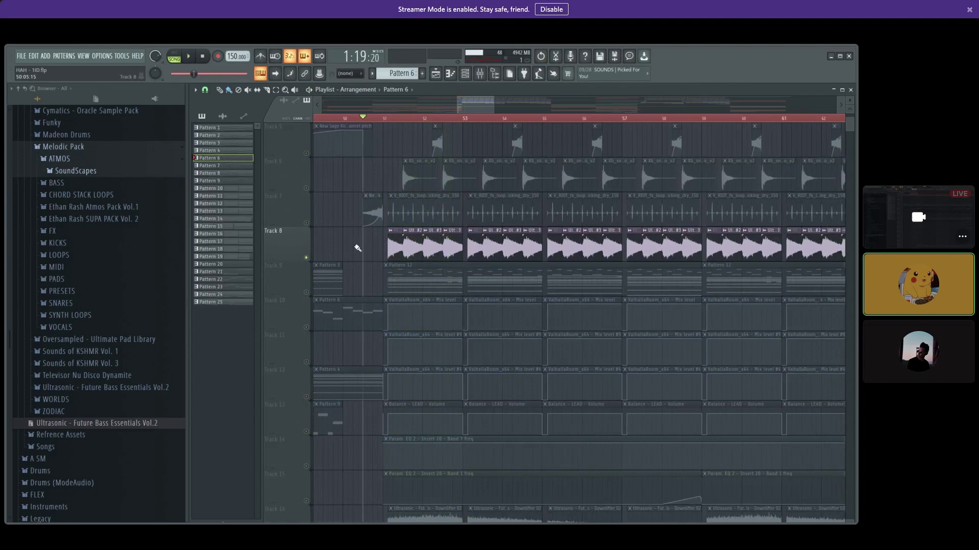
right_click(306, 258)
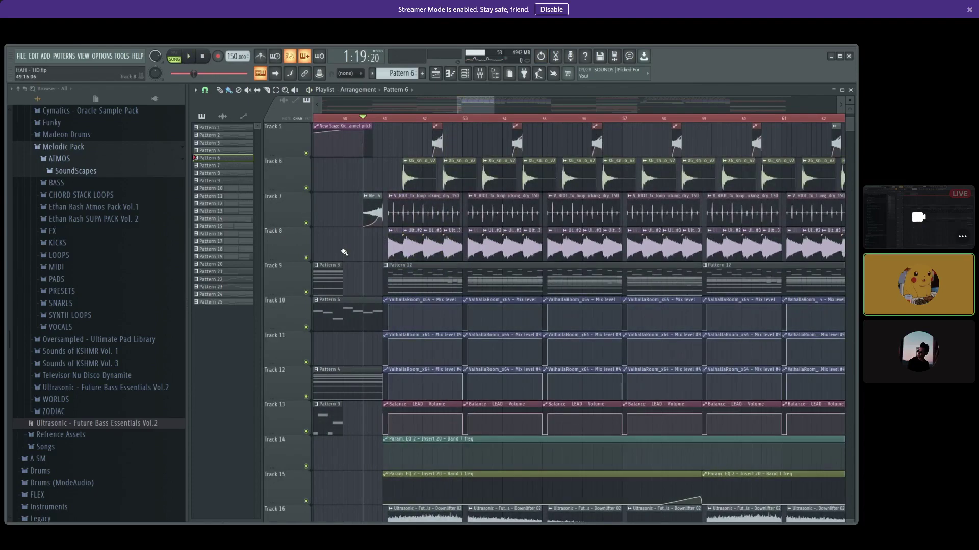
- Examine the Downlifter and ORBIT sweep clips on Tracks 16 through 18, and place the playhead at the second Pattern 12 at bar 59
scroll(342, 252, down, 4)
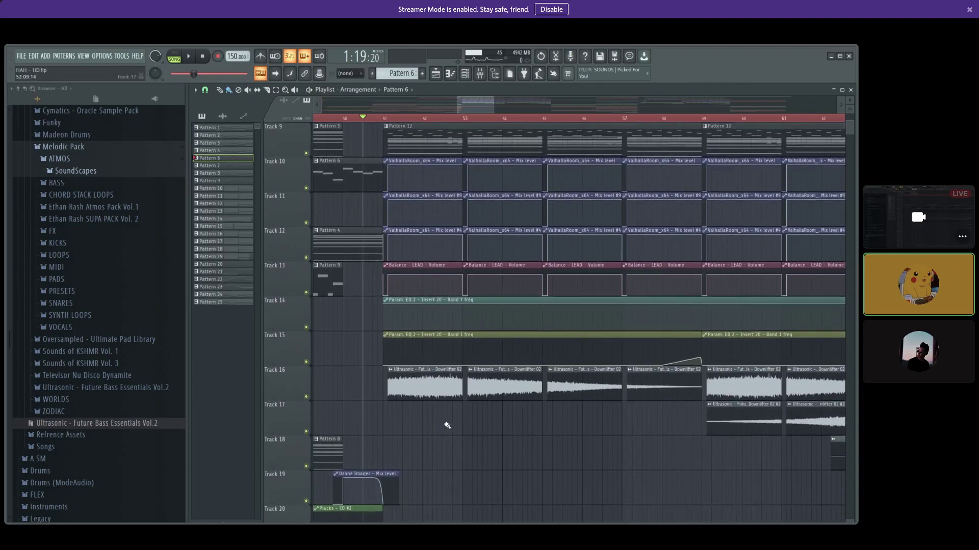
scroll(459, 451, up, 2)
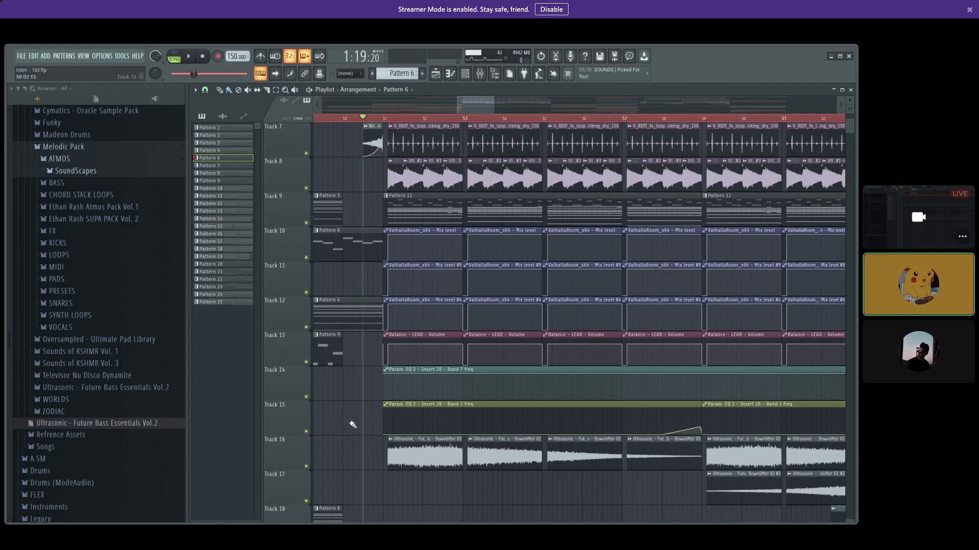
scroll(460, 446, down, 3)
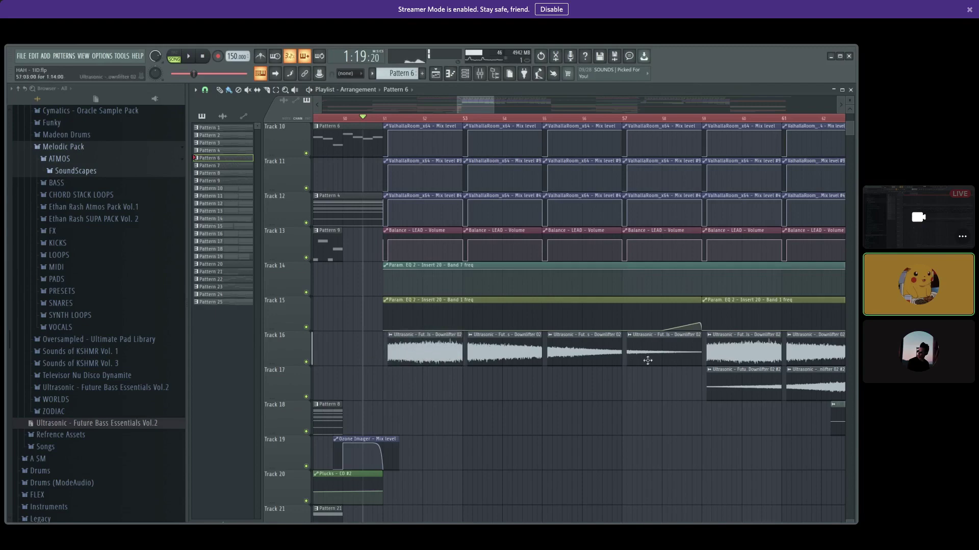
scroll(416, 436, down, 5)
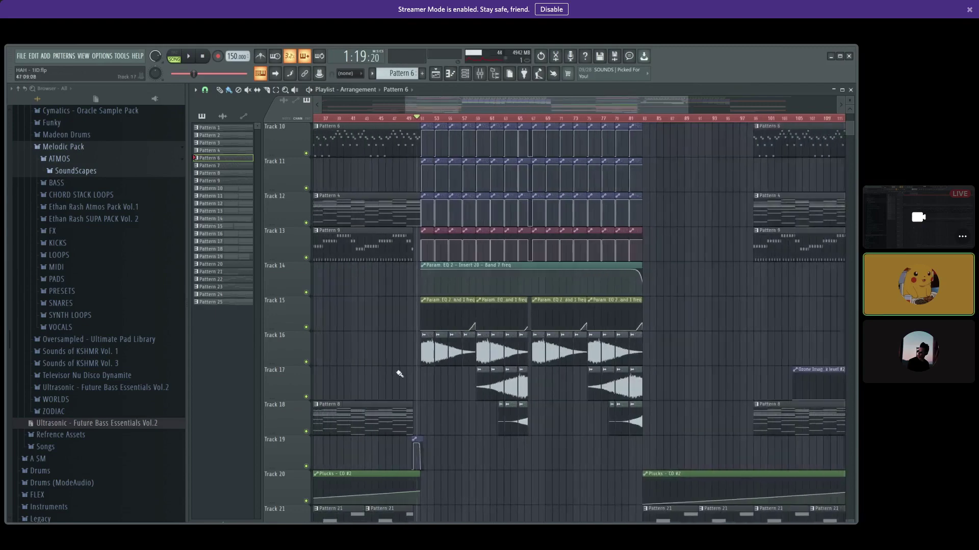
scroll(510, 418, up, 5)
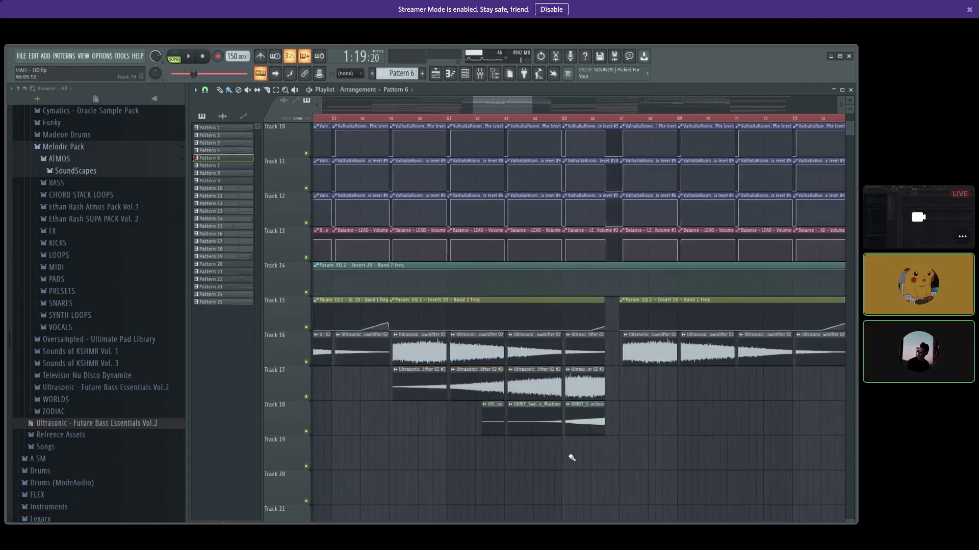
scroll(449, 193, up, 1)
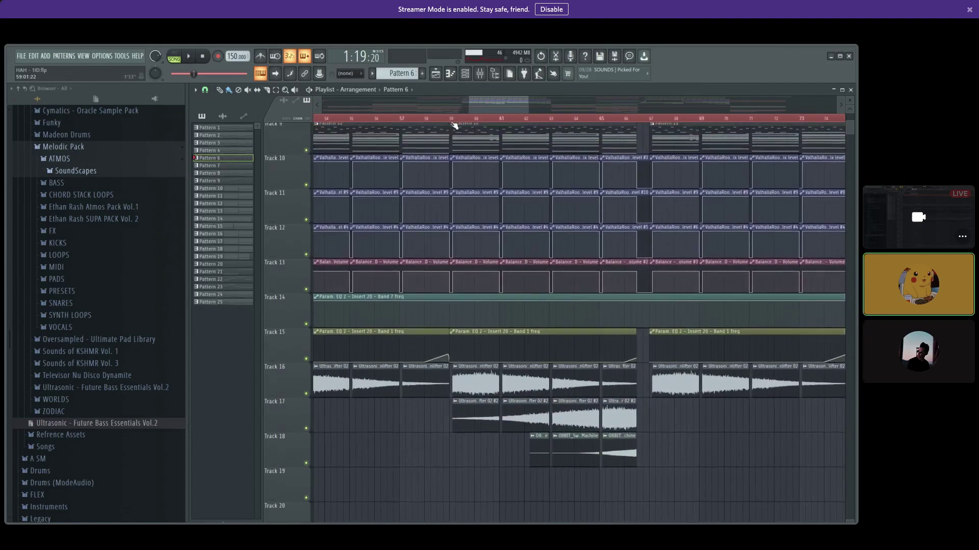
click(452, 120)
- Play the full arrangement from the drum fill in the middle of bar 66 into bar 68
scroll(477, 292, up, 3)
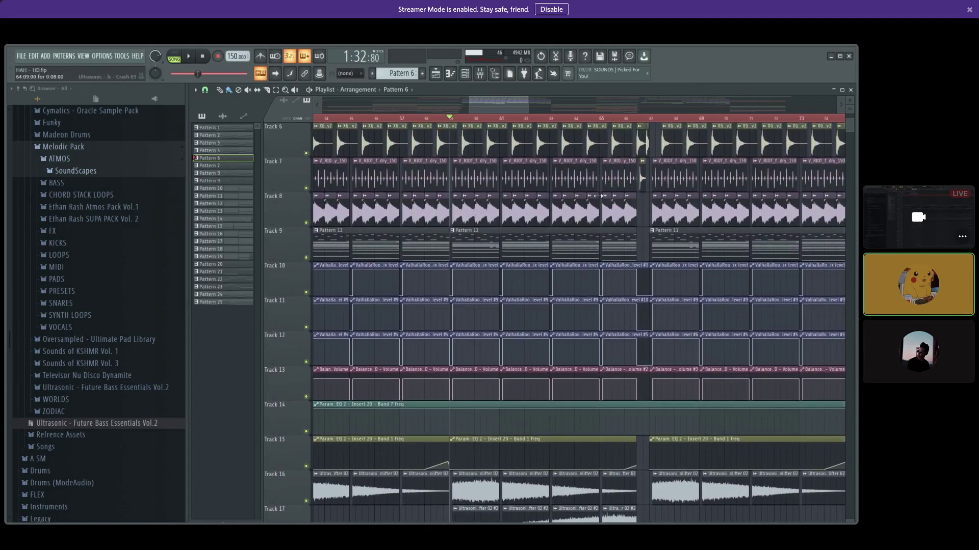
scroll(591, 204, up, 5)
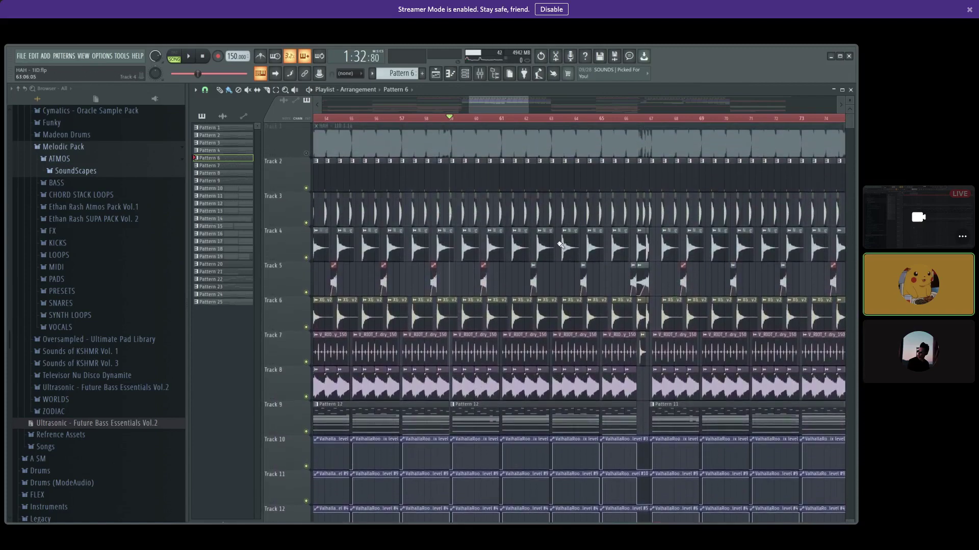
scroll(577, 234, up, 8)
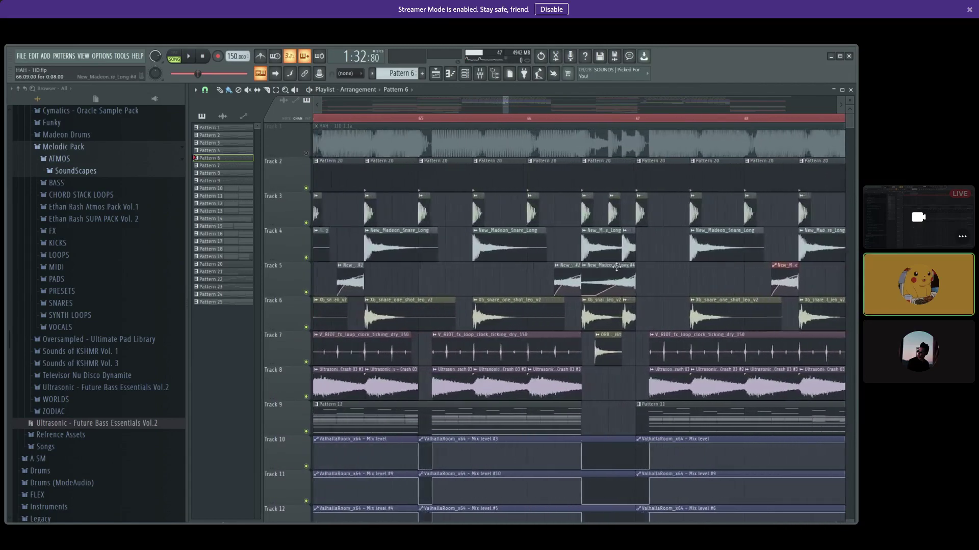
click(544, 118)
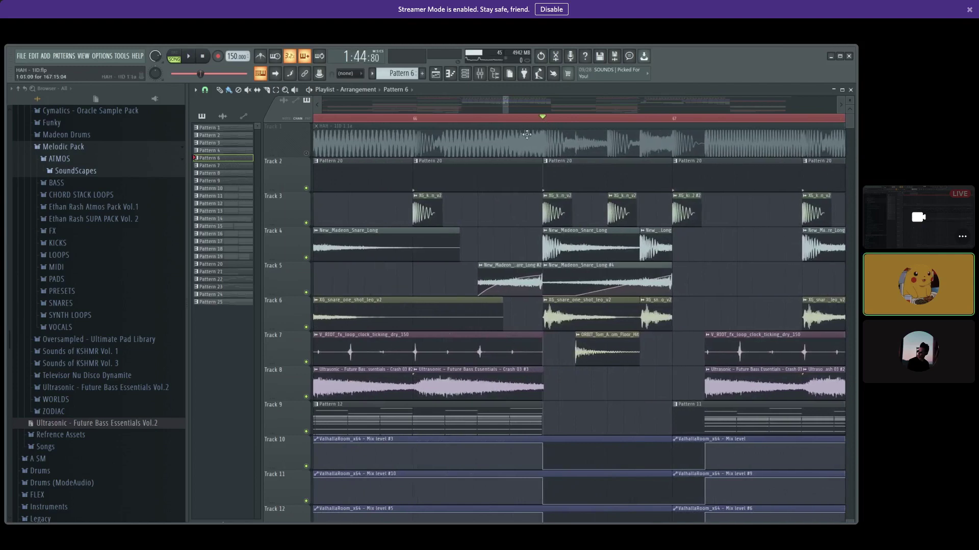
scroll(561, 262, down, 2)
scroll(550, 253, up, 1)
scroll(551, 254, up, 1)
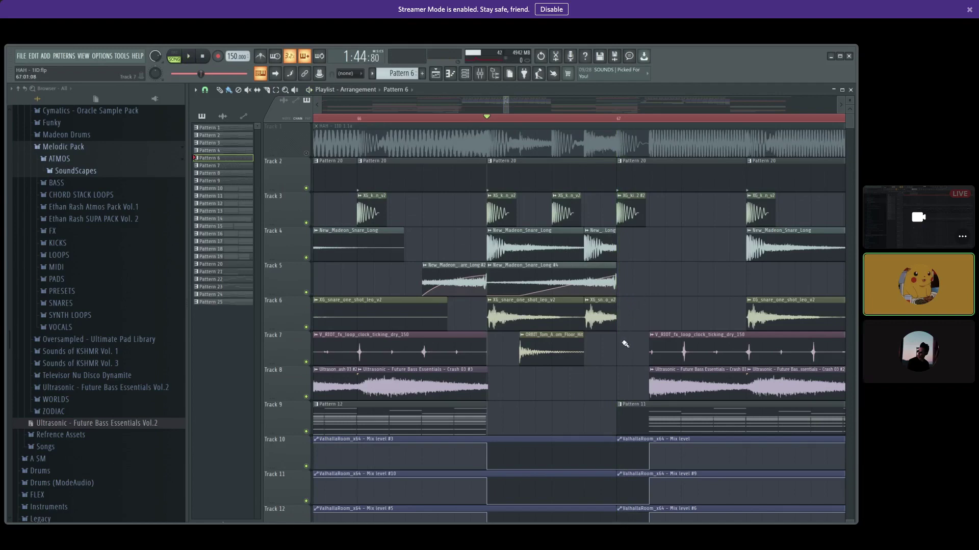
scroll(618, 341, down, 2)
key(space)
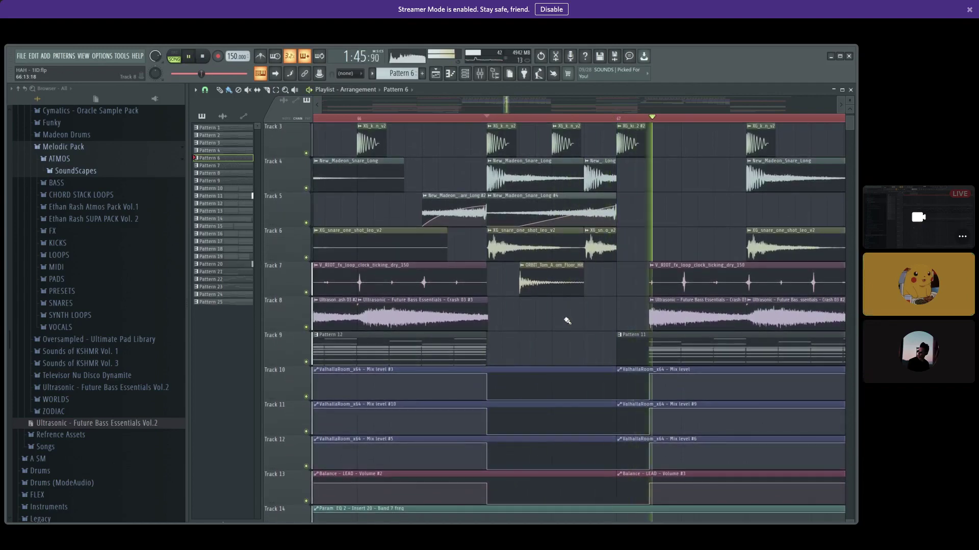
scroll(568, 320, down, 4)
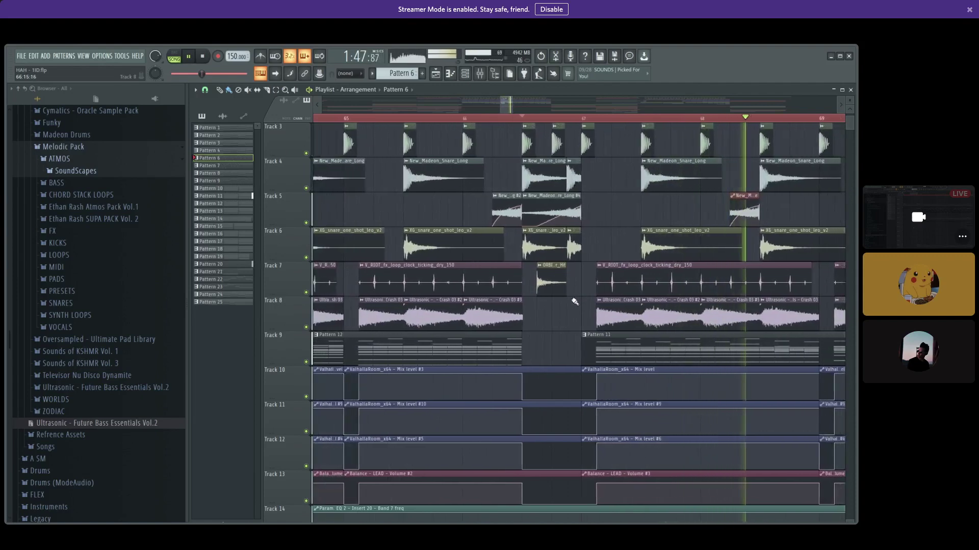
key(space)
- Examine the snare fill and silent gap around bar 67, and survey the first drop's overall layout from bar 51 on
scroll(579, 182, up, 4)
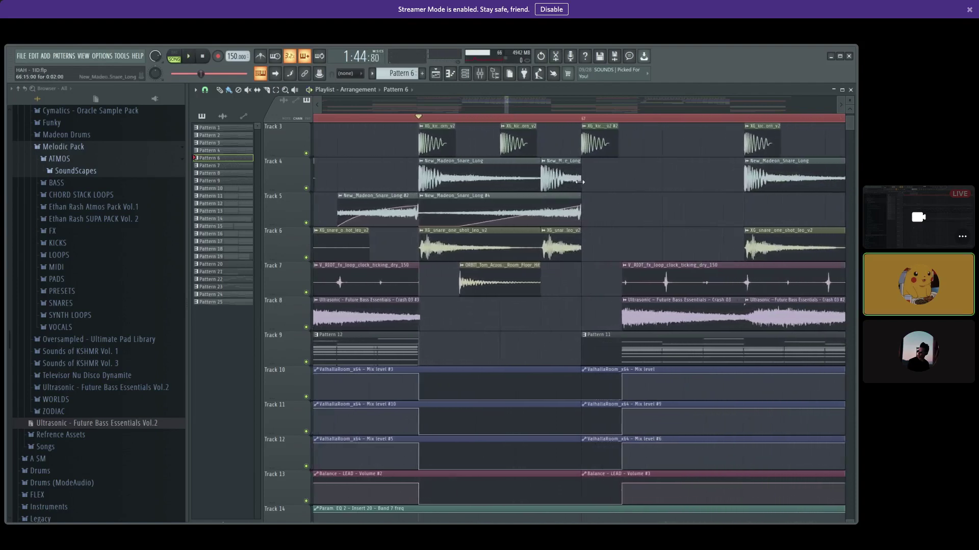
scroll(579, 182, up, 1)
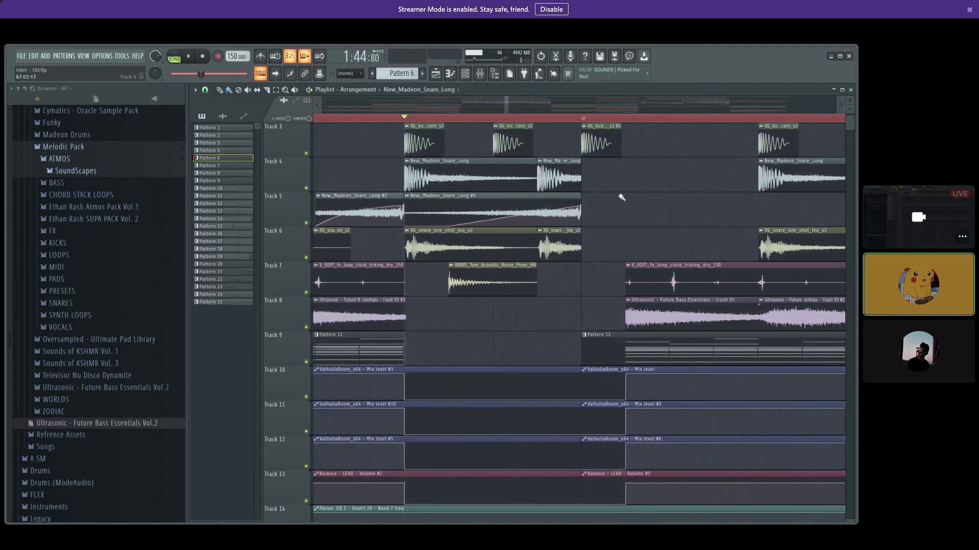
scroll(621, 197, up, 2)
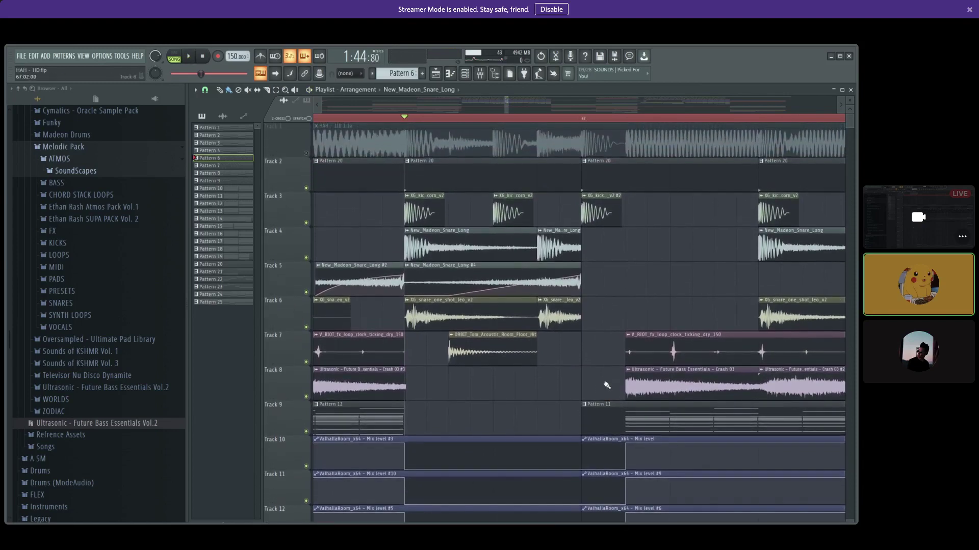
scroll(607, 385, down, 2)
scroll(550, 396, down, 5)
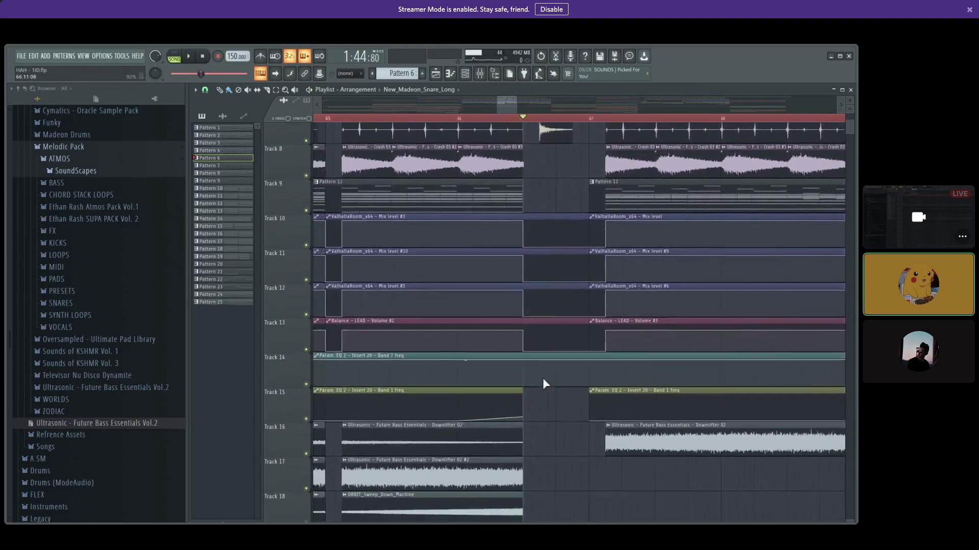
scroll(542, 378, down, 5)
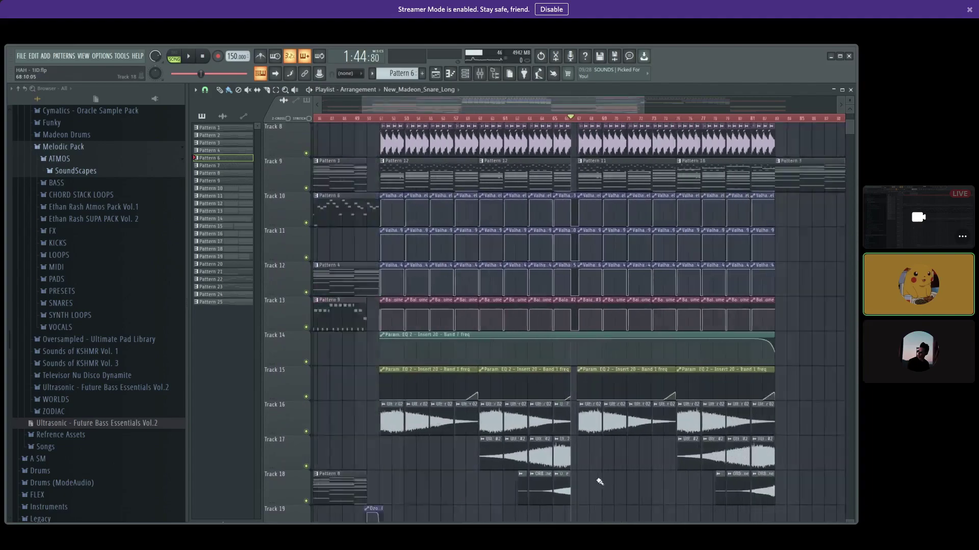
scroll(600, 482, down, 6)
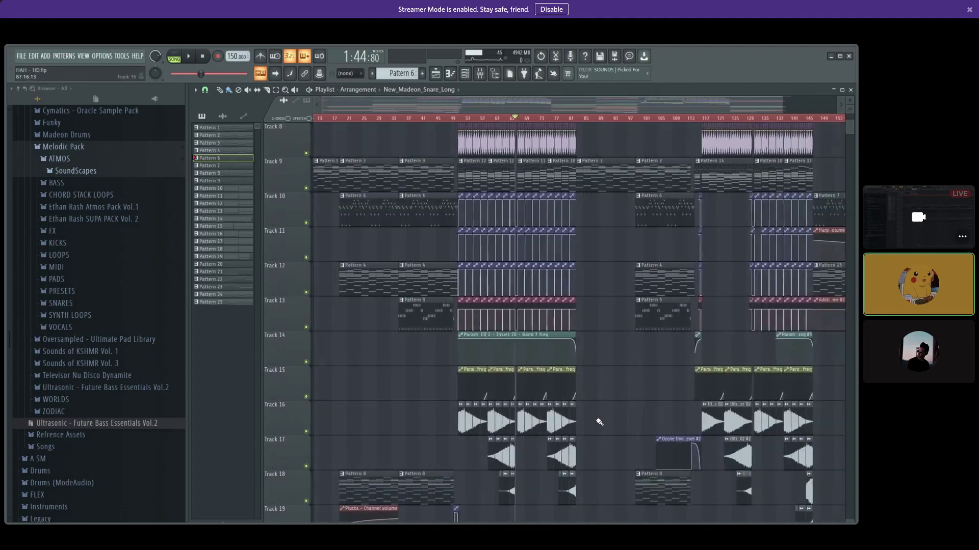
scroll(552, 351, up, 5)
scroll(541, 452, up, 3)
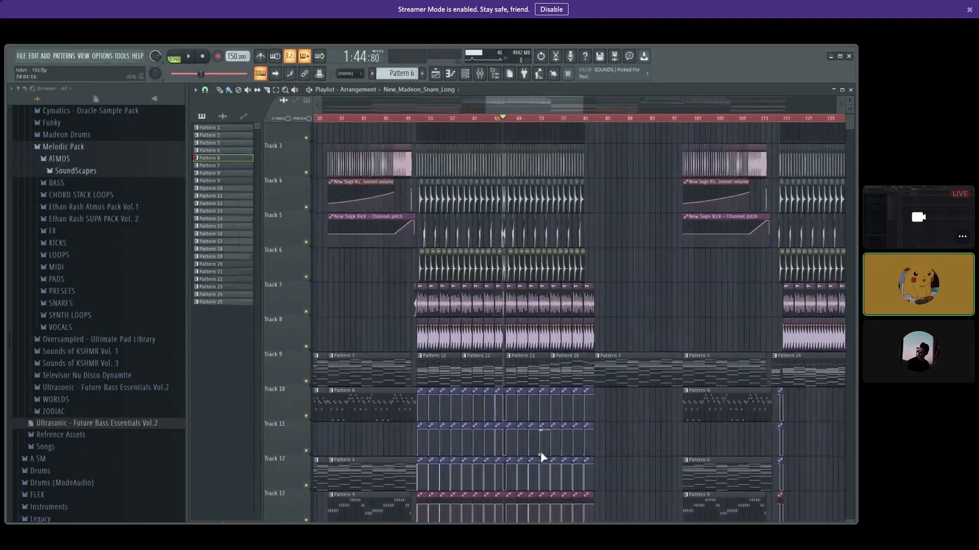
scroll(540, 452, up, 4)
scroll(493, 443, down, 3)
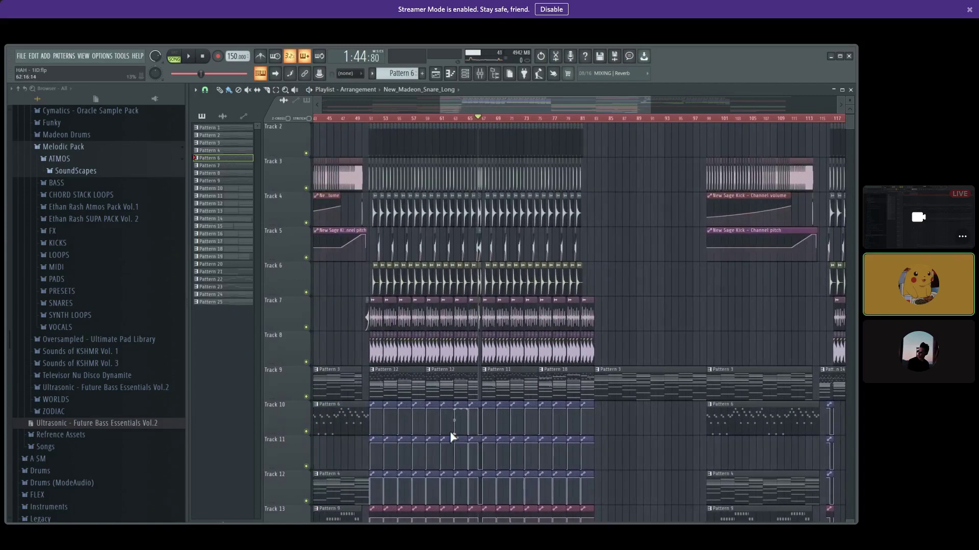
scroll(451, 430, up, 3)
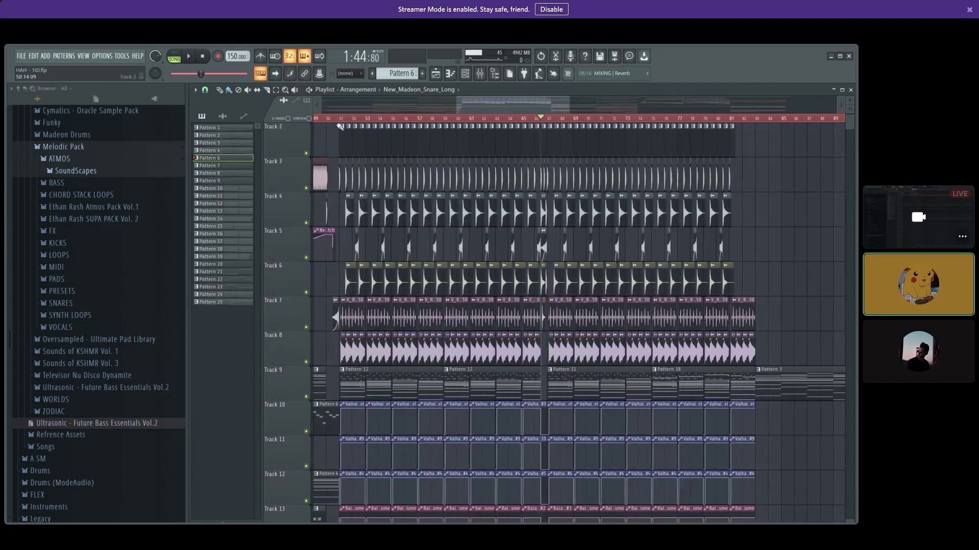
- Place the playhead at bar 67 and survey the drop's second half, from the drum and crash tracks down to the automation, through bar 83
click(340, 119)
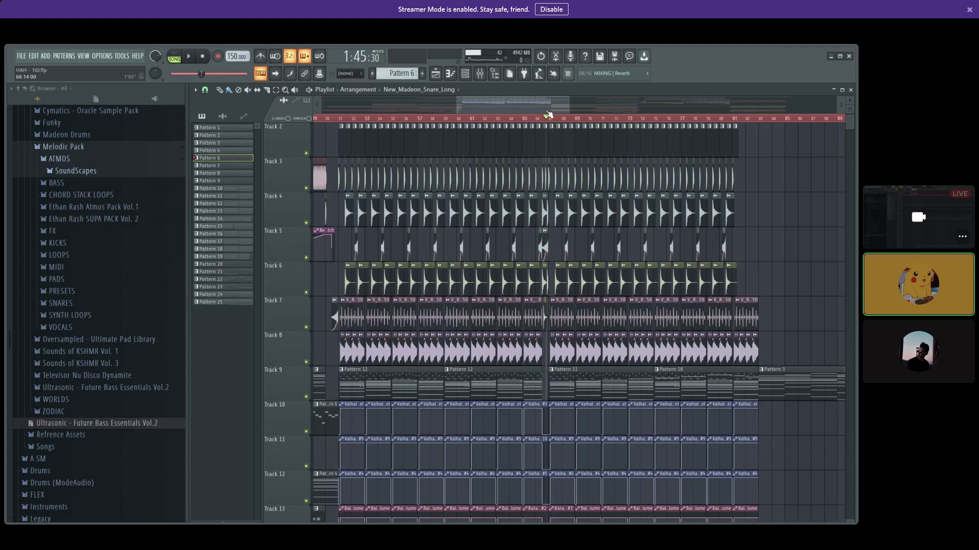
drag(549, 115, 555, 115)
scroll(627, 411, up, 4)
drag(849, 101, 848, 114)
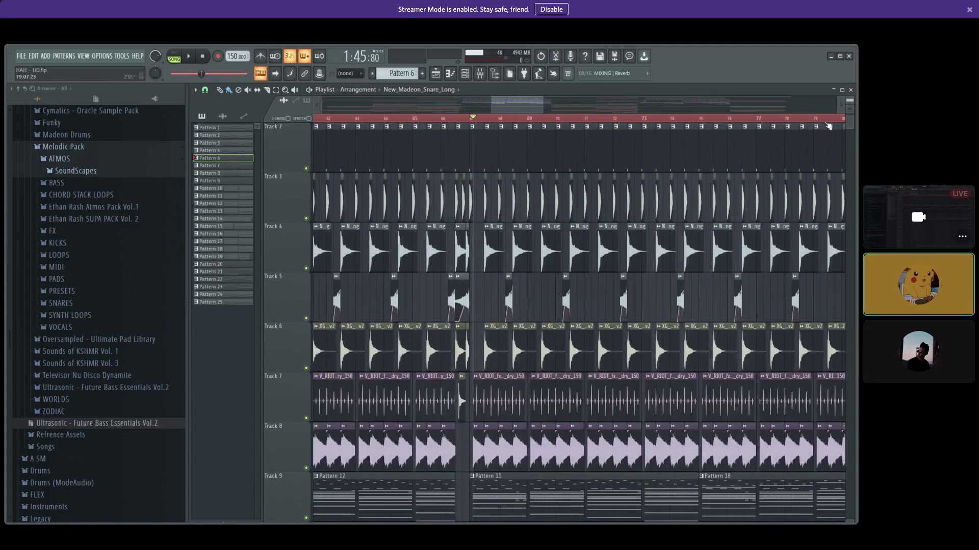
scroll(524, 328, down, 5)
scroll(407, 157, up, 3)
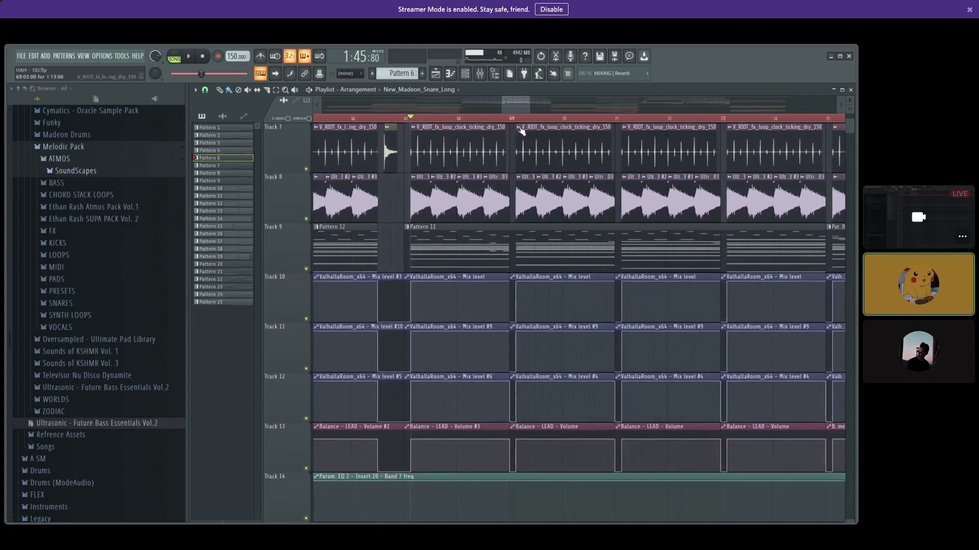
drag(516, 105, 547, 112)
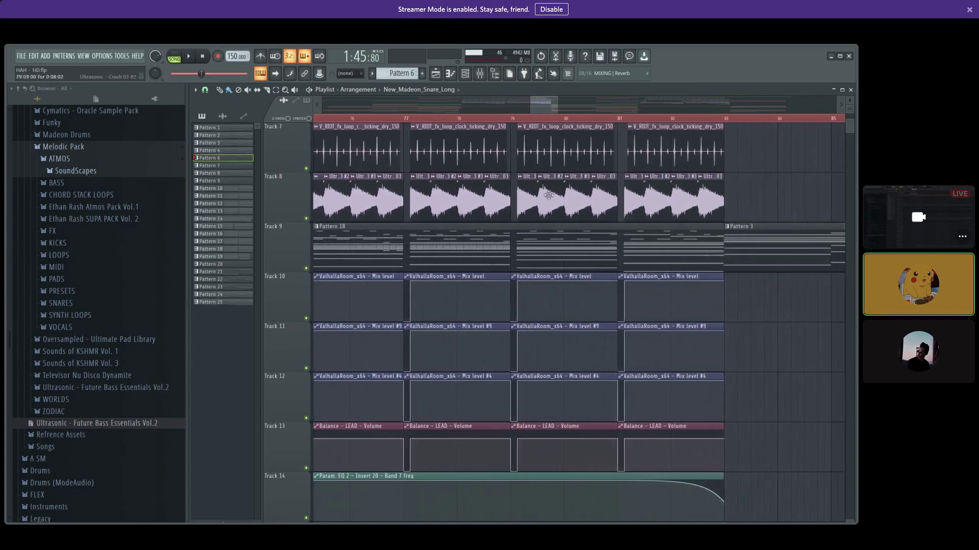
scroll(743, 273, down, 5)
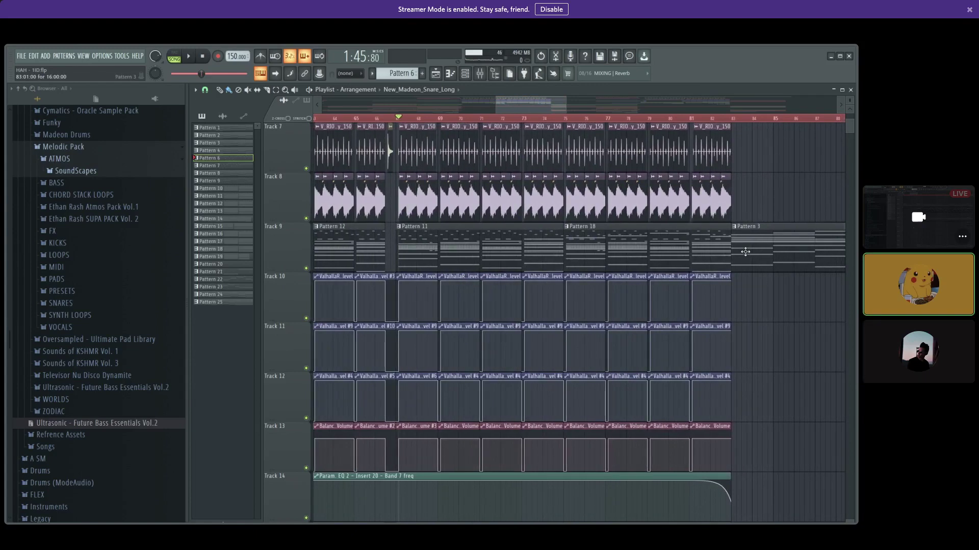
- Open Pattern 11's notes in the piano roll, solo the three Saws channels, and examine the Saws chord voicing across its octaves
double_click(418, 253)
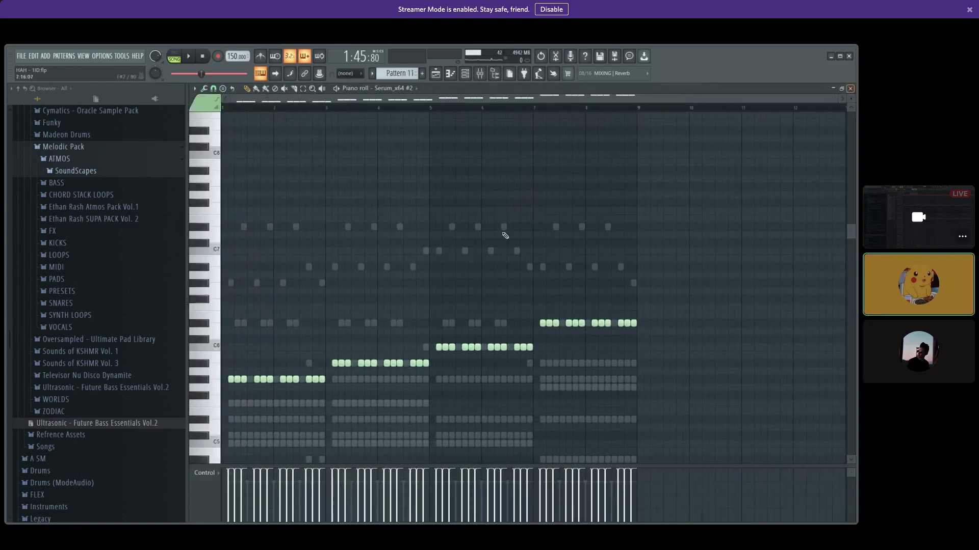
key(F6)
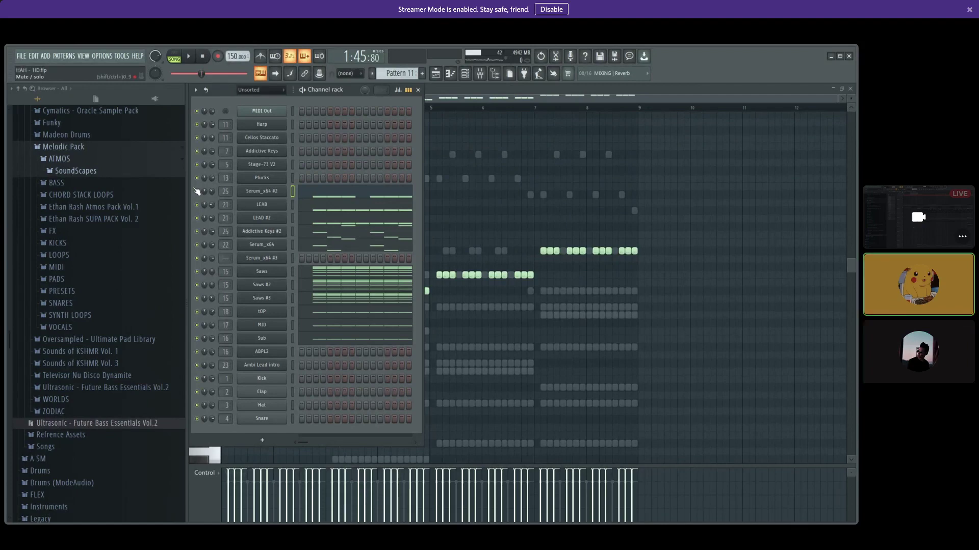
click(197, 285)
key(F6)
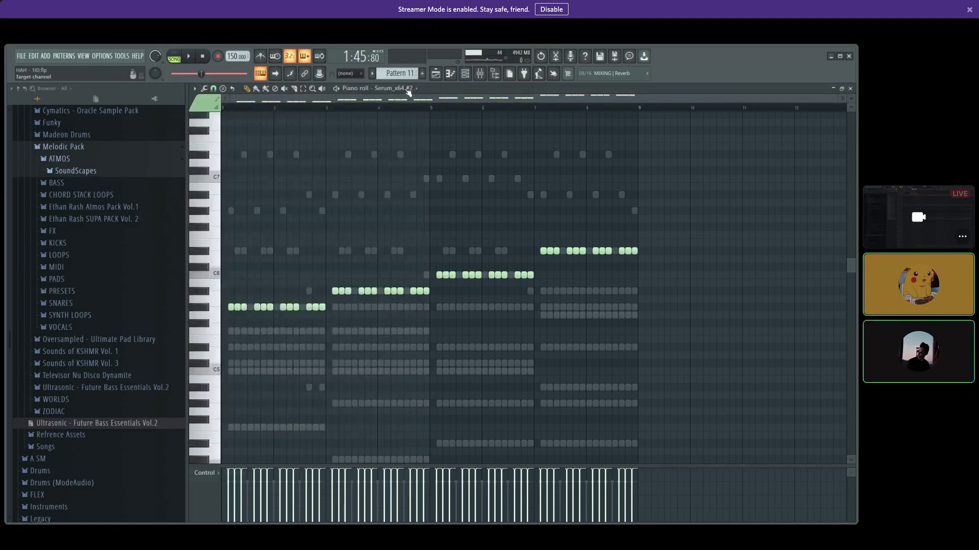
double_click(633, 387)
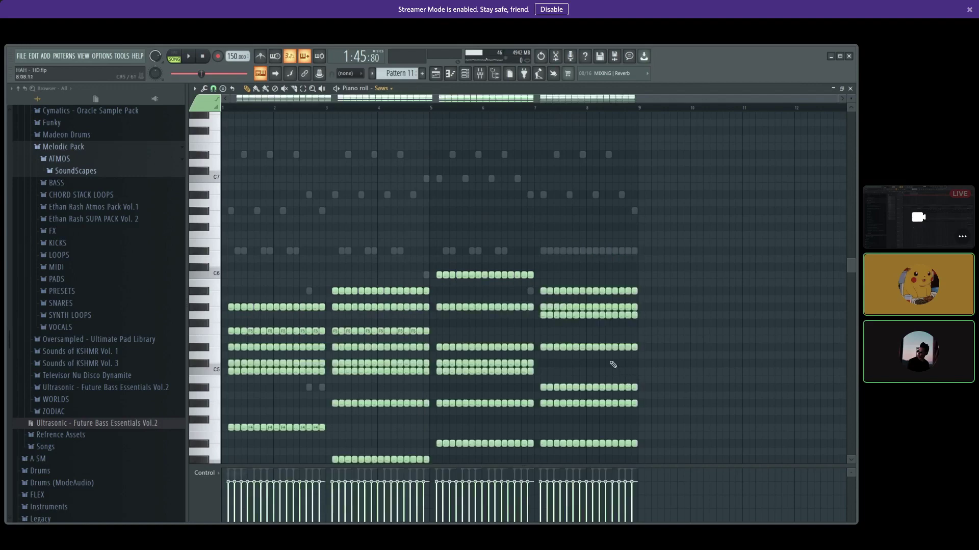
scroll(696, 277, down, 2)
scroll(696, 276, down, 4)
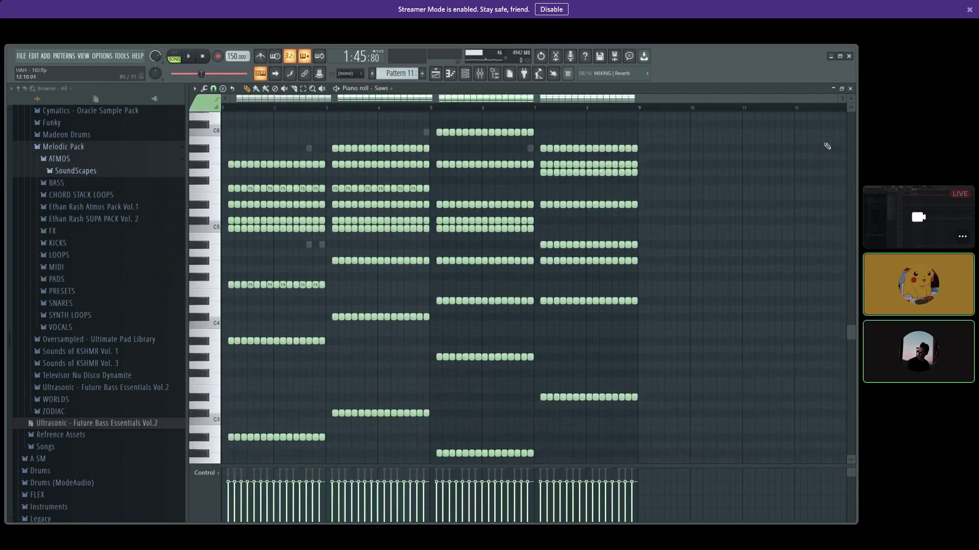
- Play the soloed Saws from bar 67 with the mixer open and select the Saws mixer track to show its effects
key(F9)
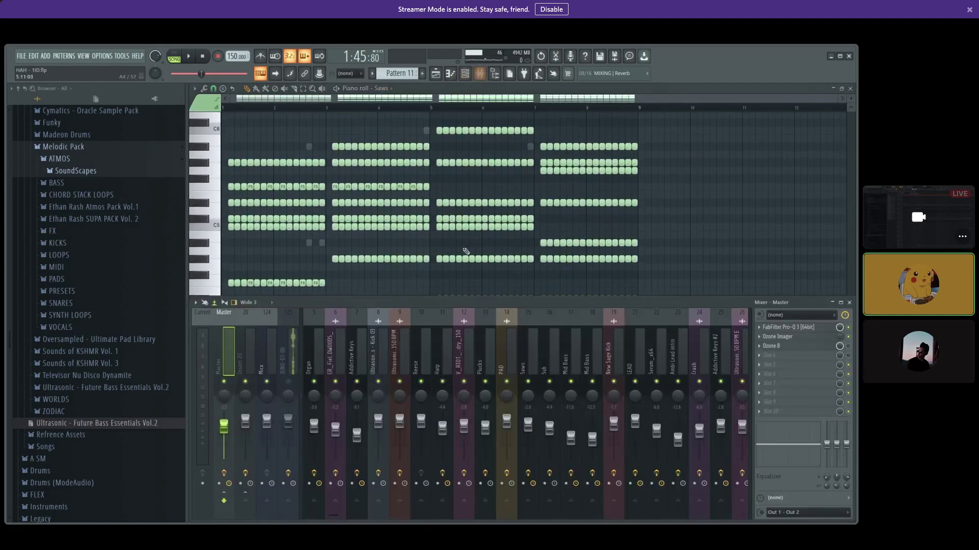
mouse_move(334, 515)
mouse_down()
mouse_move(317, 517)
mouse_move(351, 516)
mouse_up()
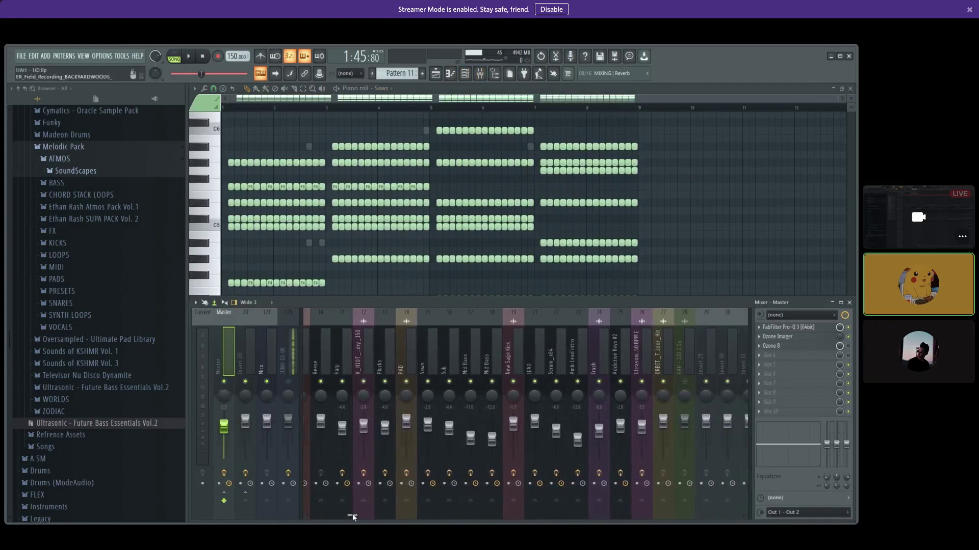
key(space)
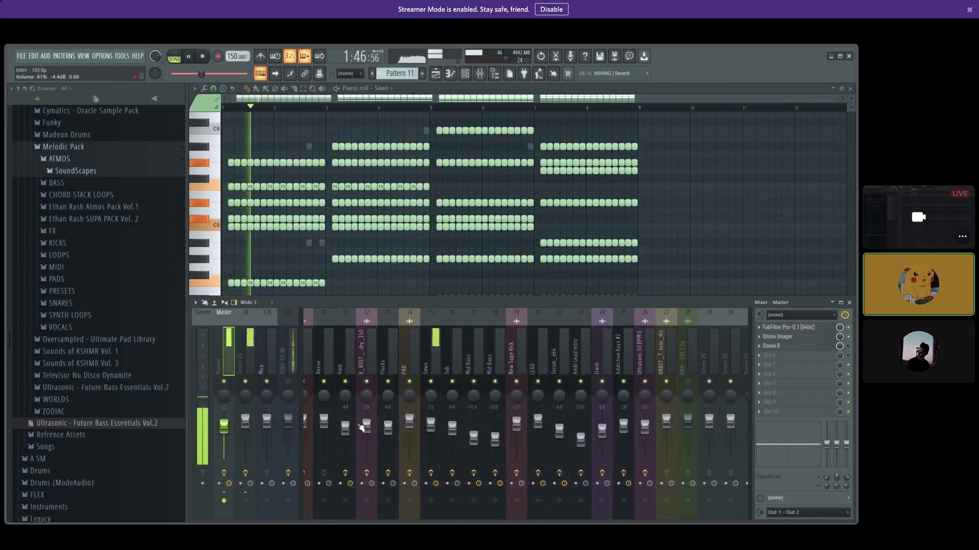
click(428, 366)
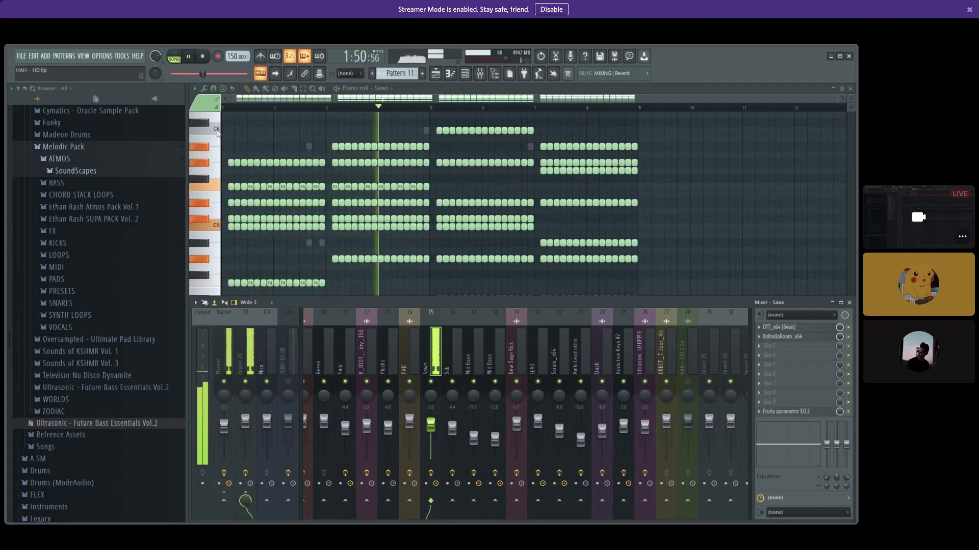
key(space)
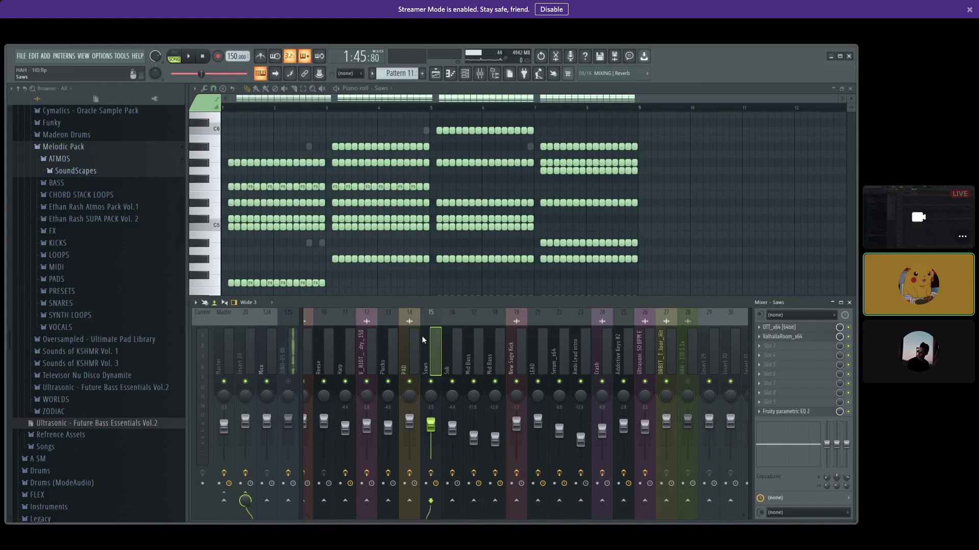
- Examine the OTT, ValhallaRoom and Fruity parametric EQ 2 settings on the Saws mixer track
click(786, 329)
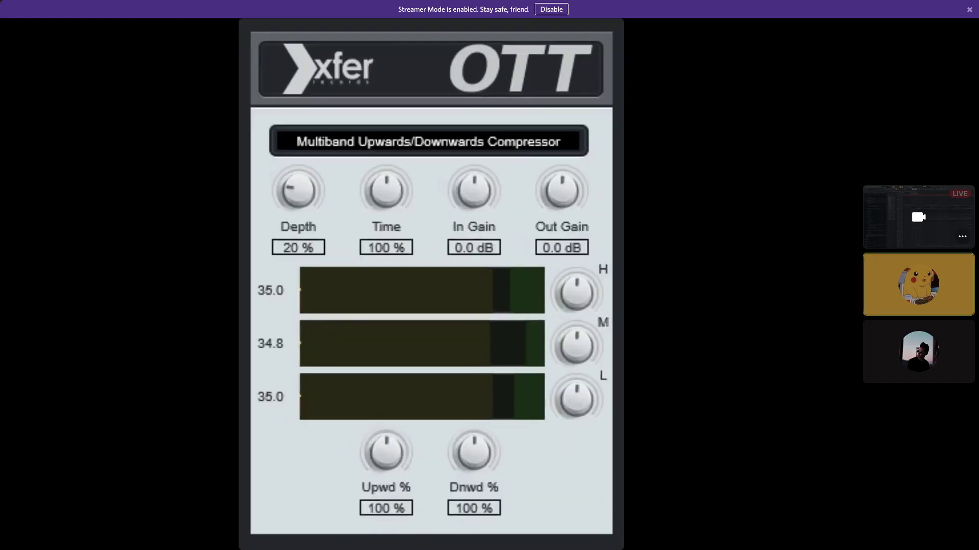
click(788, 328)
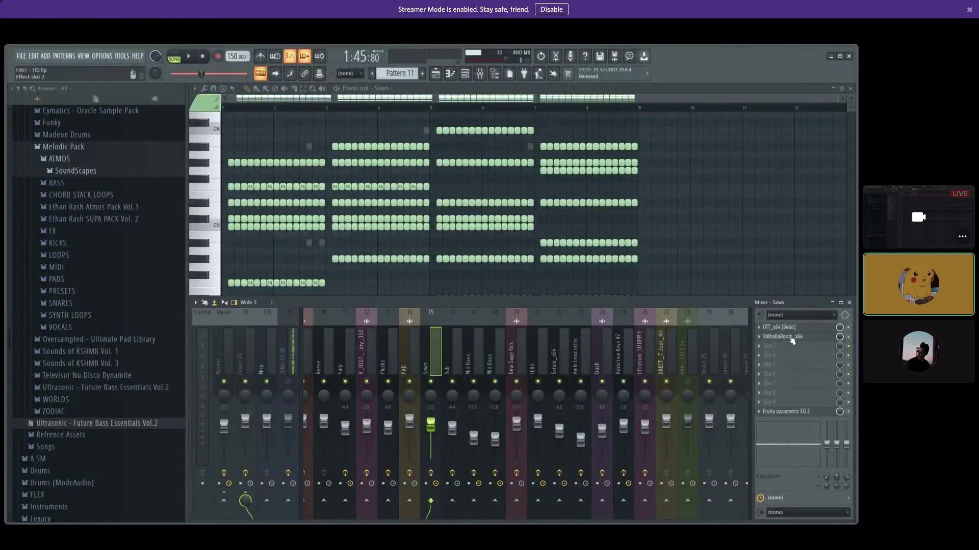
click(791, 338)
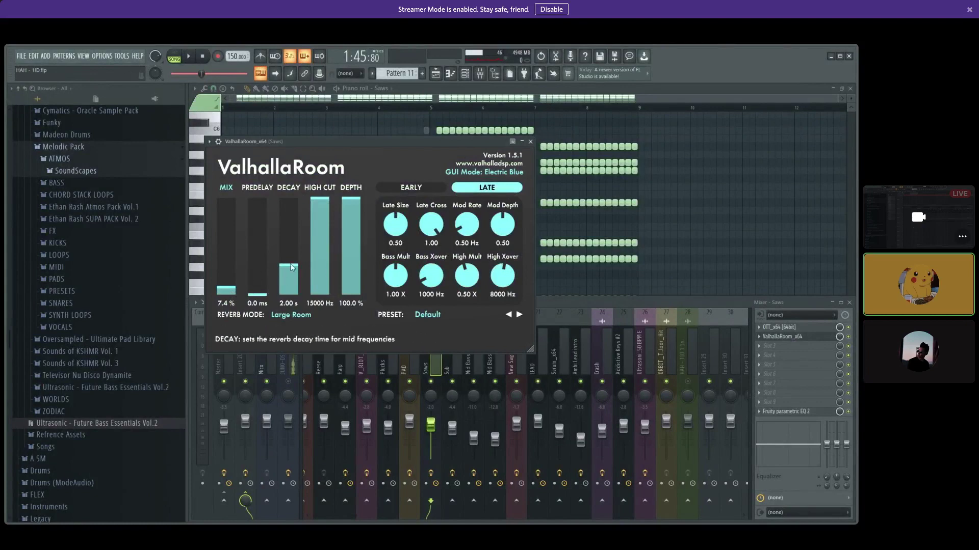
click(530, 141)
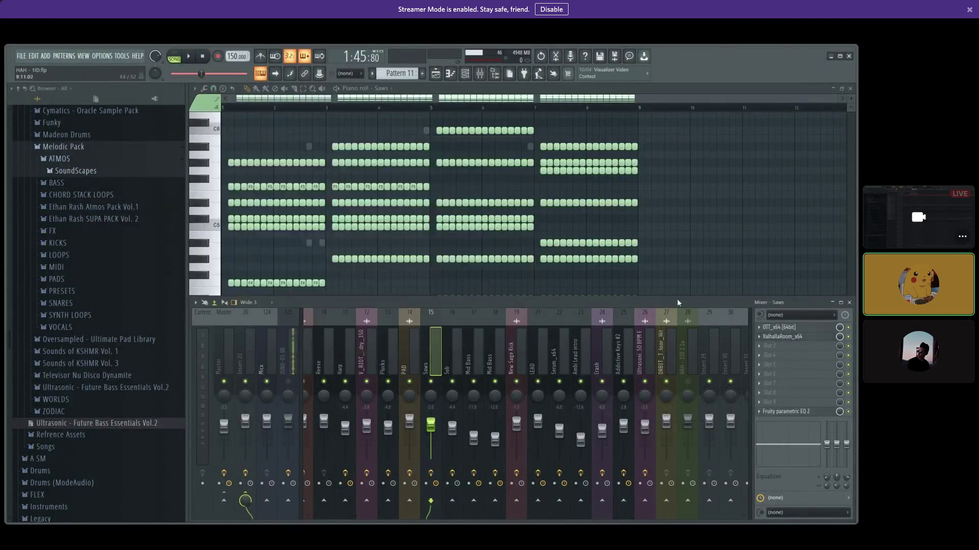
click(784, 412)
drag(483, 248, 488, 261)
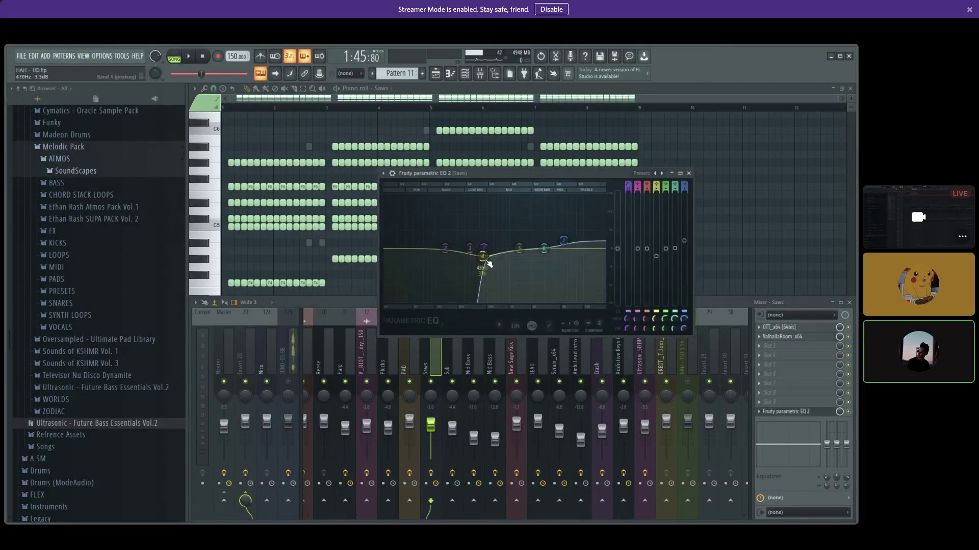
click(689, 174)
- Reopen ValhallaRoom on the Saws mixer track, examine its high cut and depth controls at maximum, and close it
click(783, 337)
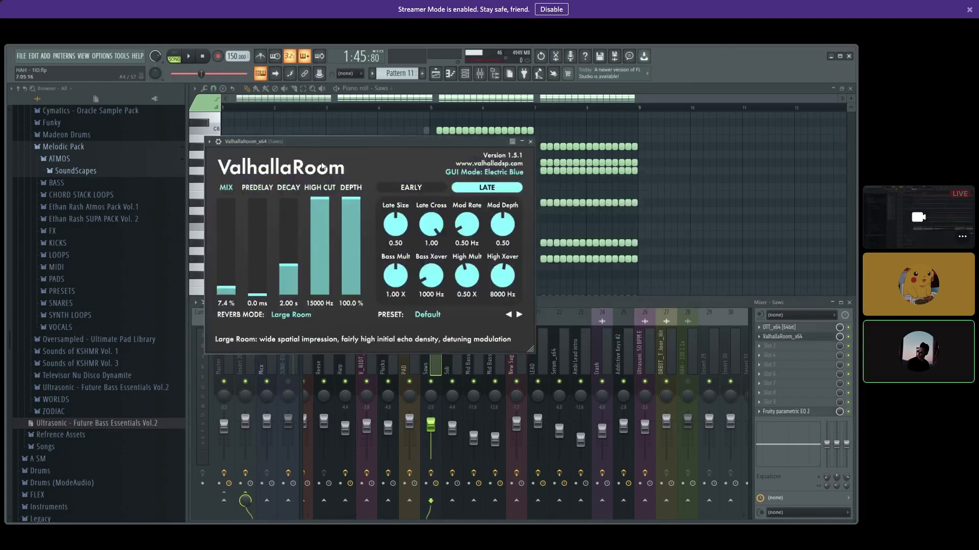
mouse_move(351, 212)
mouse_down()
mouse_move(361, 292)
mouse_move(355, 195)
mouse_up()
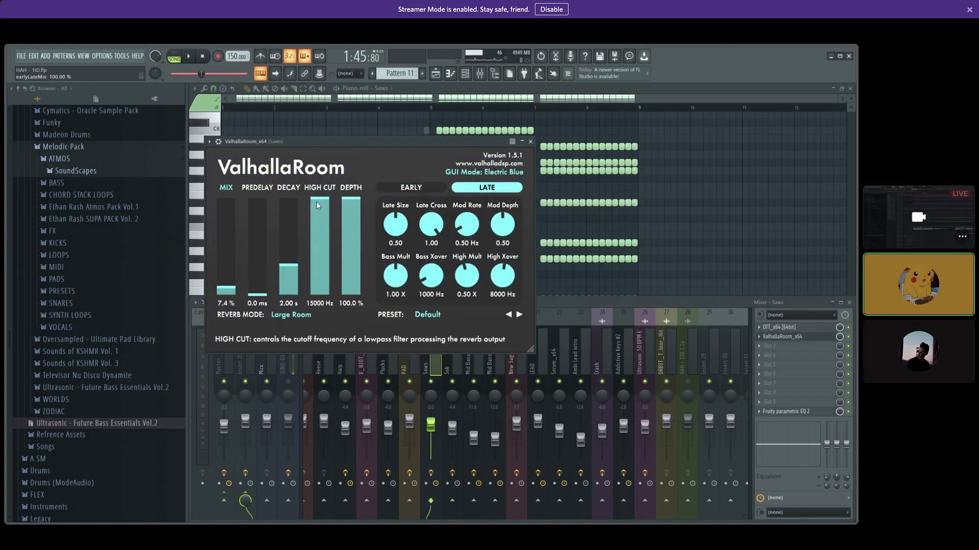
mouse_move(317, 202)
mouse_down()
mouse_move(321, 262)
mouse_move(330, 191)
mouse_move(332, 253)
mouse_move(329, 198)
mouse_move(318, 276)
mouse_move(321, 196)
mouse_up()
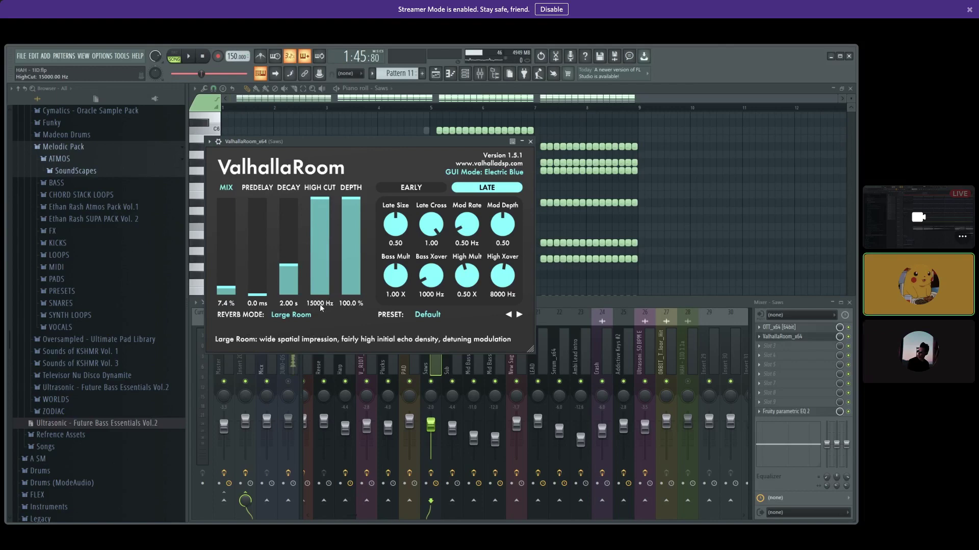
drag(317, 217, 350, 188)
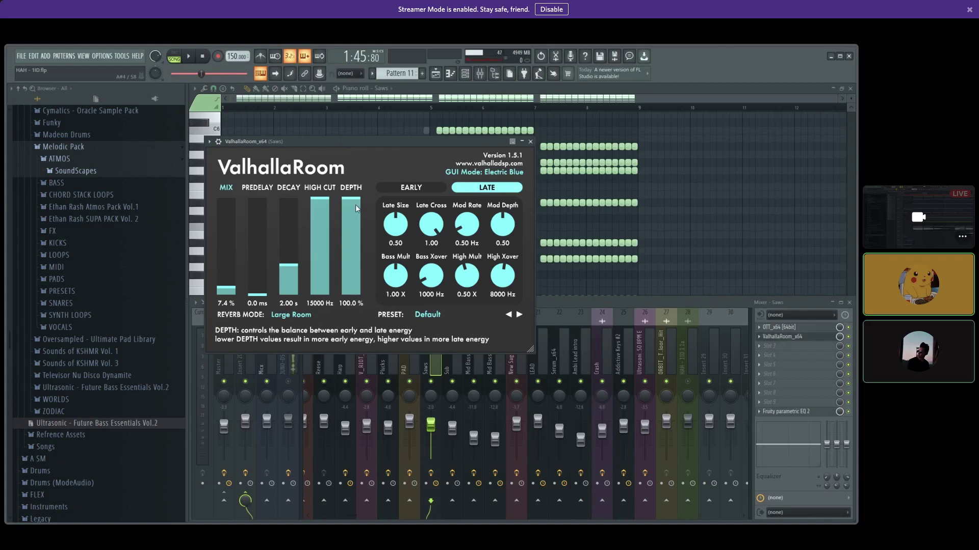
drag(356, 204, 344, 166)
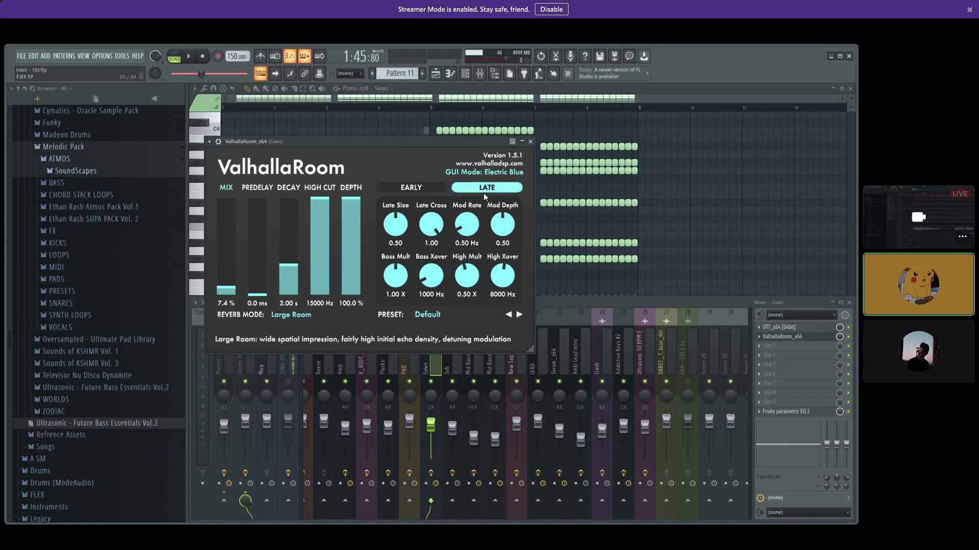
click(532, 142)
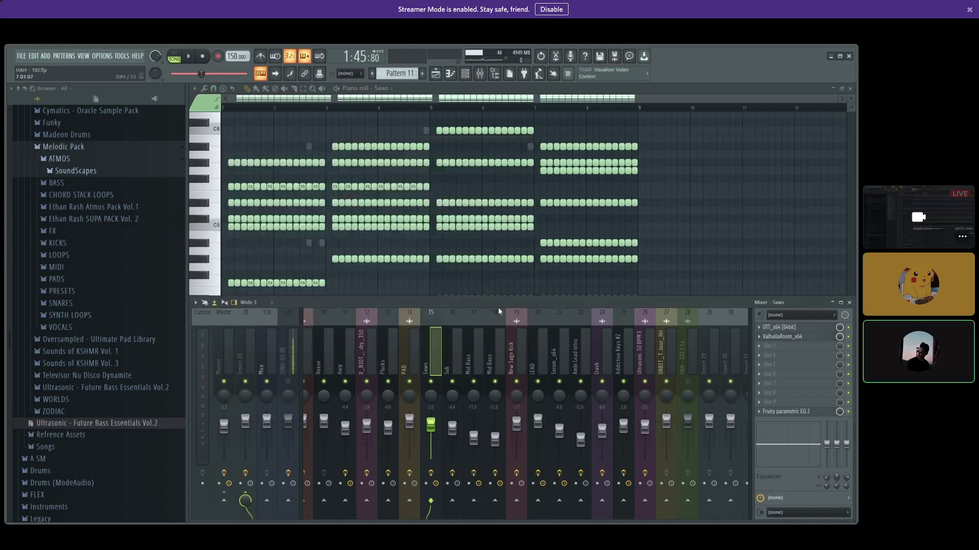
- Open the Saws channel's Serum instance from the channel rack and examine its oscillator and effects pages
key(F9)
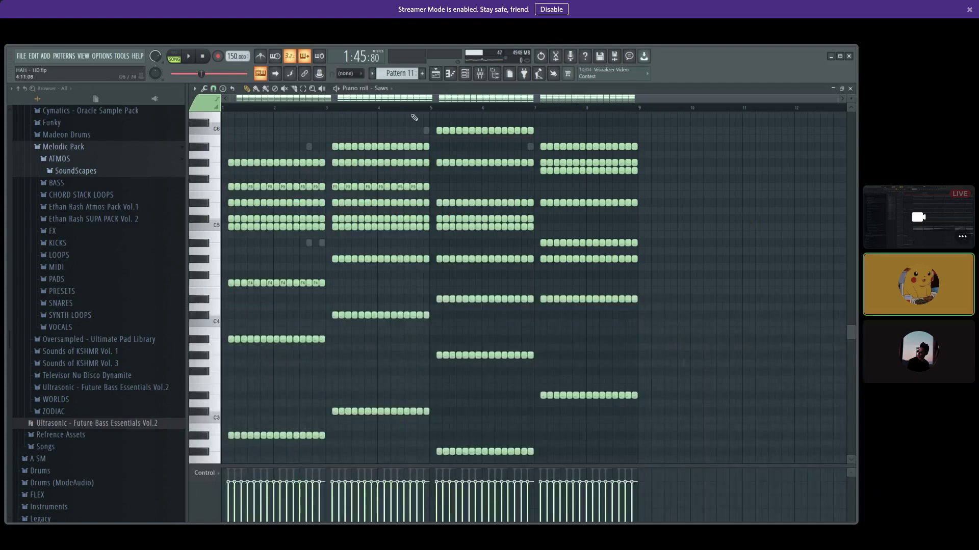
click(465, 73)
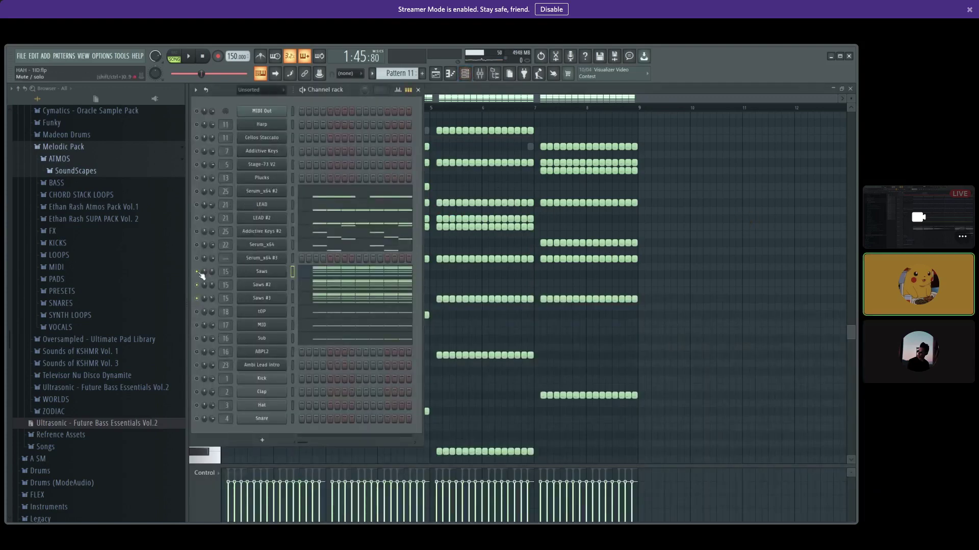
click(254, 273)
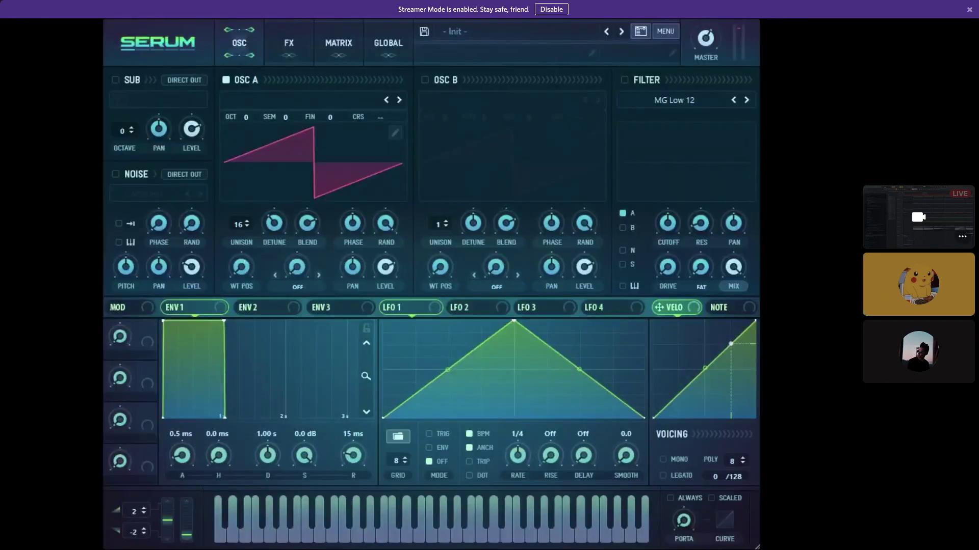
mouse_move(445, 284)
click(286, 43)
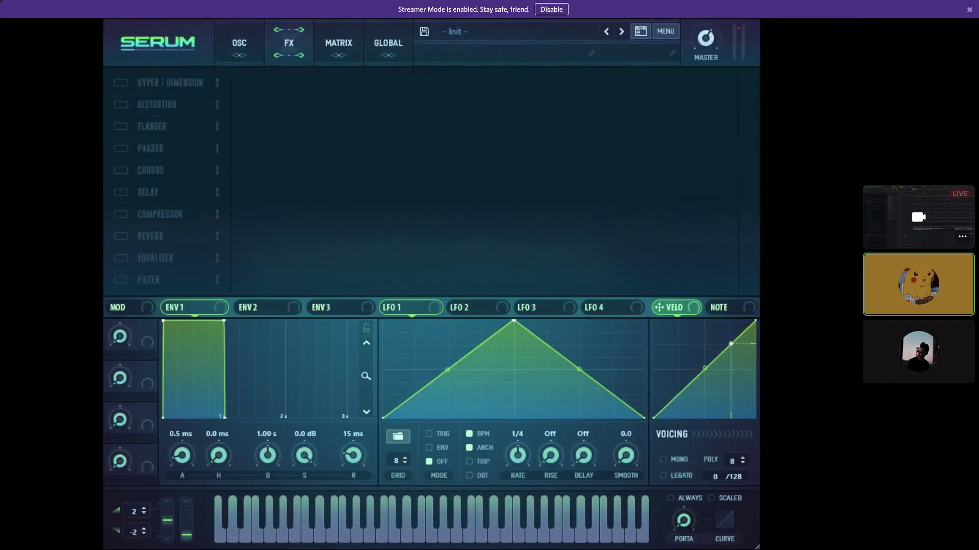
click(247, 42)
key(Escape)
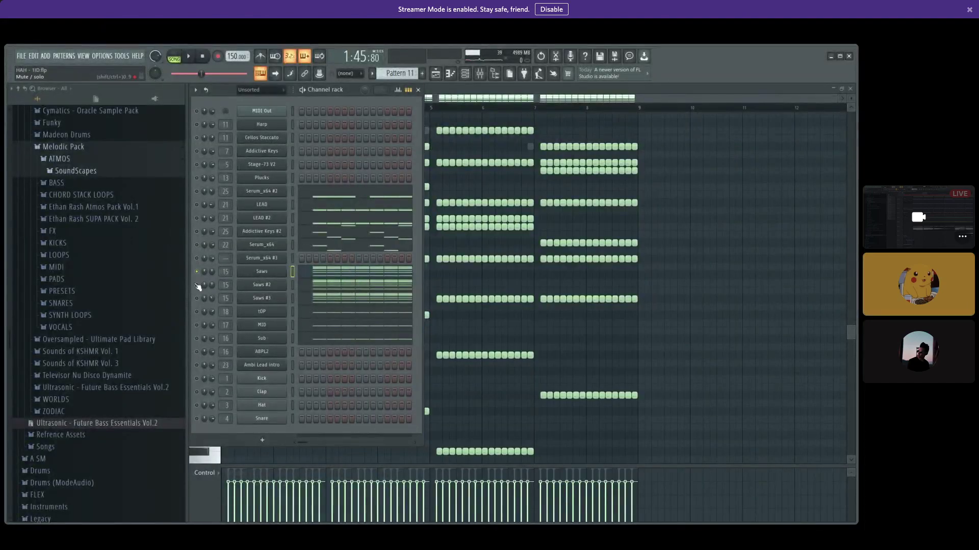
- Open the Saws #2 channel's Serum instance, examine its oscillator settings, and close it
click(264, 287)
click(262, 286)
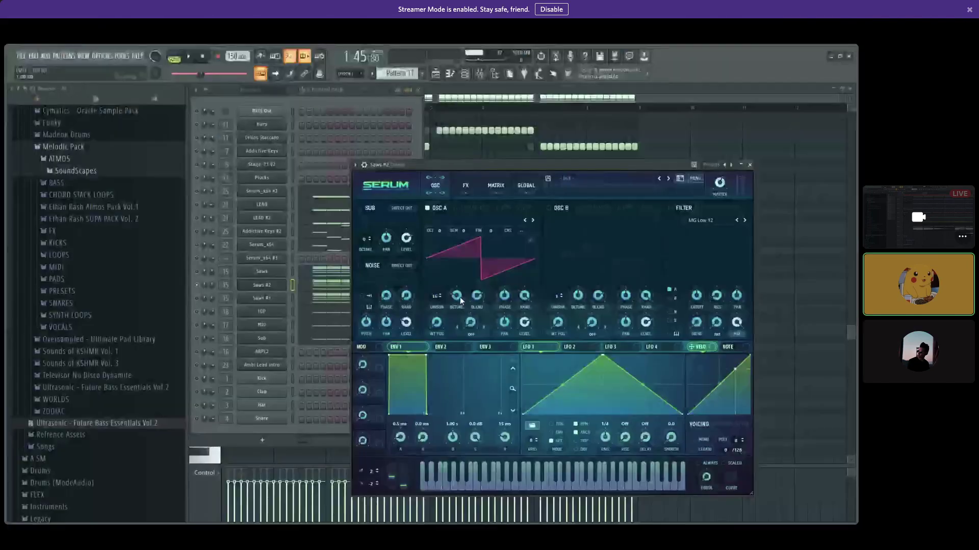
mouse_move(275, 223)
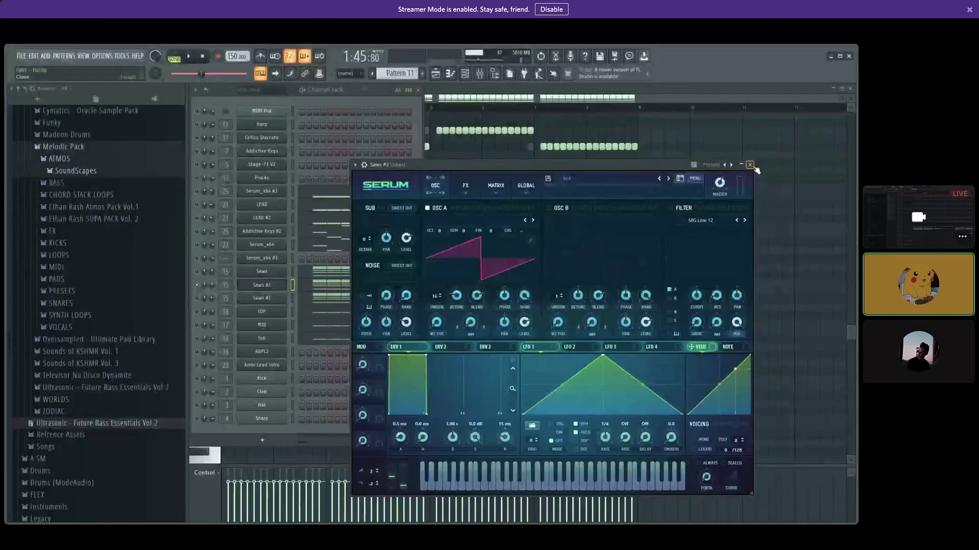
click(751, 165)
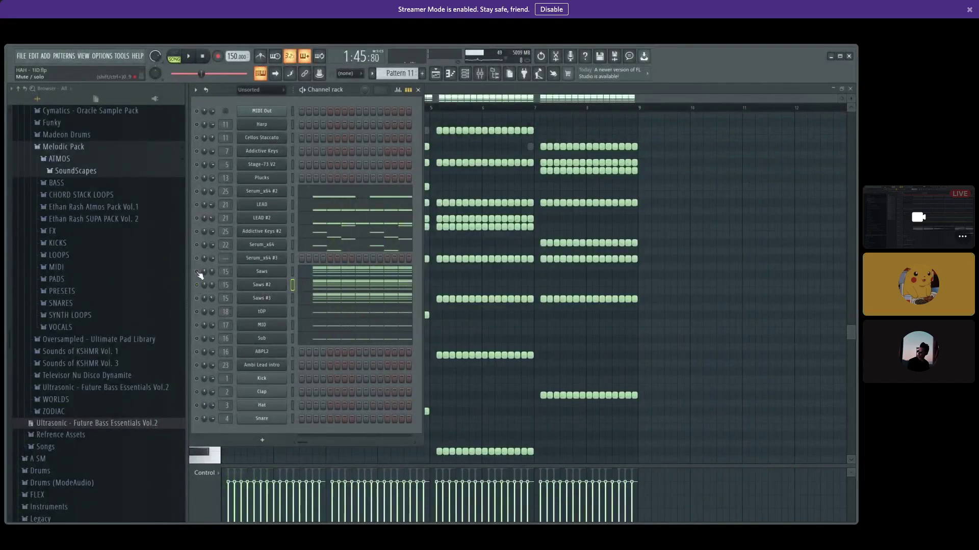
- Audition the Saws and Saws #2 channels one at a time over Pattern 11
key(space)
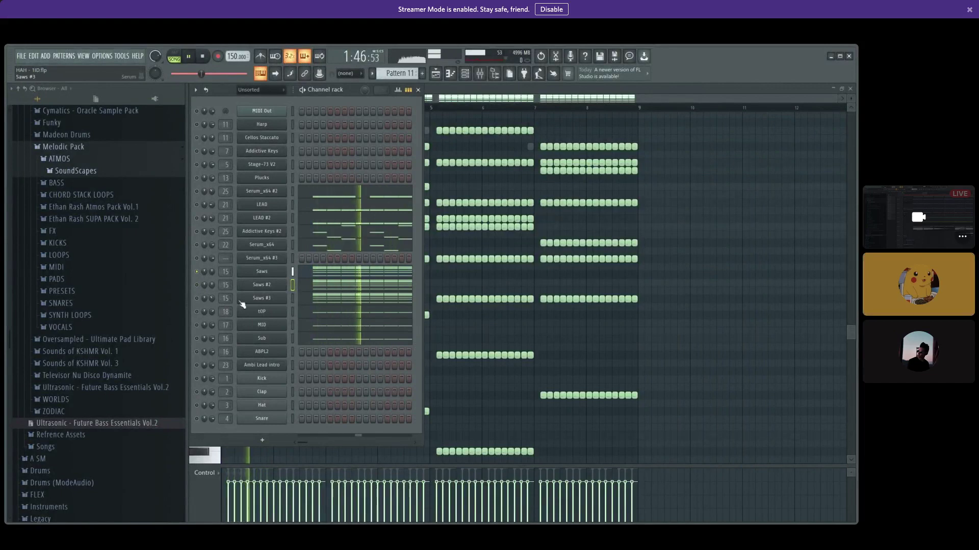
right_click(196, 285)
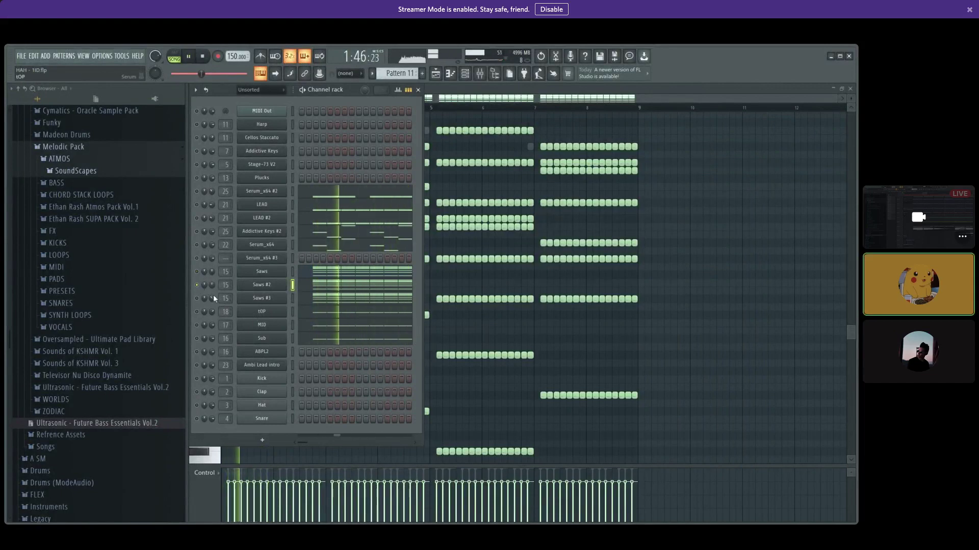
key(space)
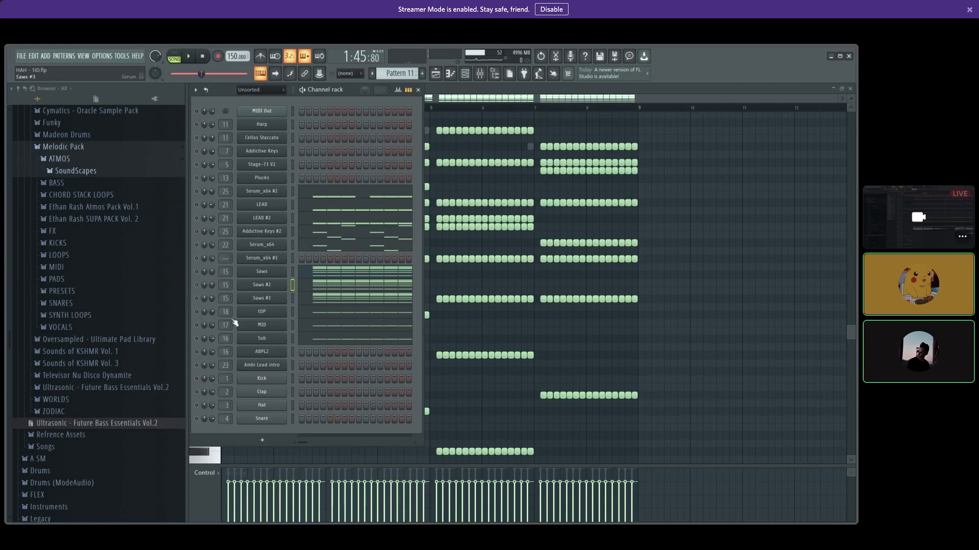
- Open the Saws #3 channel's Serum instance and examine the unison detune of oscillators A and B
click(259, 299)
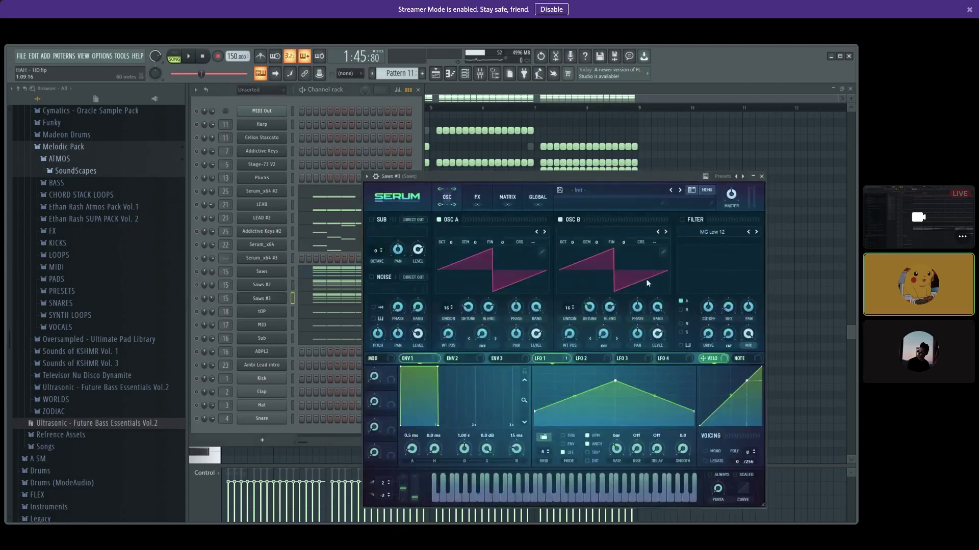
drag(589, 308, 589, 301)
drag(468, 307, 467, 305)
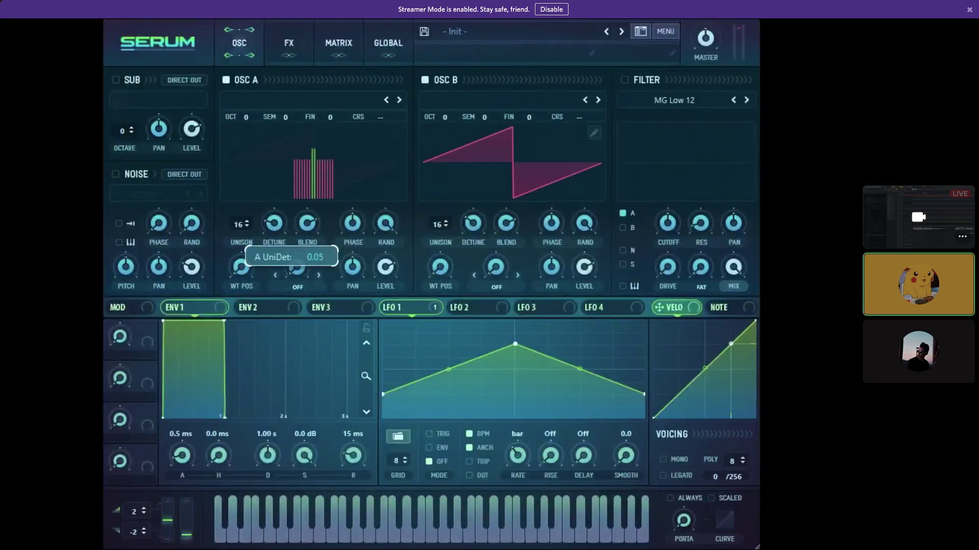
click(473, 224)
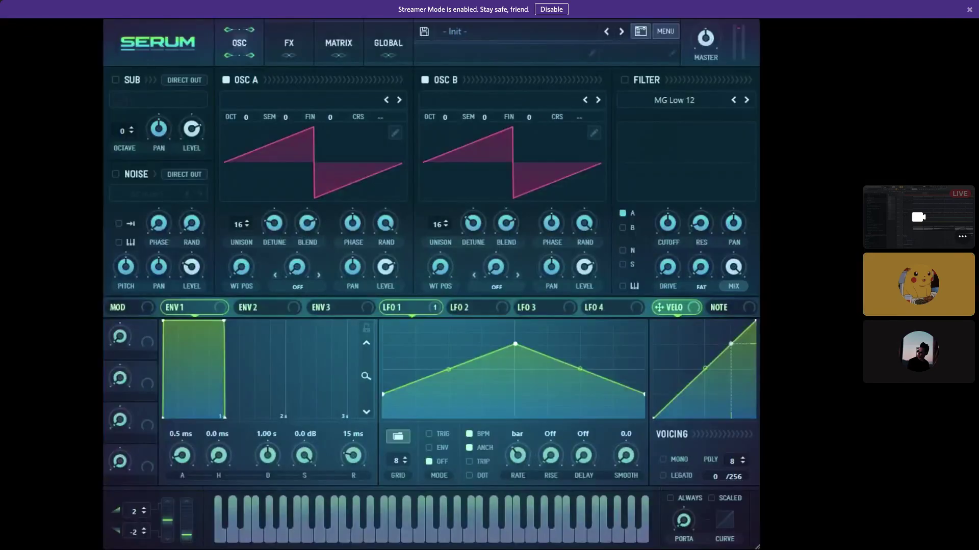
click(289, 43)
click(259, 298)
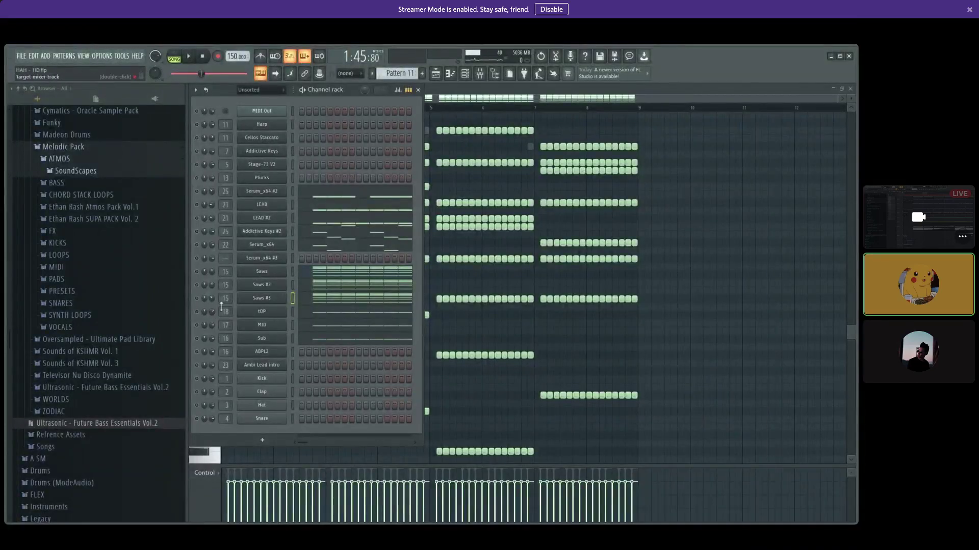
- Reopen the Saws #3 Serum instance, examine its Phaser effect settings, and return to the channel rack
click(262, 298)
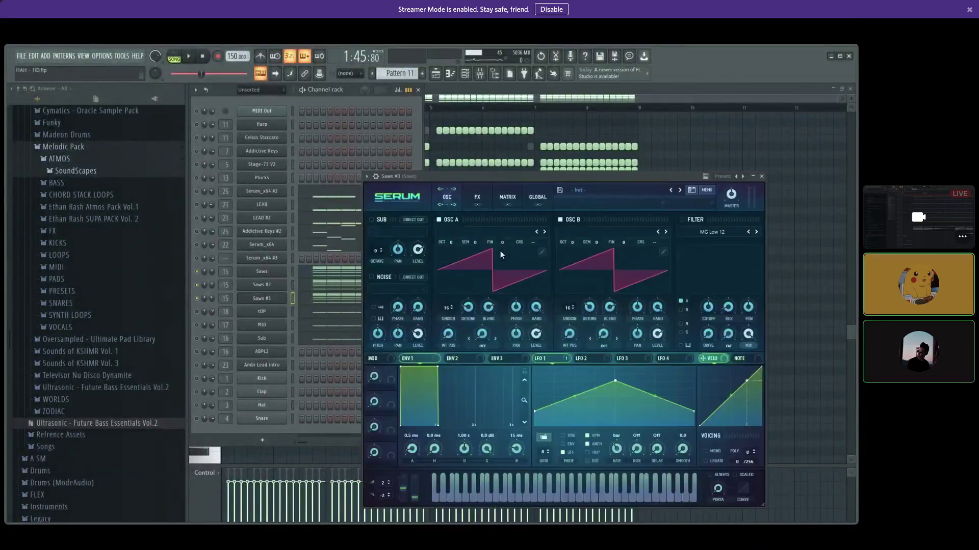
click(477, 196)
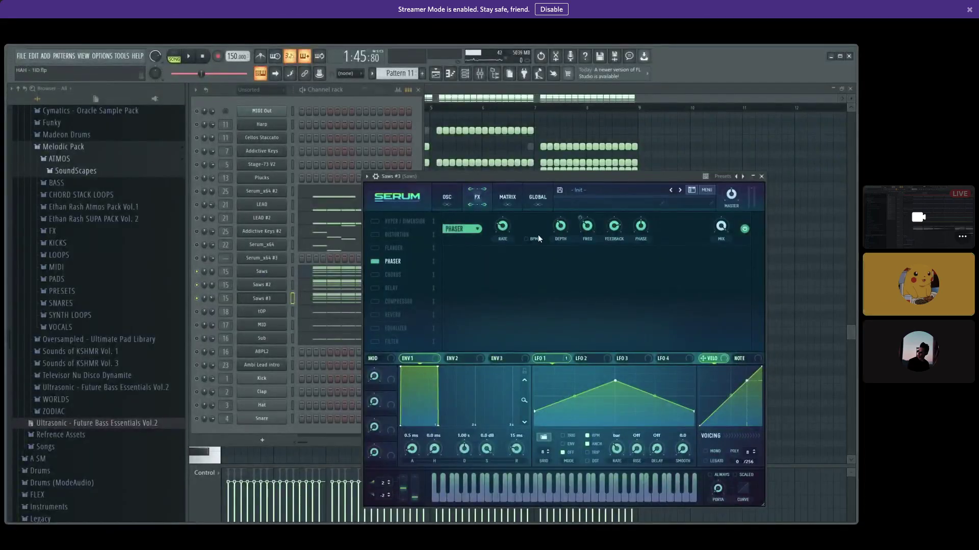
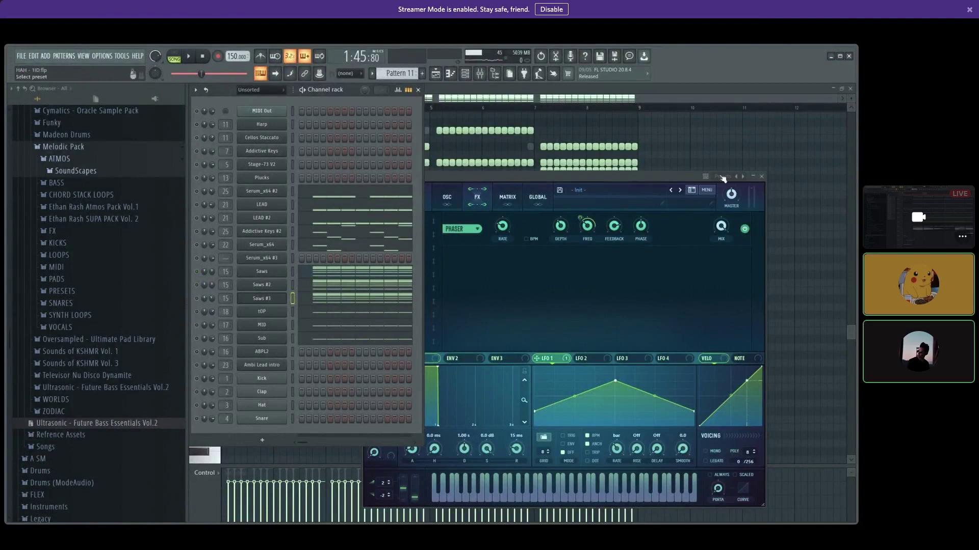
click(265, 261)
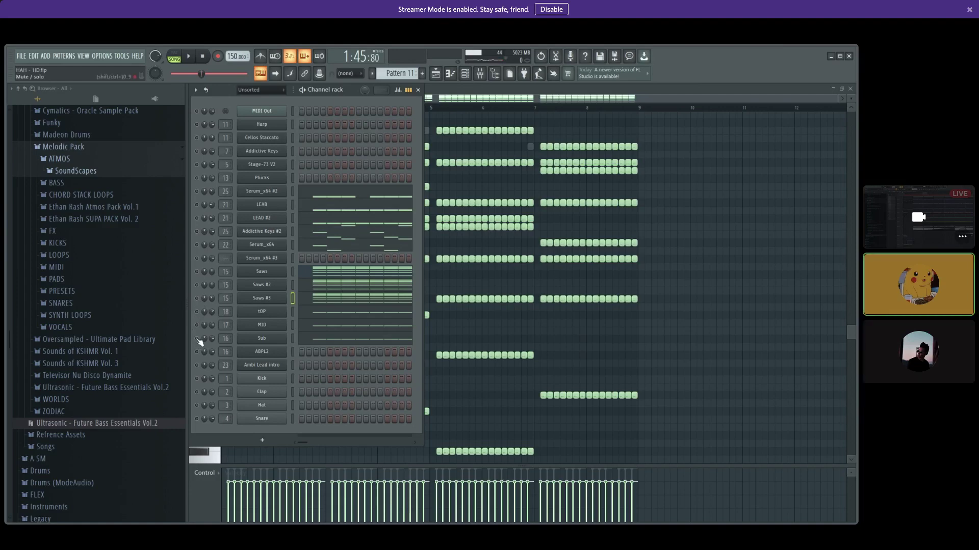
- Unmute the TOP, MID and Sub channels and audition the three bass layers together
drag(197, 339, 197, 312)
key(space)
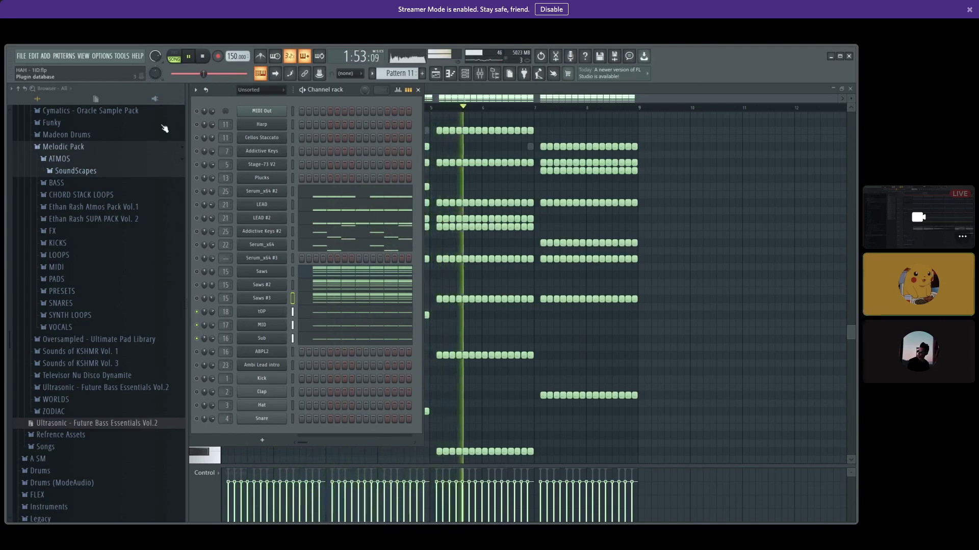
key(space)
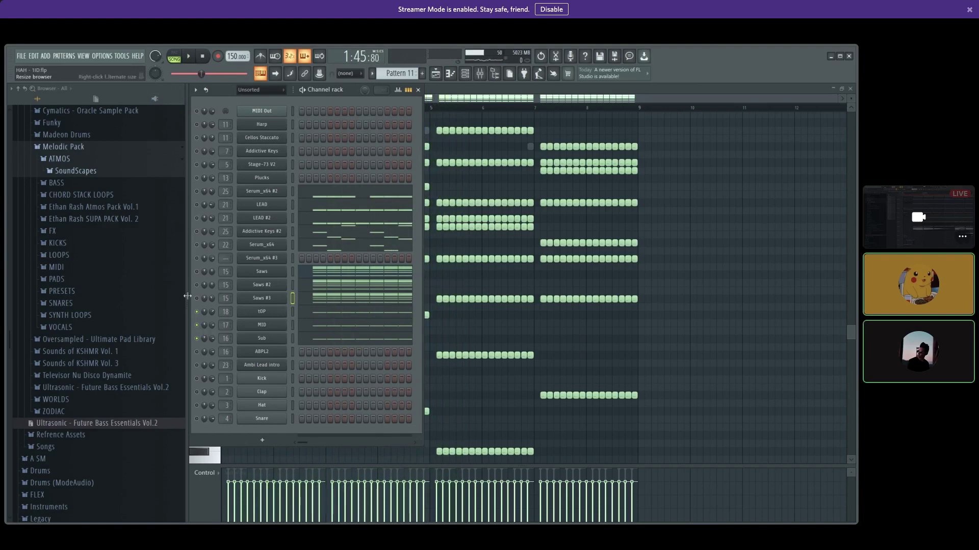
- Mute the TOP and MID channels and audition the Sub alone while viewing its Serum instance
click(197, 325)
click(197, 311)
click(280, 343)
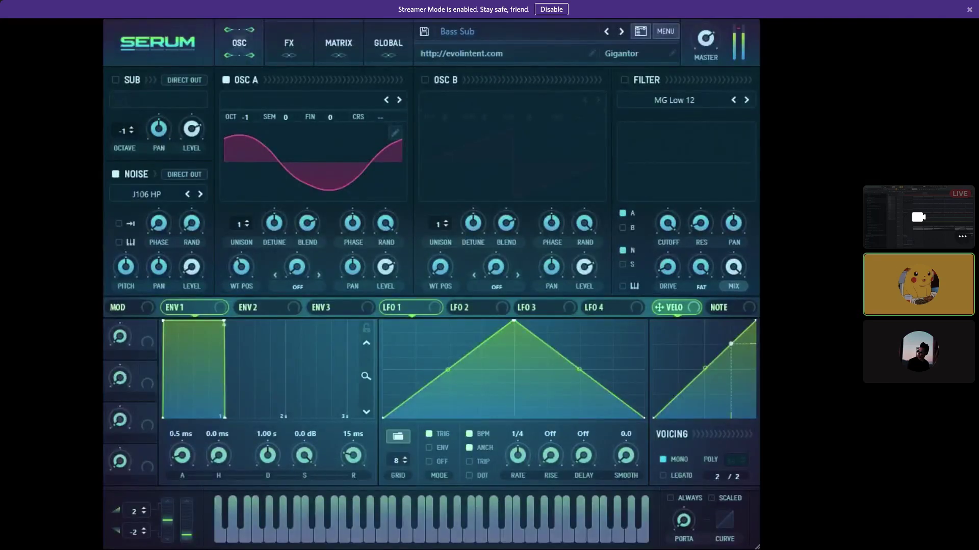
click(671, 199)
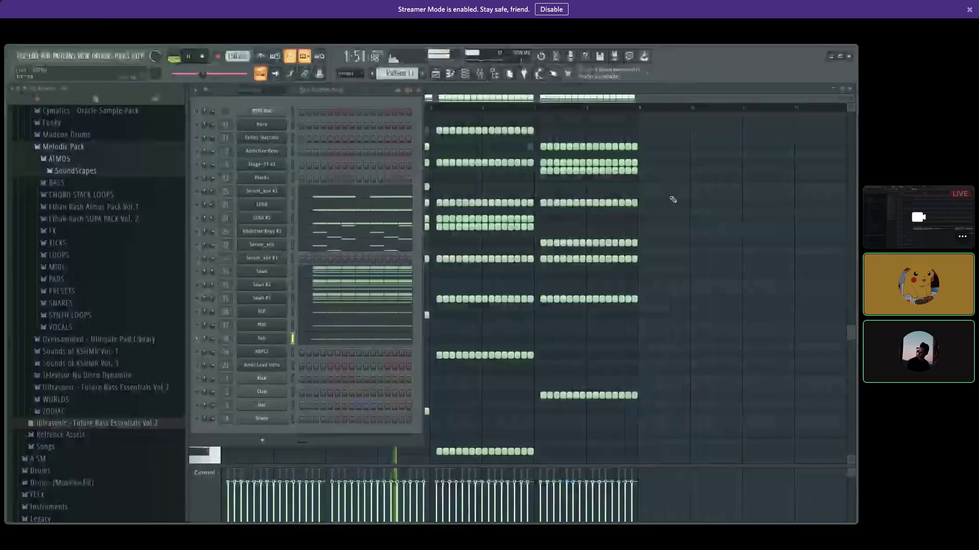
key(space)
- Reopen the Sub channel's Serum instance, examine oscillator A's waveform and wavetable position, and close it
click(197, 326)
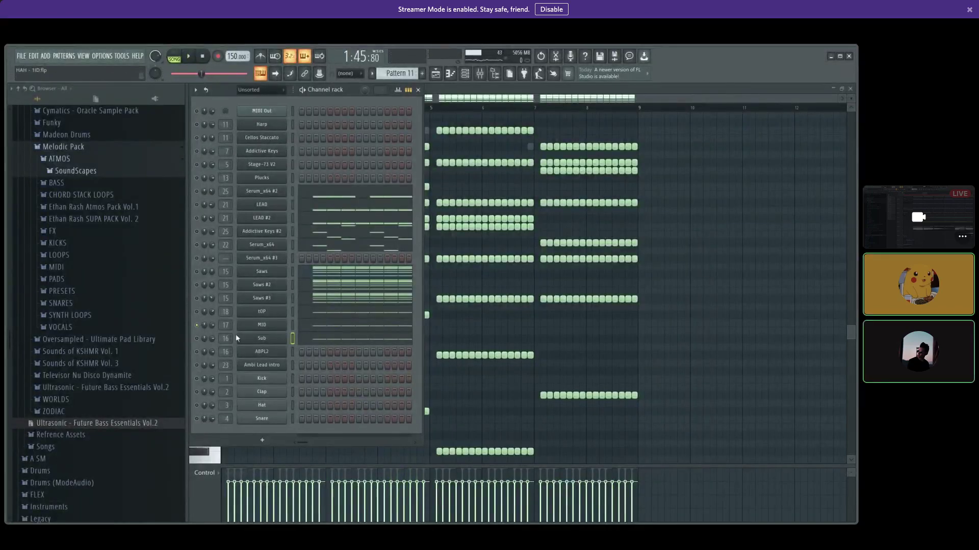
click(249, 339)
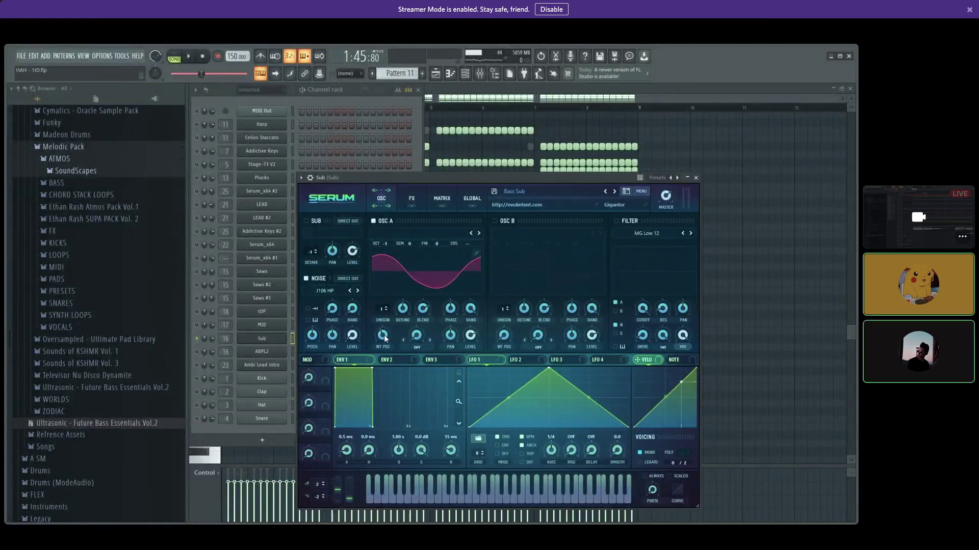
mouse_move(384, 335)
mouse_move(241, 267)
mouse_down()
mouse_move(241, 259)
mouse_move(241, 291)
mouse_move(242, 255)
mouse_up()
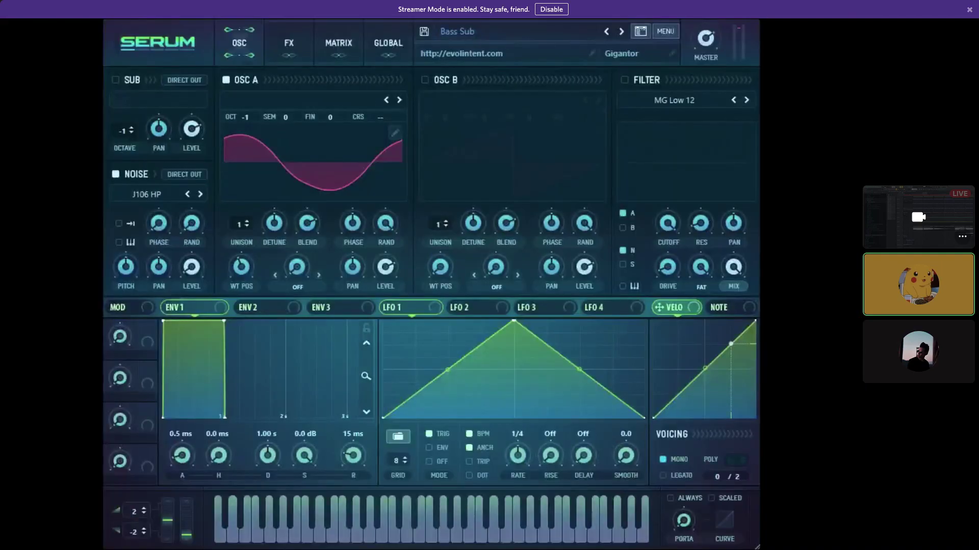
click(696, 177)
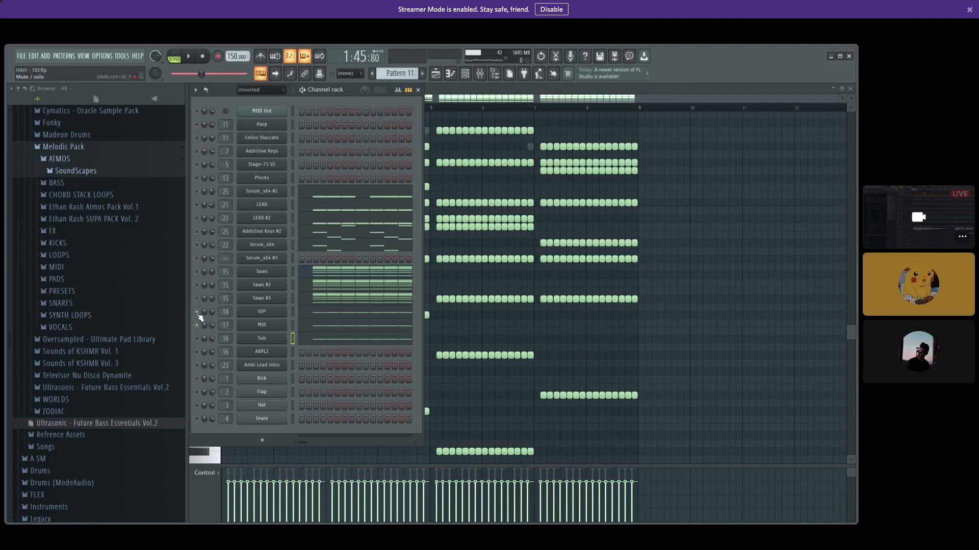
- Open the MID channel's Serum instance and examine its oscillators, including oscillator B's wavetable position, during playback
click(283, 327)
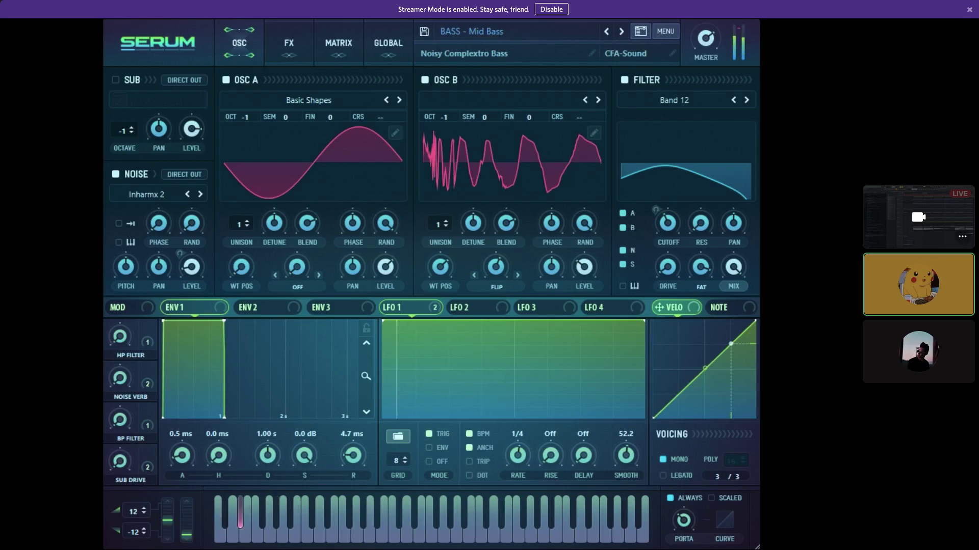
mouse_move(439, 267)
mouse_down()
mouse_move(440, 298)
mouse_move(440, 268)
mouse_up()
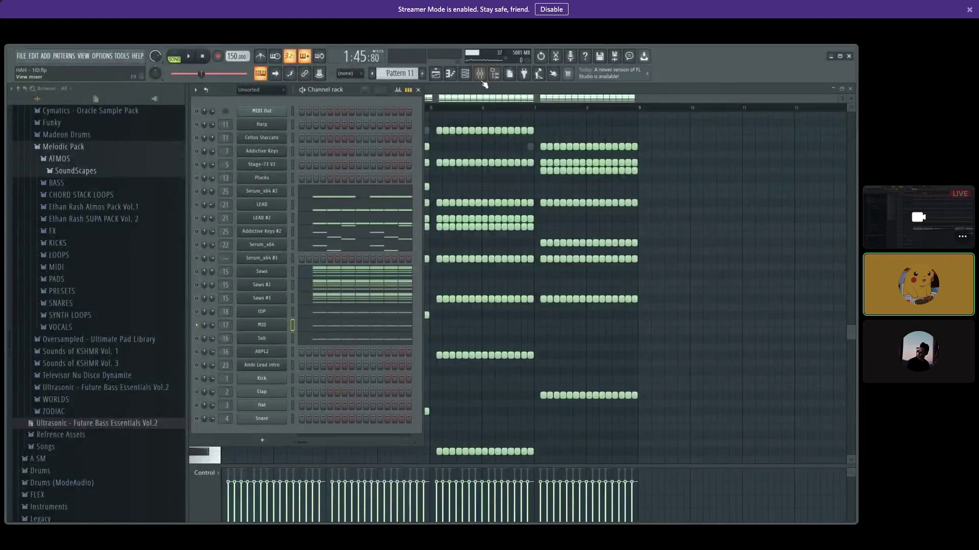
- Examine the CamelCrusher and Soundgoodizer settings on the Mid Bass mixer track and close both plugins
click(480, 75)
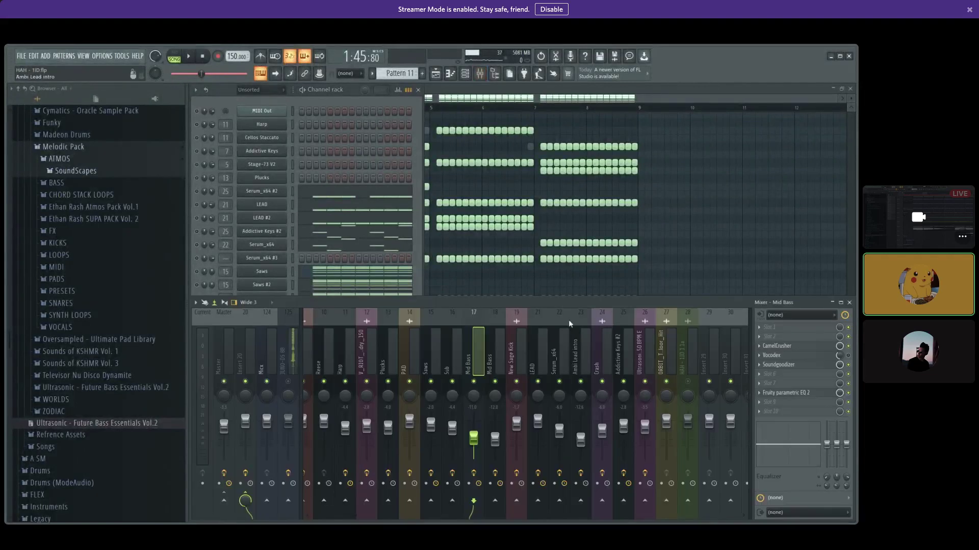
click(777, 346)
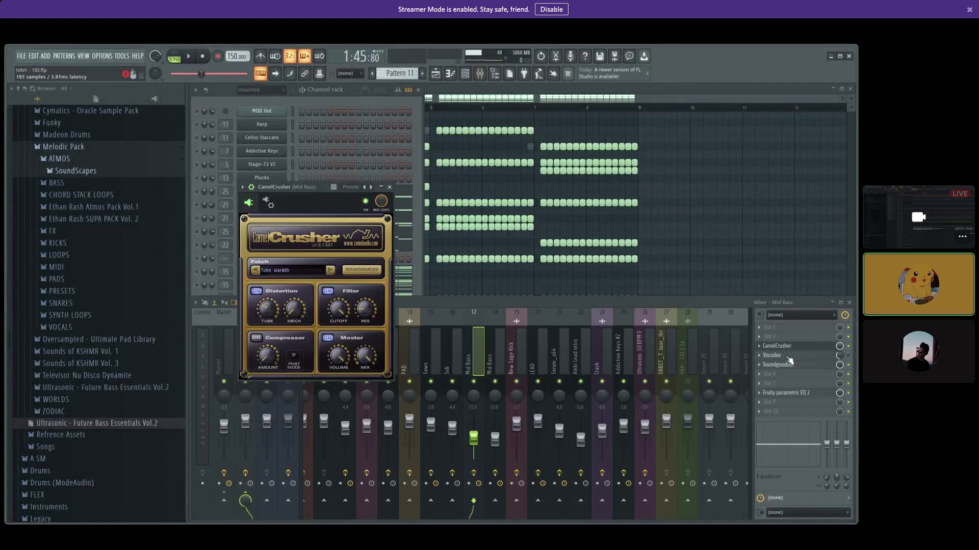
click(389, 187)
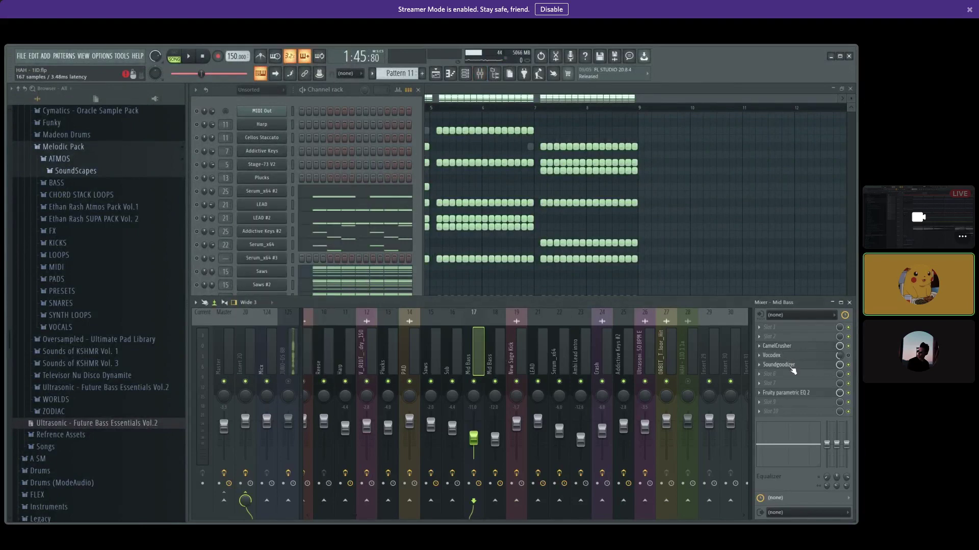
click(791, 367)
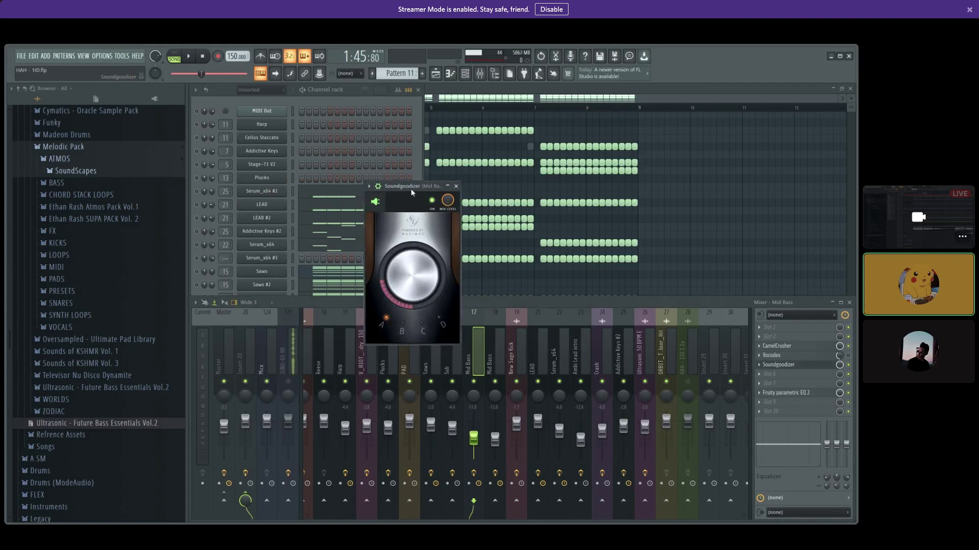
drag(410, 189, 410, 204)
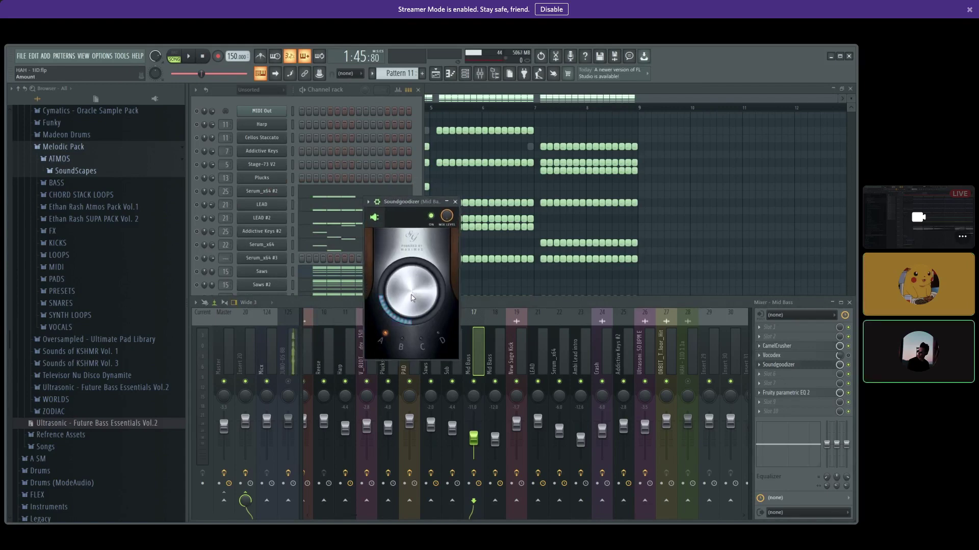
click(455, 202)
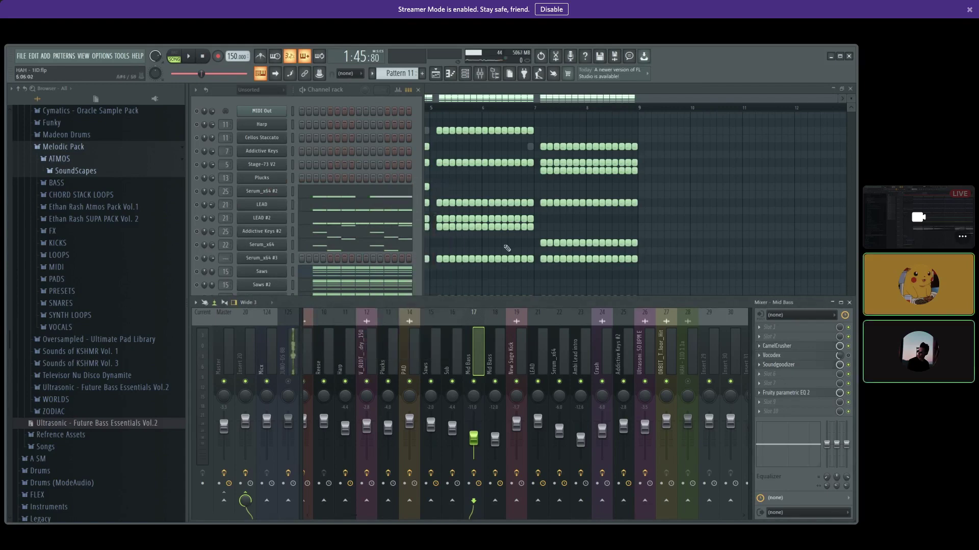
- Open Fruity parametric EQ 2 on the Mid Bass track, examine its high-pass band, and audition MID with Sub
click(814, 395)
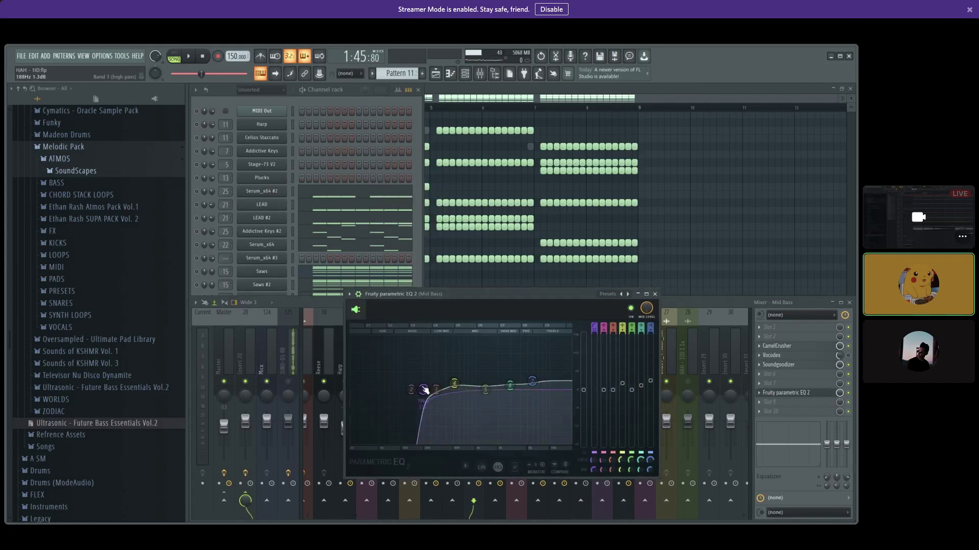
drag(428, 391, 427, 391)
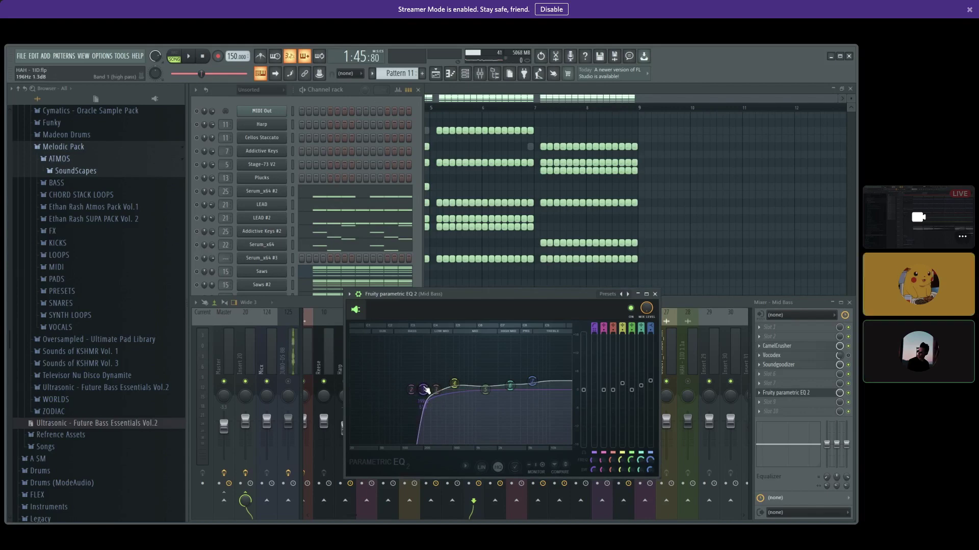
click(424, 122)
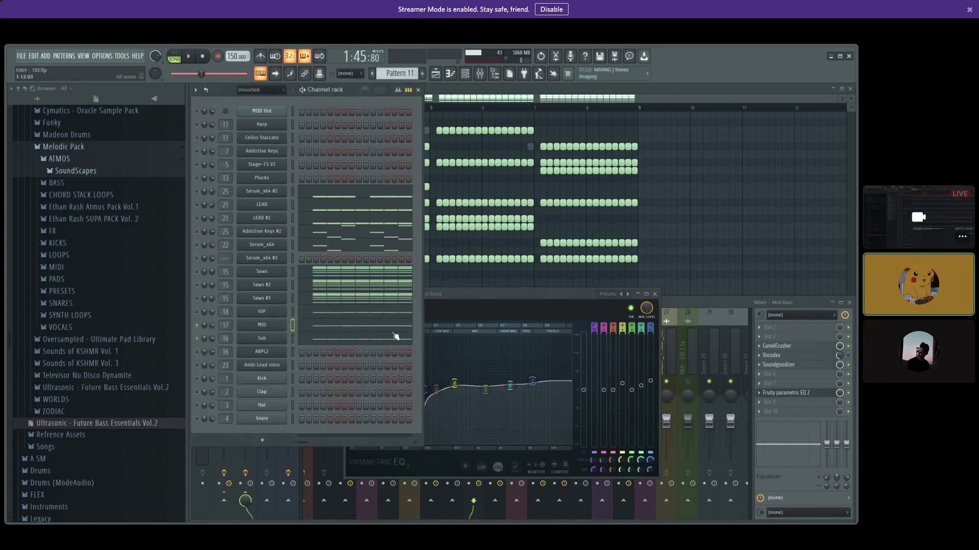
click(523, 295)
key(space)
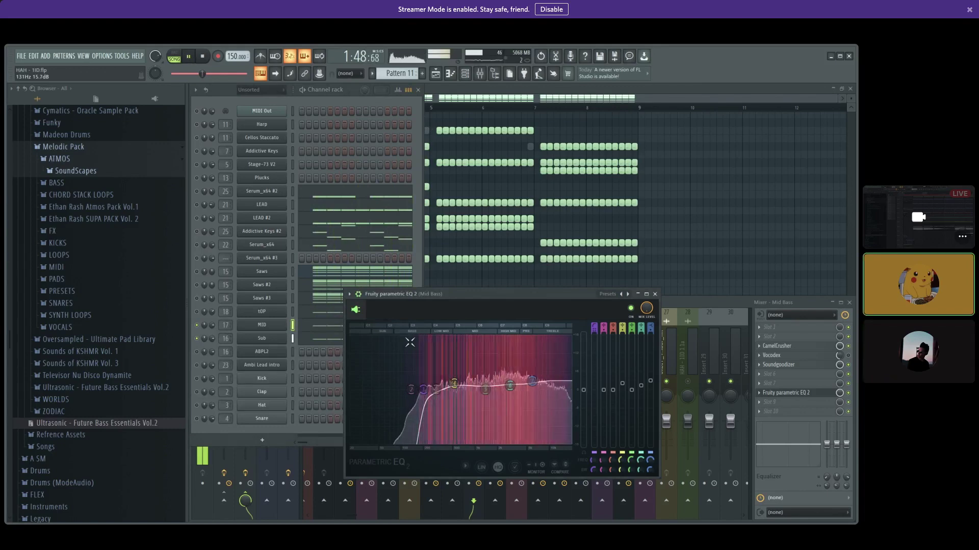
key(space)
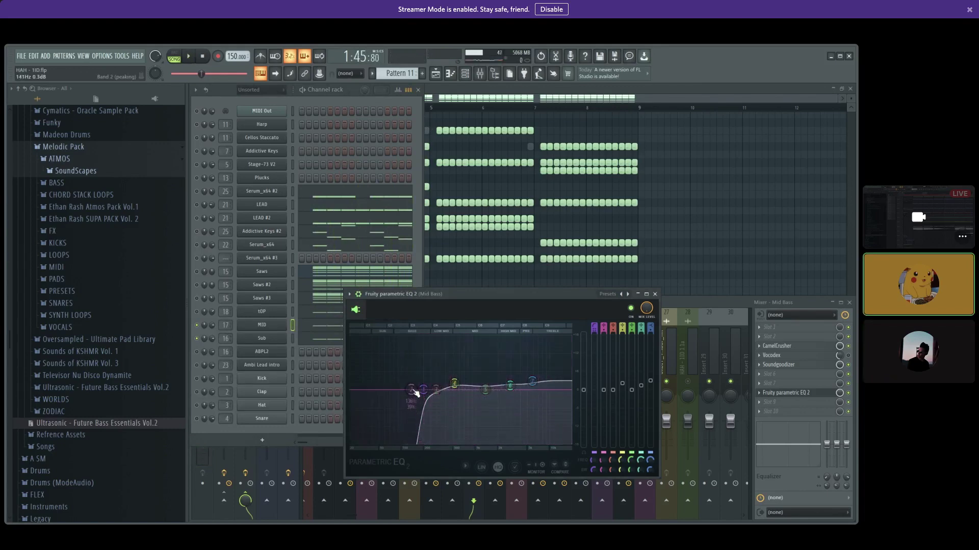
- Close the Mid Bass equalizer and return to the bass layers in the channel rack
click(199, 330)
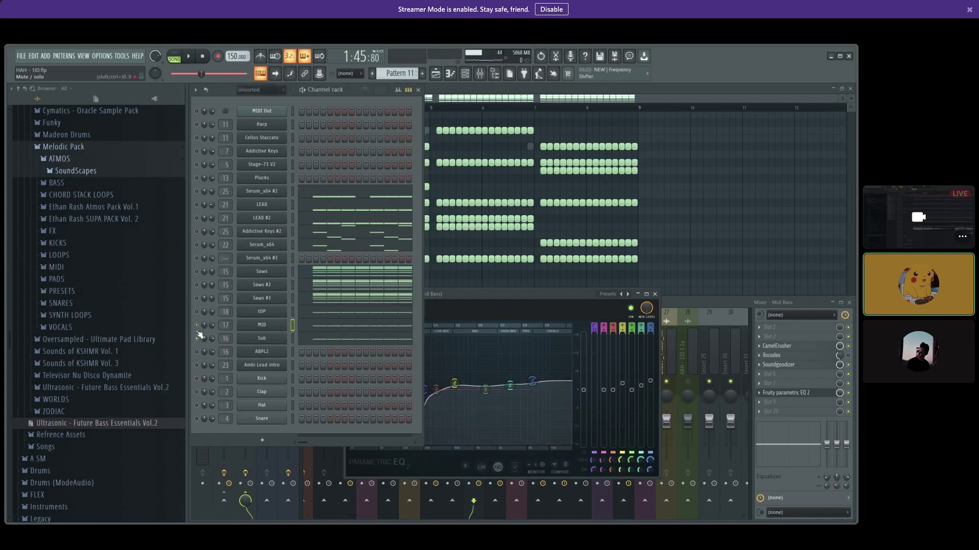
click(656, 294)
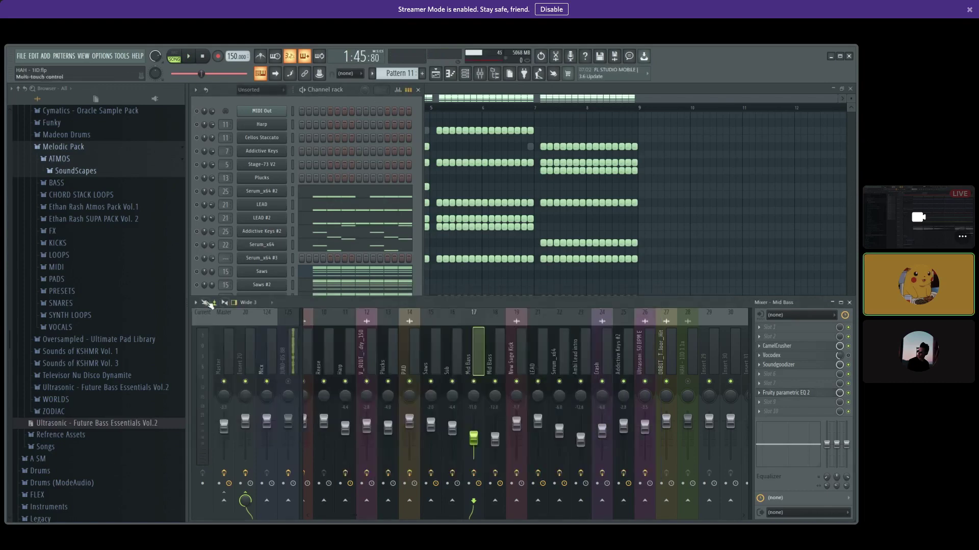
click(422, 250)
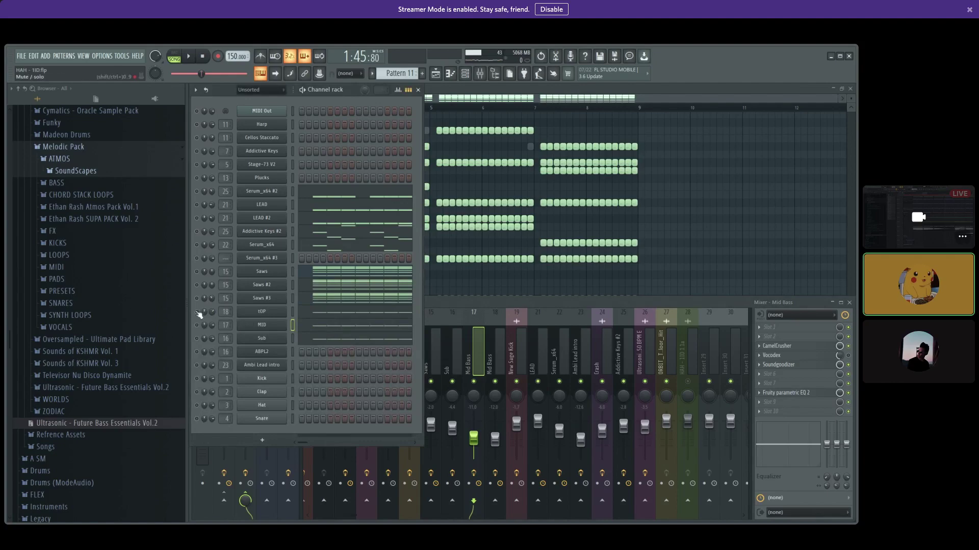
- Audition the TOP bass alone and look over its Mid Bass mixer track
click(261, 312)
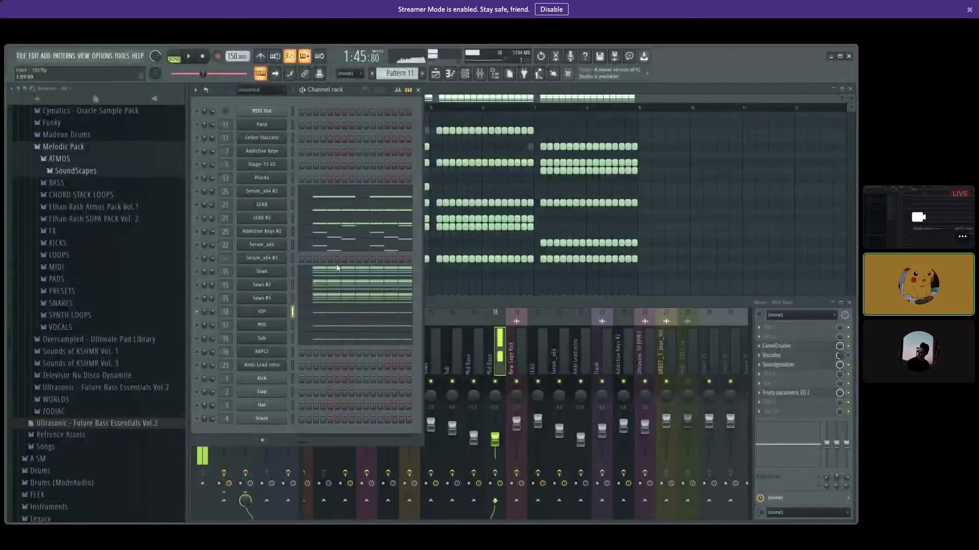
click(482, 313)
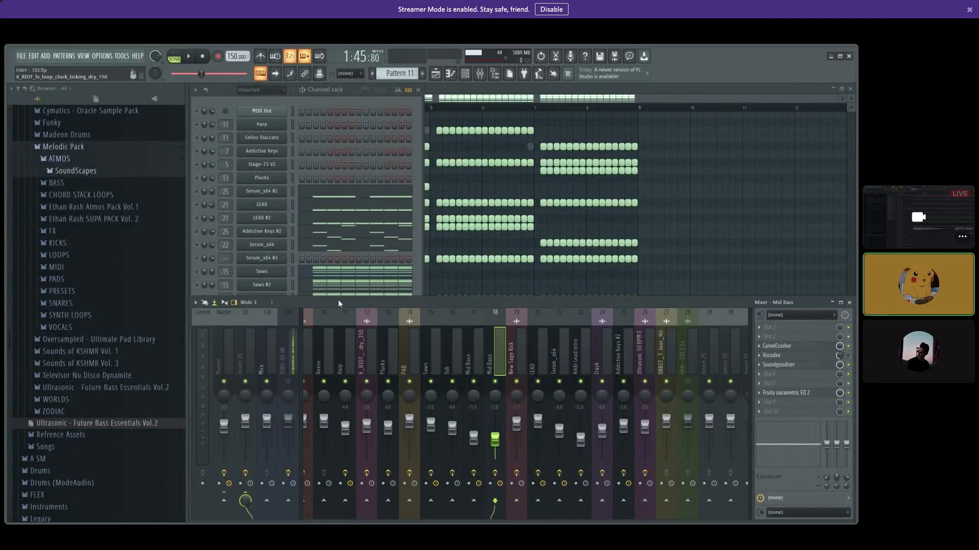
click(301, 102)
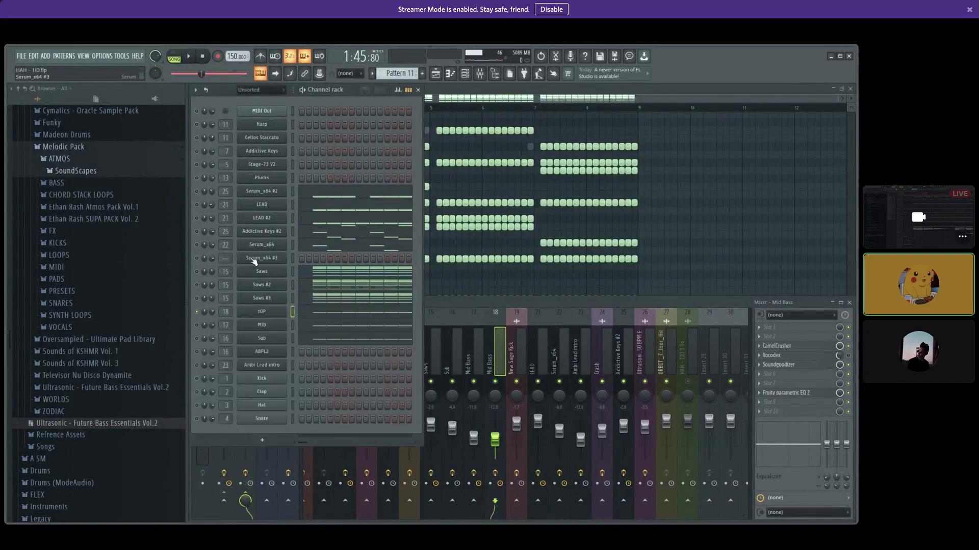
- Unmute MID, Sub, Saws, Saws #2 and Saws #3 and audition them together with TOP
click(197, 325)
click(196, 338)
click(196, 298)
click(197, 285)
click(197, 273)
key(space)
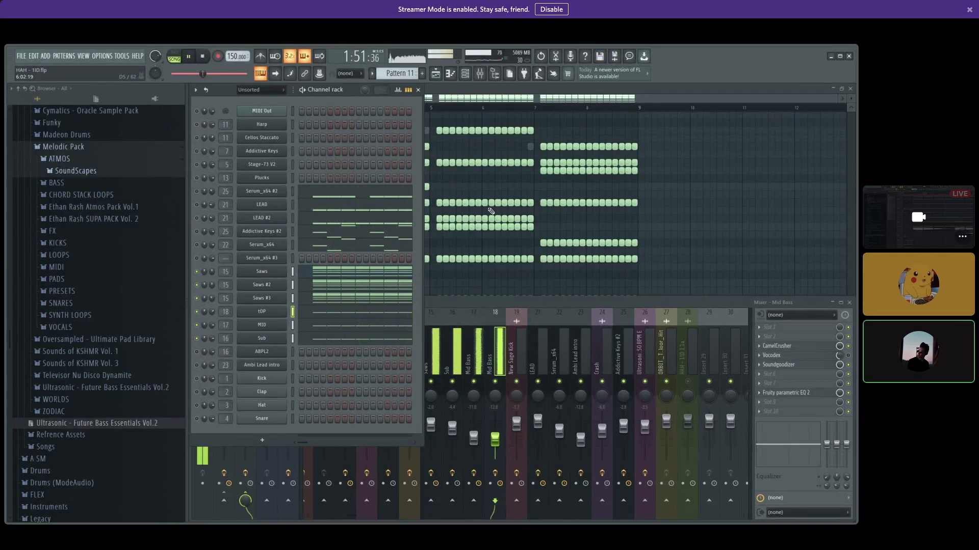
key(space)
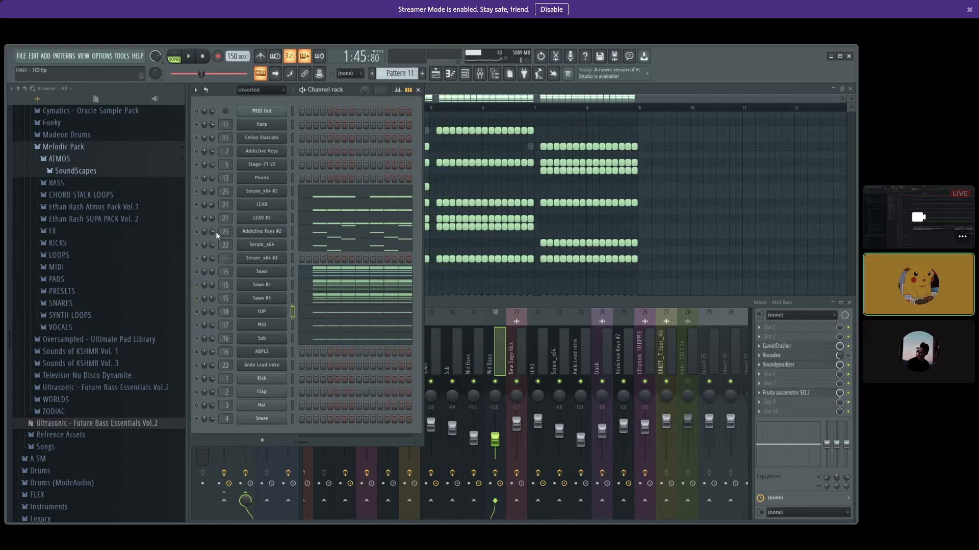
- Add Addictive Keys #2 and Serum_x64 to the Saws and the TOP, MID and Sub basses and audition the combined layers
click(197, 231)
click(197, 244)
click(198, 311)
click(197, 326)
click(197, 338)
key(space)
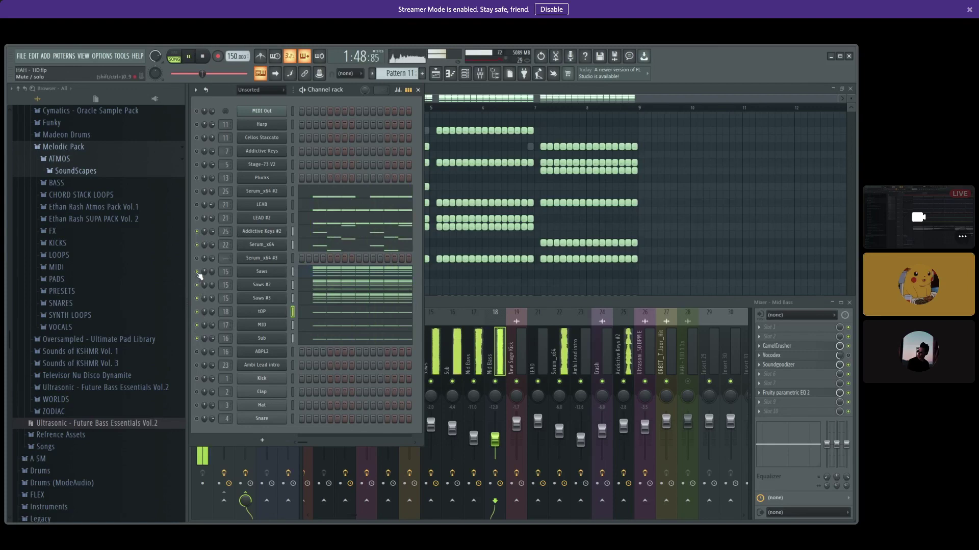
key(space)
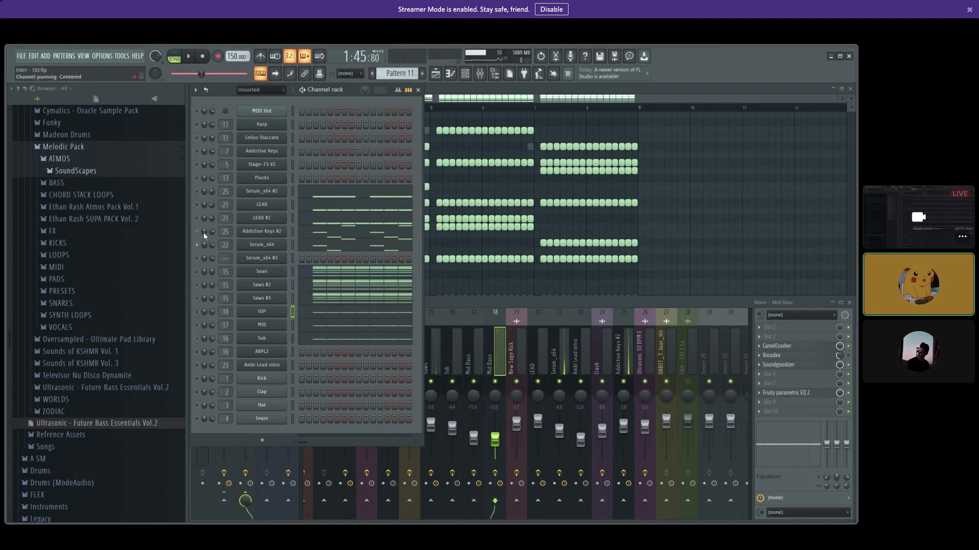
- Audition Serum_x64 alone and examine the oscillators and filter of its Serum instance
key(space)
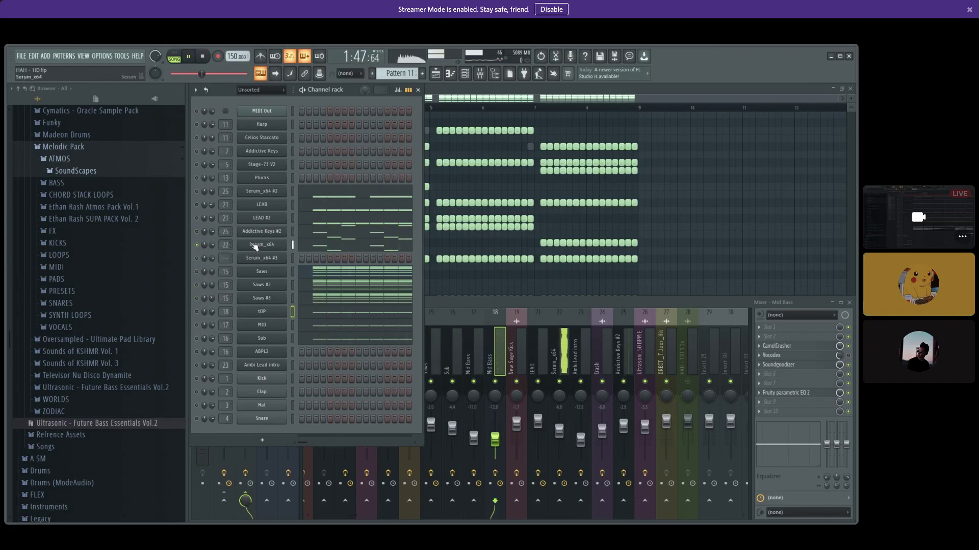
click(255, 245)
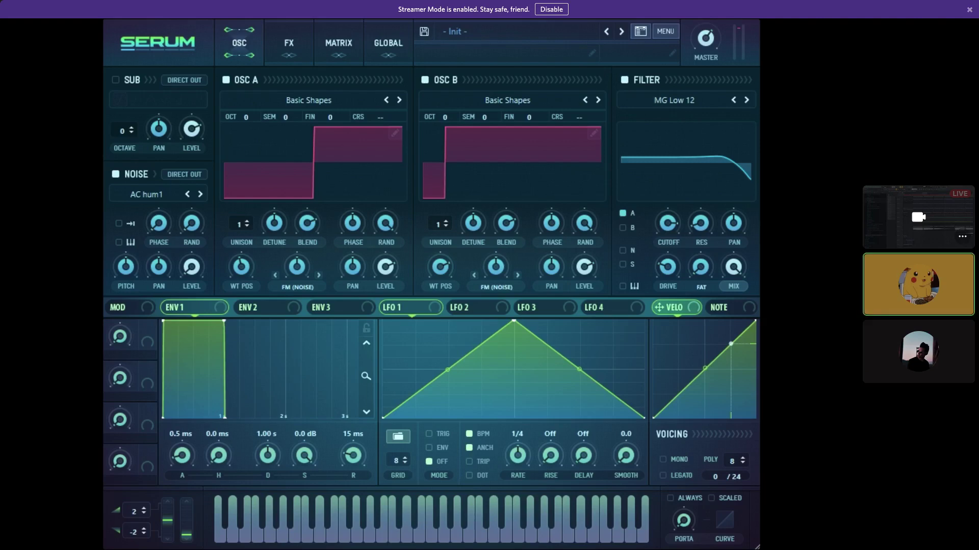
key(Escape)
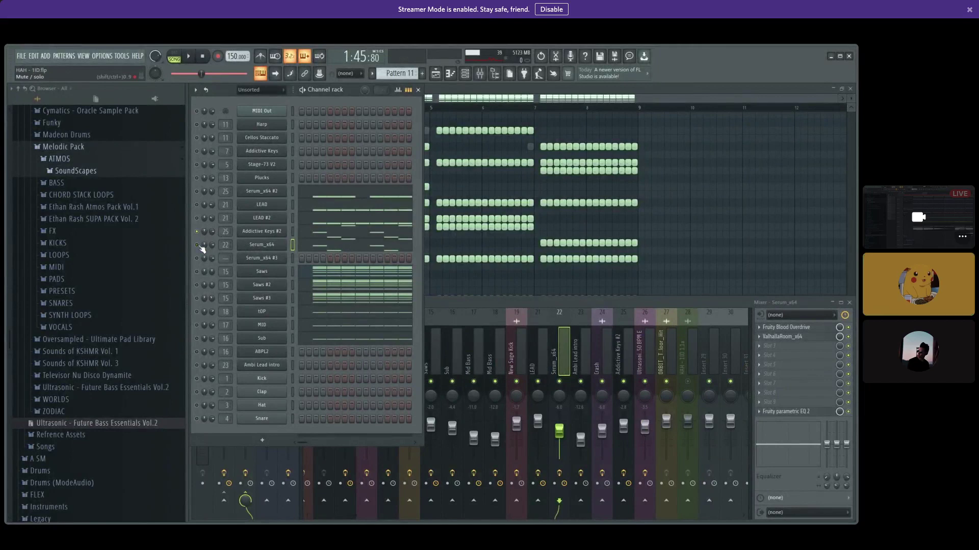
- Audition Addictive Keys #2 alone and again together with Serum_x64
key(space)
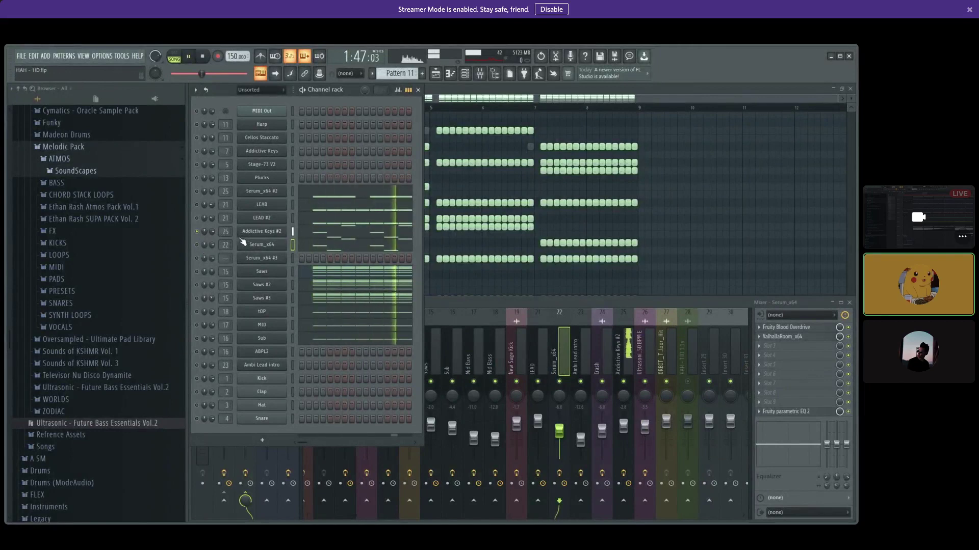
key(space)
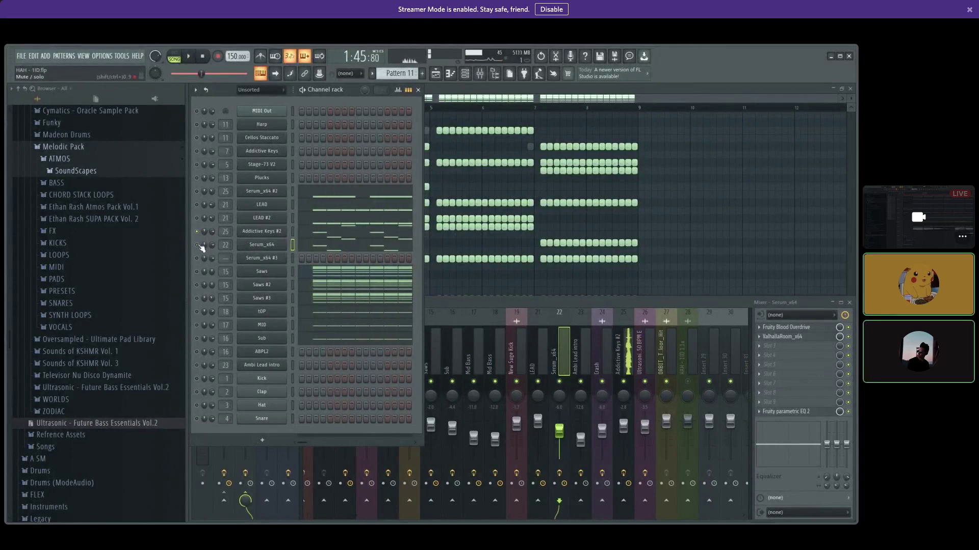
key(space)
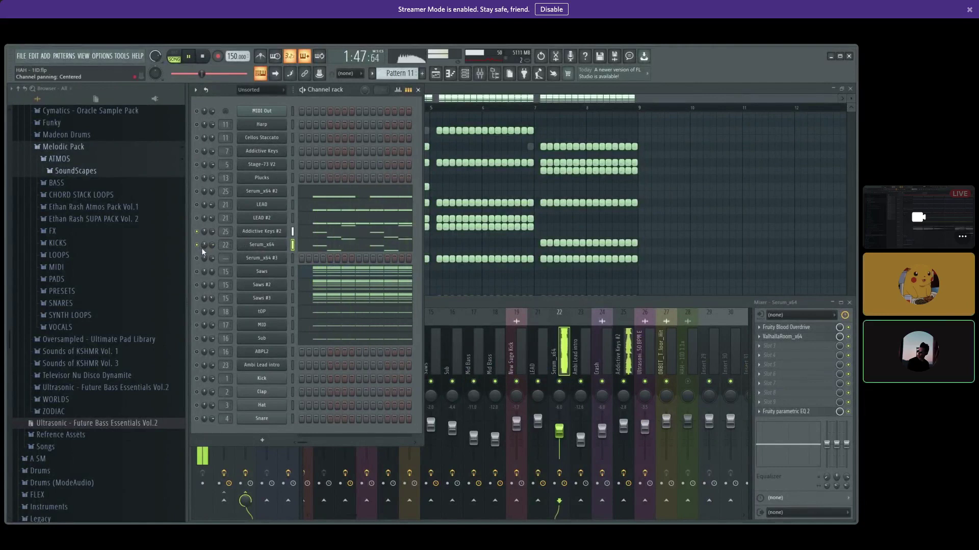
key(space)
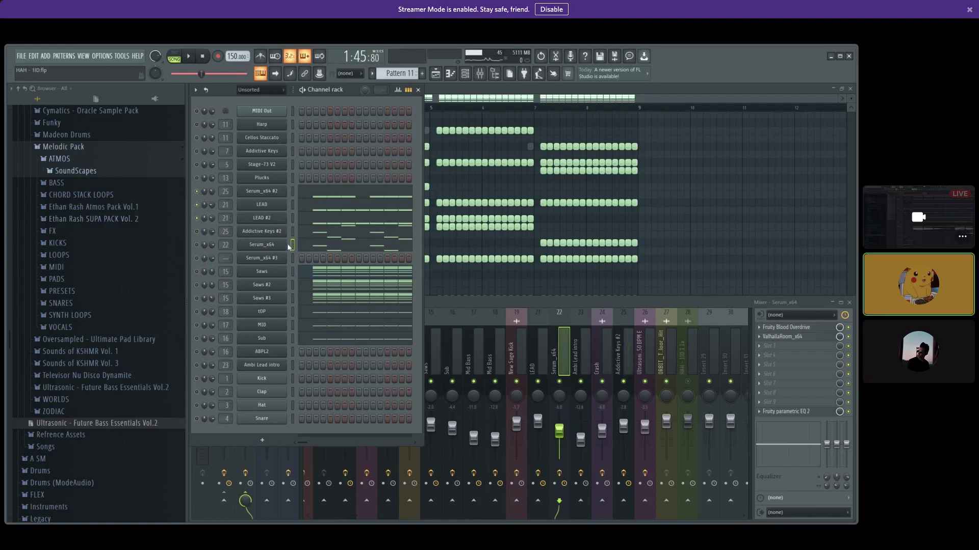
- Audition Serum_x64 #2, LEAD and LEAD #2 by themselves and again with the Saws and bass layers
key(space)
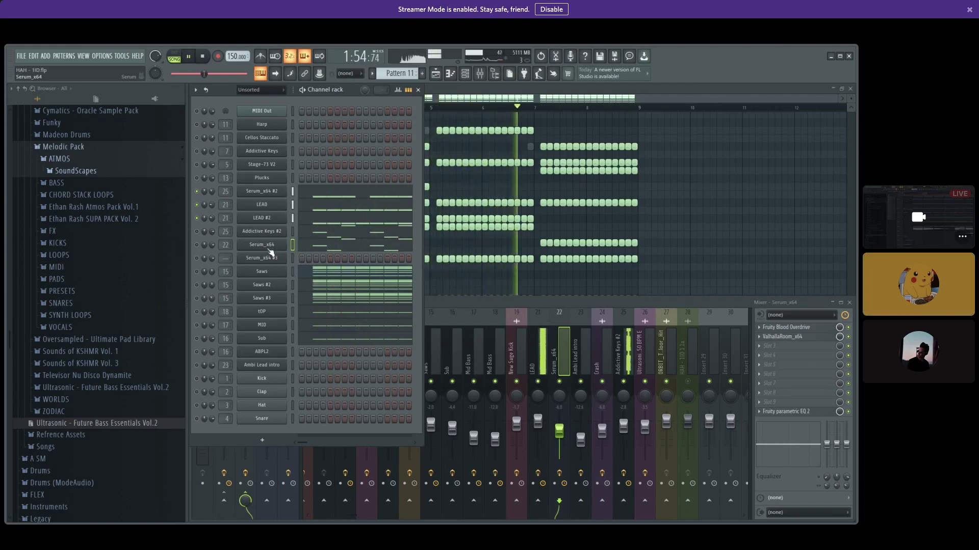
key(space)
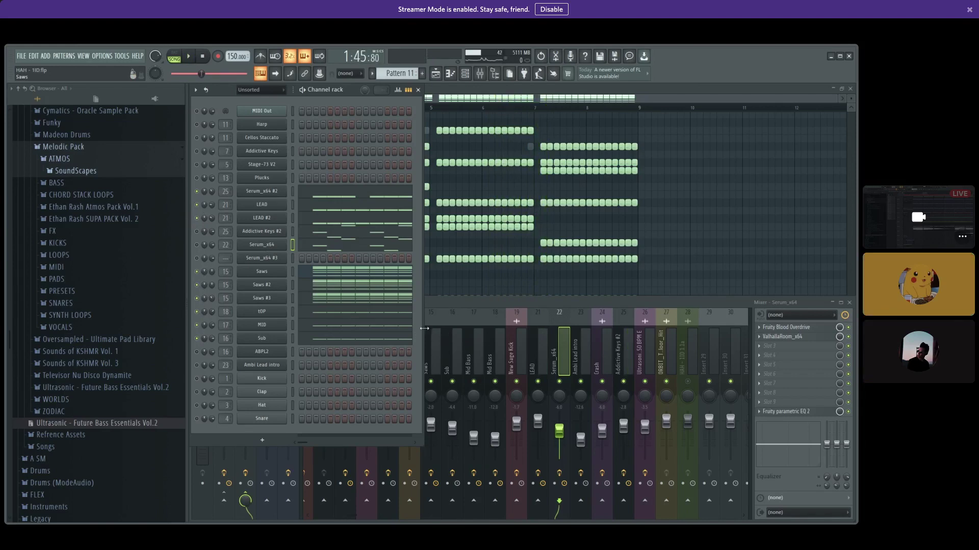
key(space)
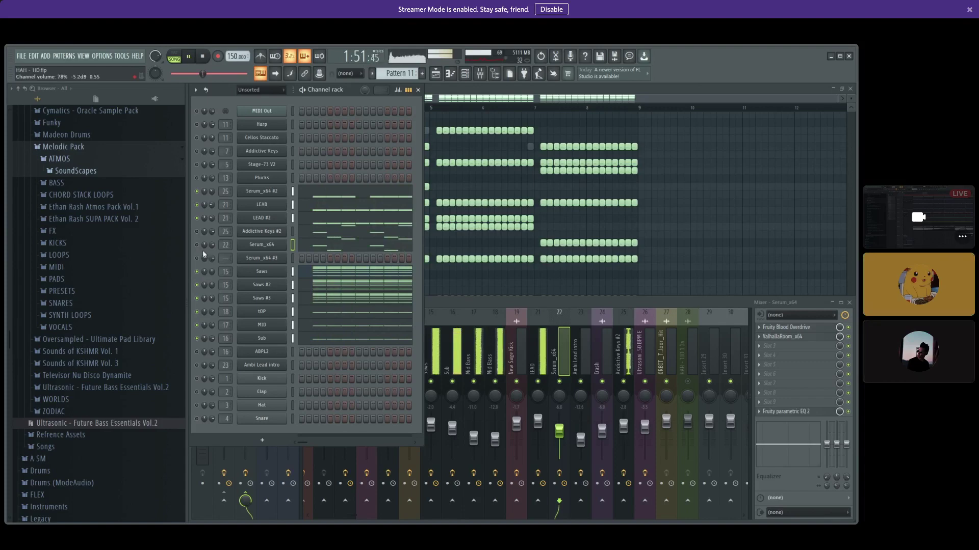
key(space)
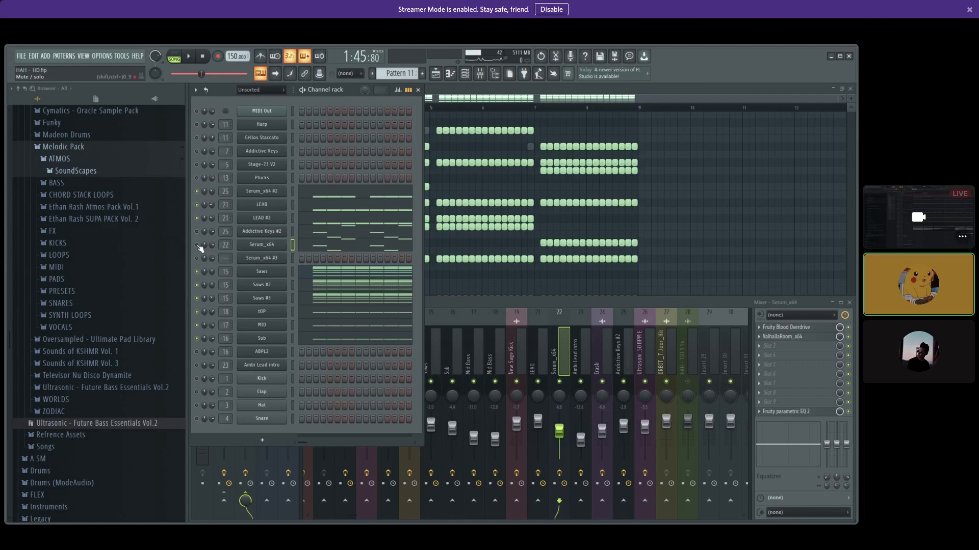
- Examine the Serum presets of Serum_x64 #2, LEAD and LEAD #2 one after another, closing each instance
click(263, 206)
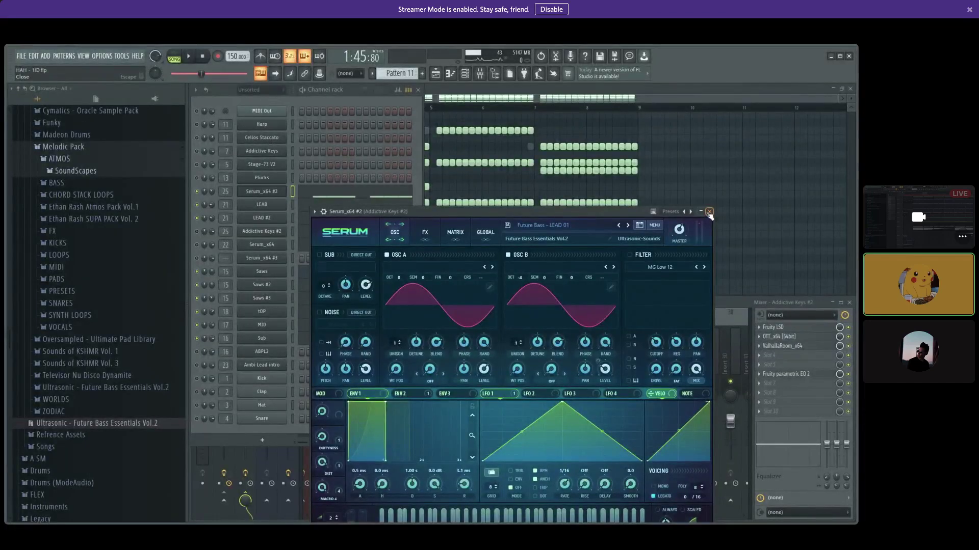
click(709, 212)
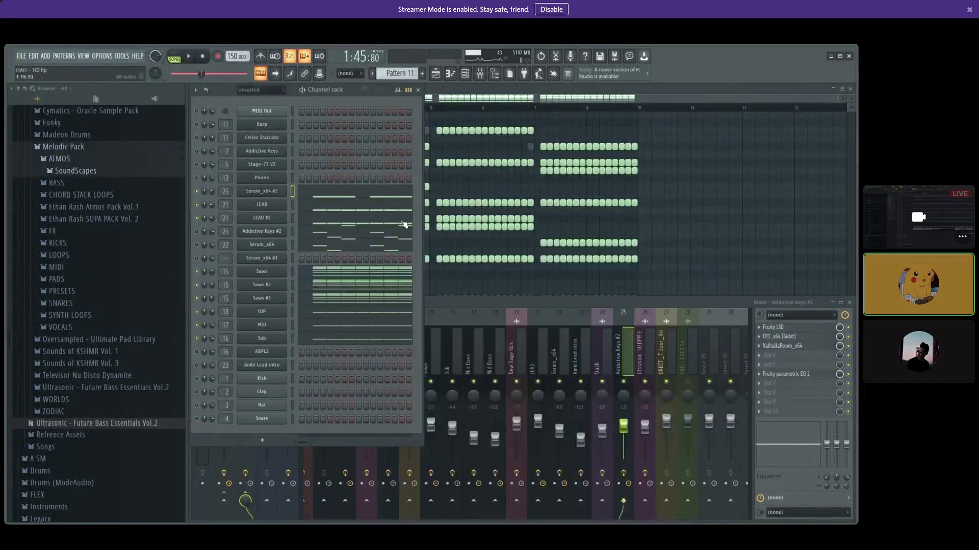
click(261, 204)
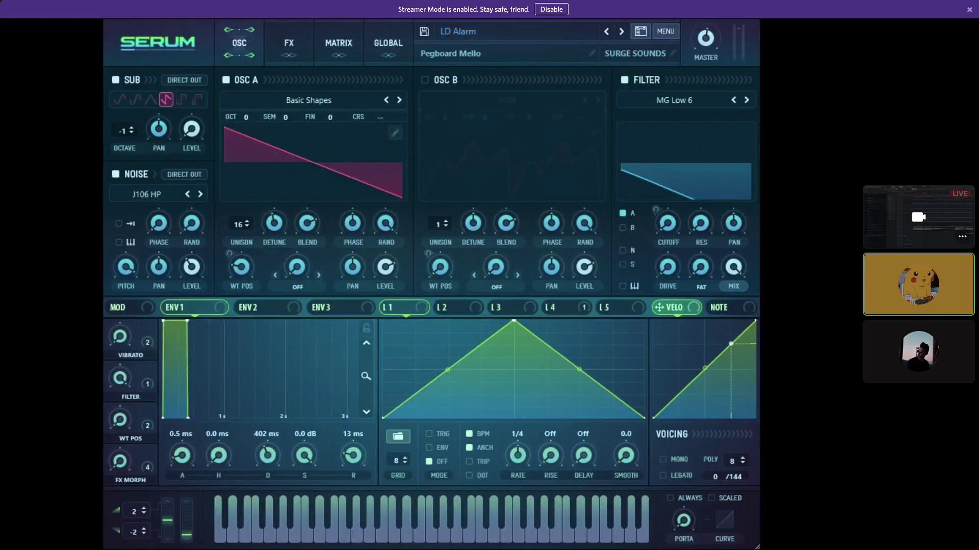
click(708, 212)
click(262, 218)
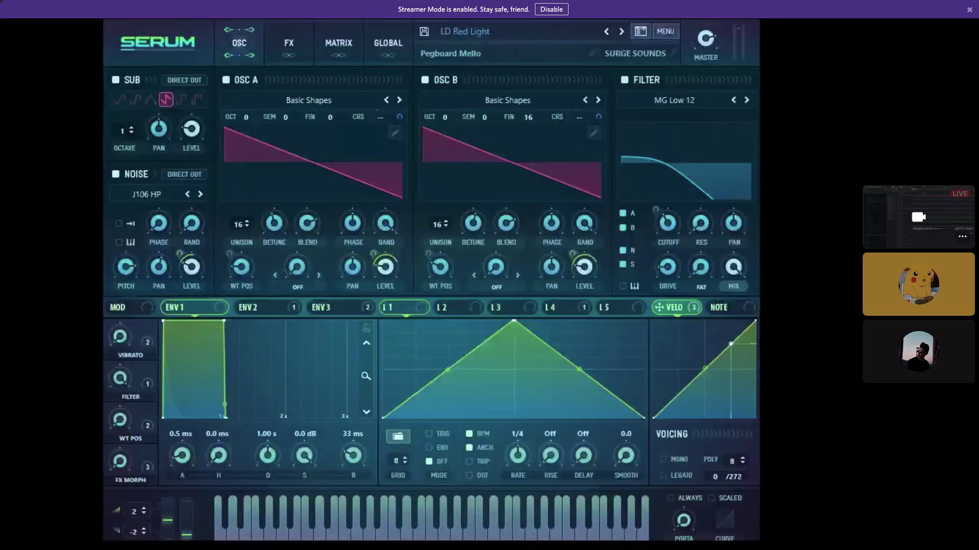
click(756, 200)
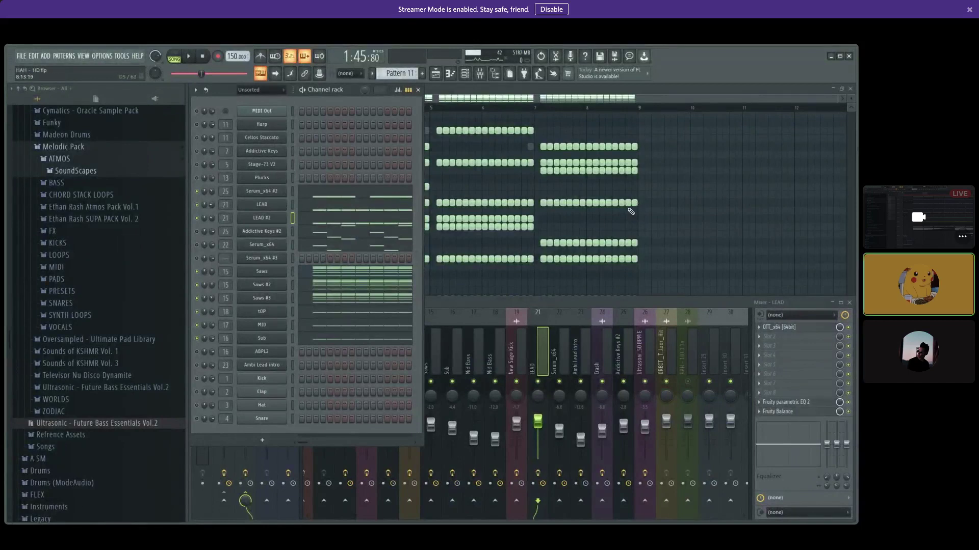
- Open Fruity parametric EQ 2 on the LEAD mixer track, examine its high-pass curve, and close it
click(533, 298)
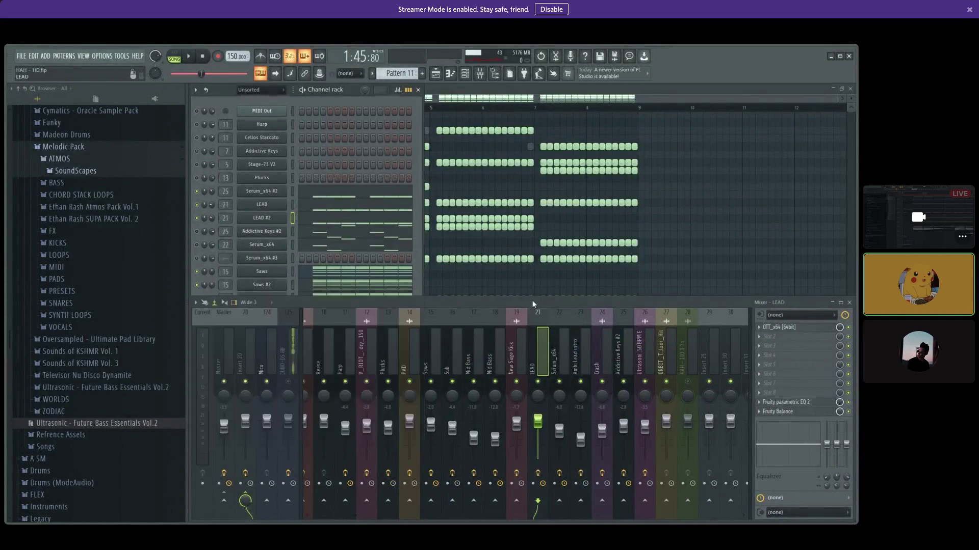
click(802, 405)
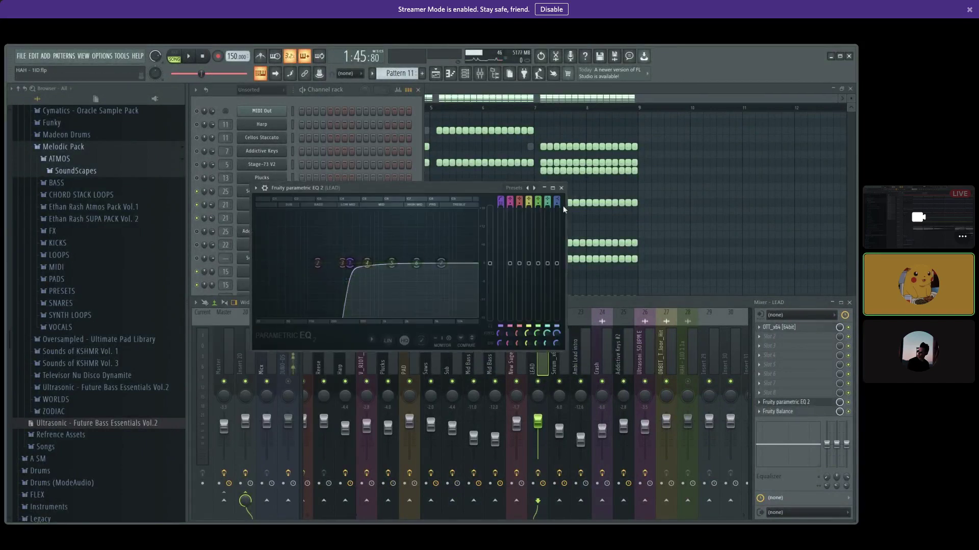
click(562, 188)
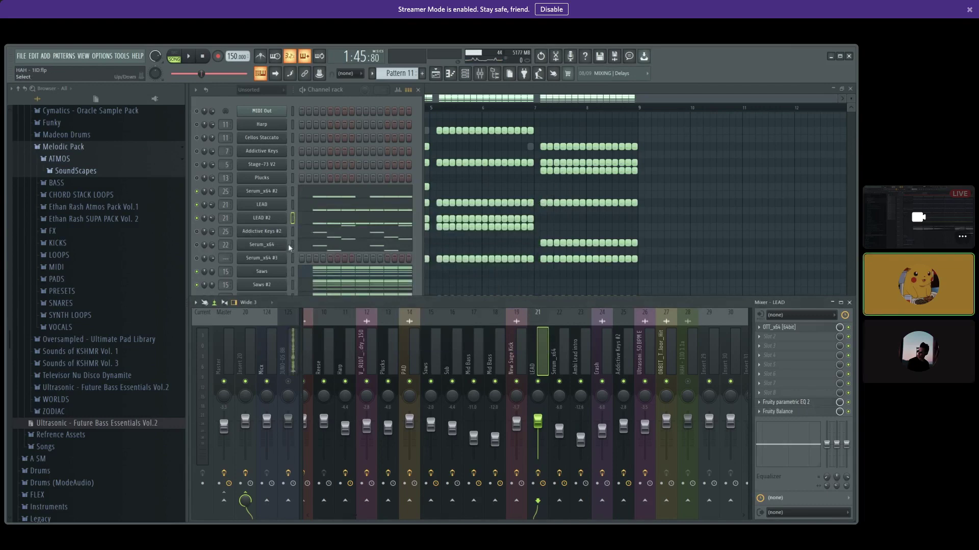
- Re-enable Addictive Keys #2 and Serum_x64 and audition them with all the leads, Saws and basses
click(199, 246)
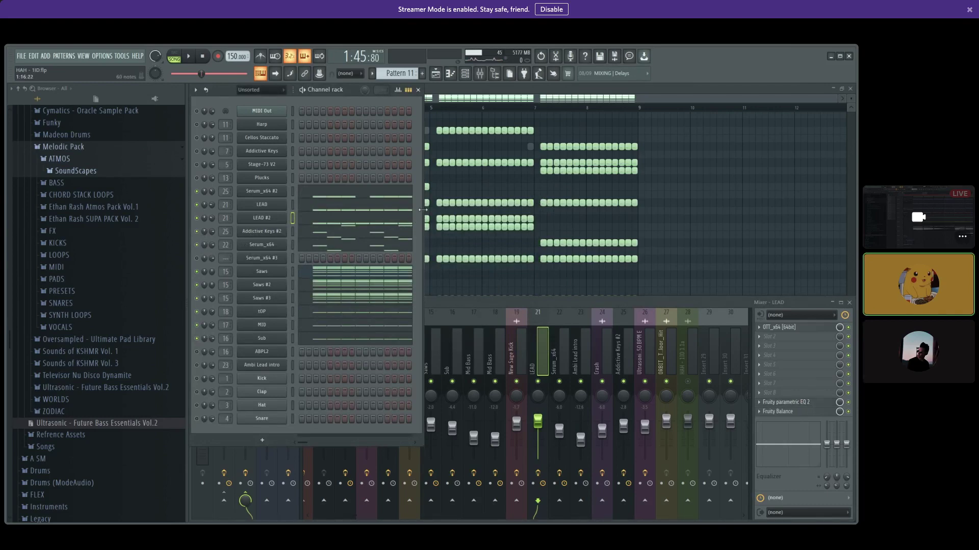
key(space)
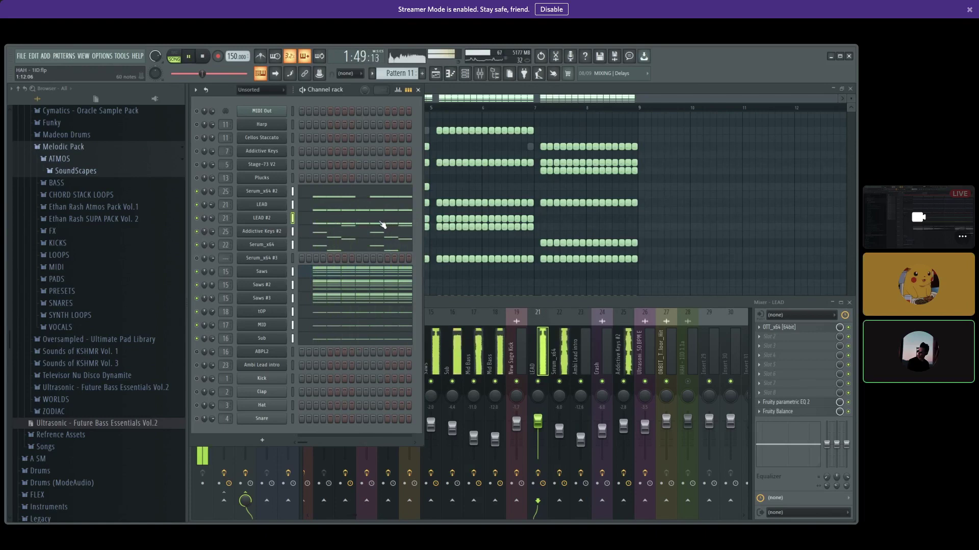
key(space)
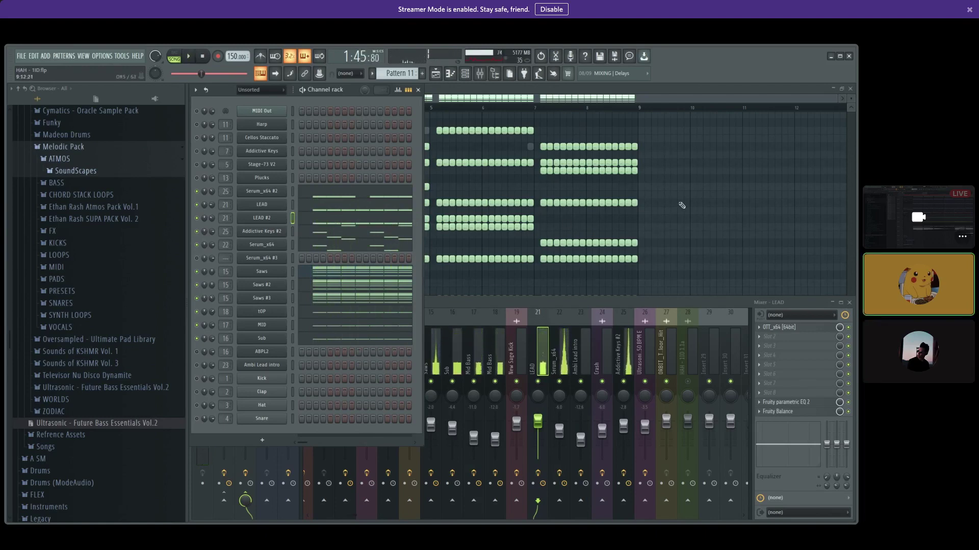
- Examine the Saws chords in Pattern 11's piano roll and switch to the Serum_x64 #2 notes
click(724, 225)
scroll(732, 230, up, 1)
scroll(732, 230, up, 4)
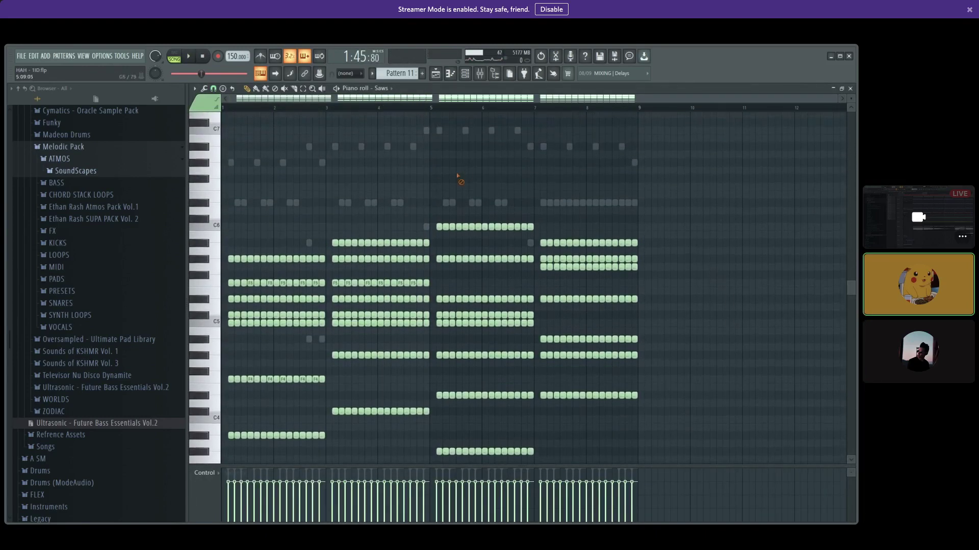
click(625, 332)
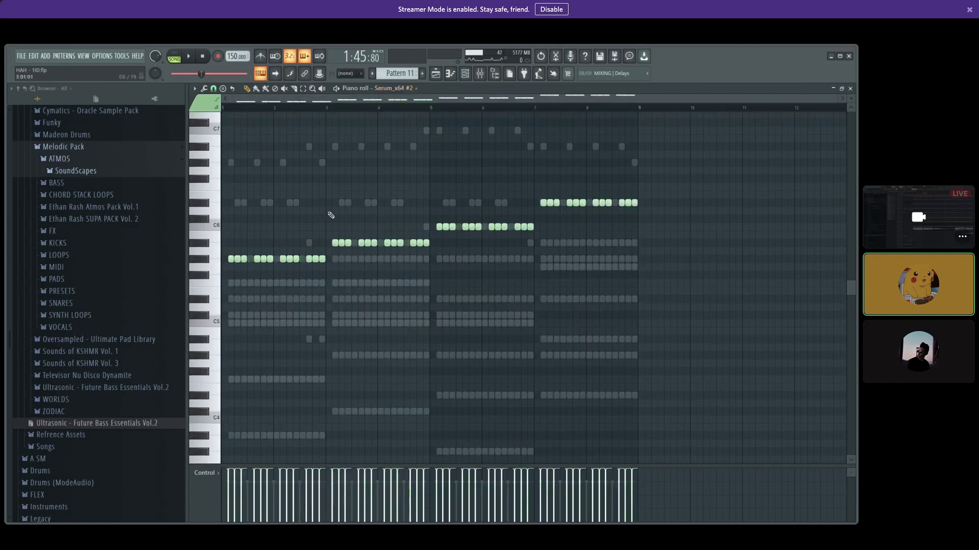
- Return to the Saws notes in the piano roll, box-select most of the chord notes, and clear the selection
click(205, 260)
right_click(634, 356)
drag(235, 222, 721, 422)
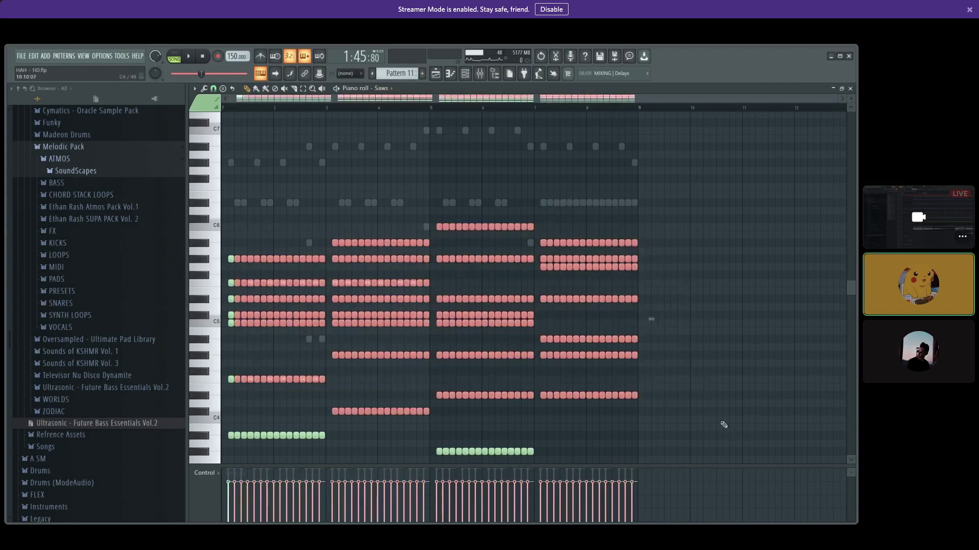
click(736, 370)
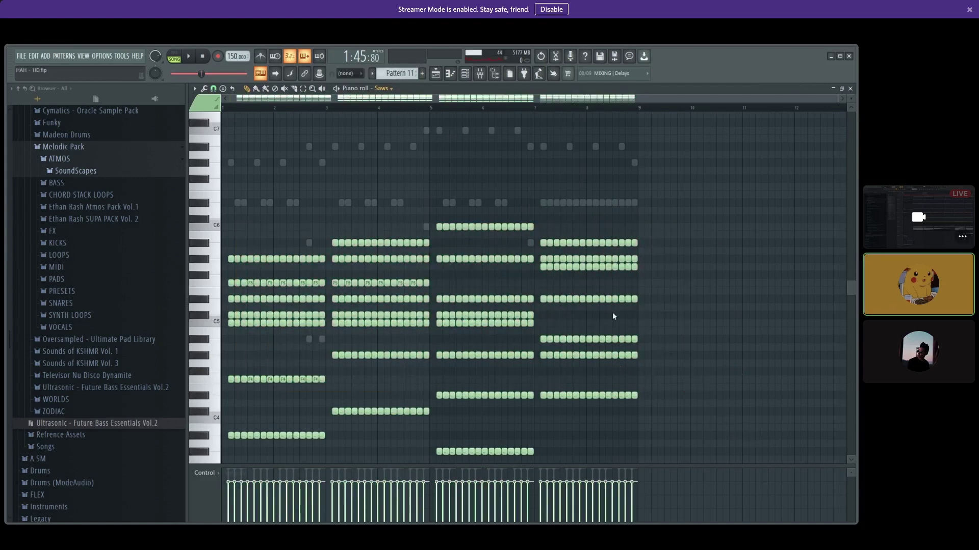
- Close Pattern 11's piano roll and open the Pattern 18 clip from Track 9 of the playlist
click(850, 88)
click(644, 298)
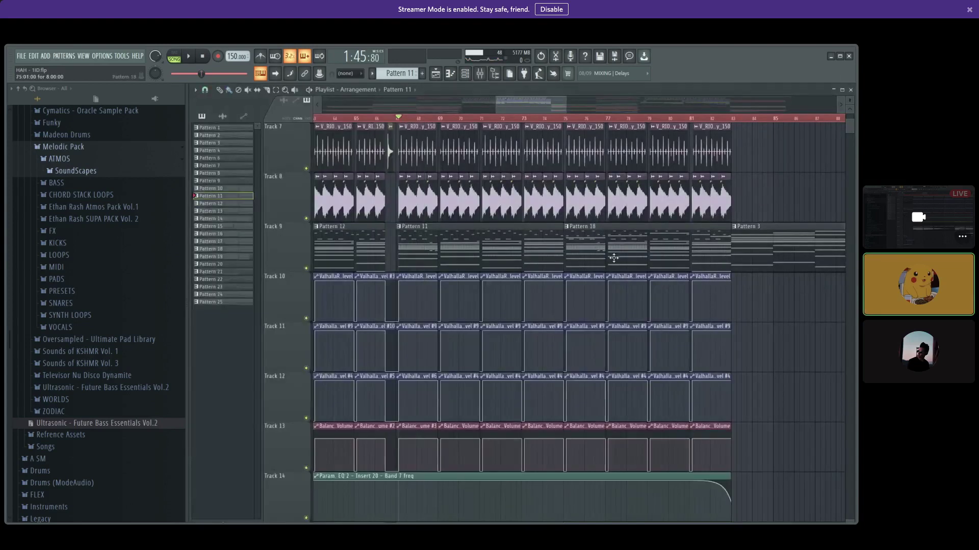
double_click(613, 258)
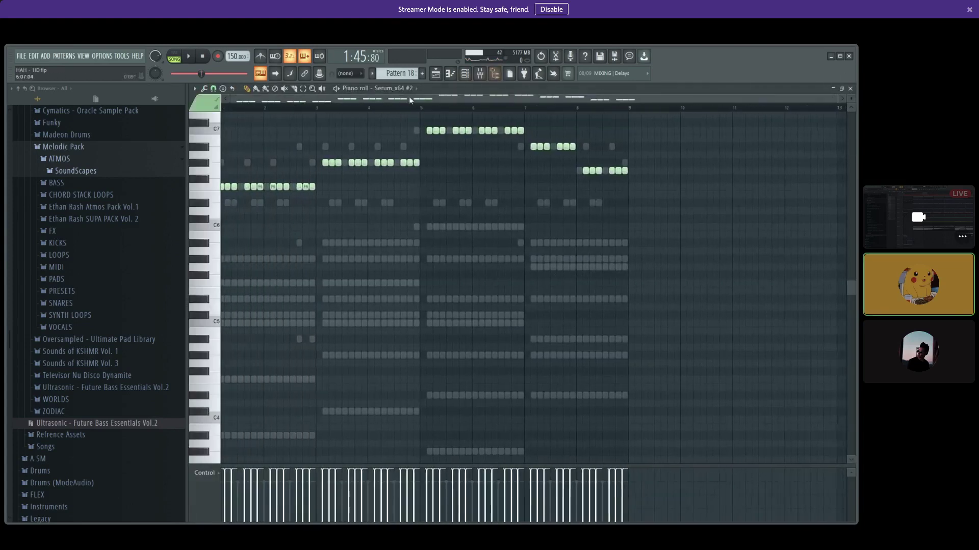
- Examine the Saws #2 notes in Pattern 18, return to the Serum_x64 #2 notes, and audition them with the song playing
double_click(634, 395)
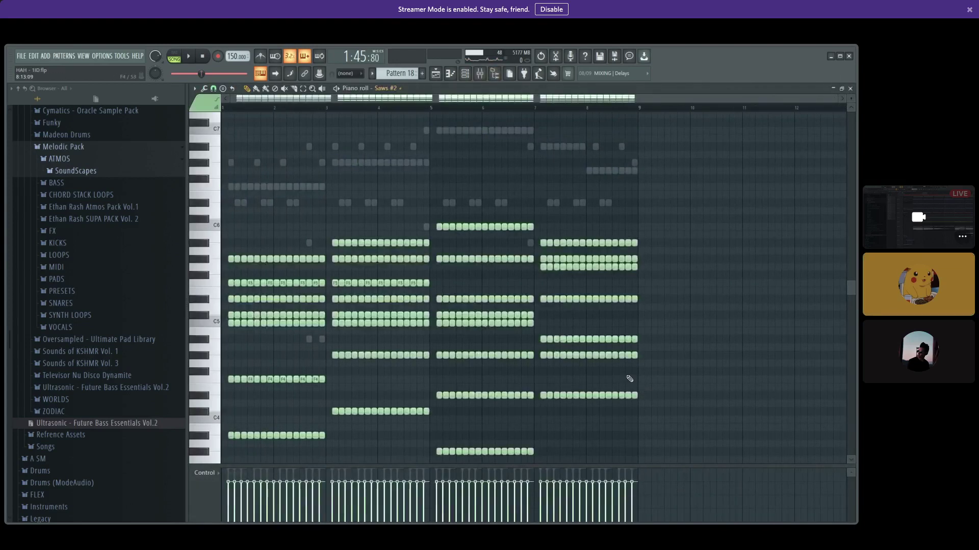
scroll(643, 214, up, 3)
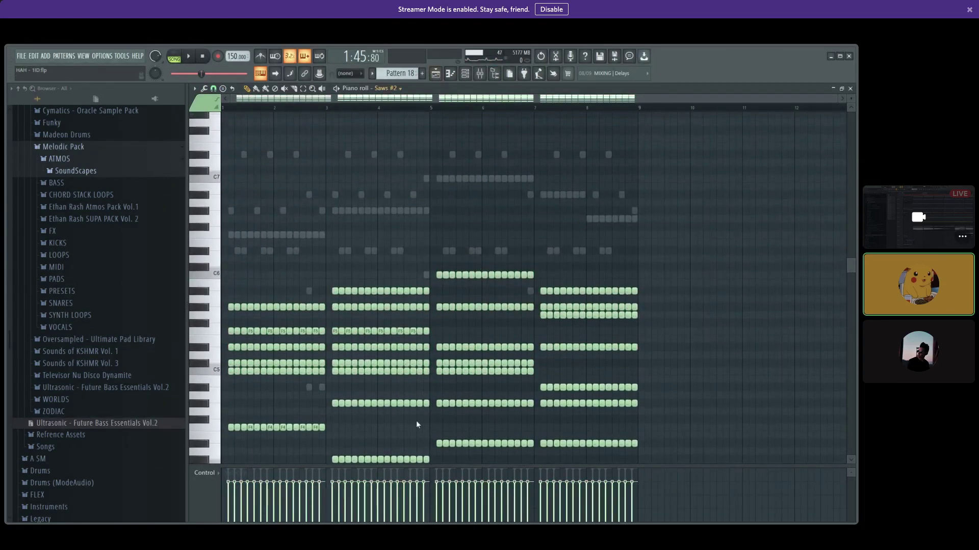
right_click(621, 318)
right_click(621, 319)
key(space)
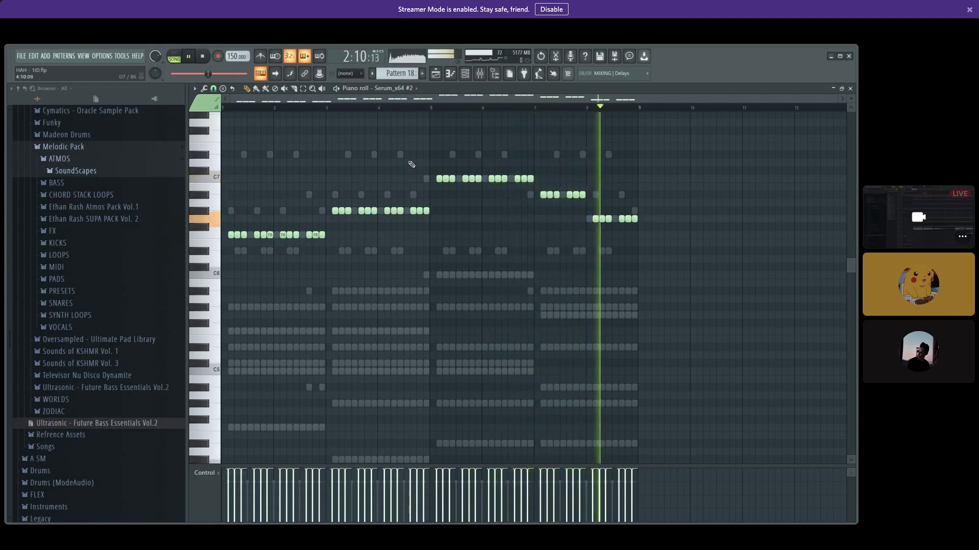
key(space)
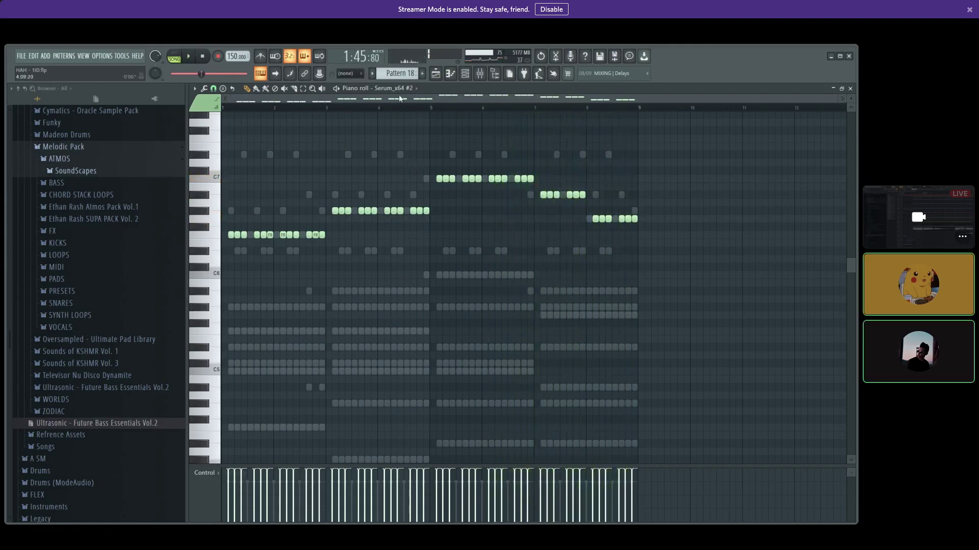
- Switch to the LEAD notes in Pattern 18 and close the piano roll
key(Up)
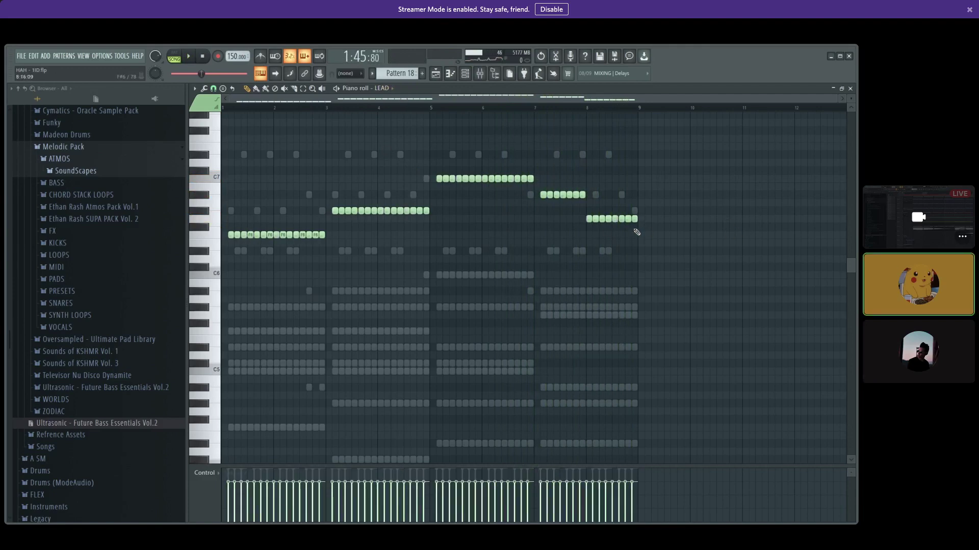
click(217, 236)
click(850, 89)
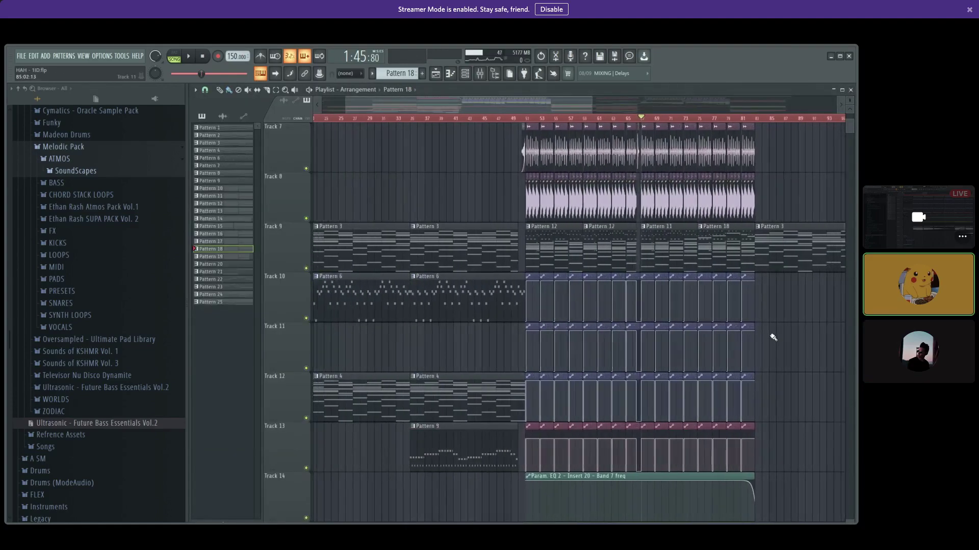
- Look over the playlist tracks from Track 9 down to Track 39 and return to Track 1
scroll(773, 338, down, 2)
scroll(727, 339, down, 4)
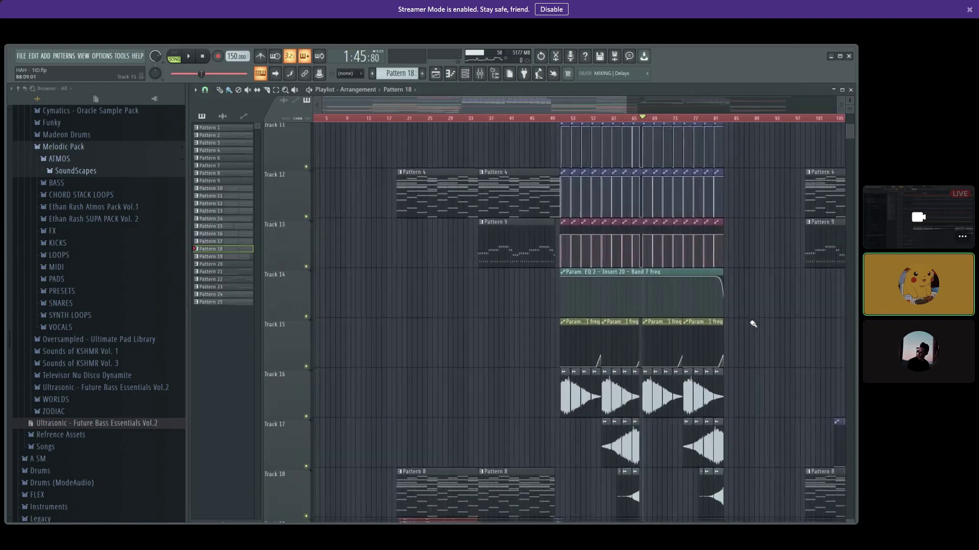
scroll(732, 312, down, 8)
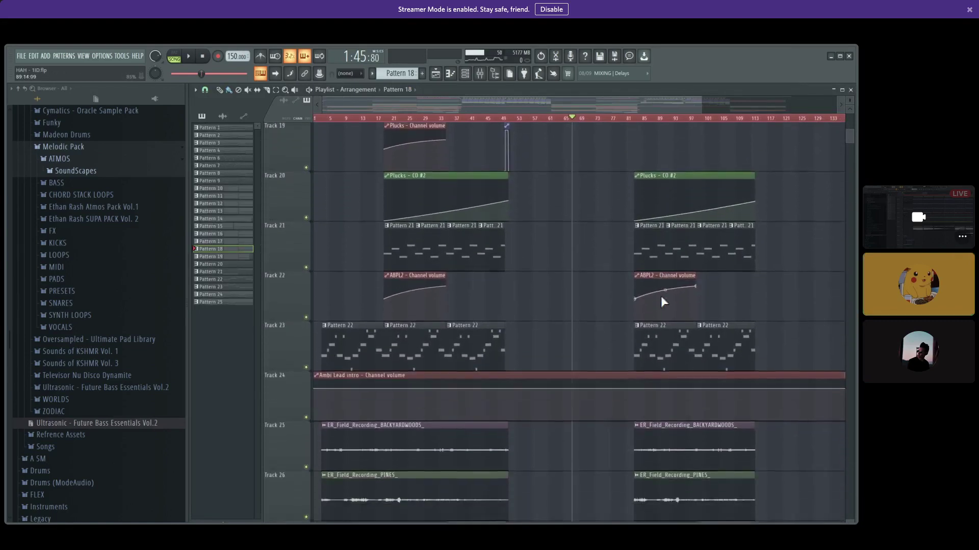
scroll(561, 286, down, 5)
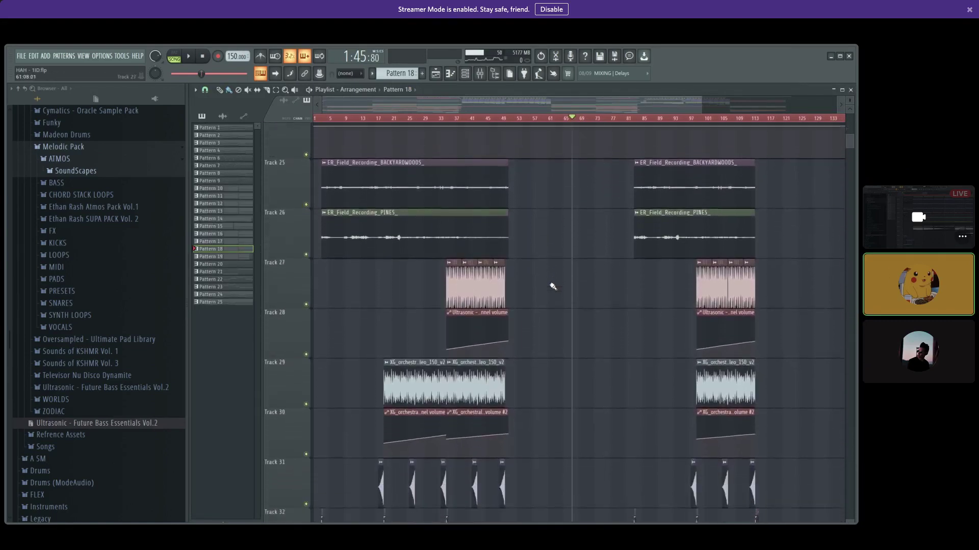
scroll(553, 286, down, 12)
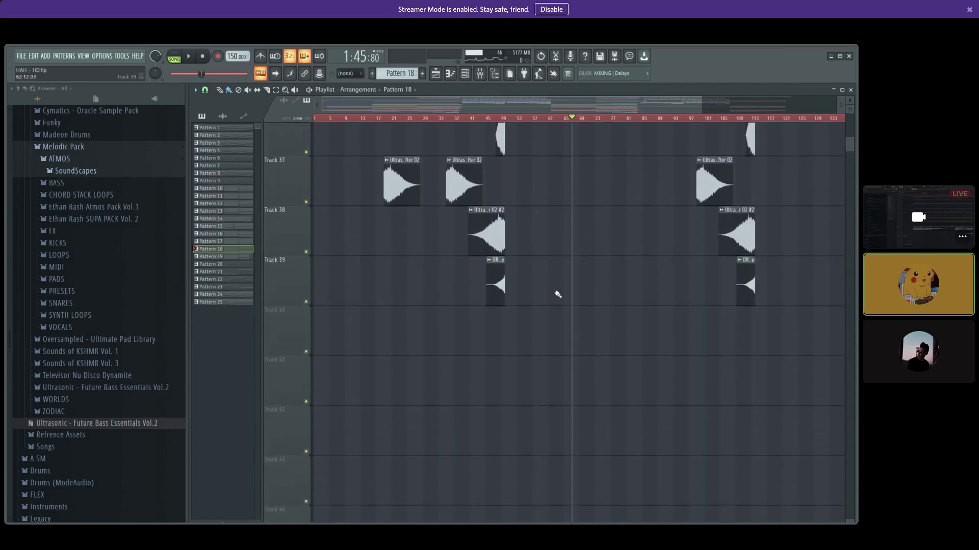
scroll(558, 295, up, 20)
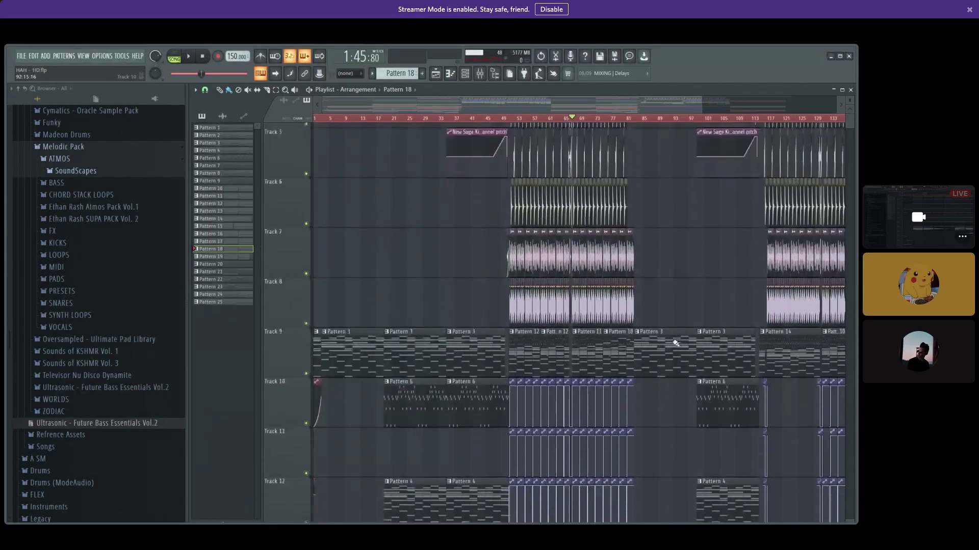
scroll(673, 341, up, 4)
scroll(656, 294, up, 5)
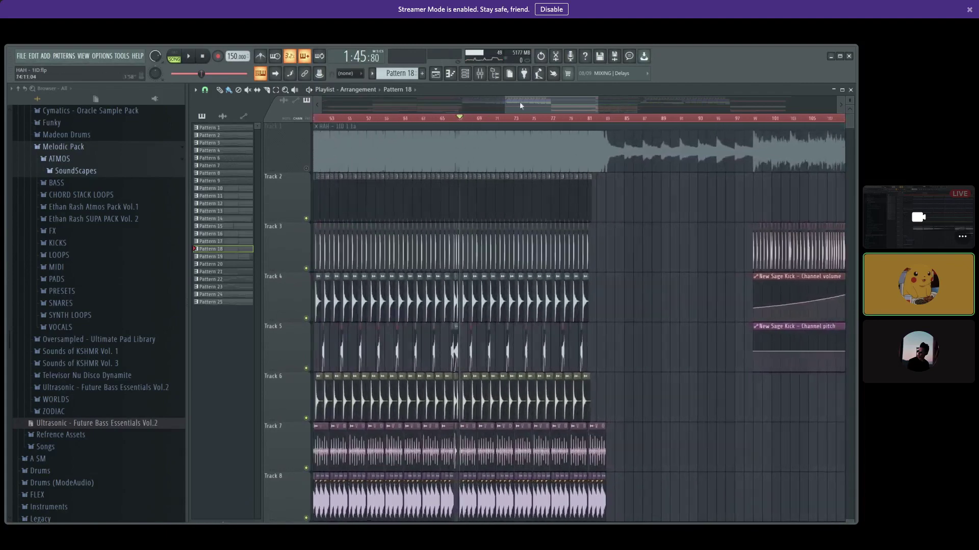
- Audition the soloed full-song audio on Track 1 from bar 113 into the second drop
drag(518, 102, 418, 118)
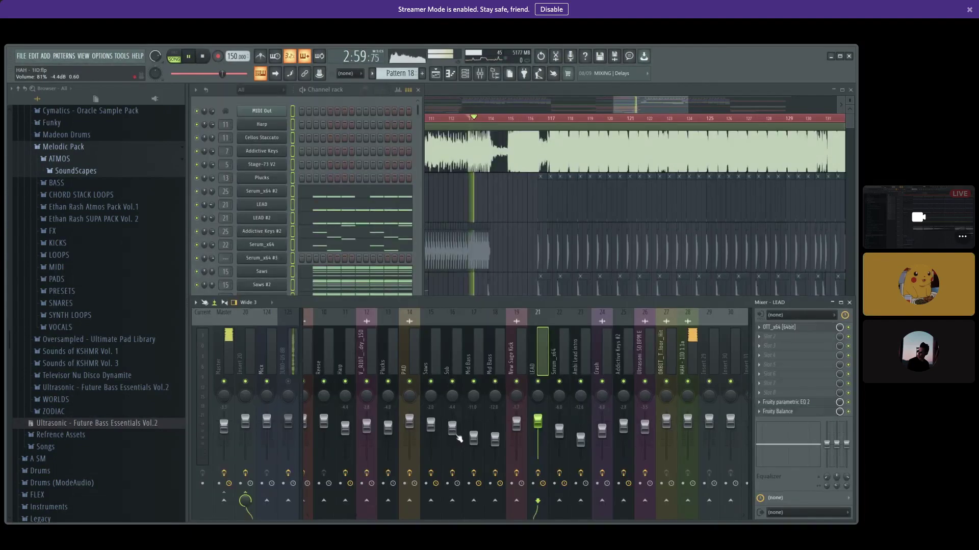
click(524, 247)
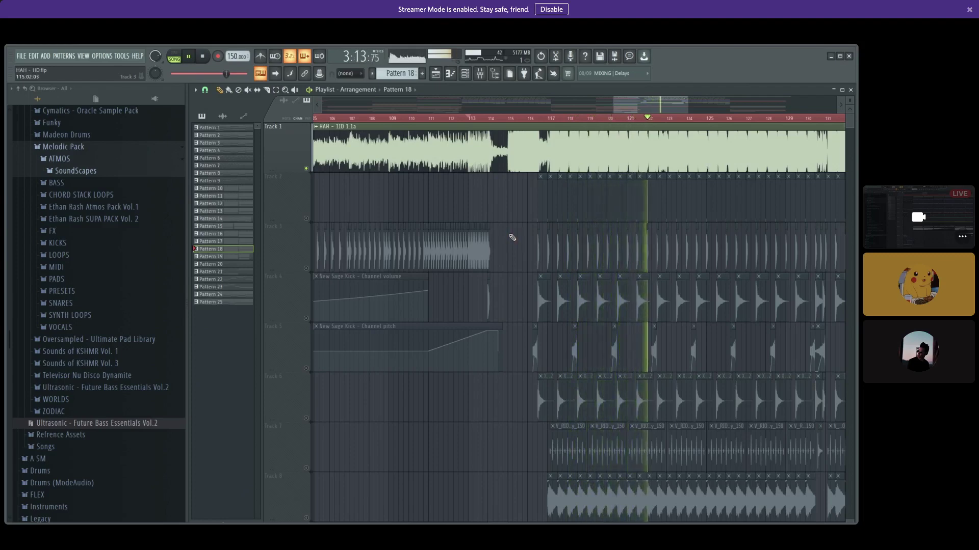
key(space)
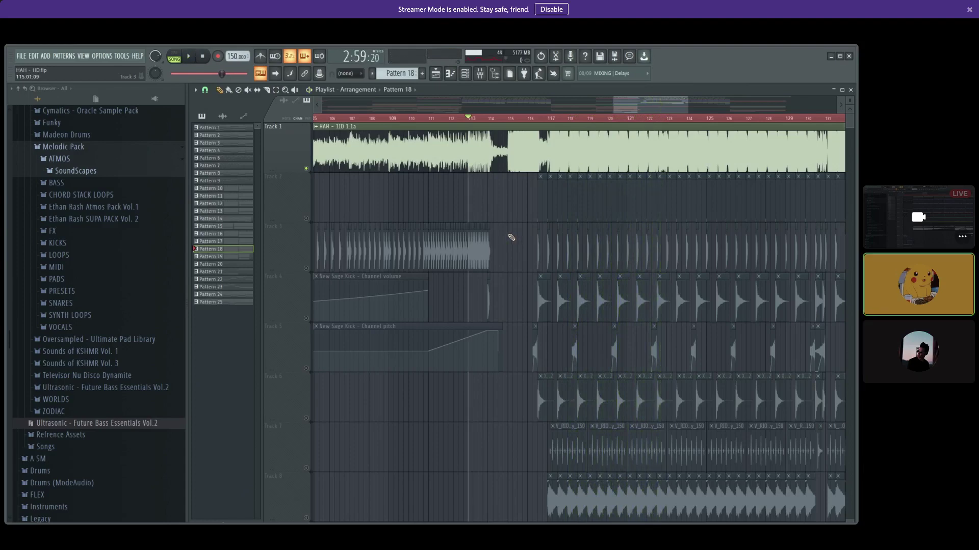
- Inspect the Track 1 waveform between bars 114 and 117 and replay it from the middle of bar 114
scroll(508, 219, up, 6)
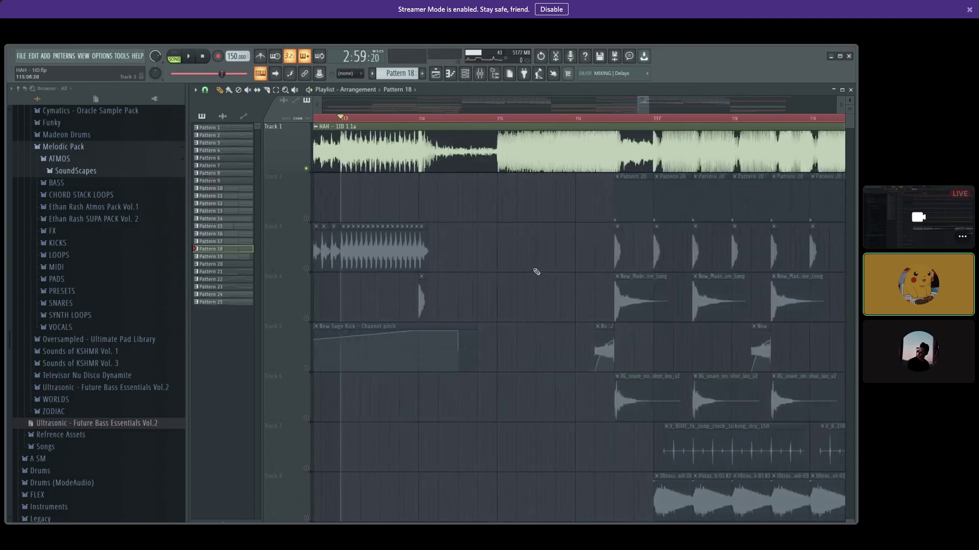
scroll(530, 251, up, 3)
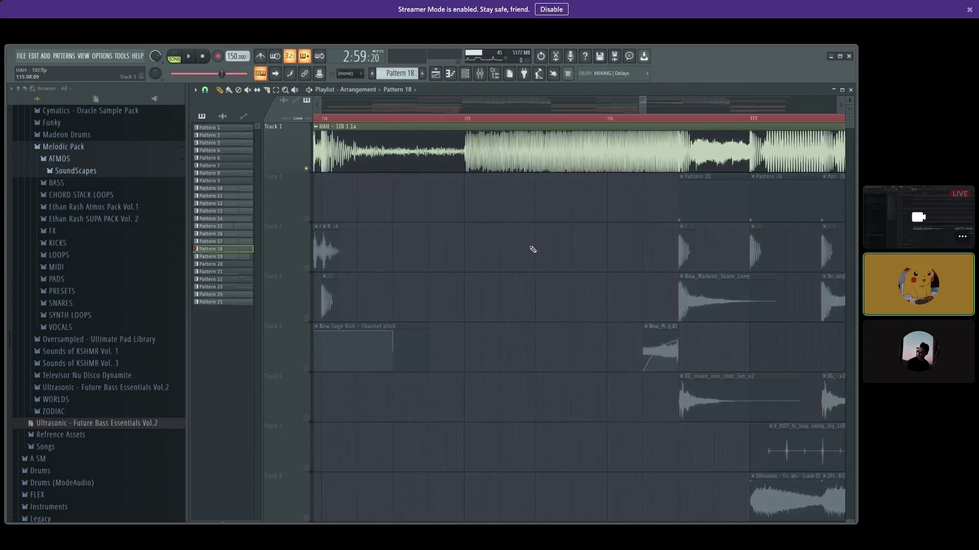
scroll(510, 266, down, 4)
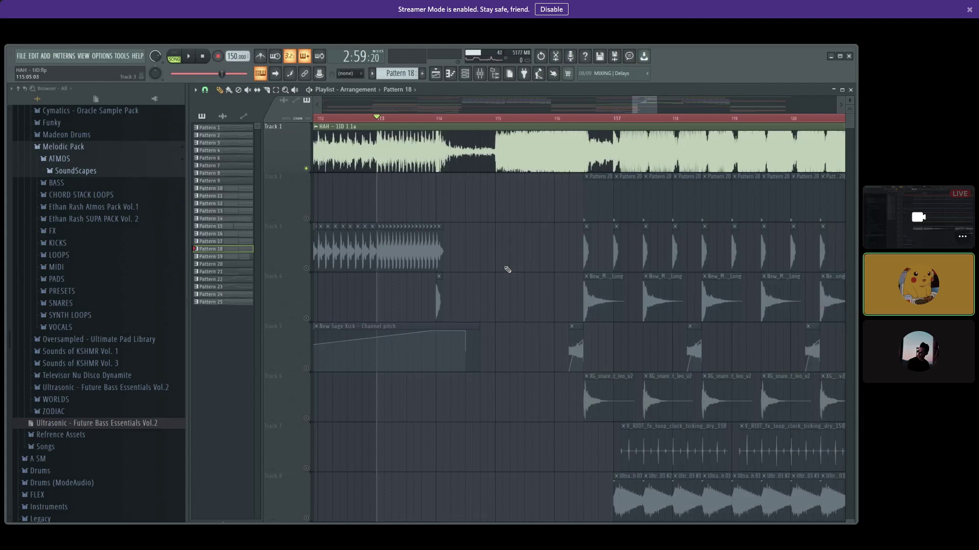
click(479, 126)
click(474, 118)
key(space)
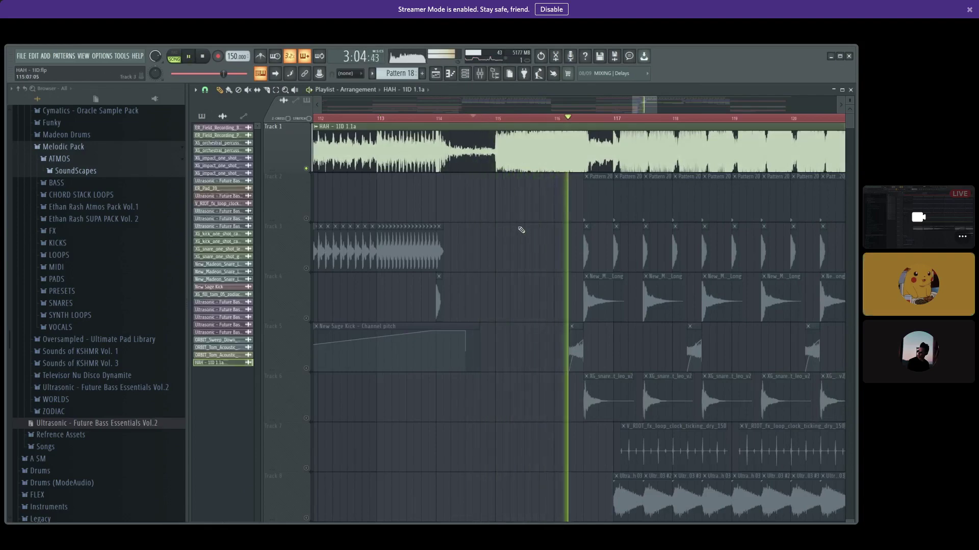
key(space)
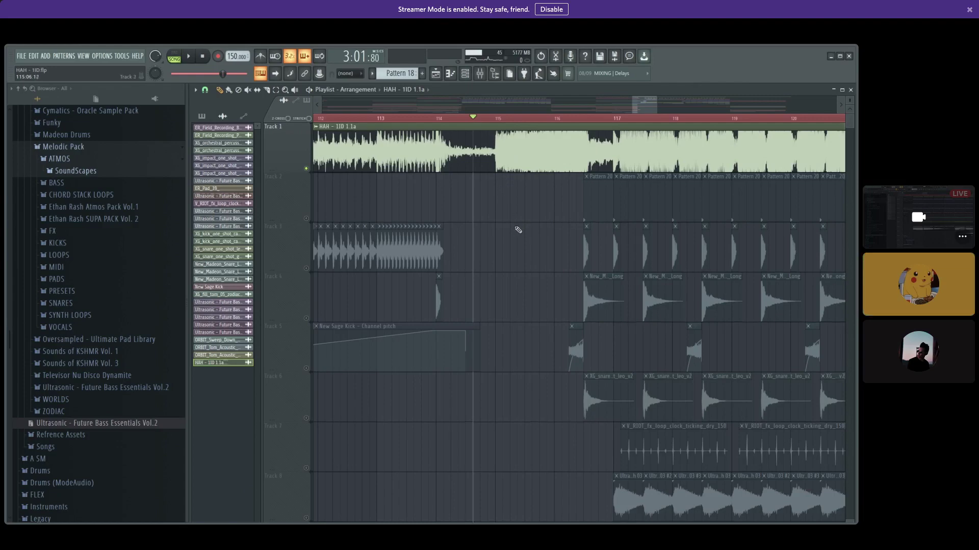
- Unsolo Track 1 to re-enable all playlist tracks, and mute Track 1's full-song audio
scroll(518, 230, down, 7)
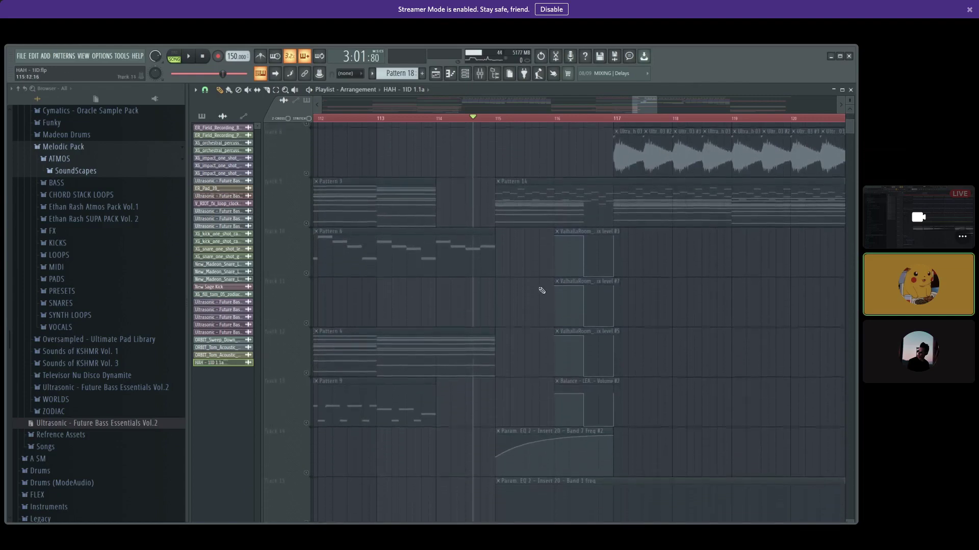
scroll(538, 294, down, 3)
right_click(307, 270)
right_click(307, 270)
scroll(467, 267, up, 3)
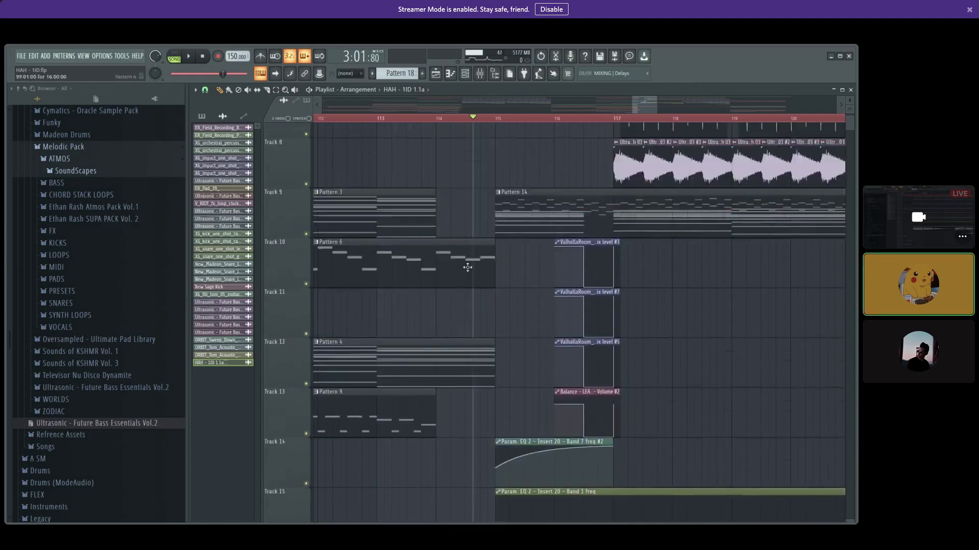
scroll(468, 268, up, 6)
click(308, 158)
- Examine the automation clips around bar 115 on Tracks 10 to 17, and open the mixer with the Saws insert selected
scroll(496, 266, down, 7)
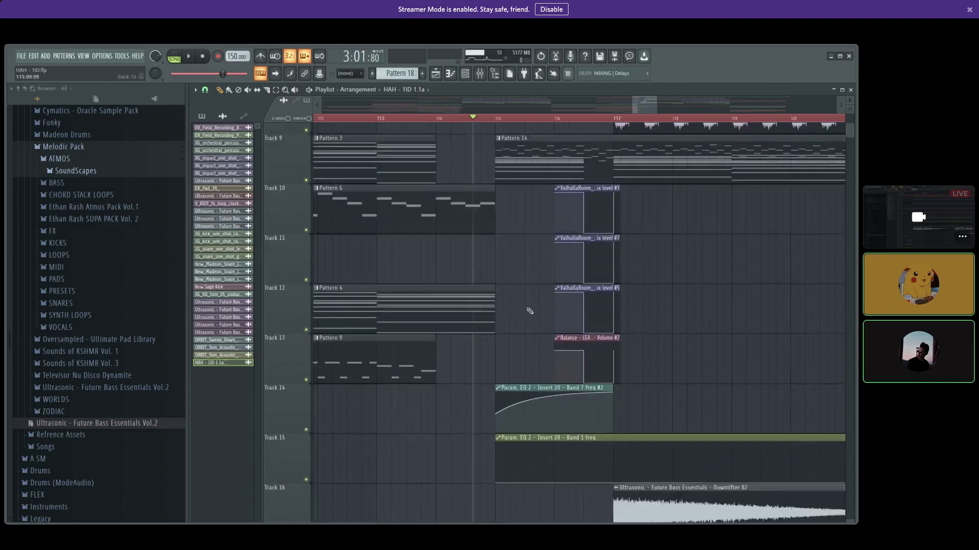
scroll(529, 311, down, 3)
scroll(505, 240, up, 3)
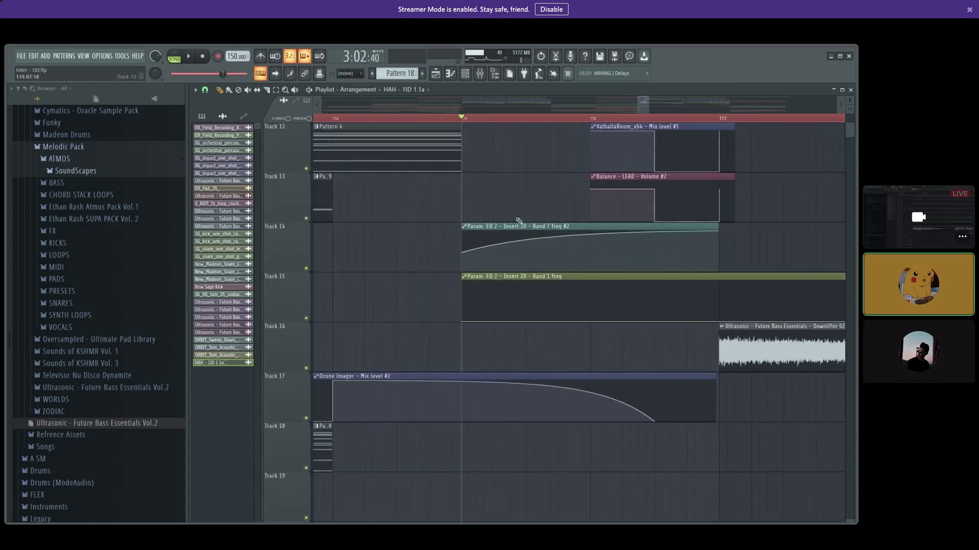
scroll(519, 221, up, 6)
key(F9)
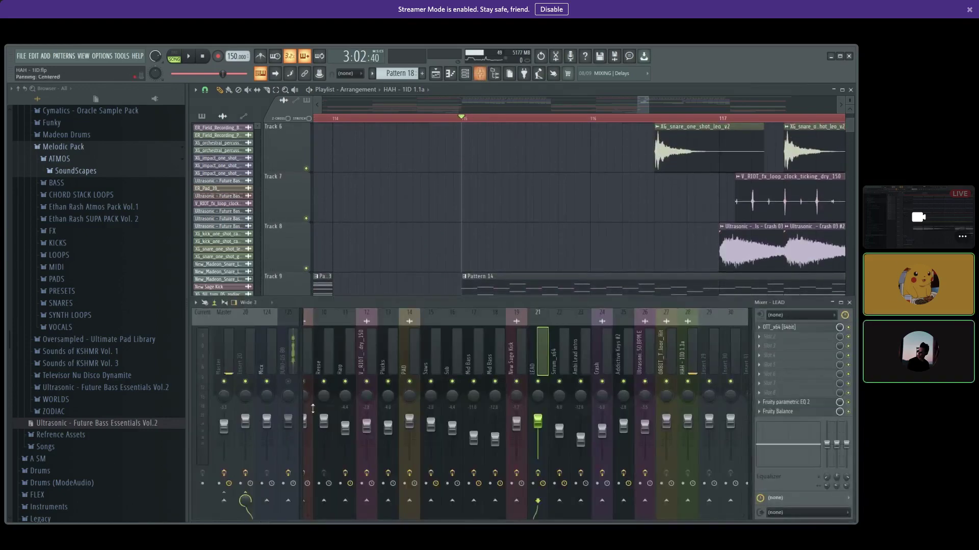
click(457, 359)
click(437, 363)
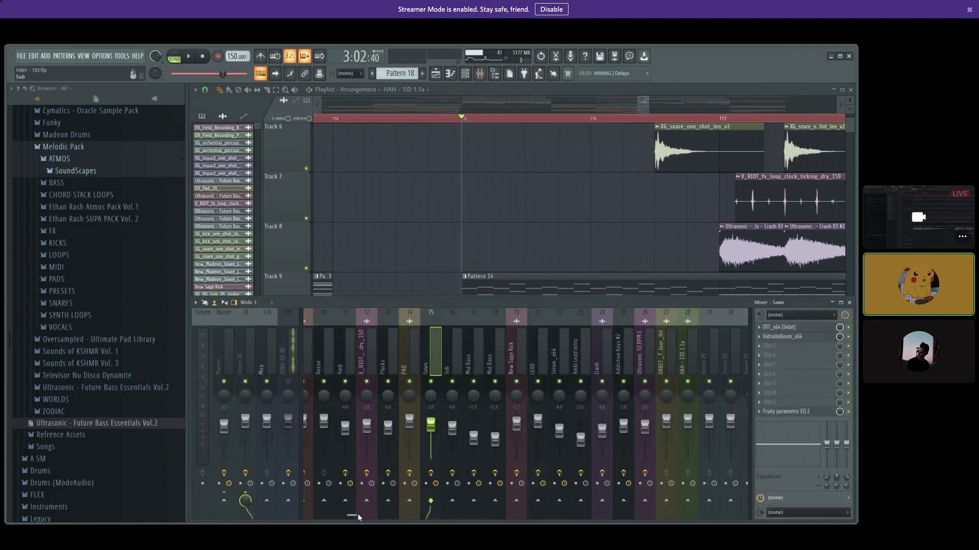
- Inspect the mixer routing of Insert 20 and the Reese, Harp, Saws, Mid Bass and Sub inserts
drag(358, 517, 338, 516)
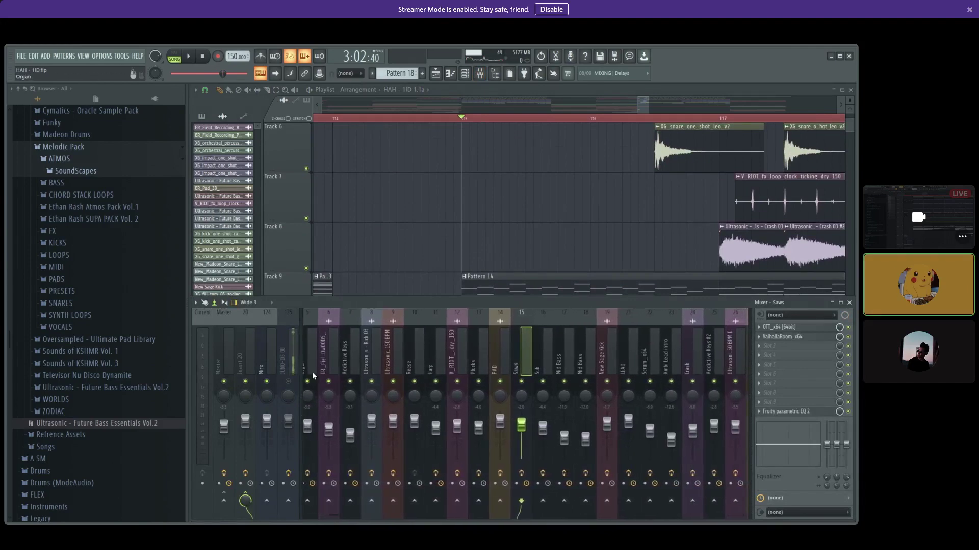
click(247, 343)
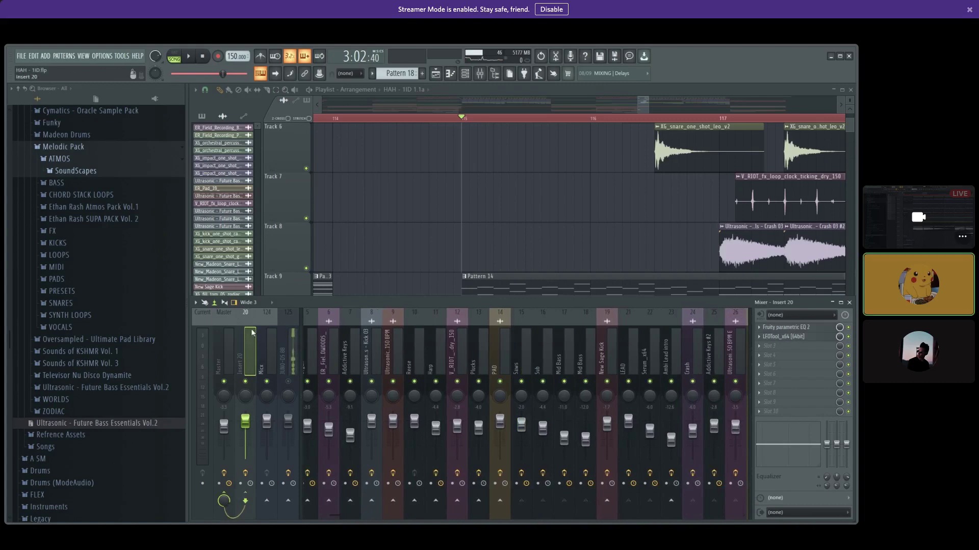
click(420, 337)
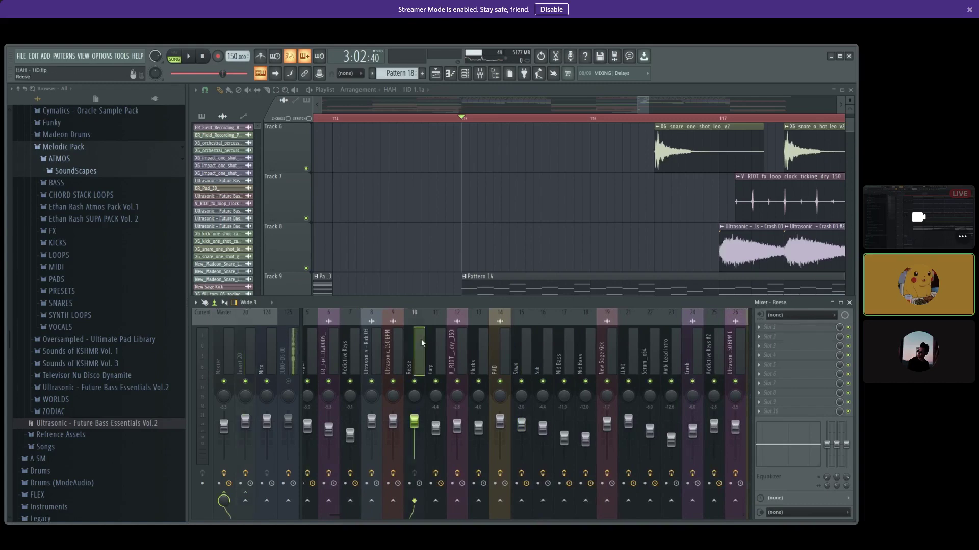
click(438, 338)
click(519, 338)
click(561, 338)
click(538, 340)
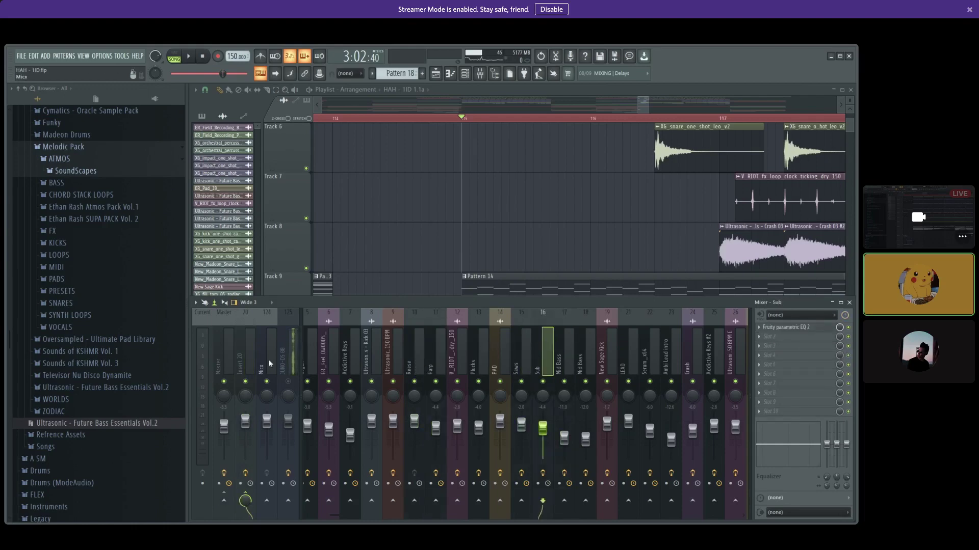
- Open Insert 20's Fruity parametric EQ 2 and move the playhead to just before bar 114
click(251, 352)
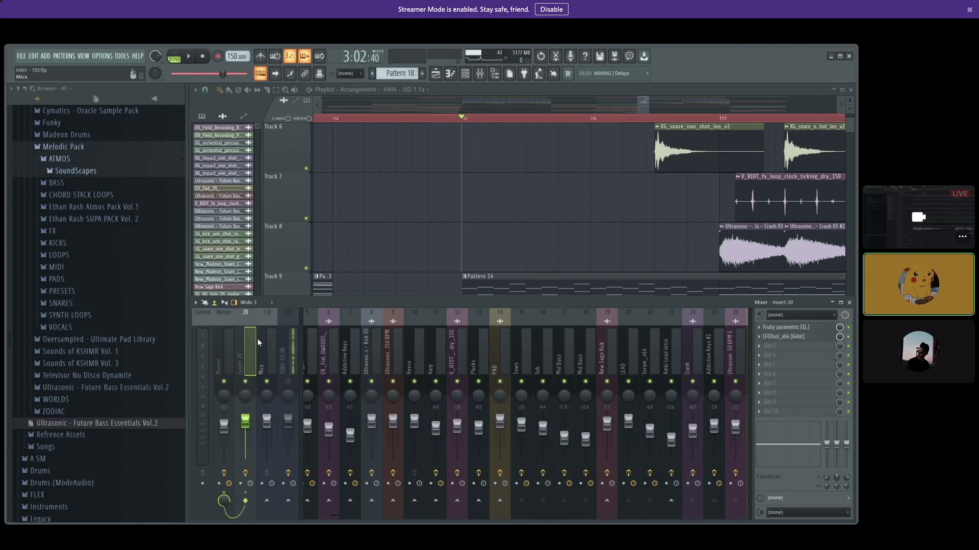
click(790, 328)
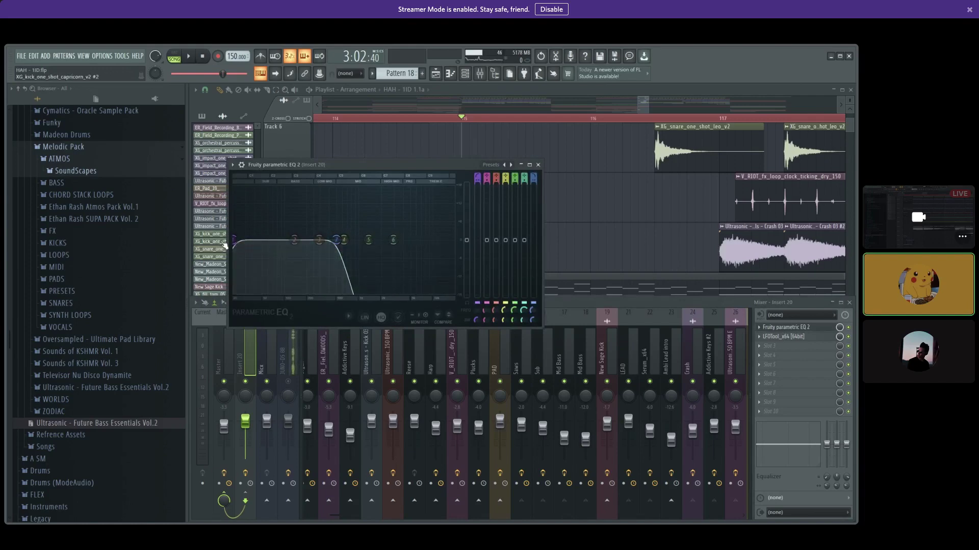
drag(461, 121, 324, 122)
click(481, 76)
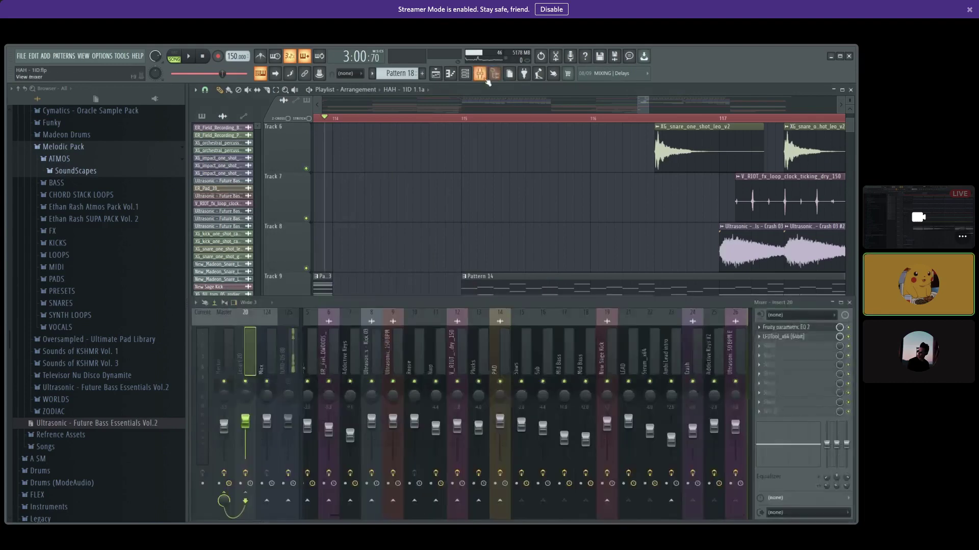
click(798, 330)
- Play the lead-in to the second drop while watching Insert 20's EQ curve, stop playback, and return to Track 14's Band 7 frequency automation
key(space)
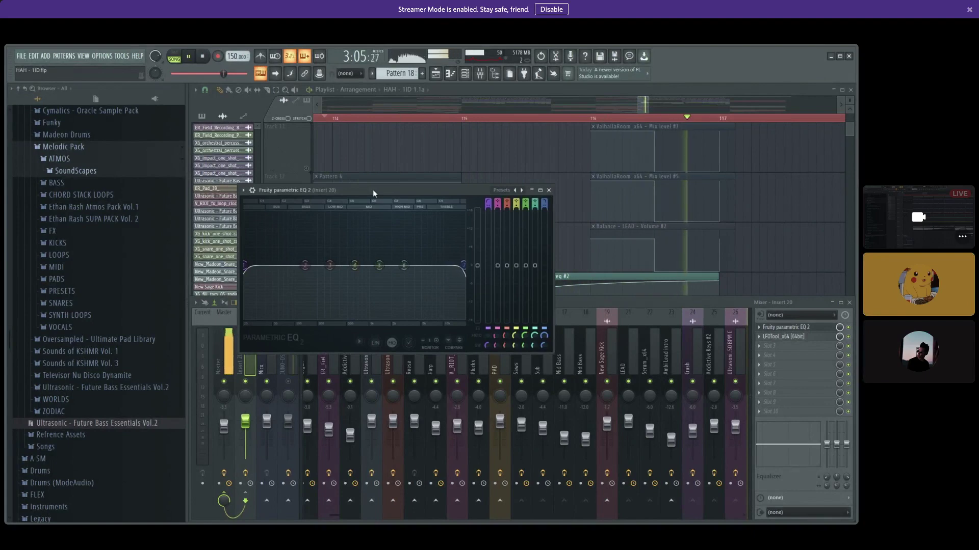
right_click(556, 196)
key(space)
scroll(518, 246, up, 2)
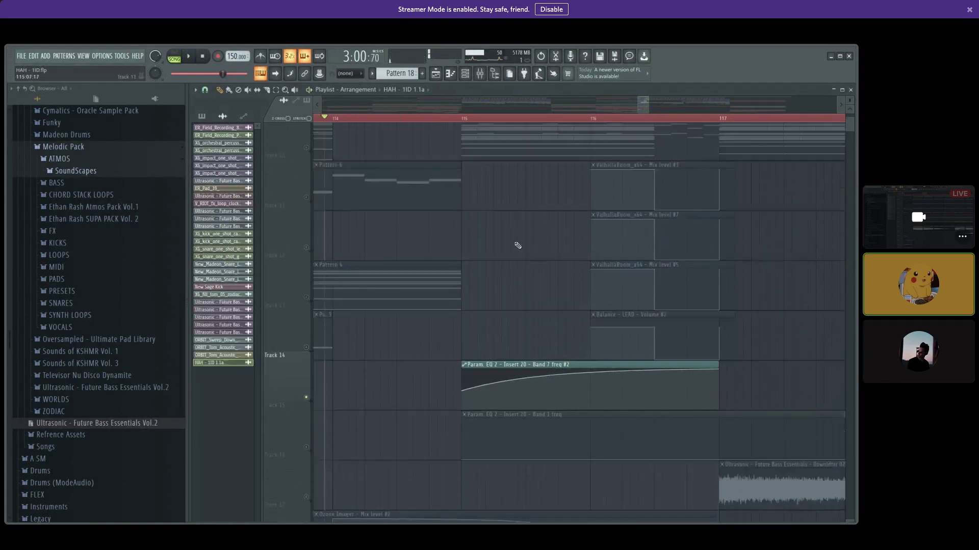
- Unsolo Track 1 and examine the Ozone Imager mix level automation on Track 17 around bars 113 to 117
scroll(518, 246, up, 4)
scroll(482, 327, down, 5)
scroll(451, 334, up, 5)
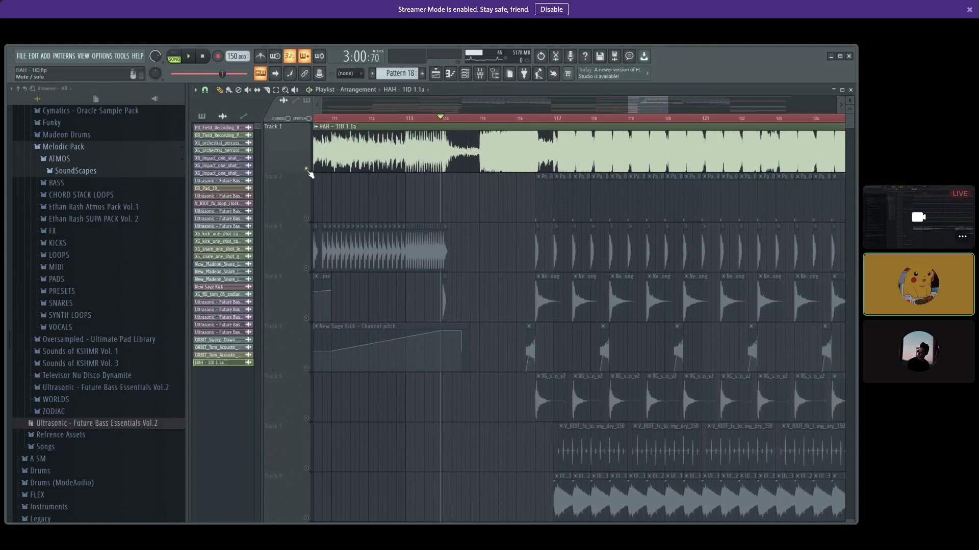
scroll(447, 331, down, 6)
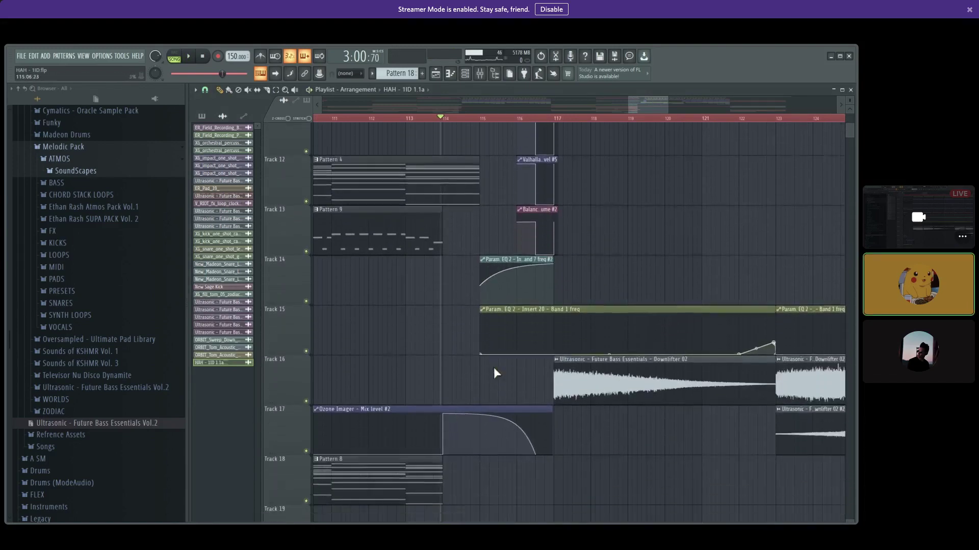
scroll(495, 368, down, 4)
scroll(507, 365, up, 3)
scroll(497, 366, up, 2)
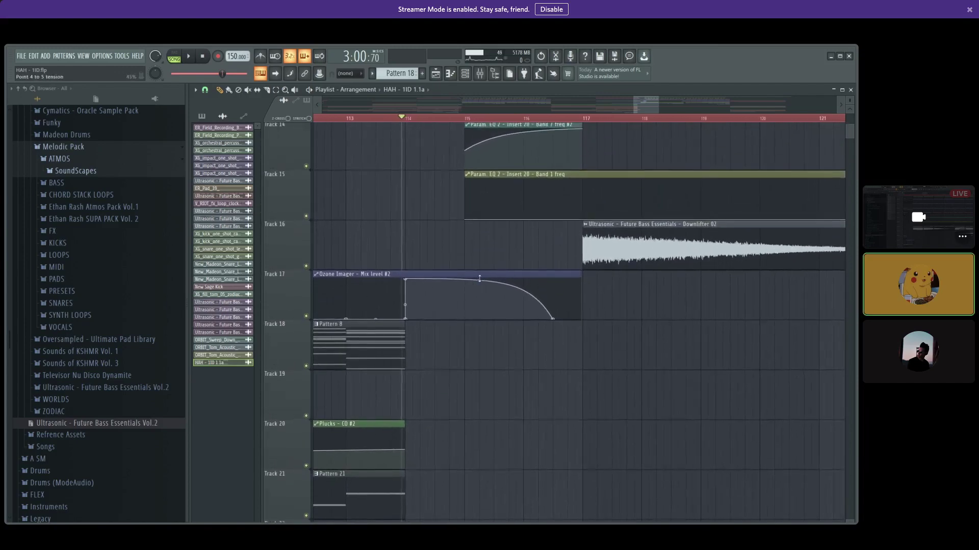
- Inspect Track 17's Ozone Imager mix level clip against the whole arrangement, then its curve from bar 114 to 117
drag(479, 279, 477, 282)
drag(396, 236, 432, 285)
scroll(390, 250, down, 3)
scroll(390, 250, down, 8)
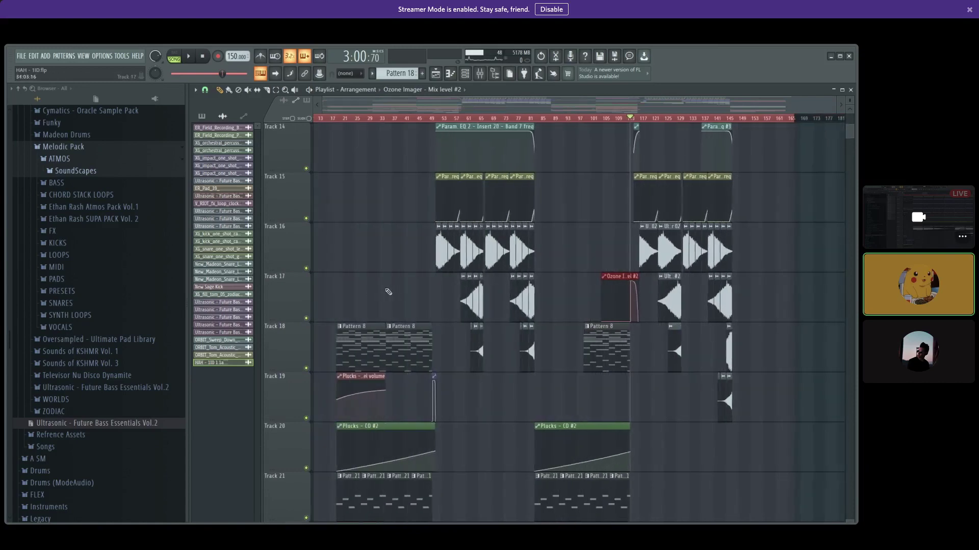
ctrl+click(508, 411)
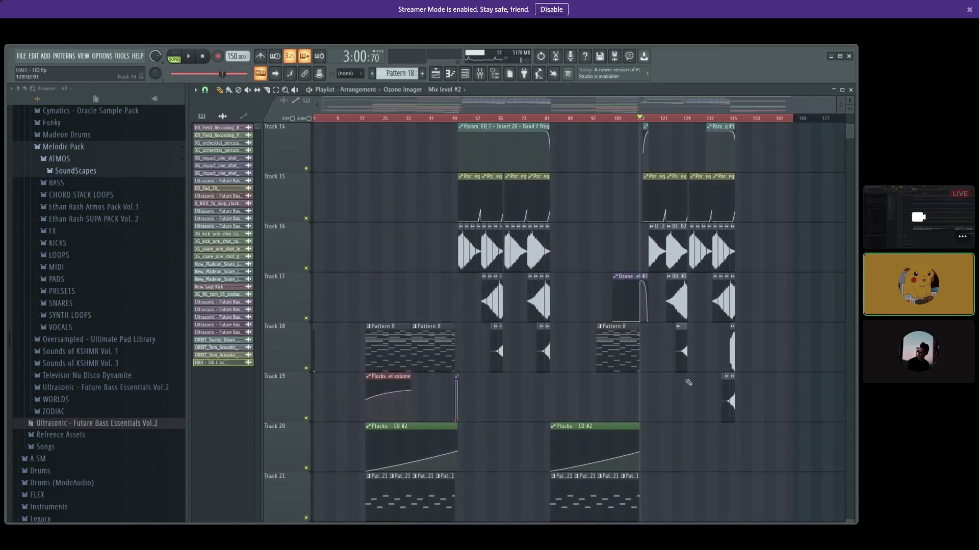
scroll(641, 394, up, 10)
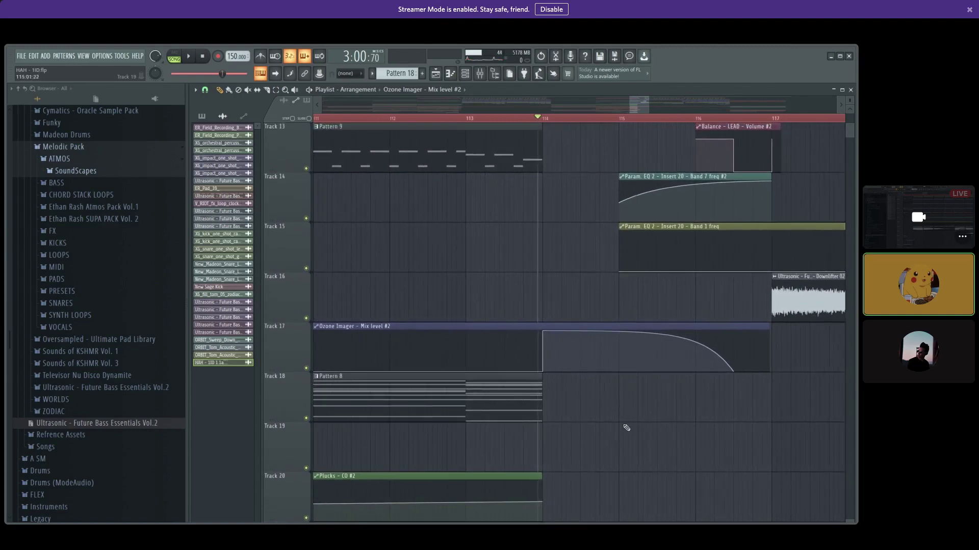
scroll(626, 428, up, 3)
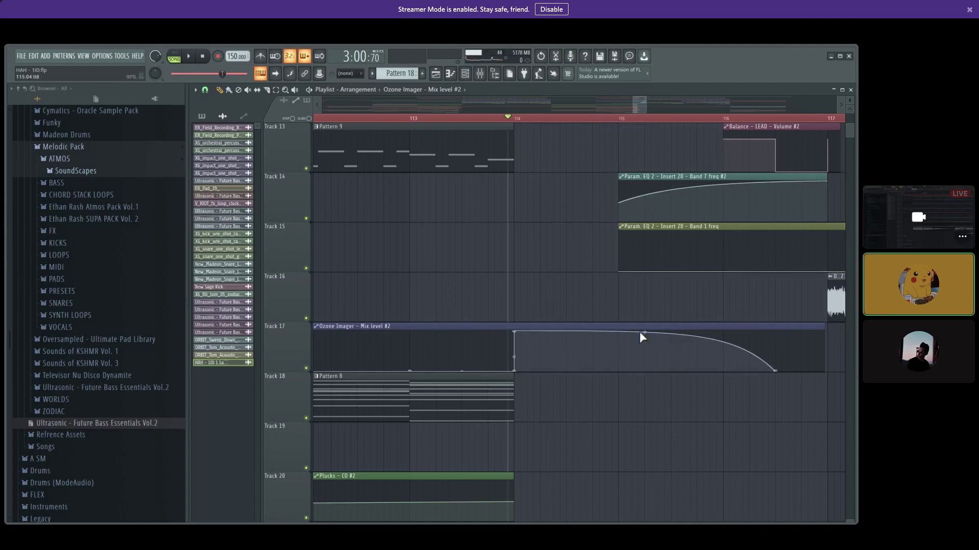
- Place the playhead at bar 115 and load Ozone Imager into slot 5 of the Master insert
click(622, 119)
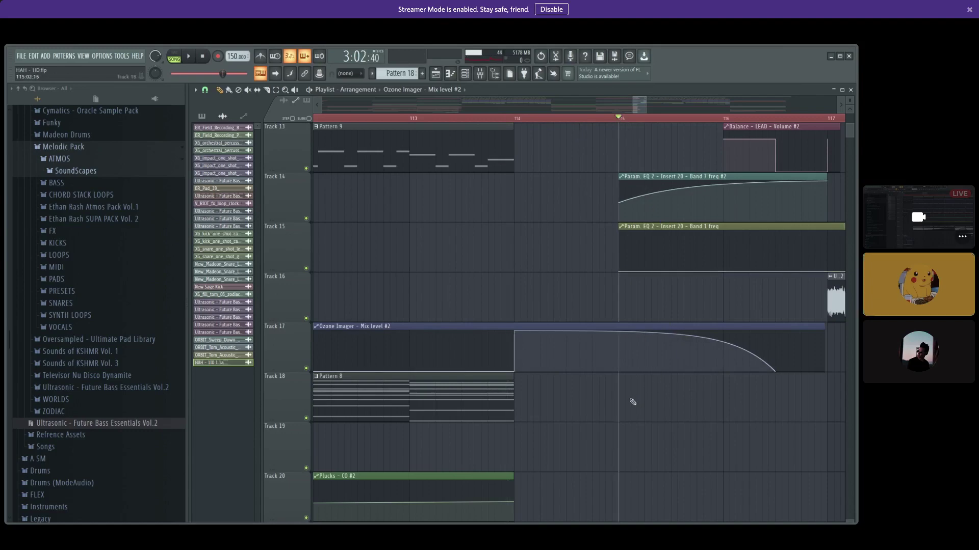
click(480, 74)
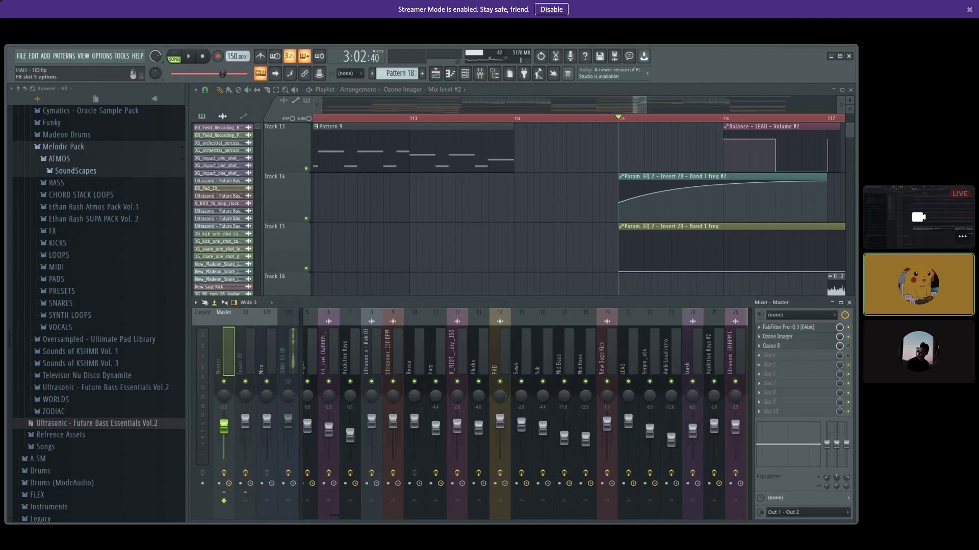
click(688, 347)
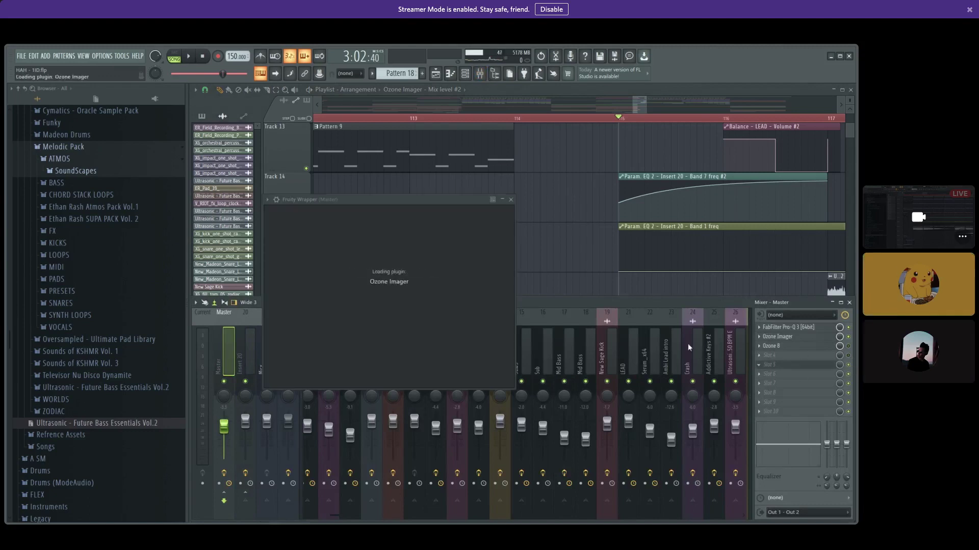
click(576, 276)
- Solo Track 1 with the playhead just before bar 114, and open the Master's slot 5 Ozone Imager
scroll(575, 248, up, 11)
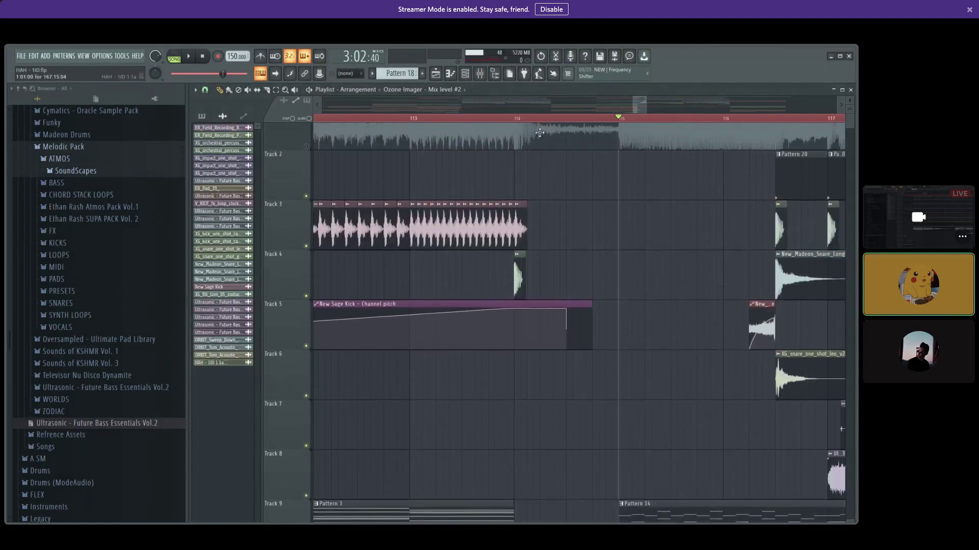
scroll(540, 133, up, 1)
right_click(305, 168)
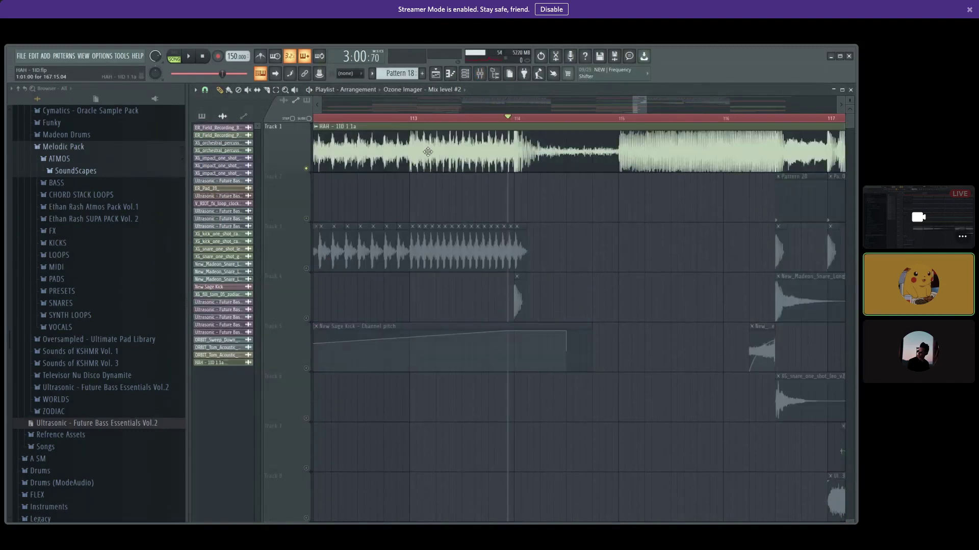
click(479, 74)
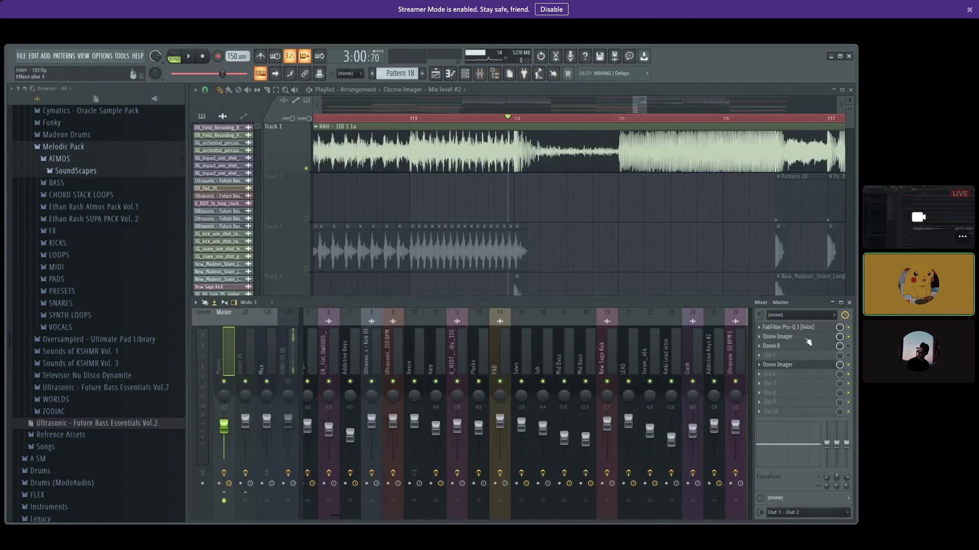
click(798, 366)
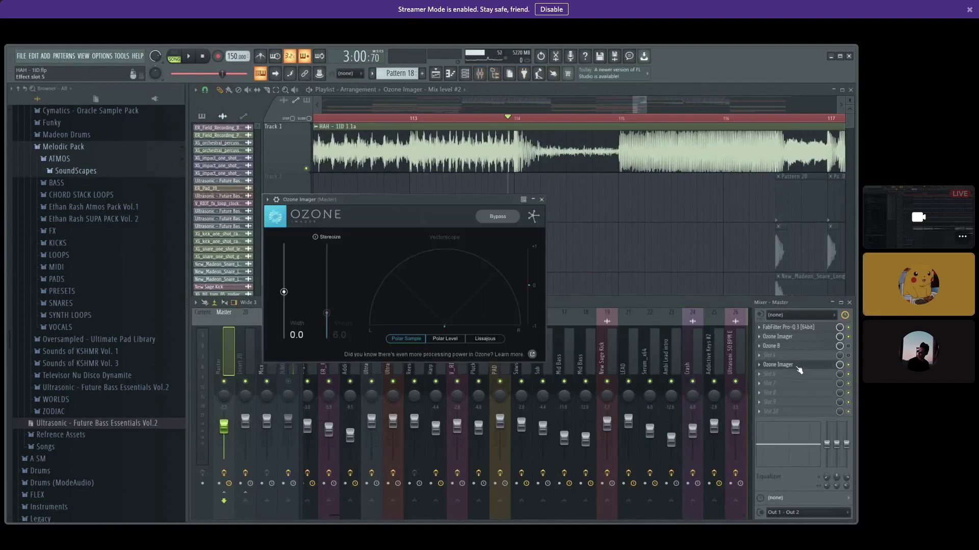
- Play the lead-in to the second drop several times while watching Ozone Imager's vectorscope, and stop playback
key(space)
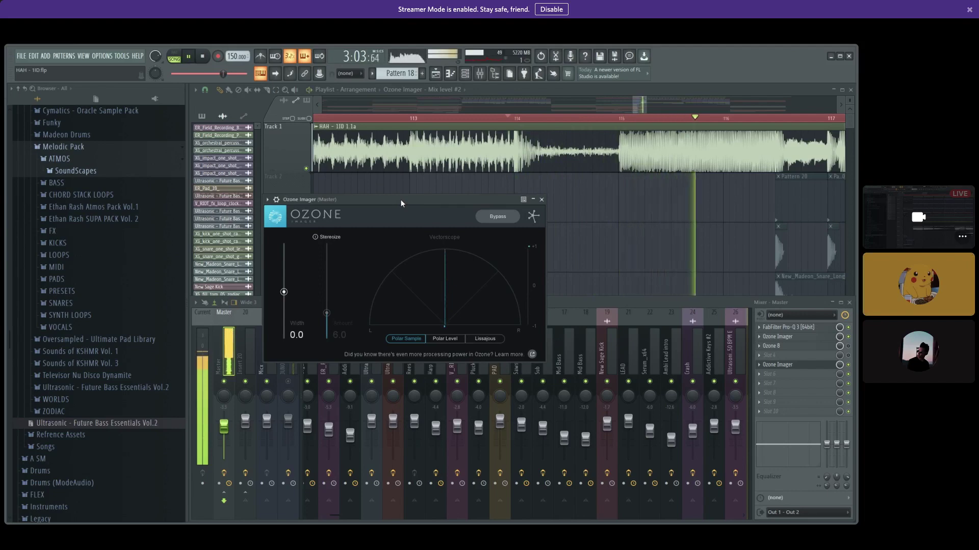
key(space)
key(space)
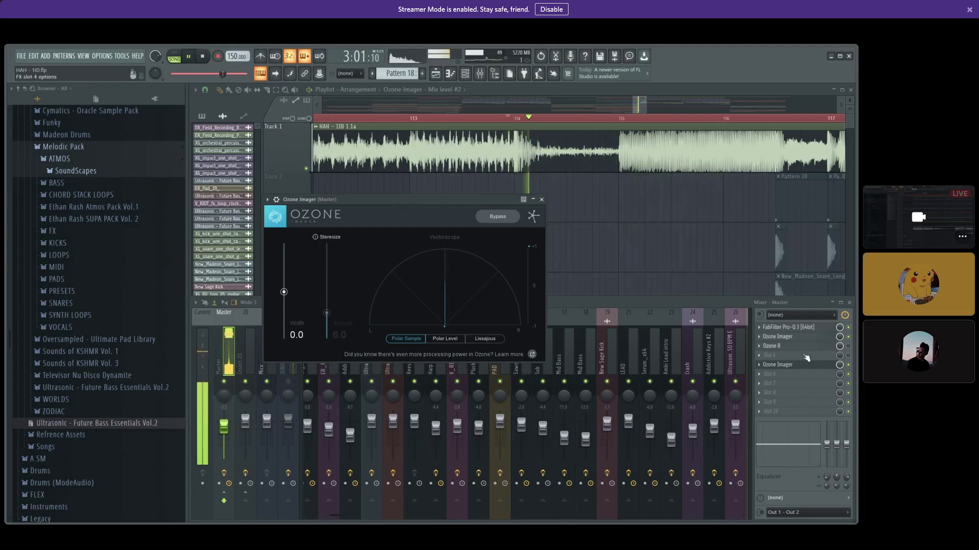
key(space)
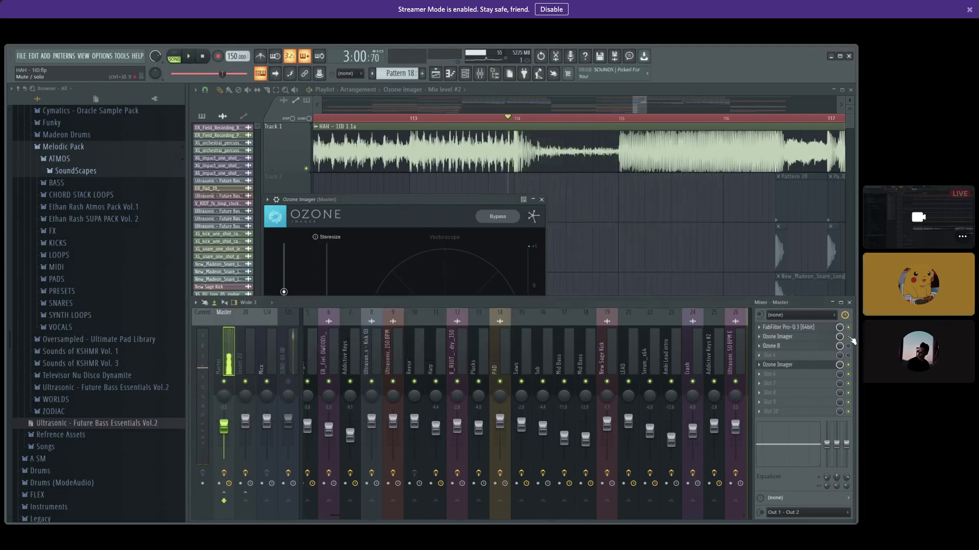
key(space)
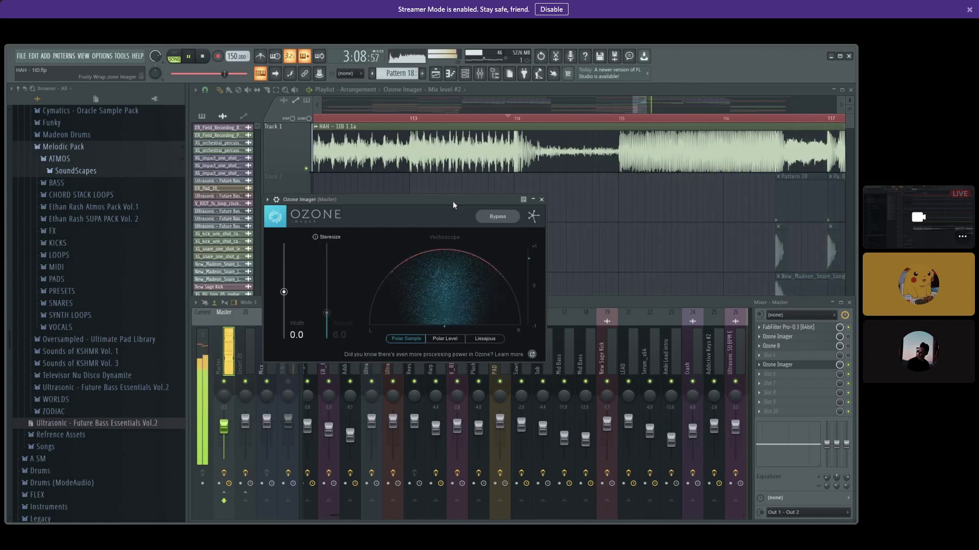
key(space)
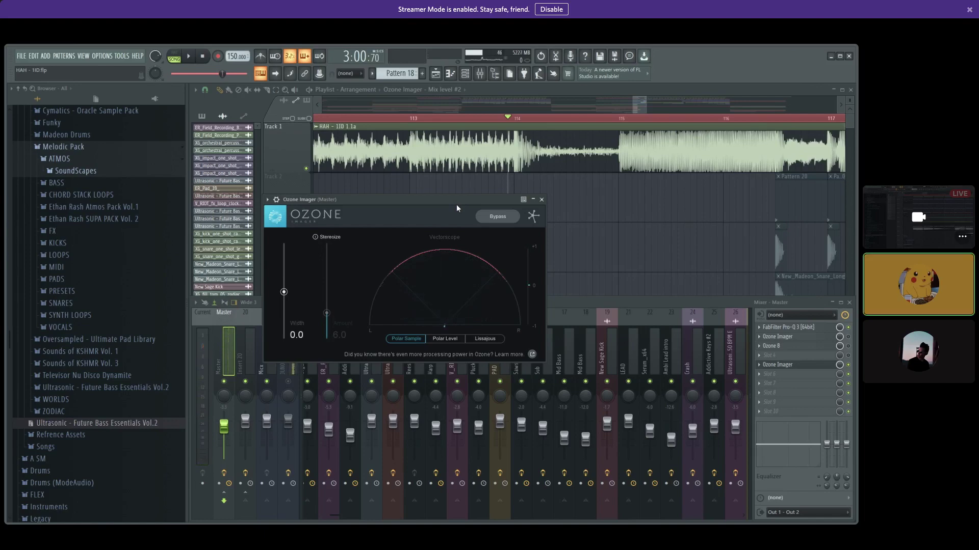
- Return to the playlist, widen the view to both drops, and examine the layers, downlifters and risers on the middle tracks
click(648, 101)
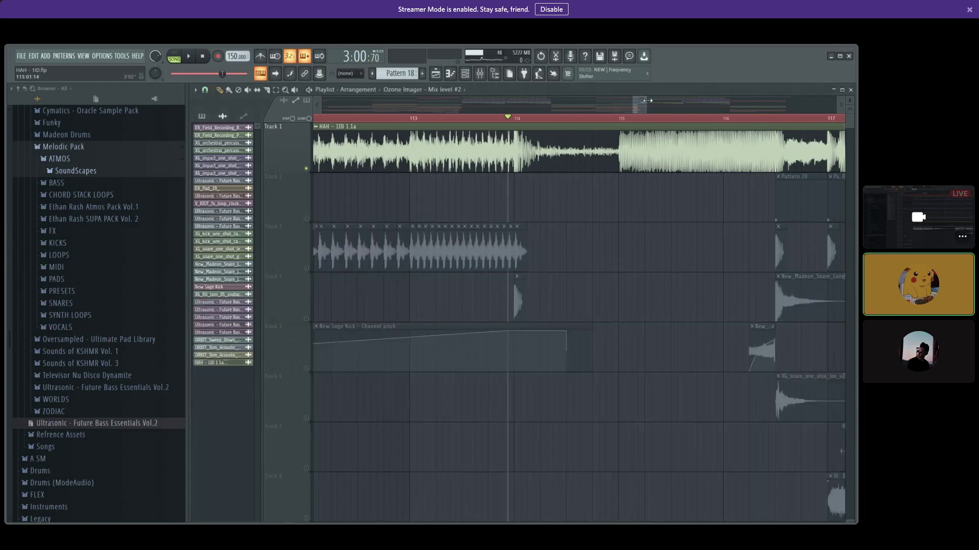
drag(647, 105, 795, 105)
scroll(747, 272, down, 3)
scroll(676, 139, down, 1)
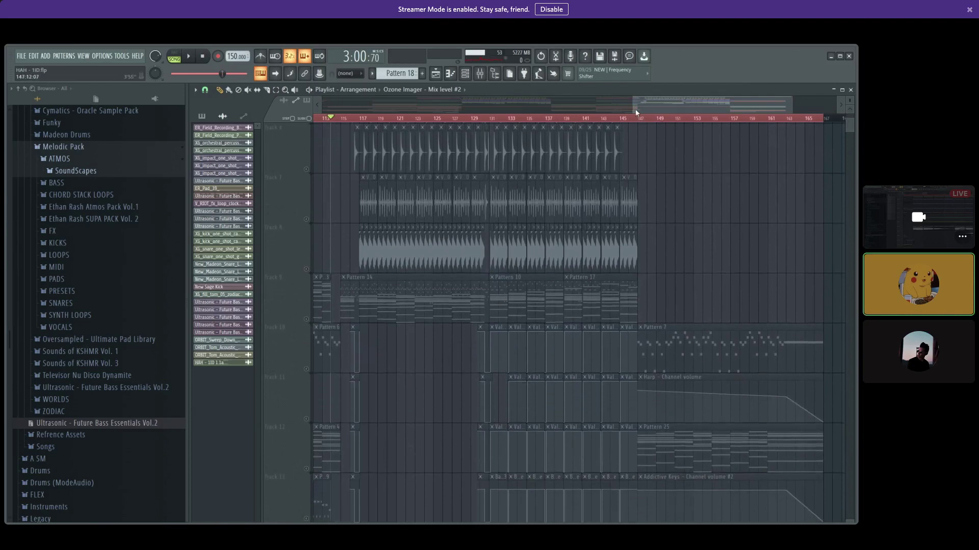
drag(633, 105, 463, 110)
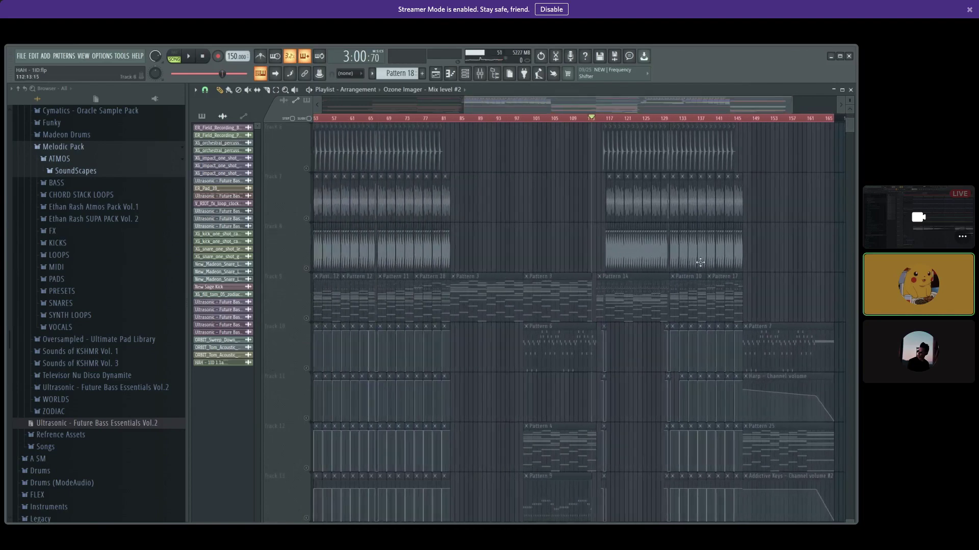
scroll(730, 249, down, 7)
scroll(726, 246, down, 2)
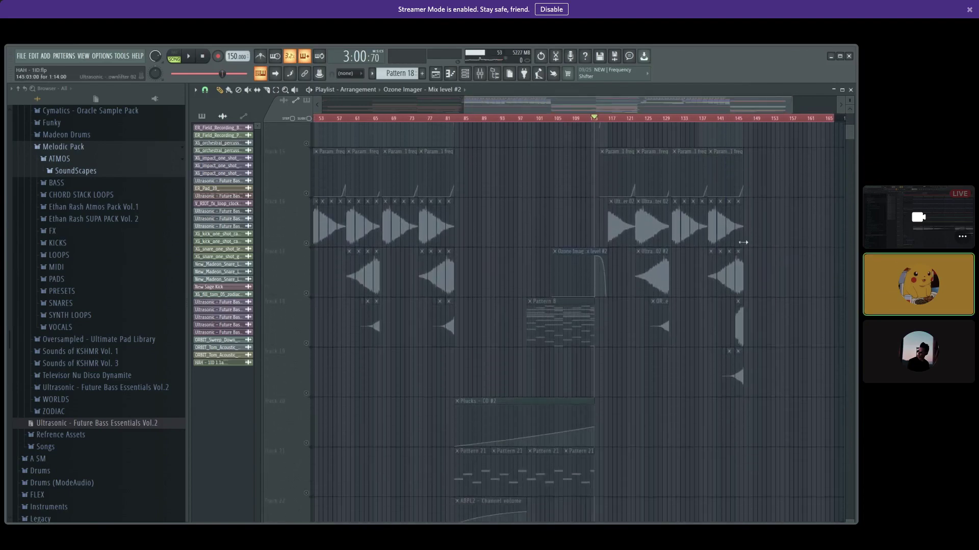
- Show the whole song in the playlist and review Track 1's waveform with the drum tracks below it
scroll(759, 239, up, 14)
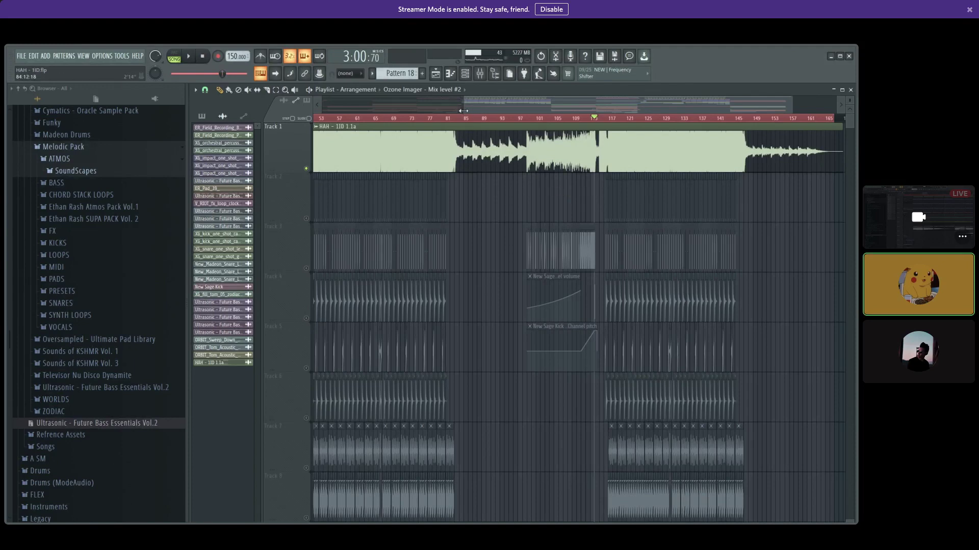
drag(456, 107, 318, 107)
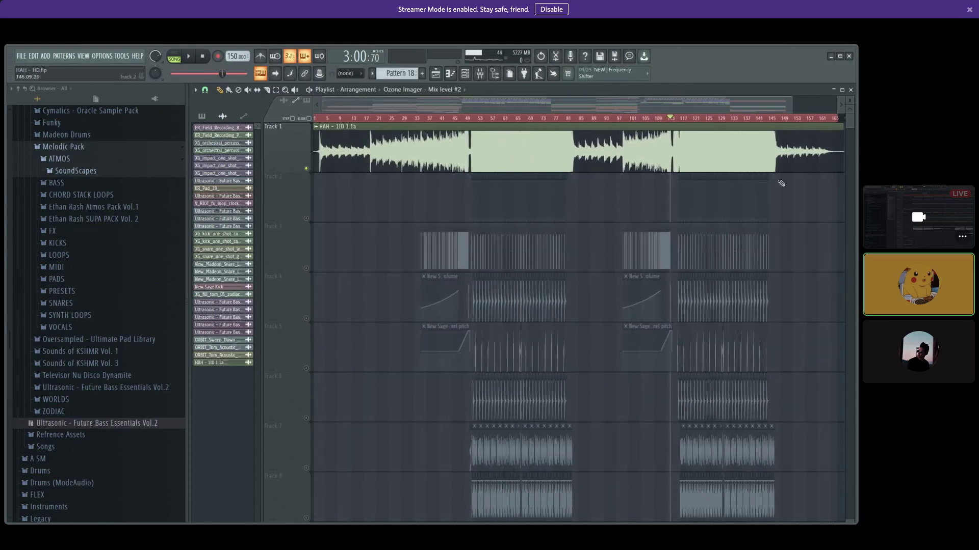
scroll(803, 219, down, 5)
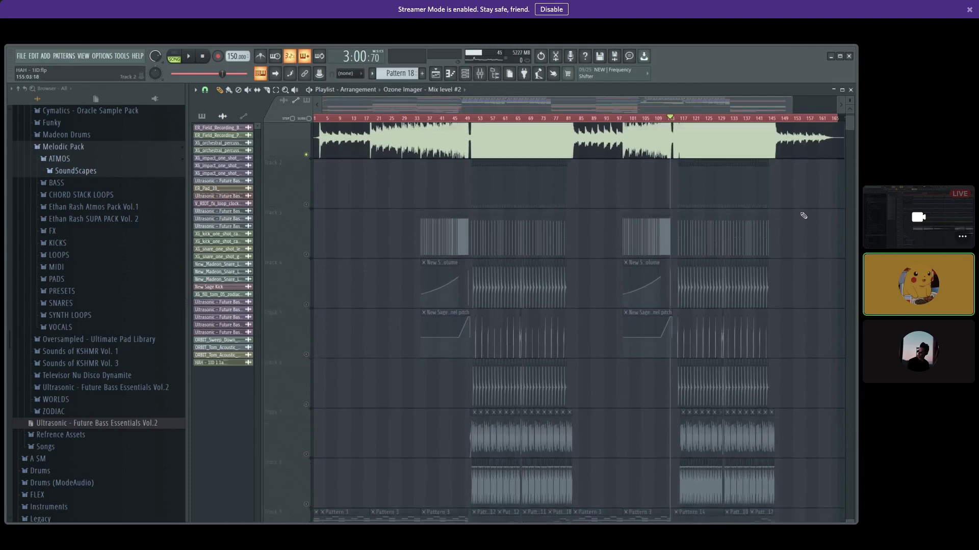
scroll(804, 216, up, 5)
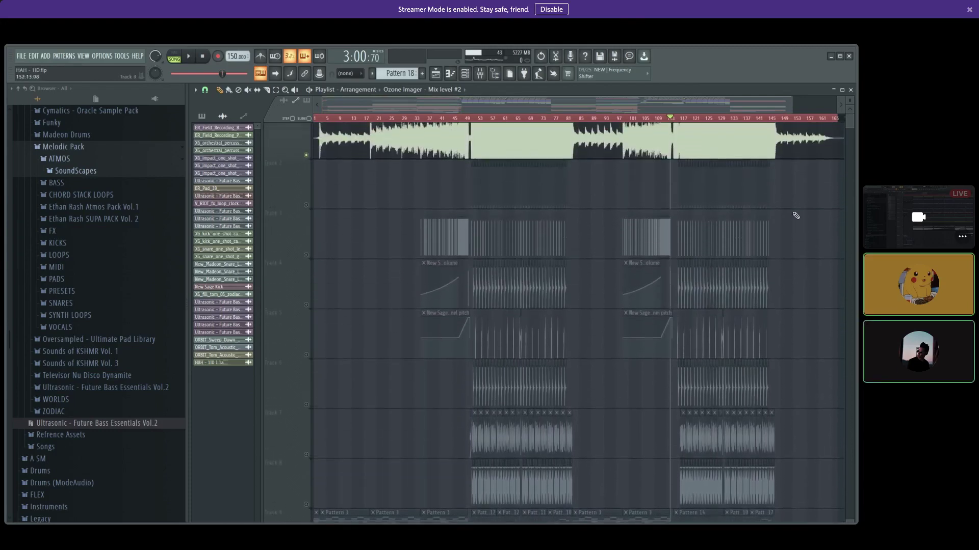